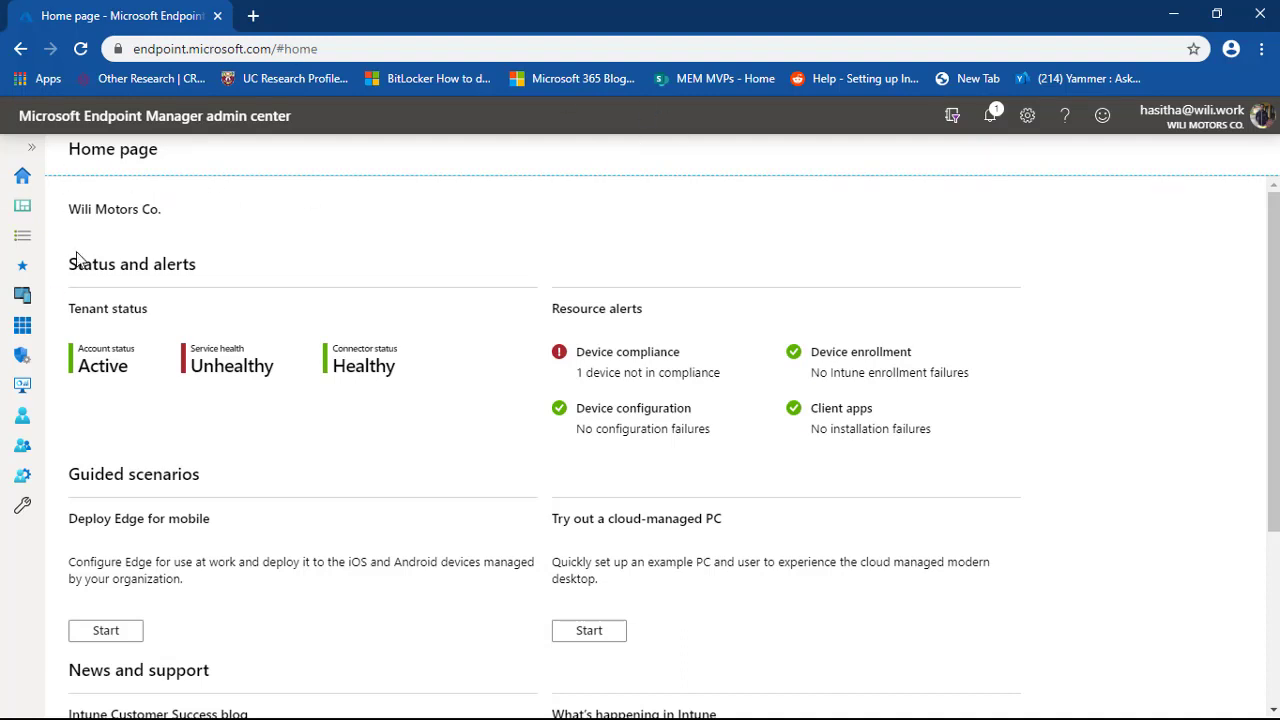
Step: Review the tenant dashboard, along with the all-devices list and the monitor's assignment status in the Devices section
{"action": "left_click", "coordinate": [28, 210]}
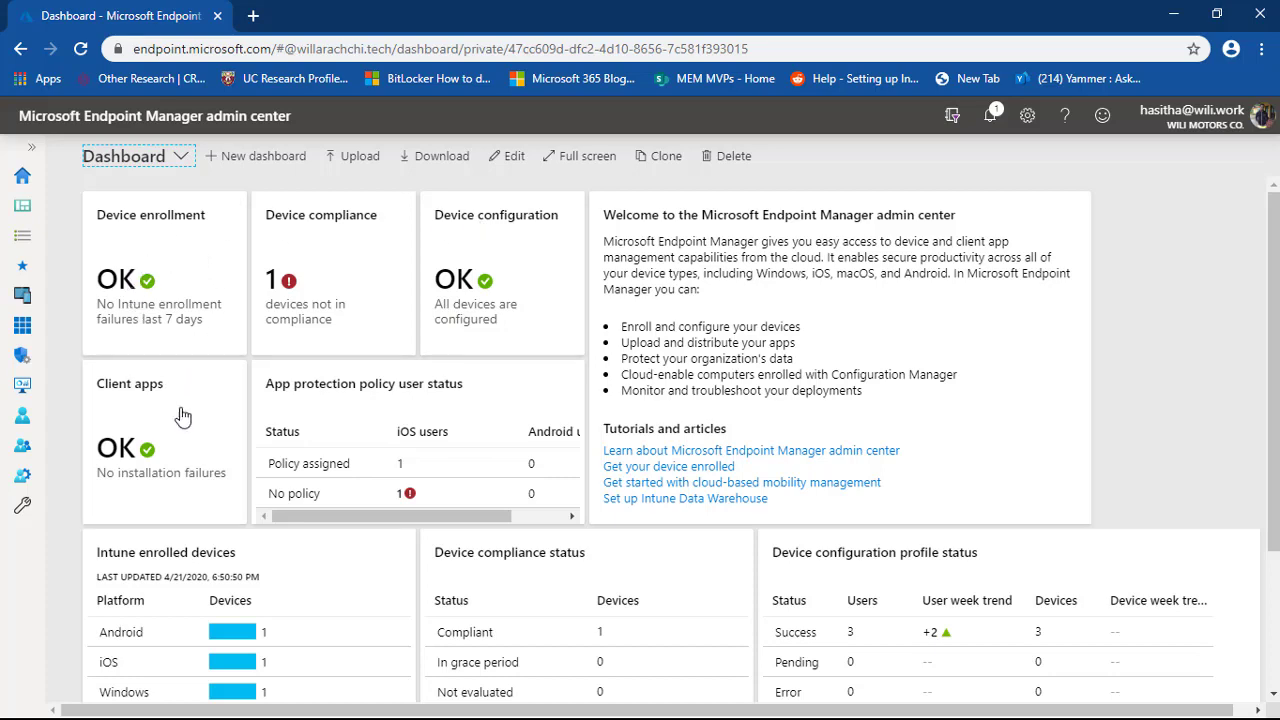
{"action": "scroll", "coordinate": [300, 456], "scroll_direction": "down", "scroll_amount": 3}
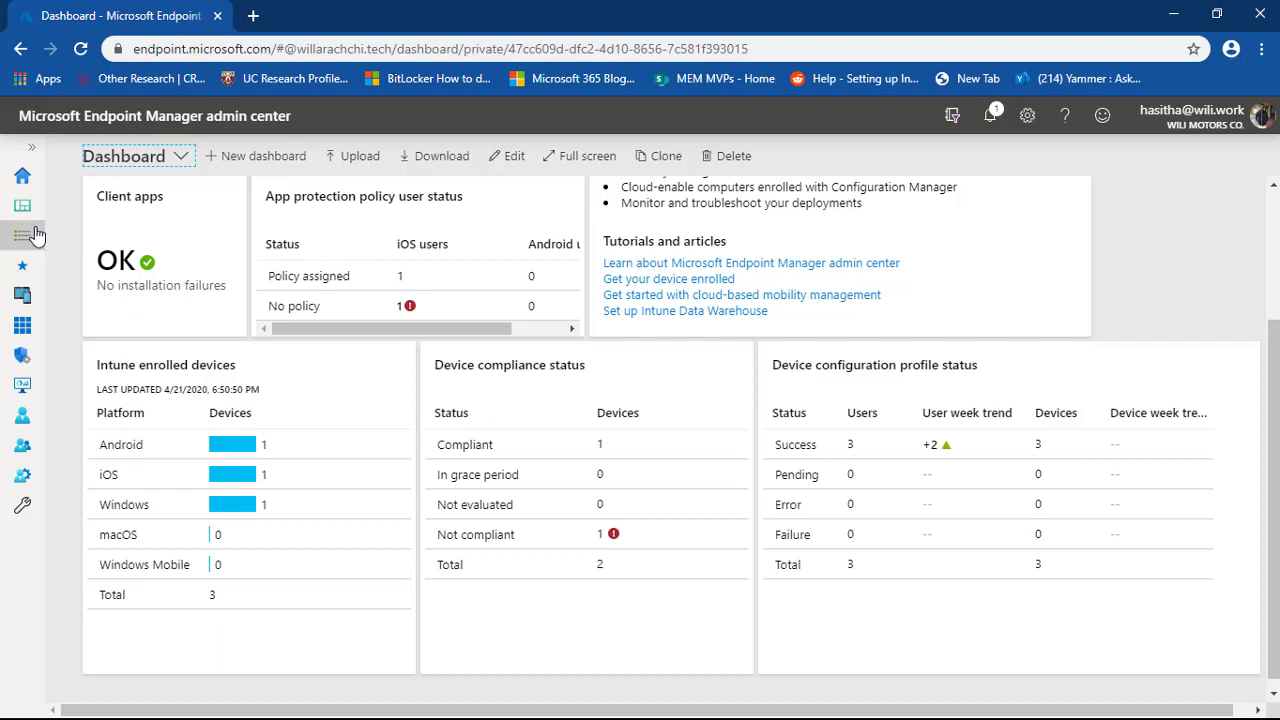
{"action": "left_click", "coordinate": [22, 300]}
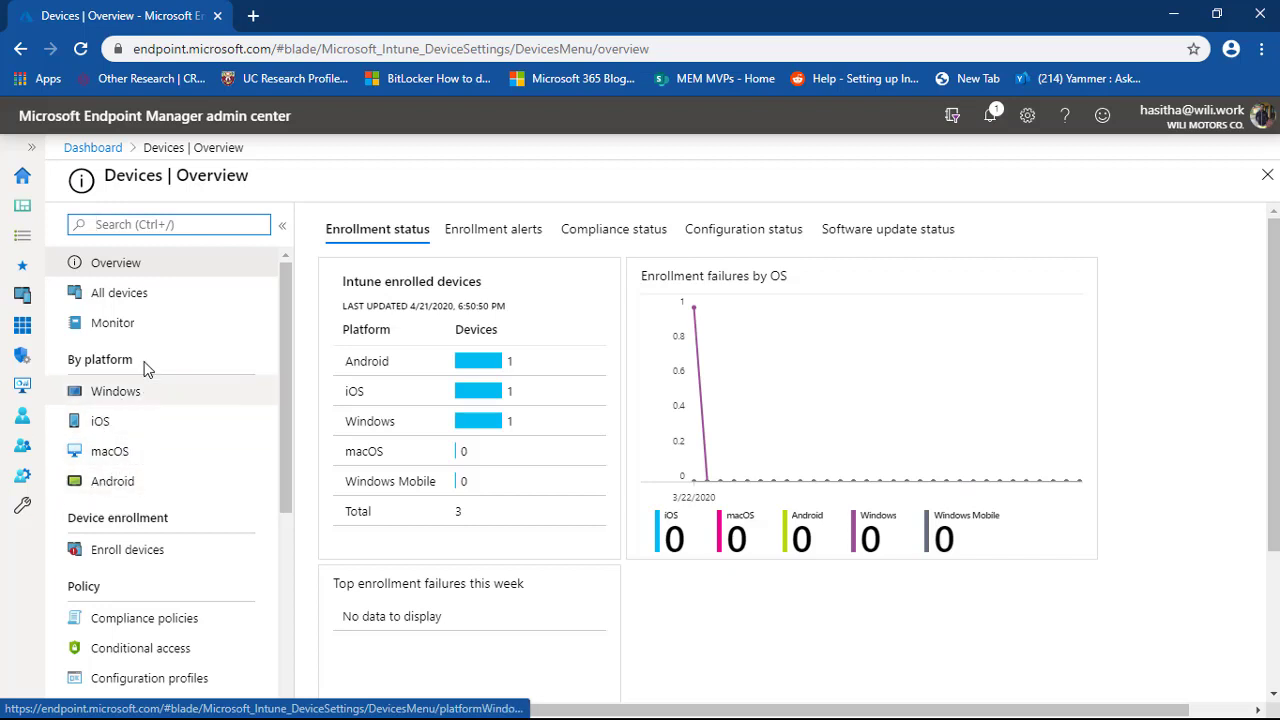
{"action": "left_click", "coordinate": [138, 296]}
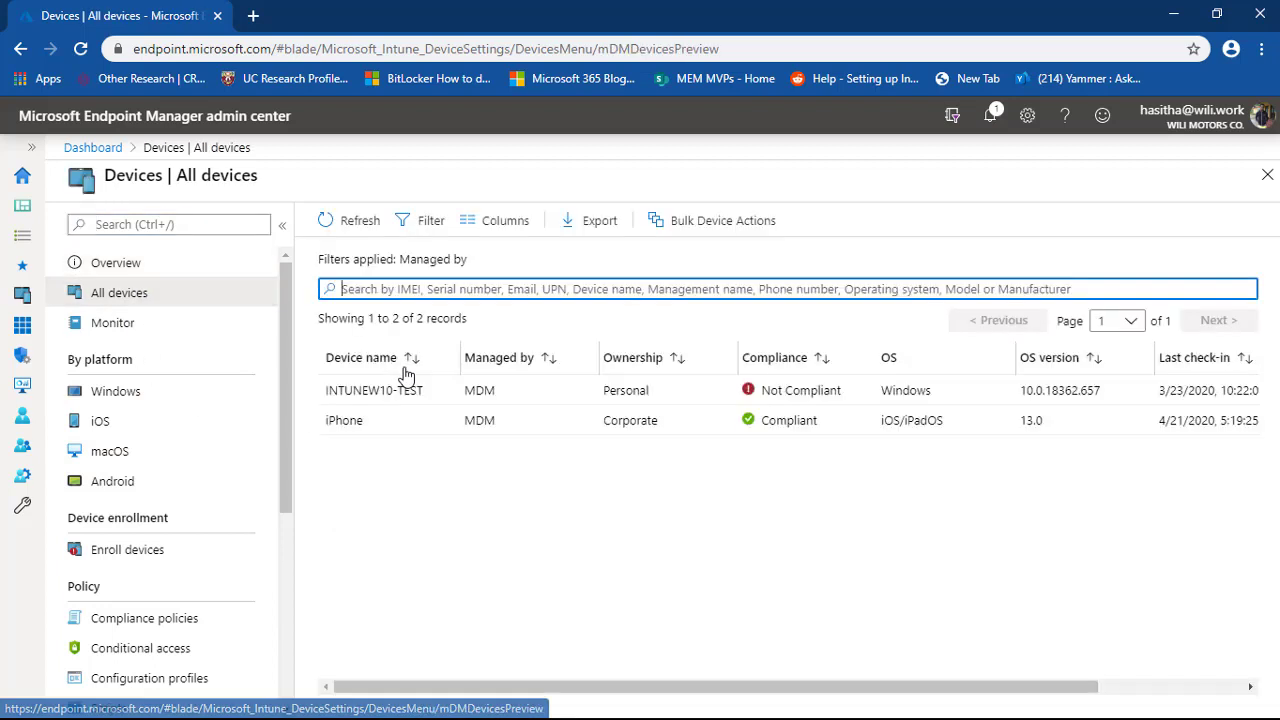
{"action": "left_click", "coordinate": [128, 335]}
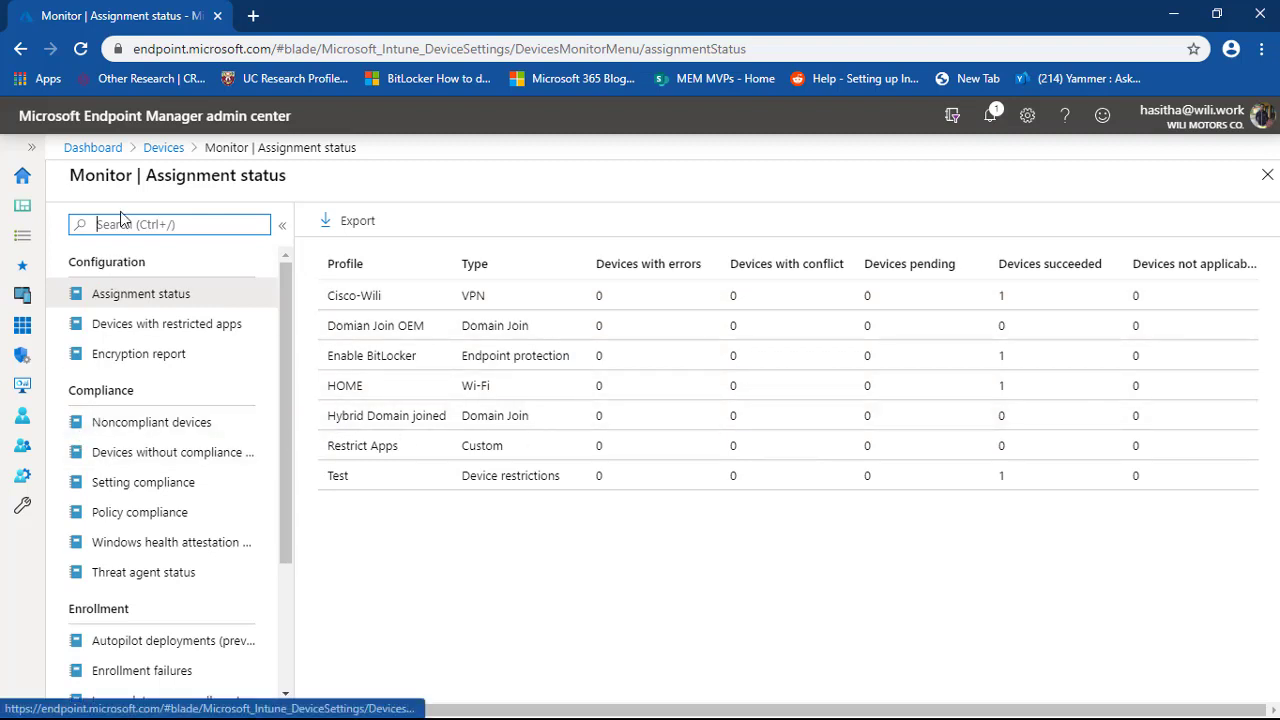
{"action": "left_click", "coordinate": [163, 148]}
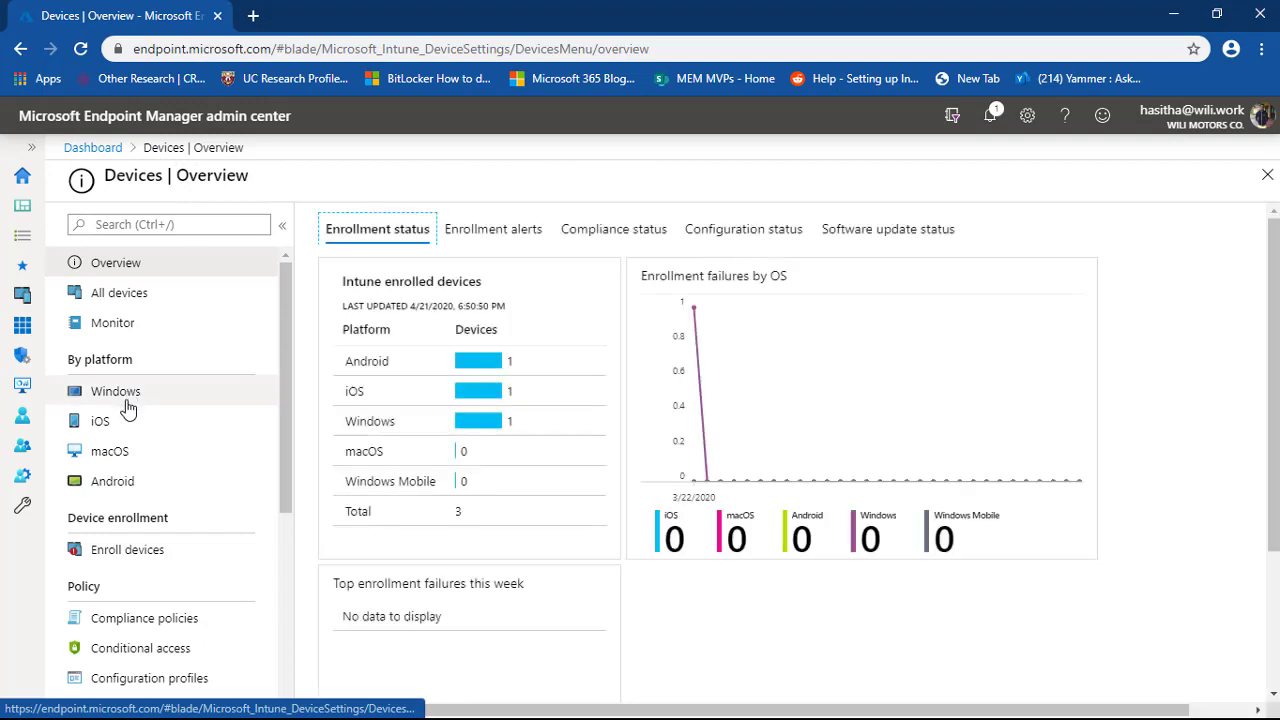
Step: Look through the Windows, iOS, macOS and Android platform pages, returning to the Devices overview after each one
{"action": "left_click", "coordinate": [128, 394]}
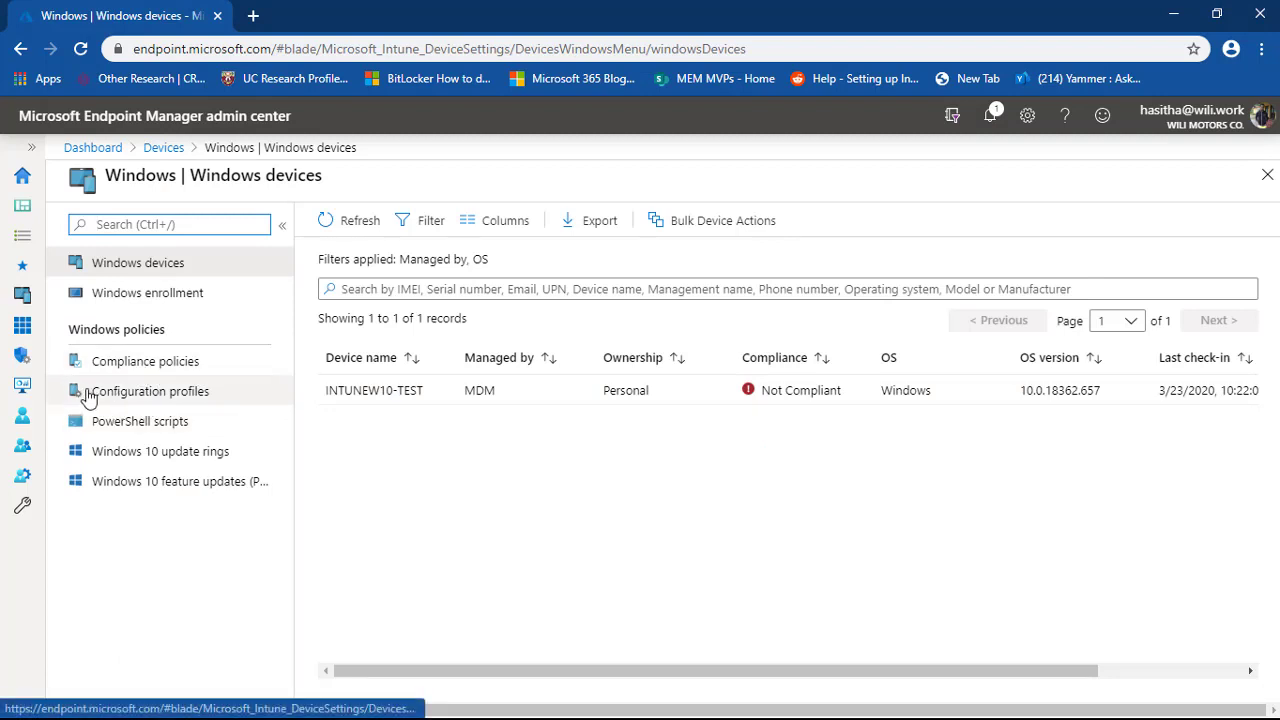
{"action": "left_click", "coordinate": [172, 148]}
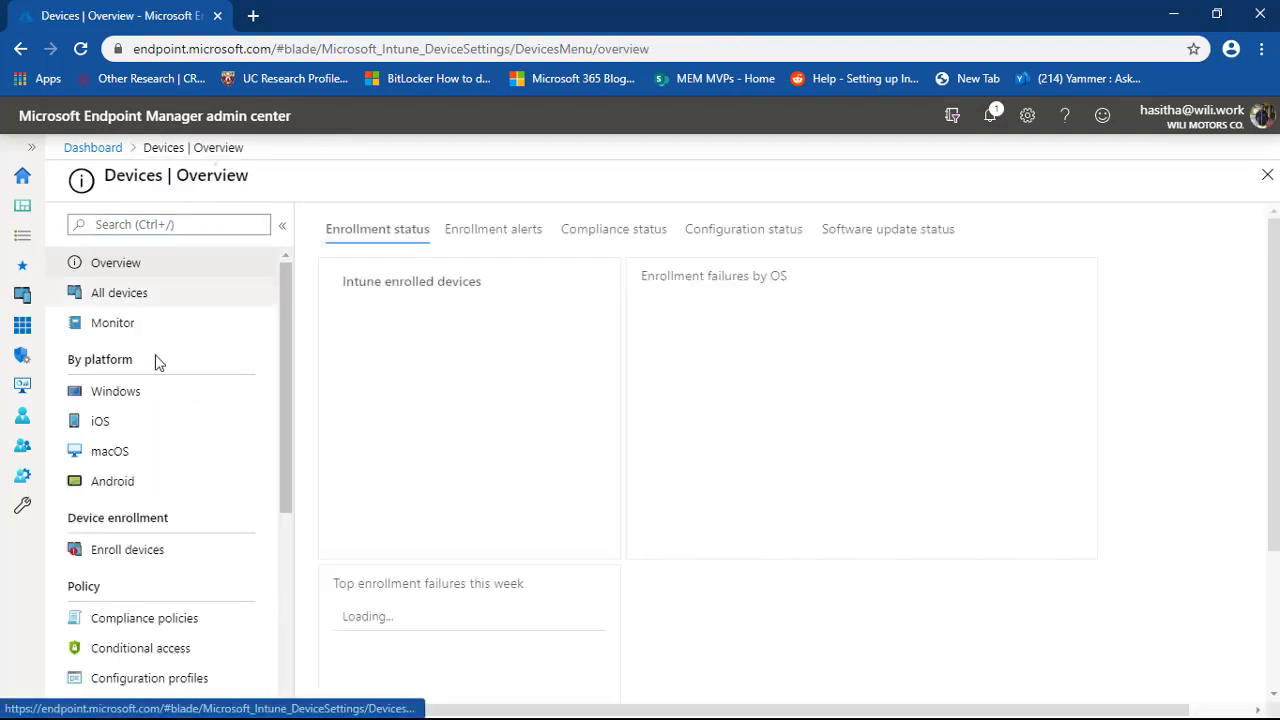
{"action": "left_click", "coordinate": [117, 425]}
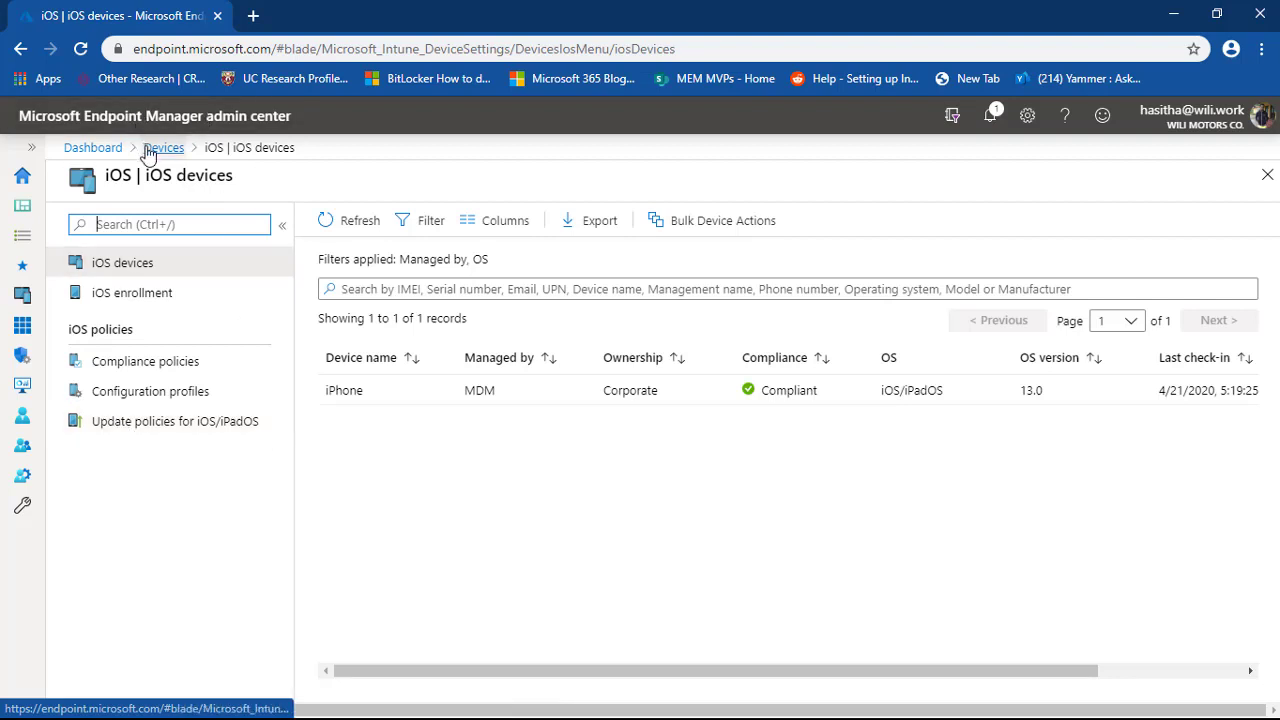
{"action": "left_click", "coordinate": [155, 148]}
{"action": "left_click", "coordinate": [115, 451]}
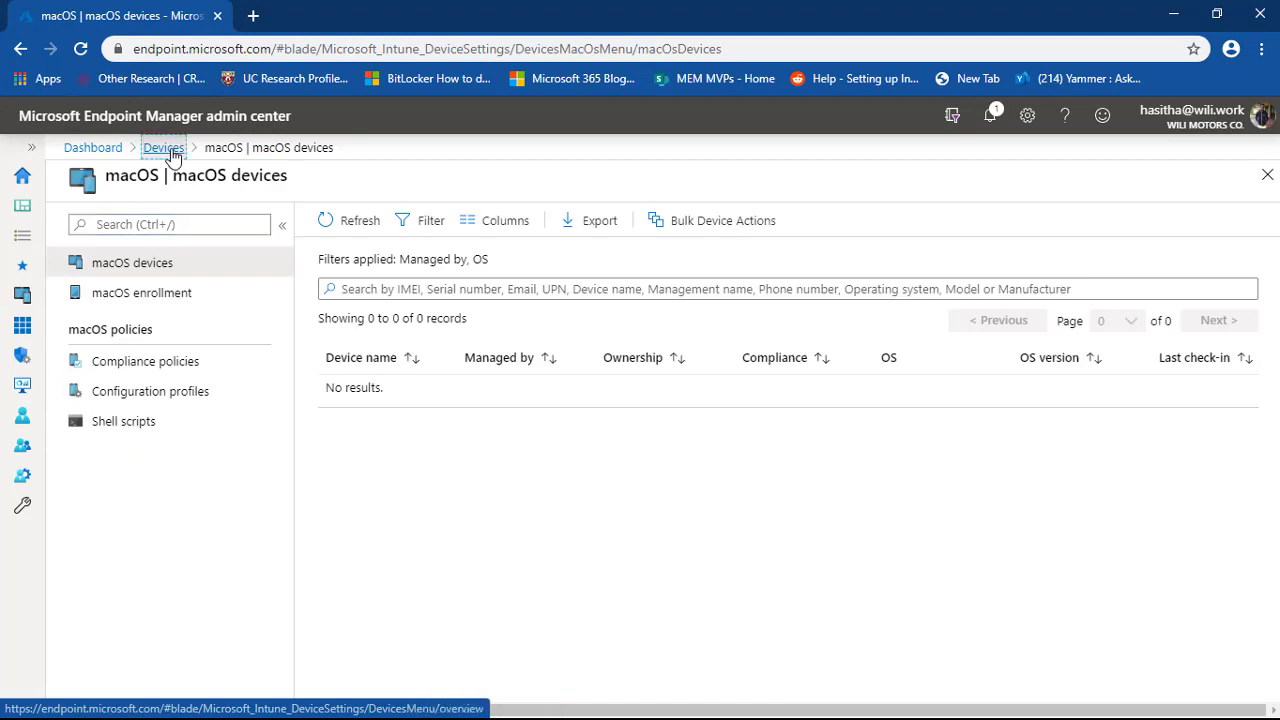
{"action": "left_click", "coordinate": [163, 150]}
{"action": "left_click", "coordinate": [113, 481]}
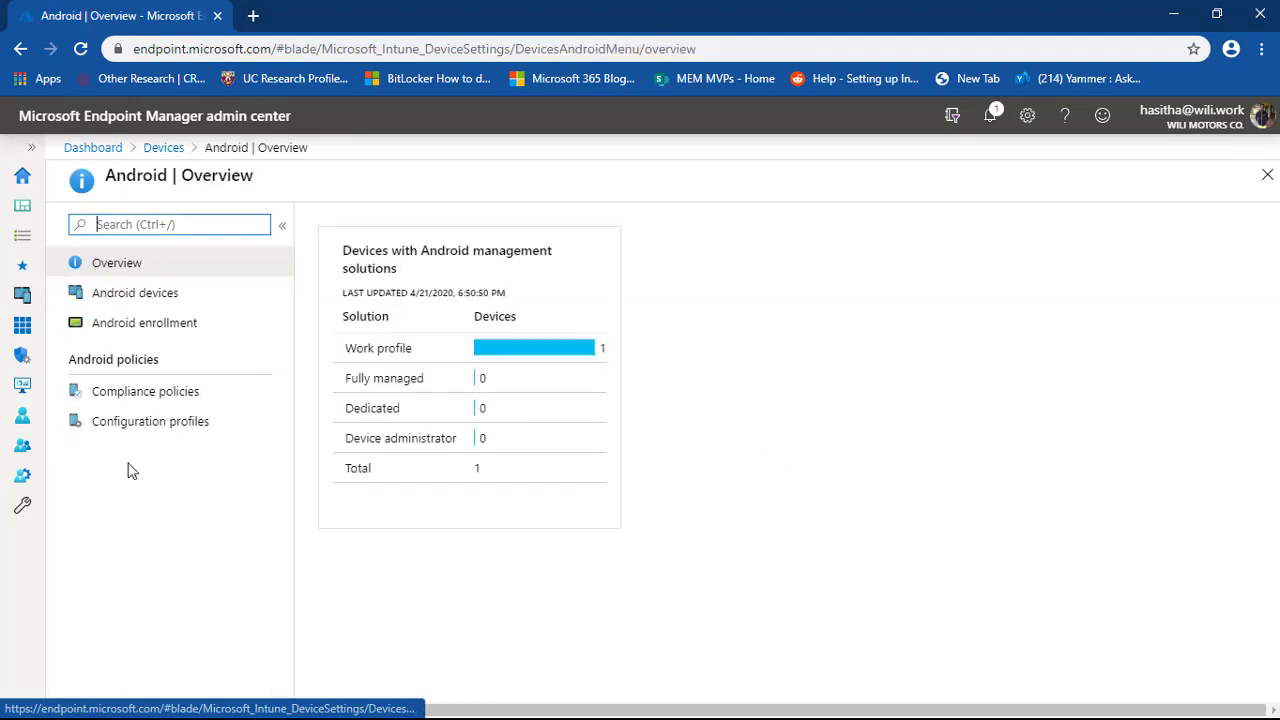
{"action": "left_click", "coordinate": [174, 149]}
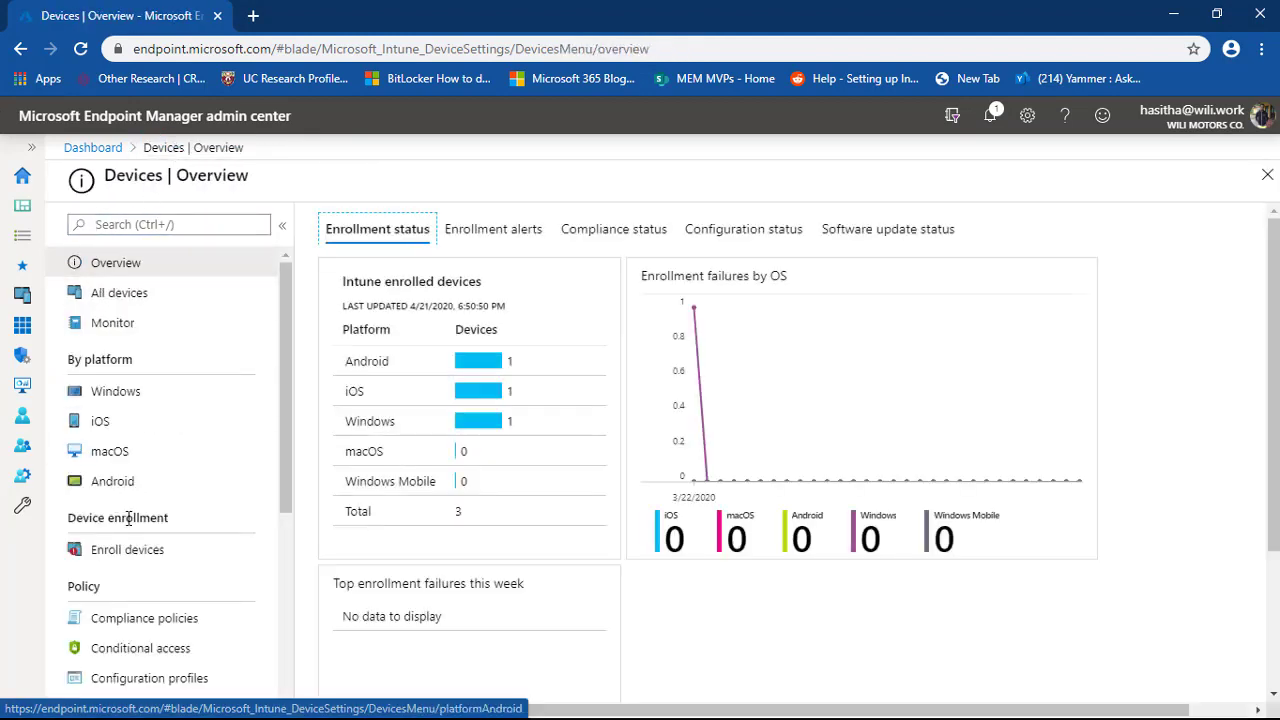
Step: Examine the Android platform's configuration profiles, compliance policies, overview and device list
{"action": "scroll", "coordinate": [210, 495], "scroll_direction": "down", "scroll_amount": 2}
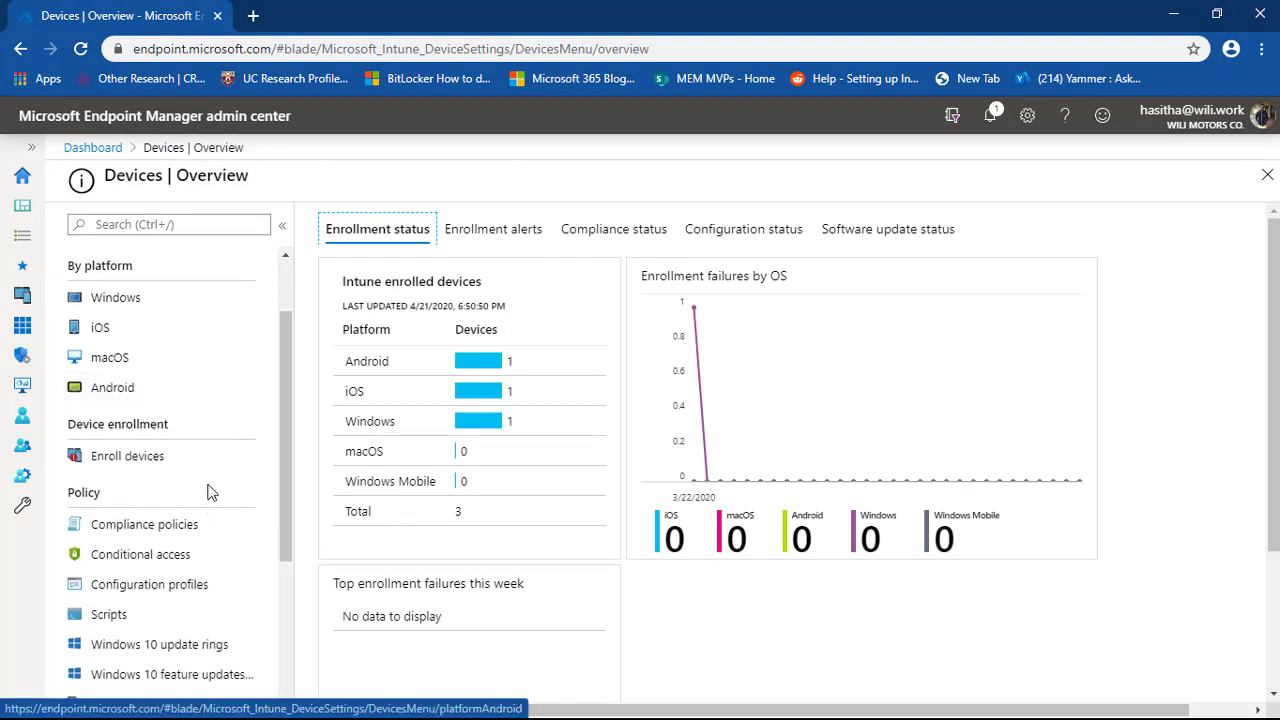
{"action": "left_click", "coordinate": [118, 392]}
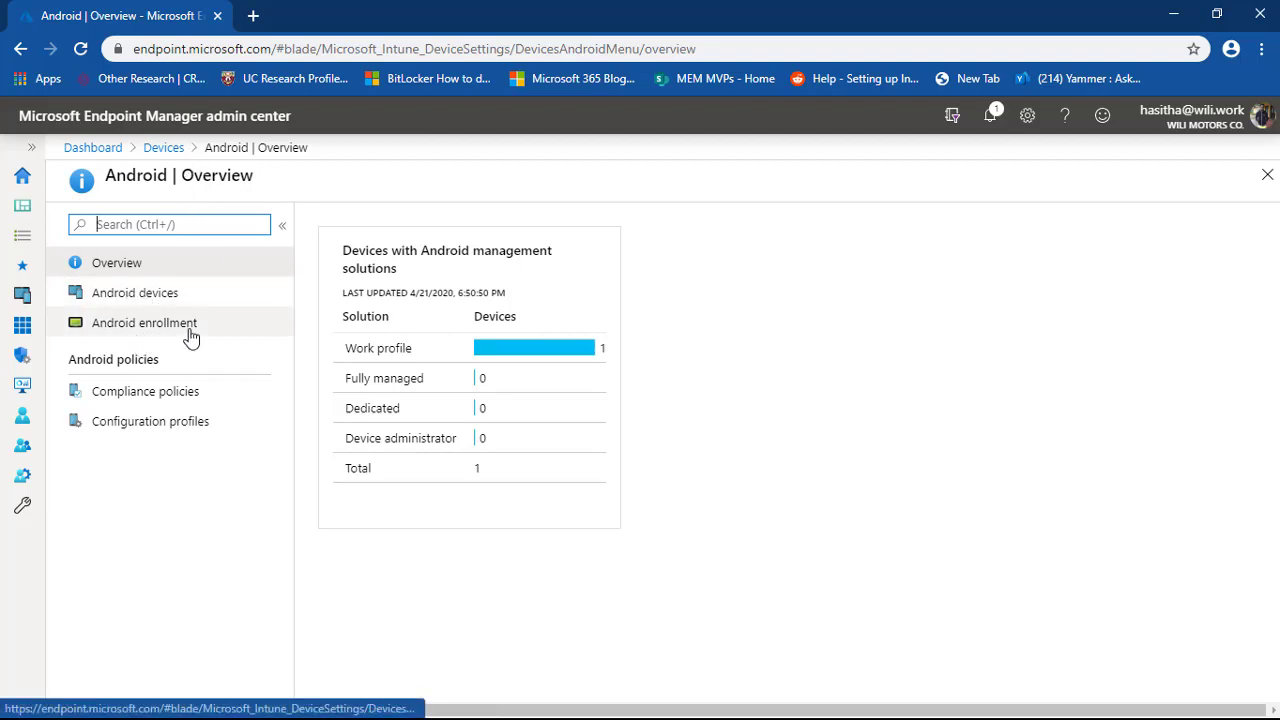
{"action": "left_click", "coordinate": [140, 435]}
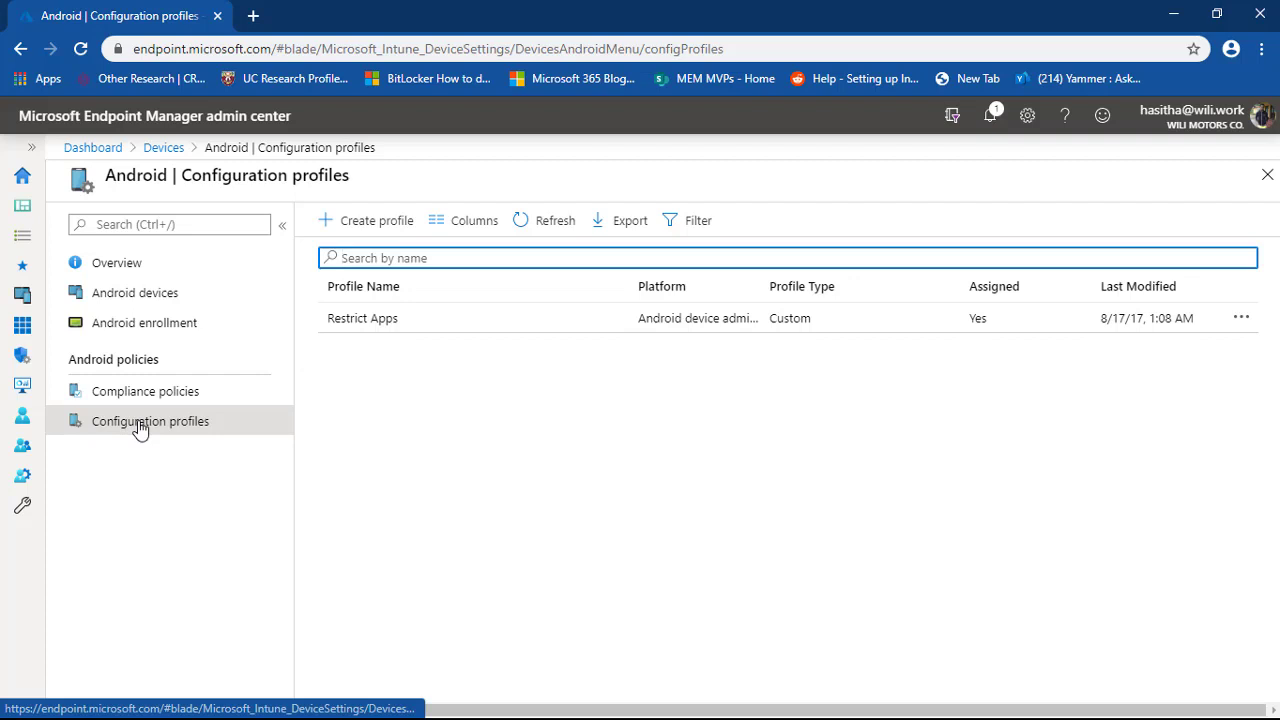
{"action": "left_click", "coordinate": [200, 396]}
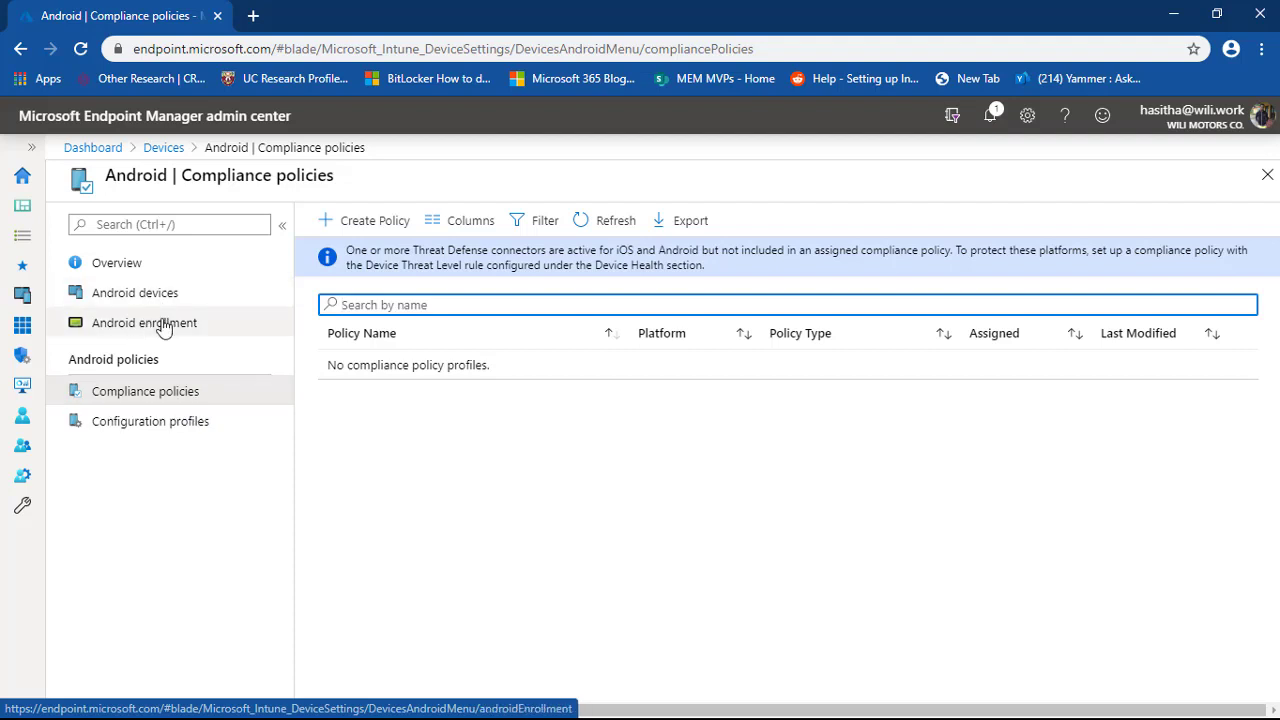
{"action": "left_click", "coordinate": [134, 268]}
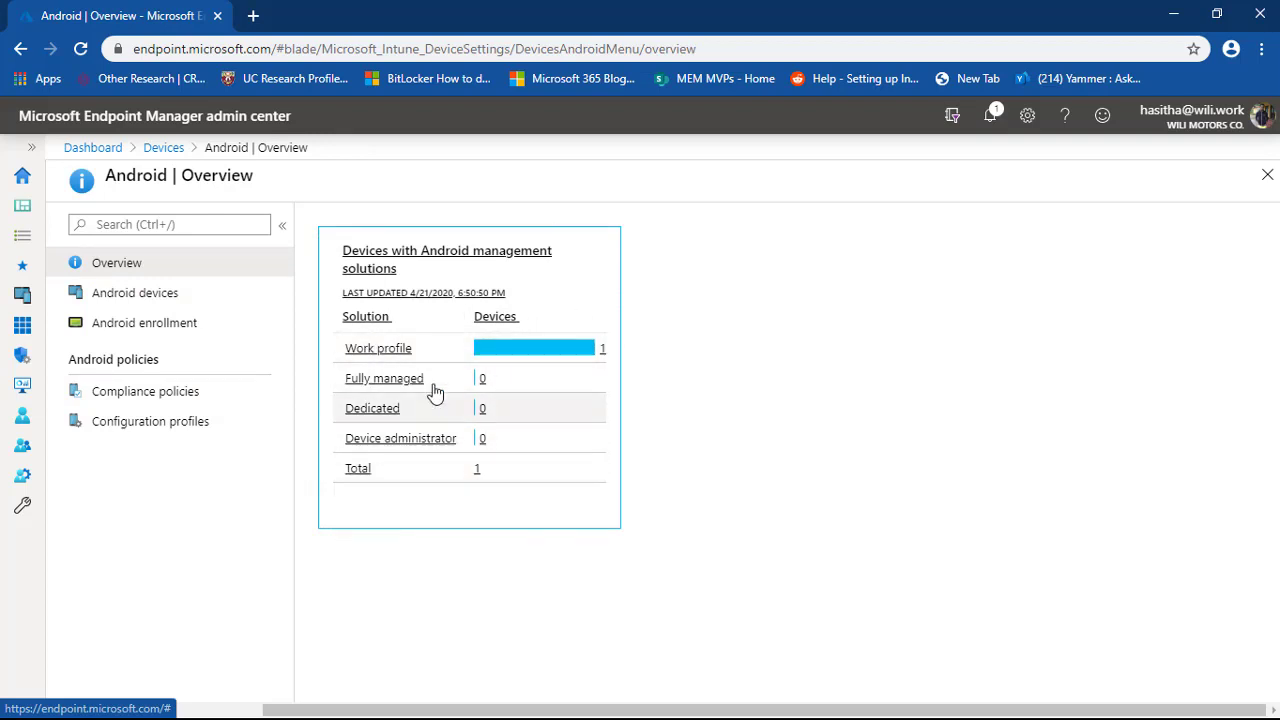
{"action": "left_click", "coordinate": [142, 303]}
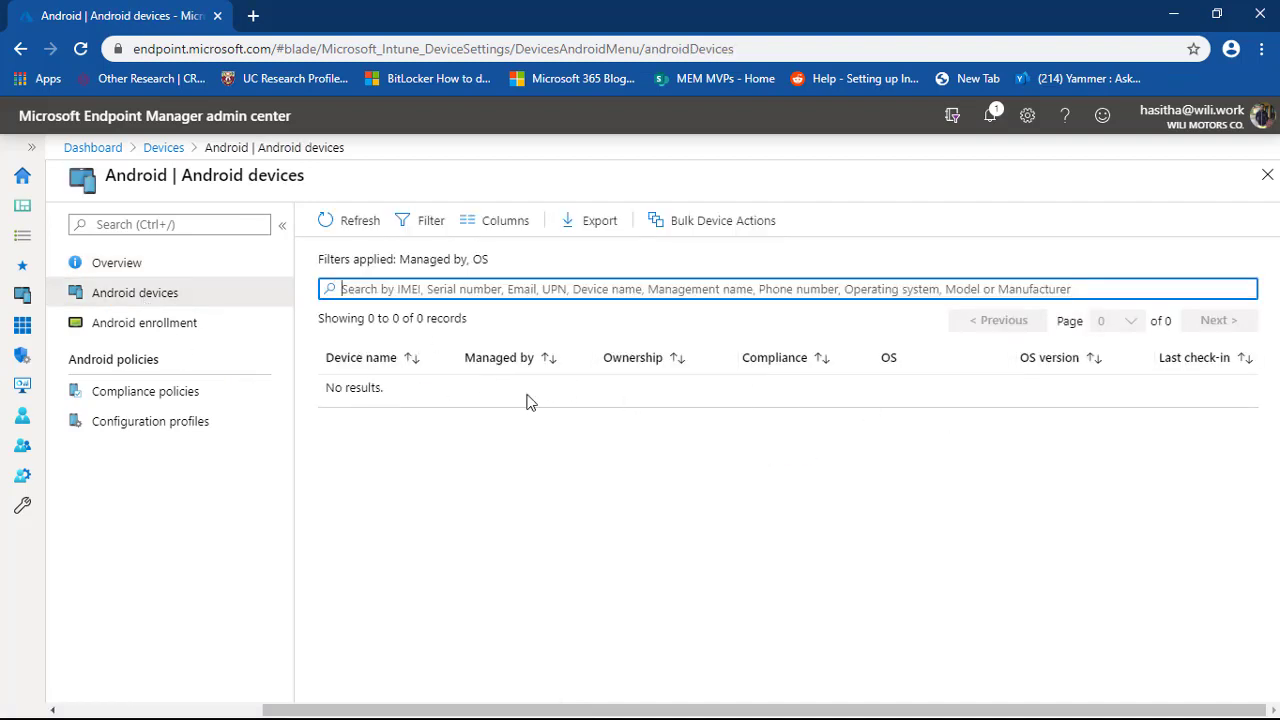
Step: Review the Android enrollment prerequisites and enrollment profile options, and return to the Android devices list
{"action": "left_click", "coordinate": [152, 330]}
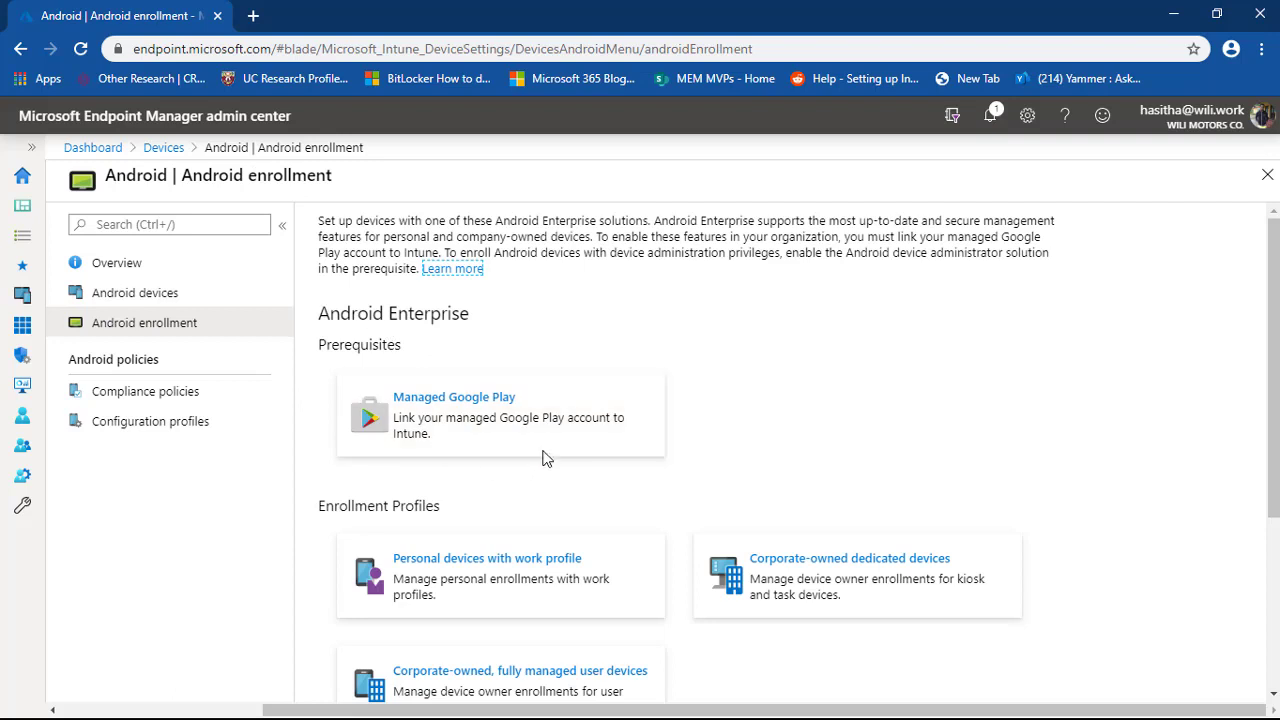
{"action": "scroll", "coordinate": [494, 410], "scroll_direction": "down", "scroll_amount": 3}
{"action": "scroll", "coordinate": [494, 410], "scroll_direction": "up", "scroll_amount": 2}
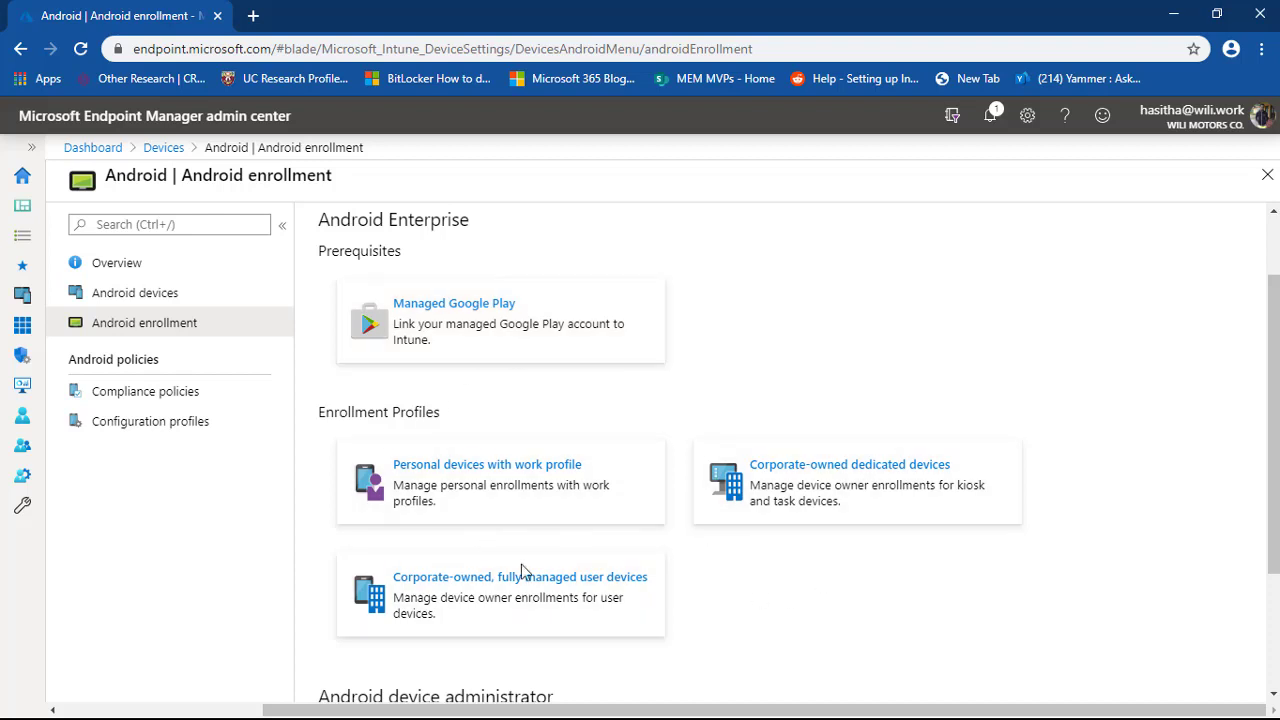
{"action": "scroll", "coordinate": [604, 576], "scroll_direction": "down", "scroll_amount": 1}
{"action": "scroll", "coordinate": [604, 576], "scroll_direction": "down", "scroll_amount": 2}
{"action": "scroll", "coordinate": [609, 549], "scroll_direction": "up", "scroll_amount": 3}
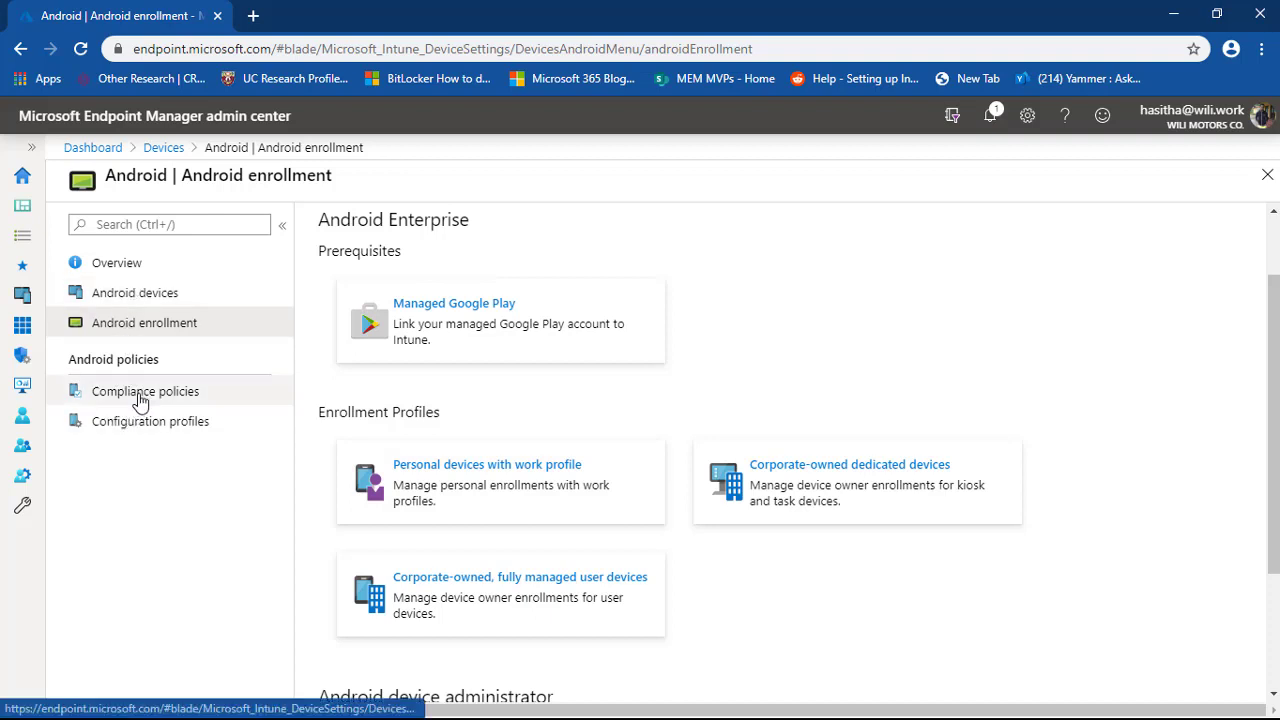
{"action": "left_click", "coordinate": [145, 296]}
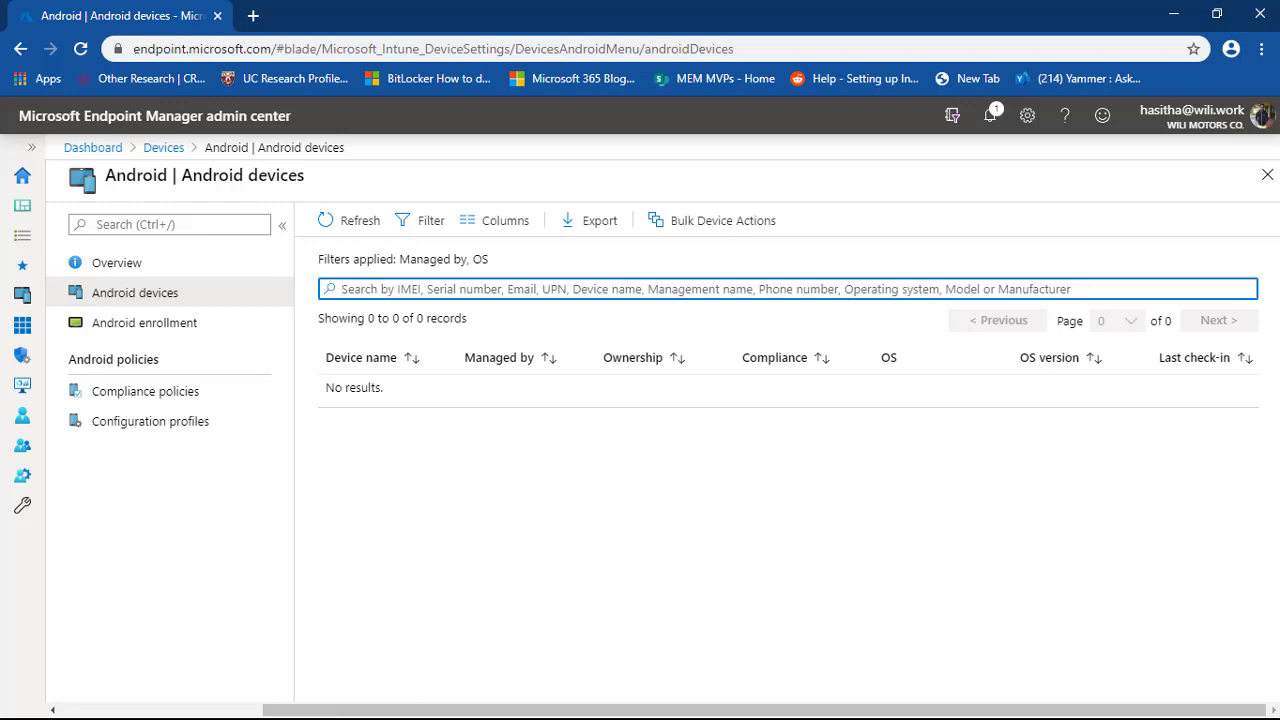
Step: Switch to the mirrored Android phone and search the Play Store for company portal
{"action": "key", "text": "alt+Tab"}
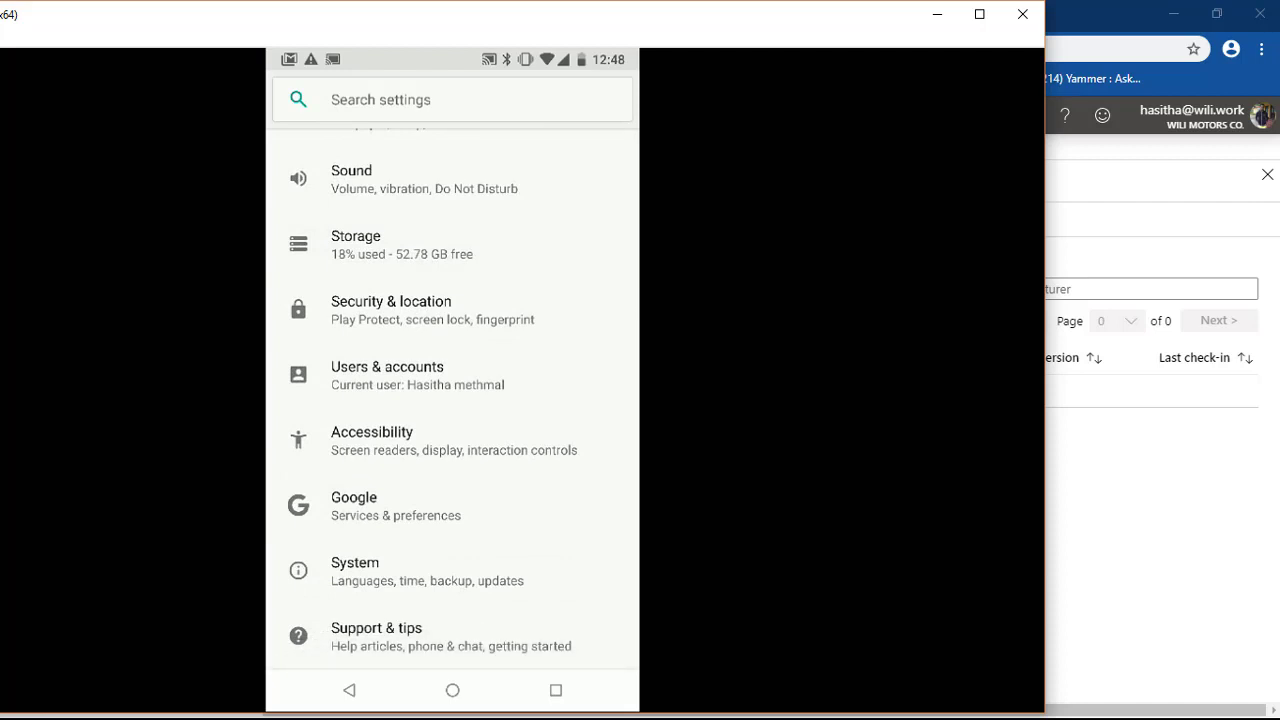
{"action": "left_click", "coordinate": [430, 584]}
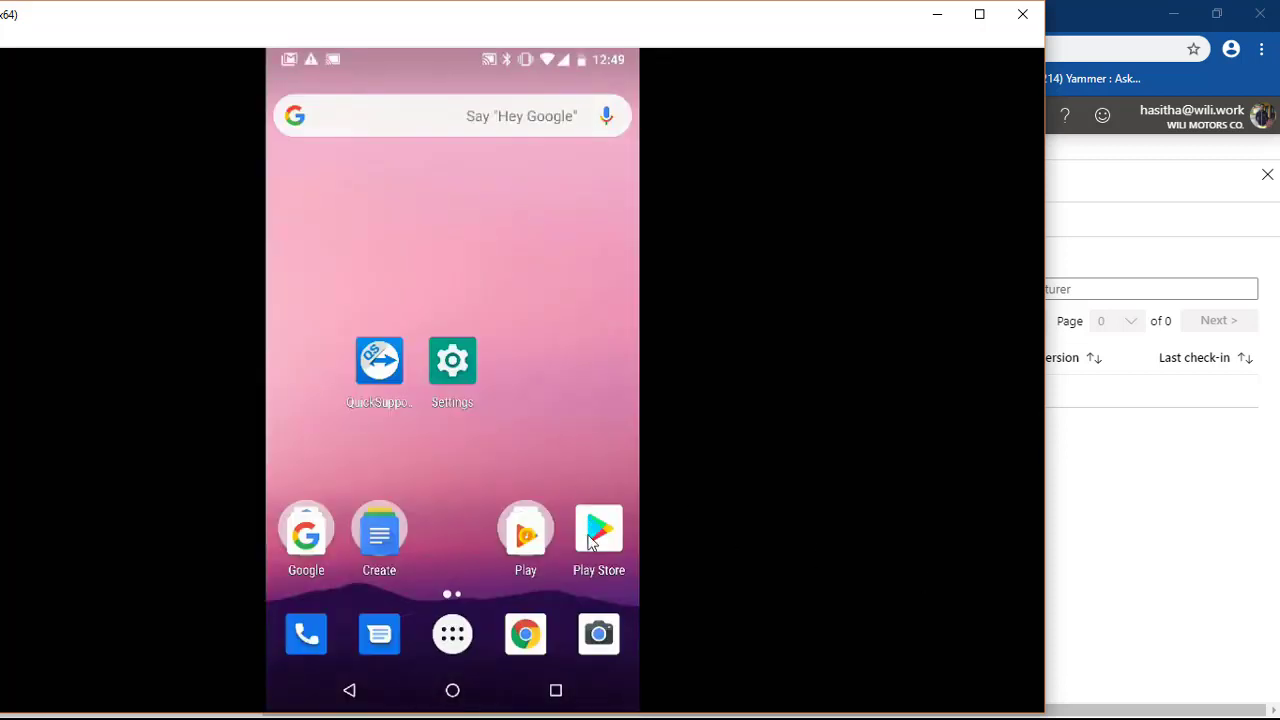
{"action": "left_click", "coordinate": [590, 541]}
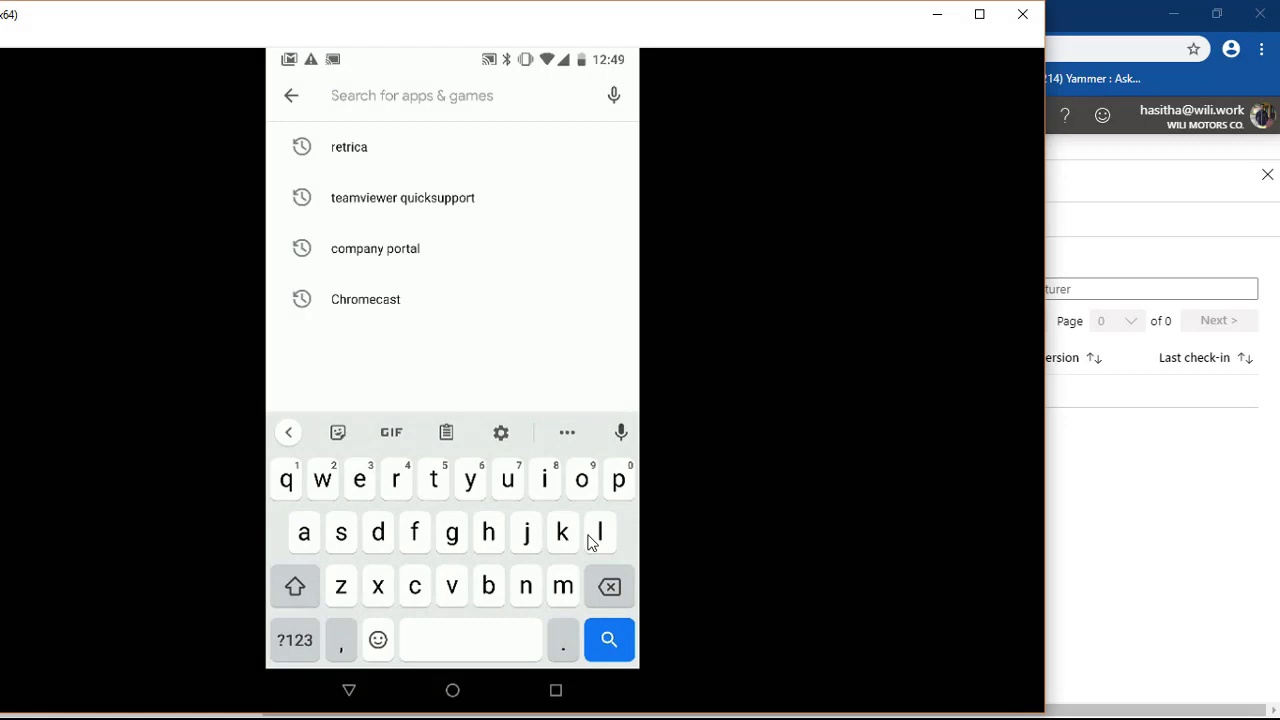
{"action": "left_click", "coordinate": [388, 256]}
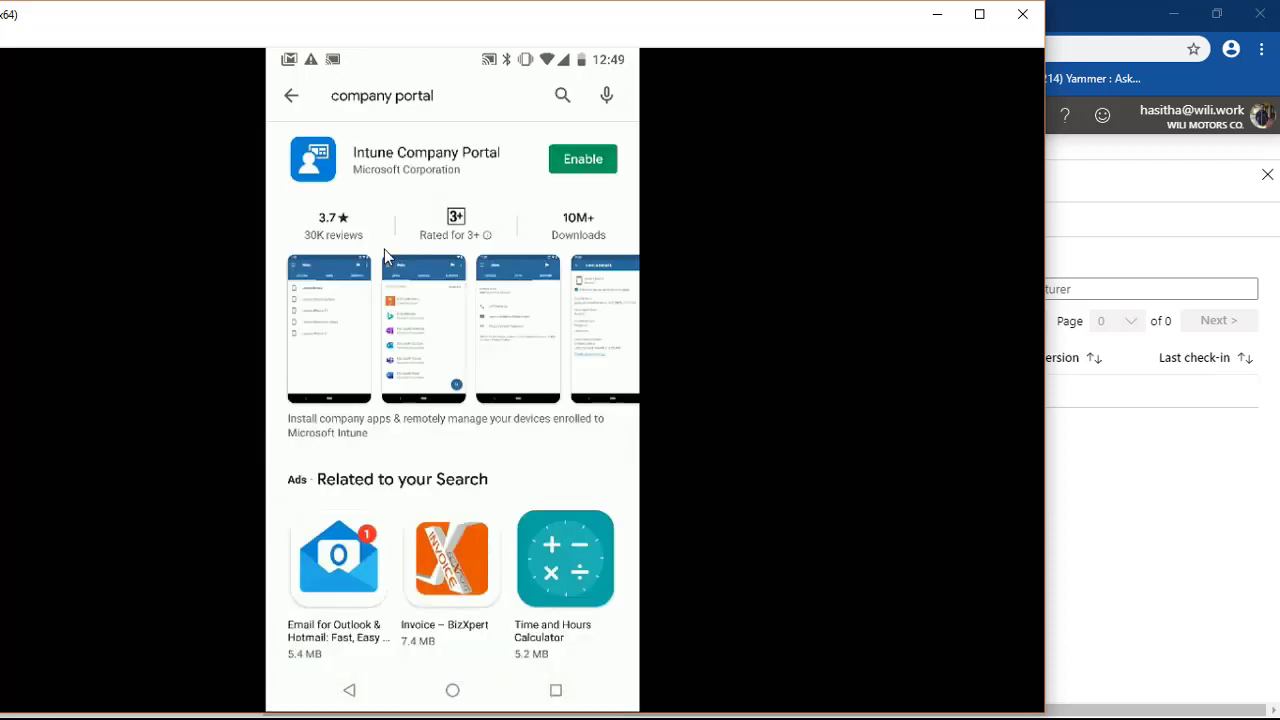
Step: Enable and open Intune Company Portal, and revert the work profile state so that setup restarts
{"action": "left_click", "coordinate": [585, 162]}
{"action": "left_click", "coordinate": [583, 161]}
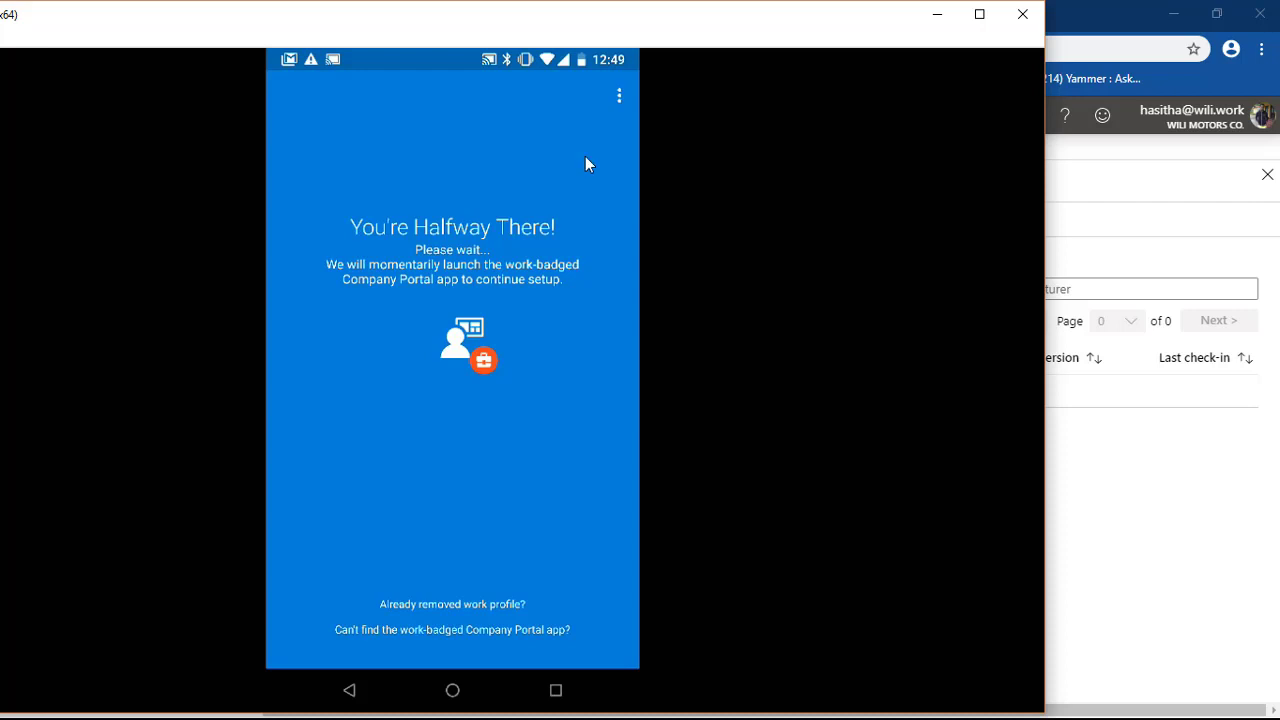
{"action": "left_click", "coordinate": [509, 578]}
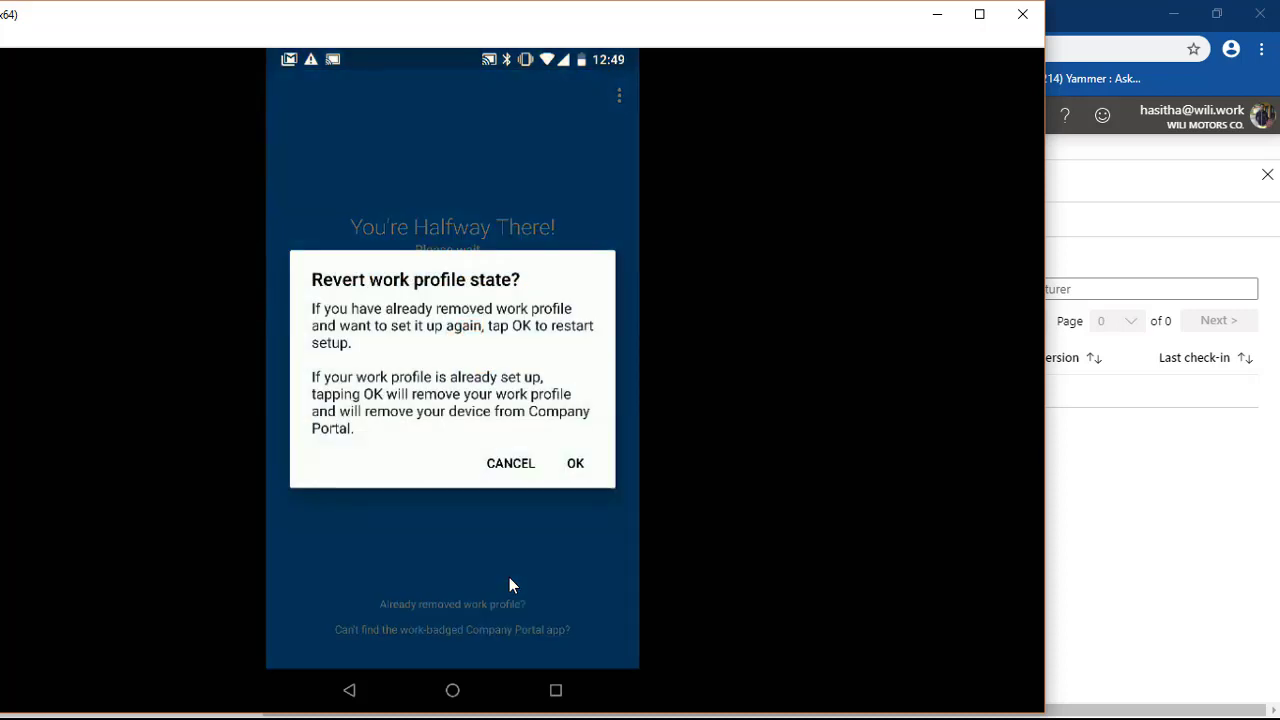
{"action": "left_click", "coordinate": [586, 466]}
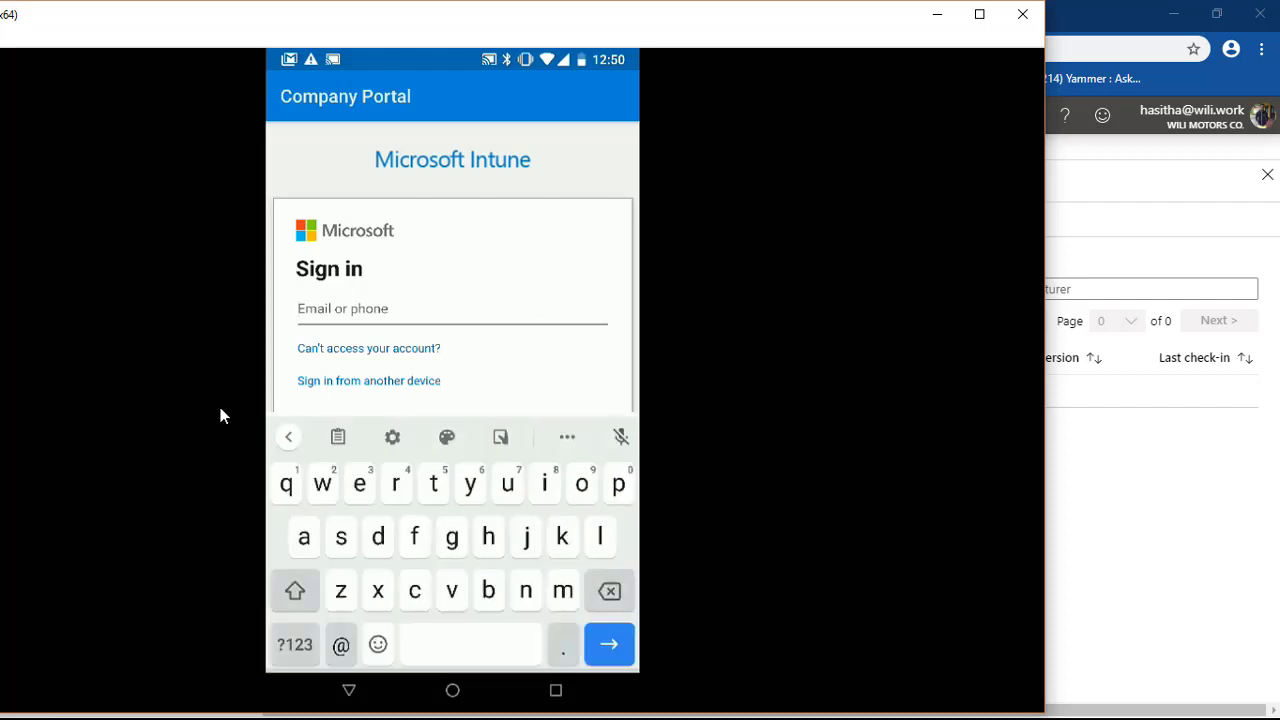
Step: Enter the work account's e-mail address on the Microsoft Intune sign-in page and continue to the password page
{"action": "type", "text": "ha"}
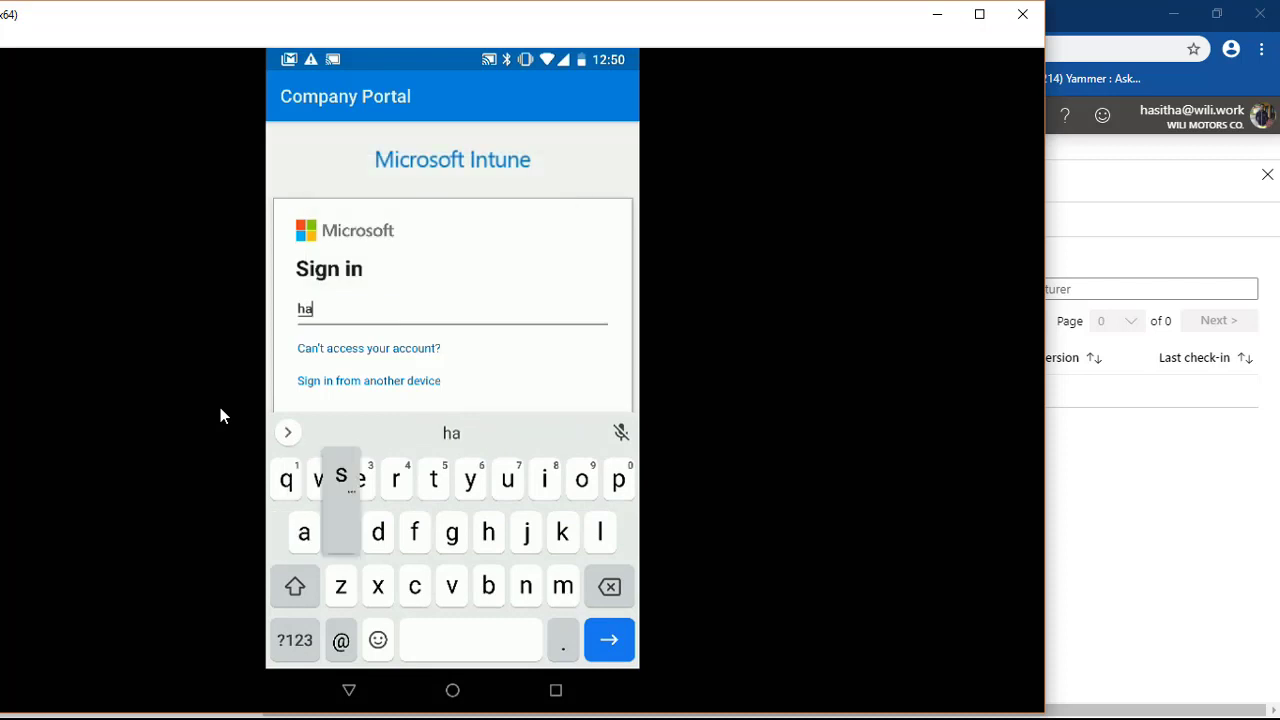
{"action": "type", "text": "sit"}
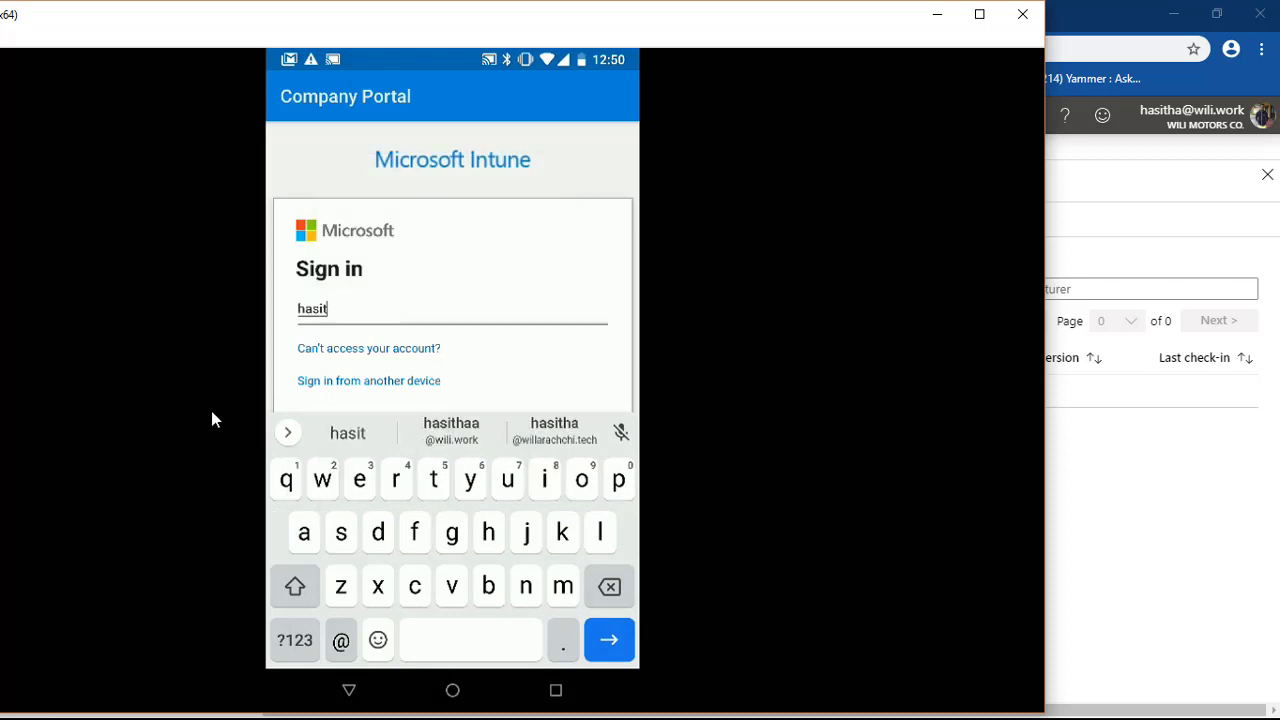
{"action": "type", "text": "ha"}
{"action": "left_click", "coordinate": [451, 443]}
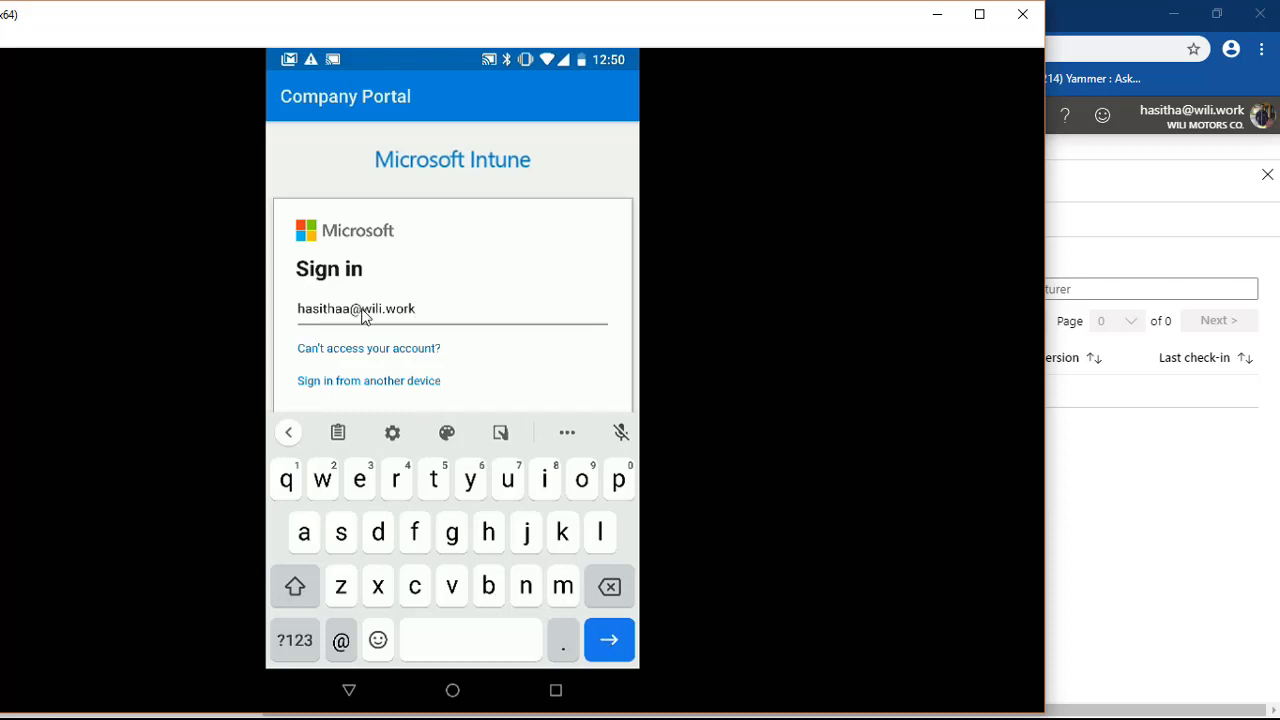
{"action": "left_click", "coordinate": [612, 640]}
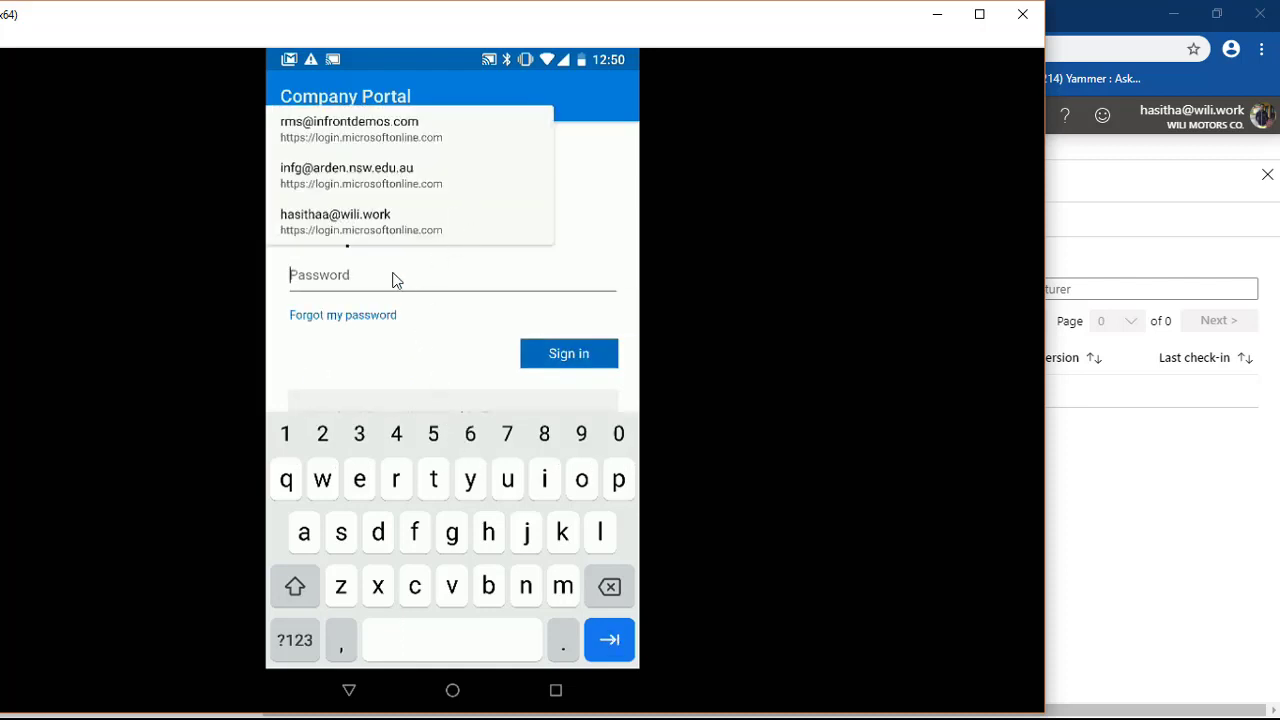
Step: Dismiss the saved-account suggestions and paste the account password into the Company Portal password field
{"action": "left_click", "coordinate": [335, 222]}
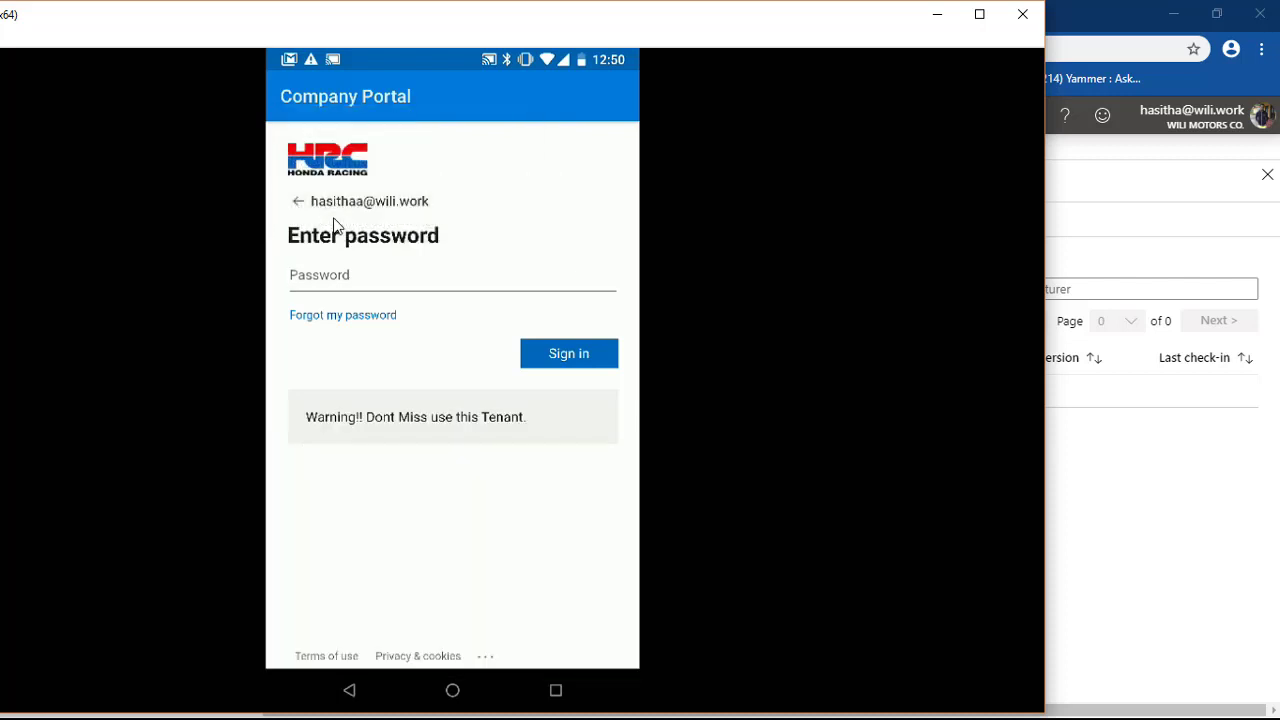
{"action": "left_click", "coordinate": [367, 275]}
{"action": "key", "text": "Escape"}
{"action": "key", "text": "ctrl+v"}
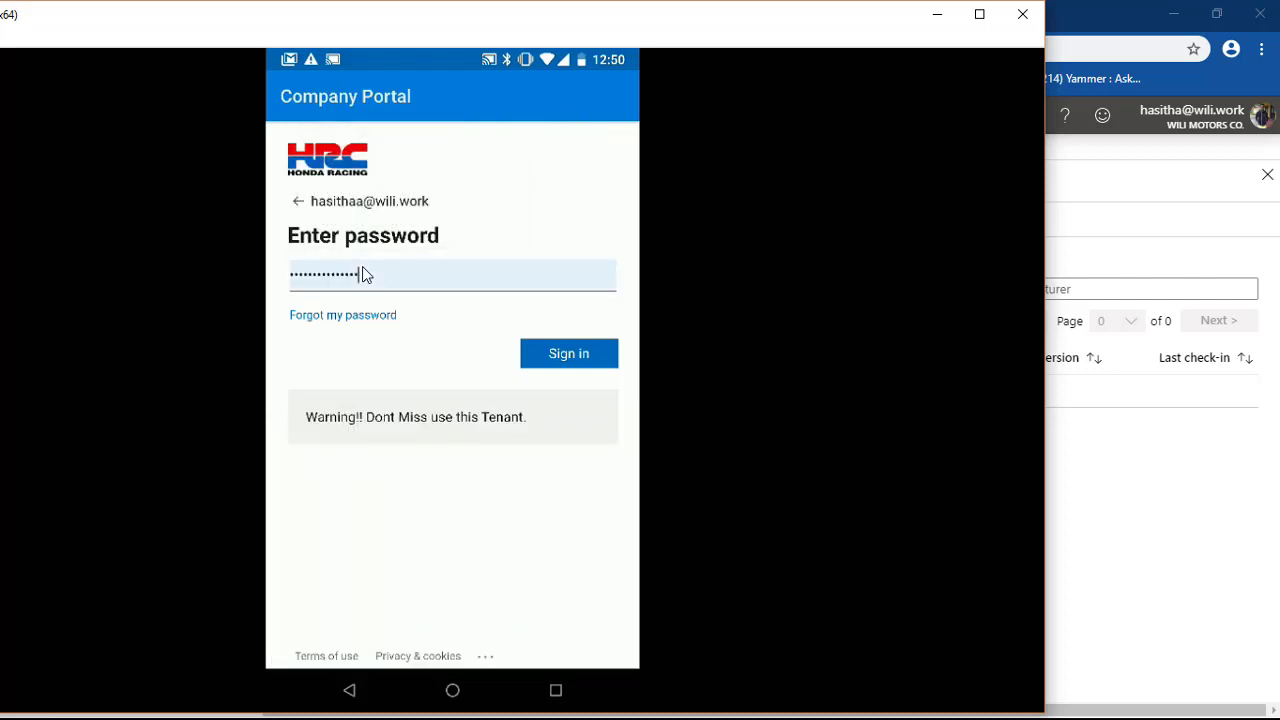
Step: Sign in to Company Portal, begin the M365 Pros access setup, continue past the privacy information and accept the work profile terms
{"action": "left_click", "coordinate": [587, 353]}
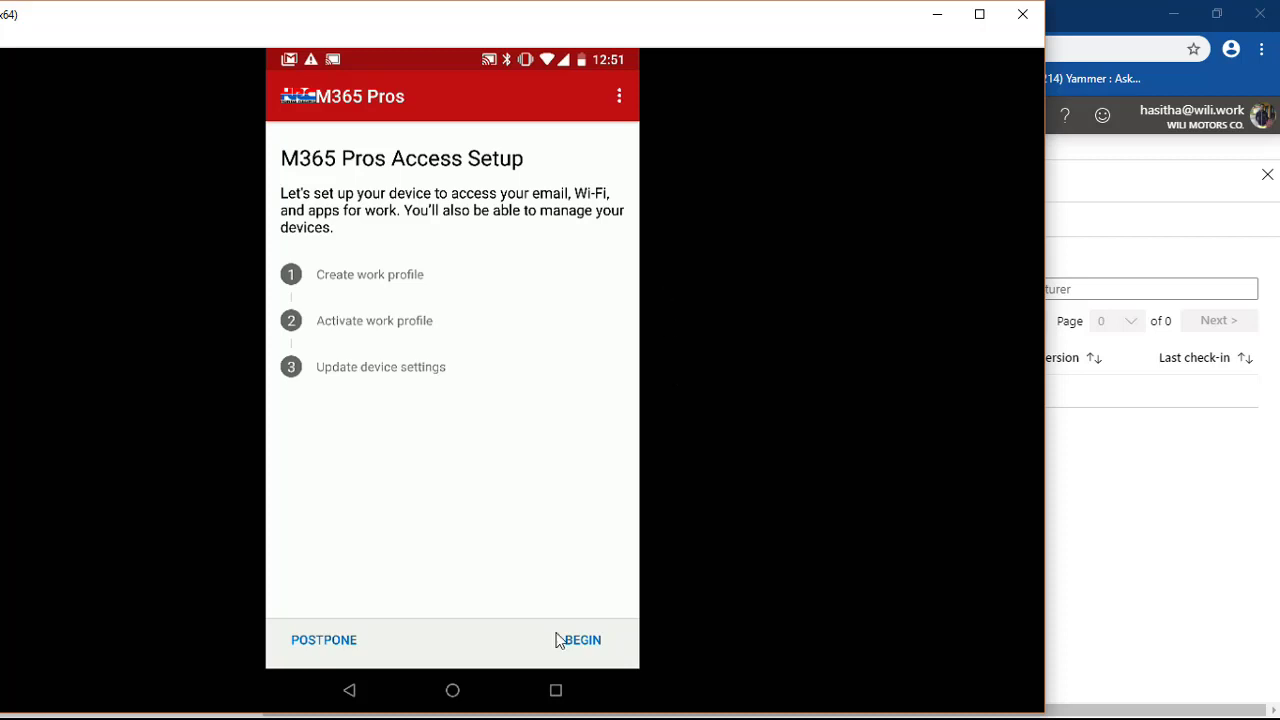
{"action": "left_click", "coordinate": [590, 644]}
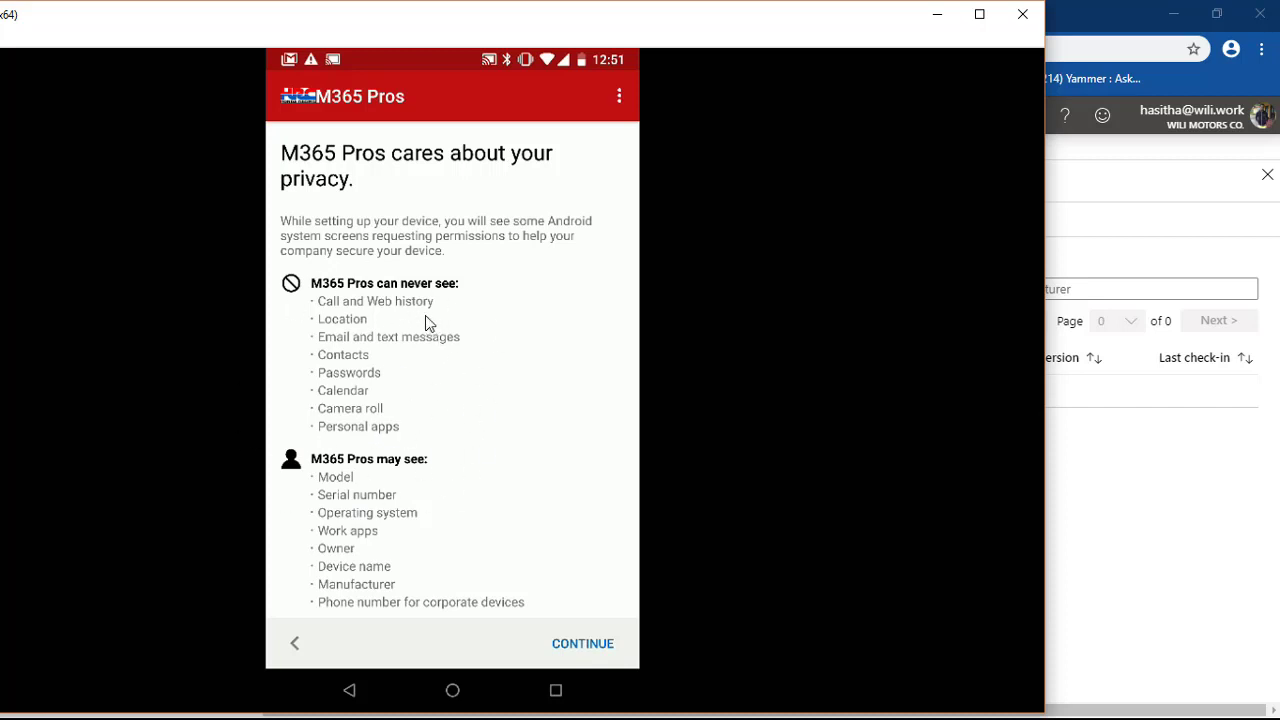
{"action": "left_click", "coordinate": [599, 640]}
{"action": "left_click", "coordinate": [587, 658]}
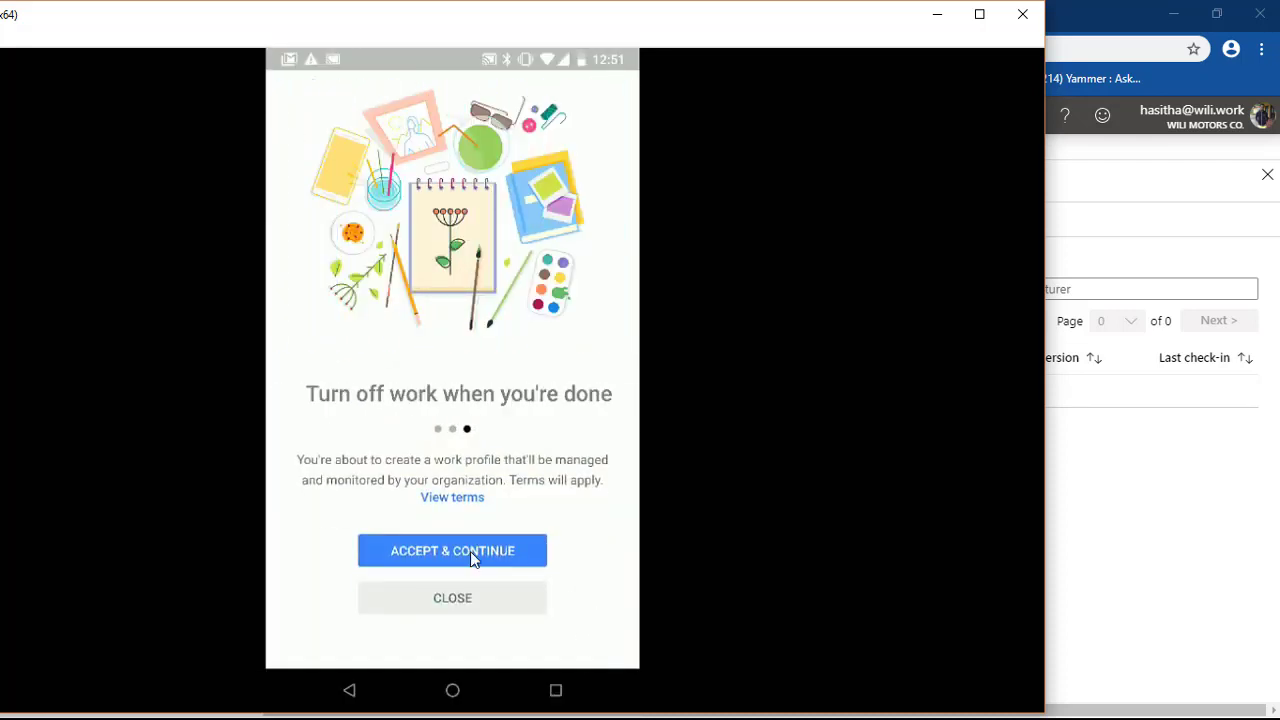
{"action": "left_click", "coordinate": [470, 551]}
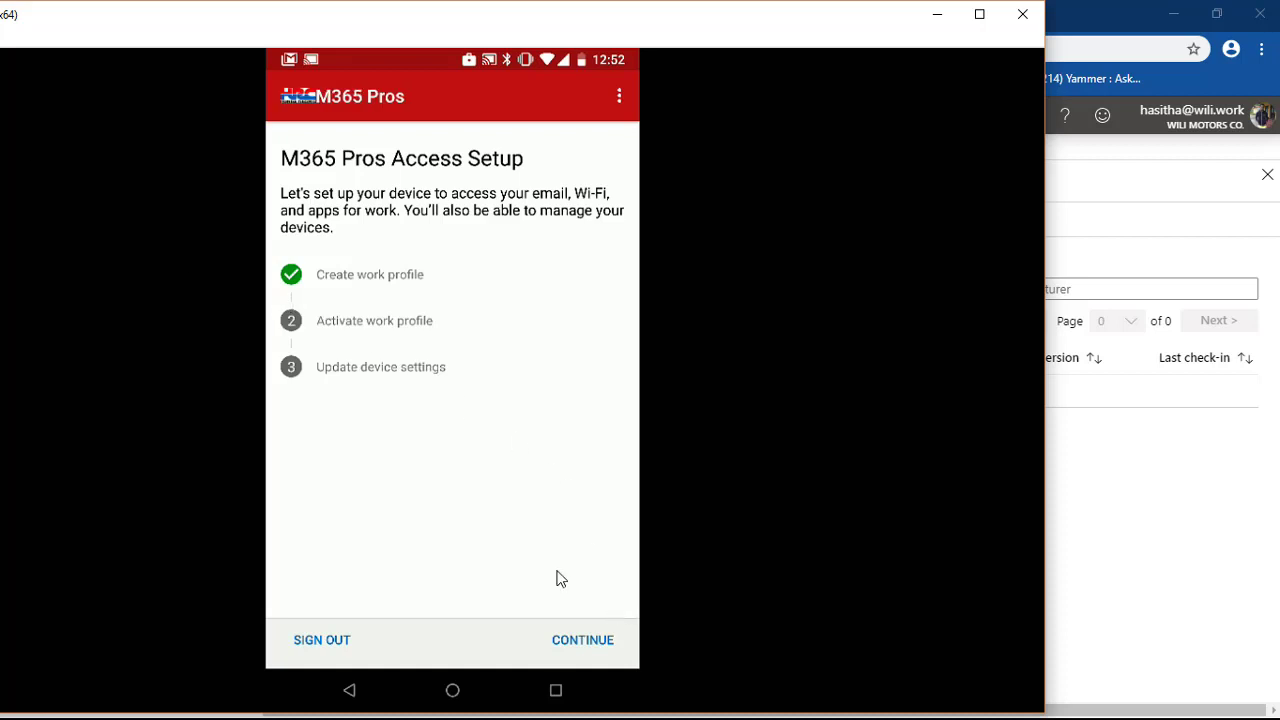
Step: Continue the setup to activate the work profile, assign the device category Android and finish the enrollment
{"action": "left_click", "coordinate": [603, 646]}
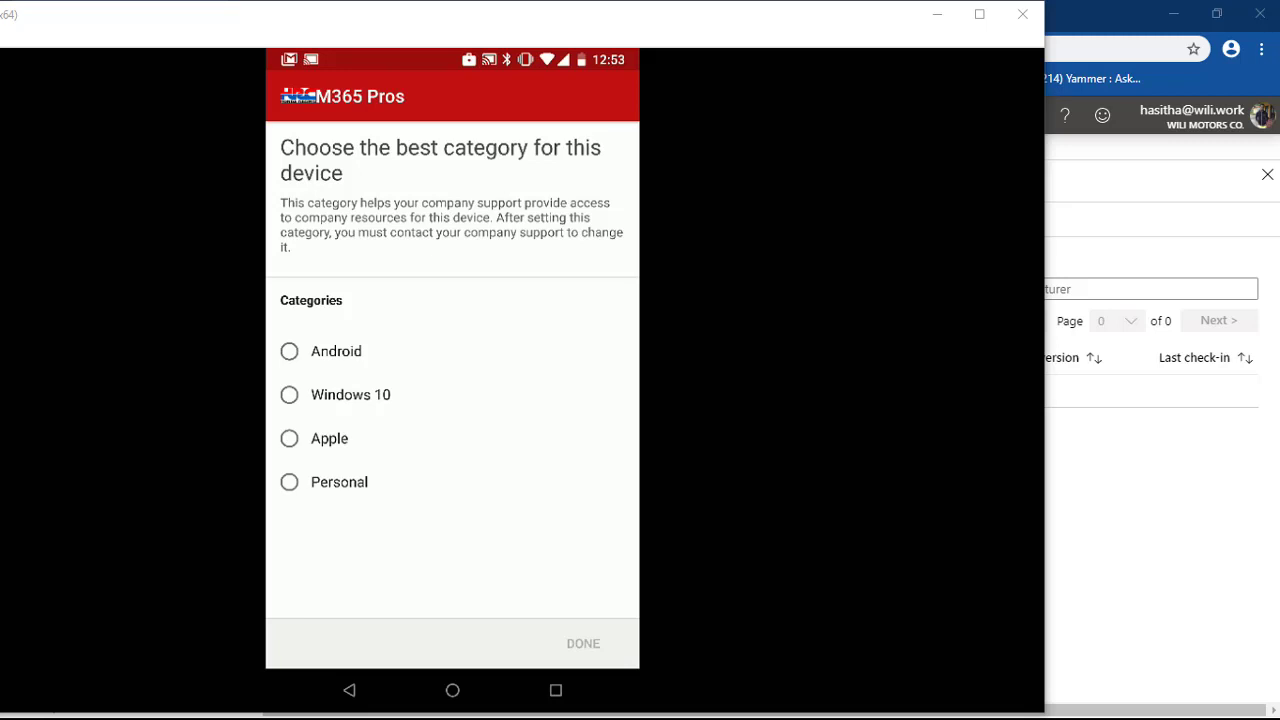
{"action": "left_click", "coordinate": [336, 358]}
{"action": "left_click", "coordinate": [583, 644]}
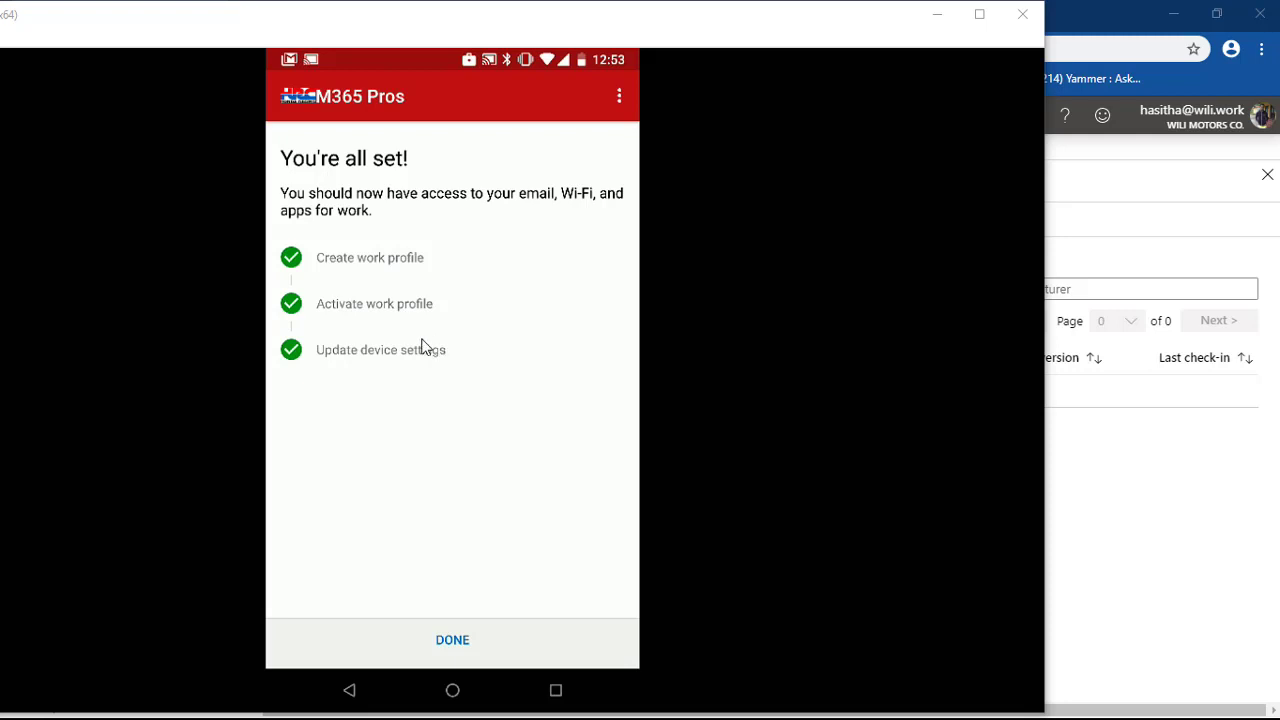
{"action": "left_click", "coordinate": [452, 641]}
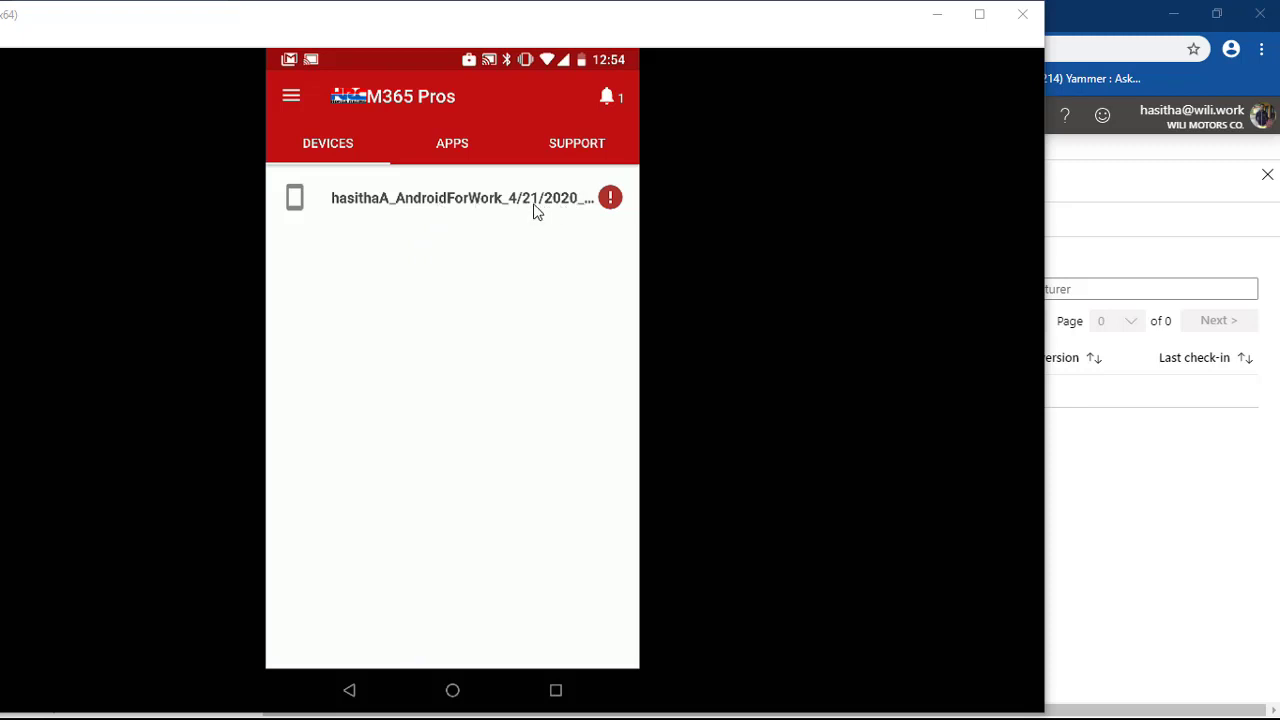
Step: View the work apps page, then open the notification about updating settings and recheck the phone's device settings
{"action": "left_click", "coordinate": [474, 170]}
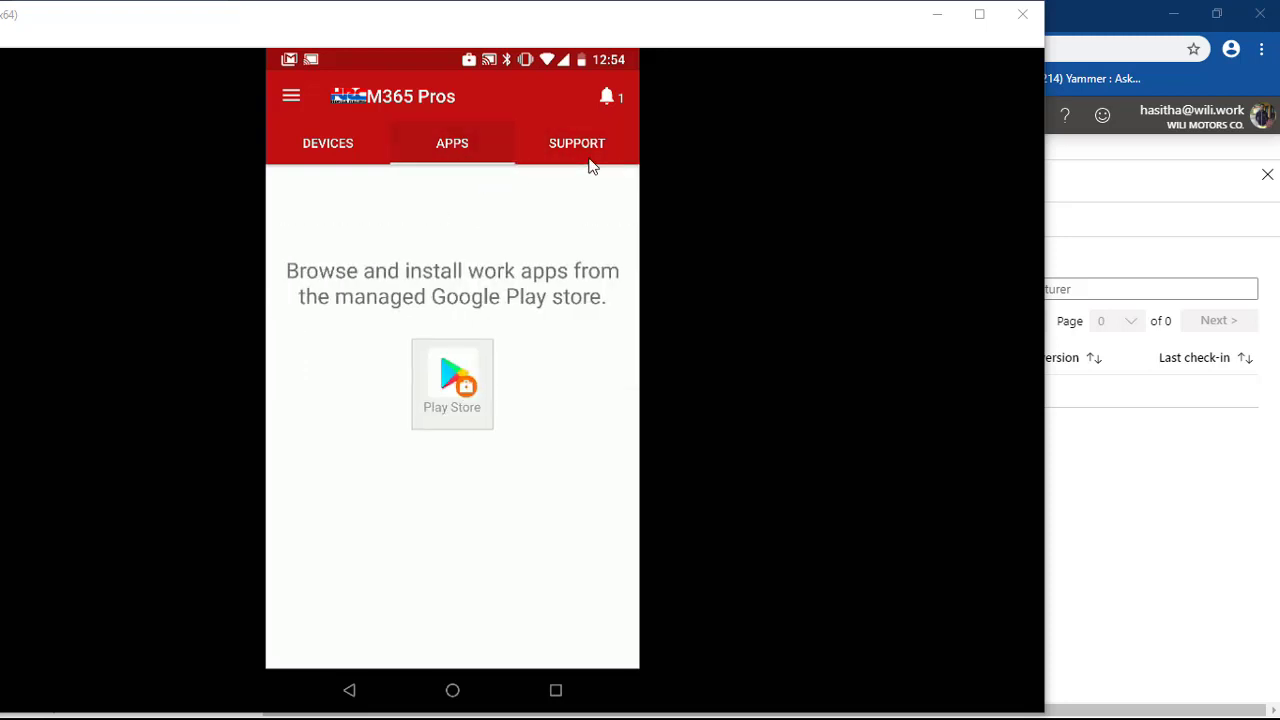
{"action": "left_click", "coordinate": [607, 99]}
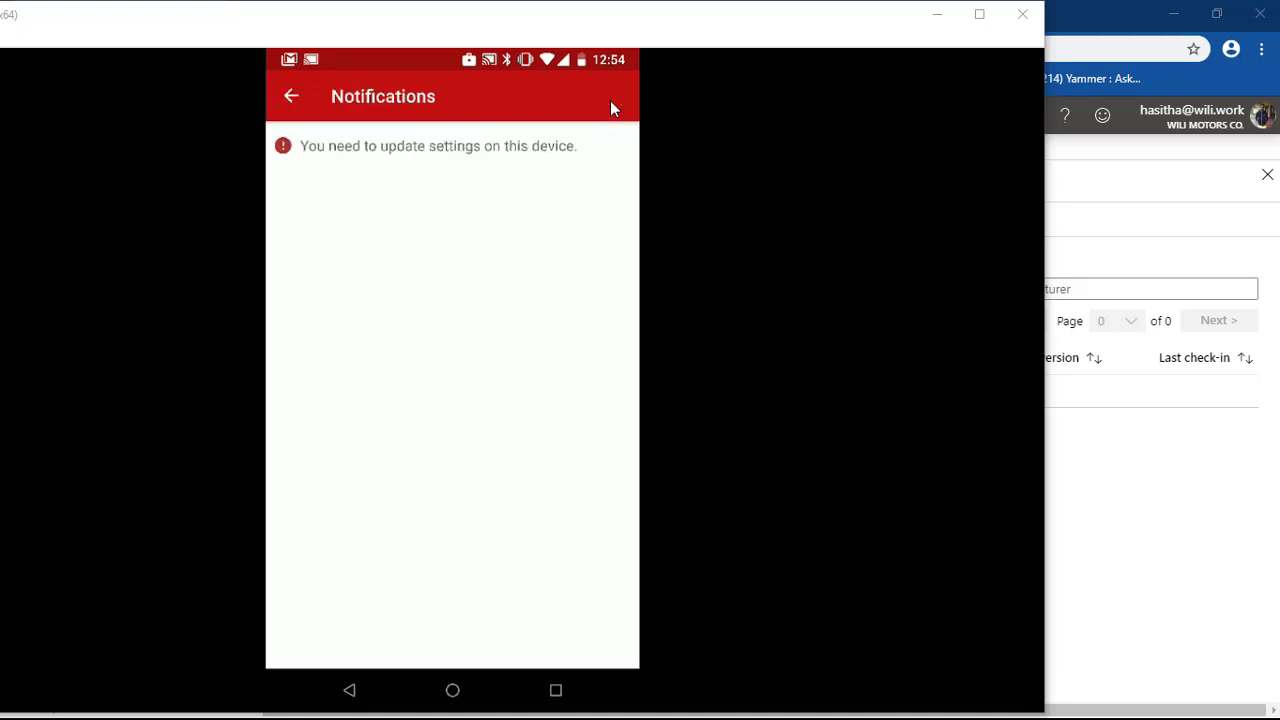
{"action": "left_click", "coordinate": [507, 167]}
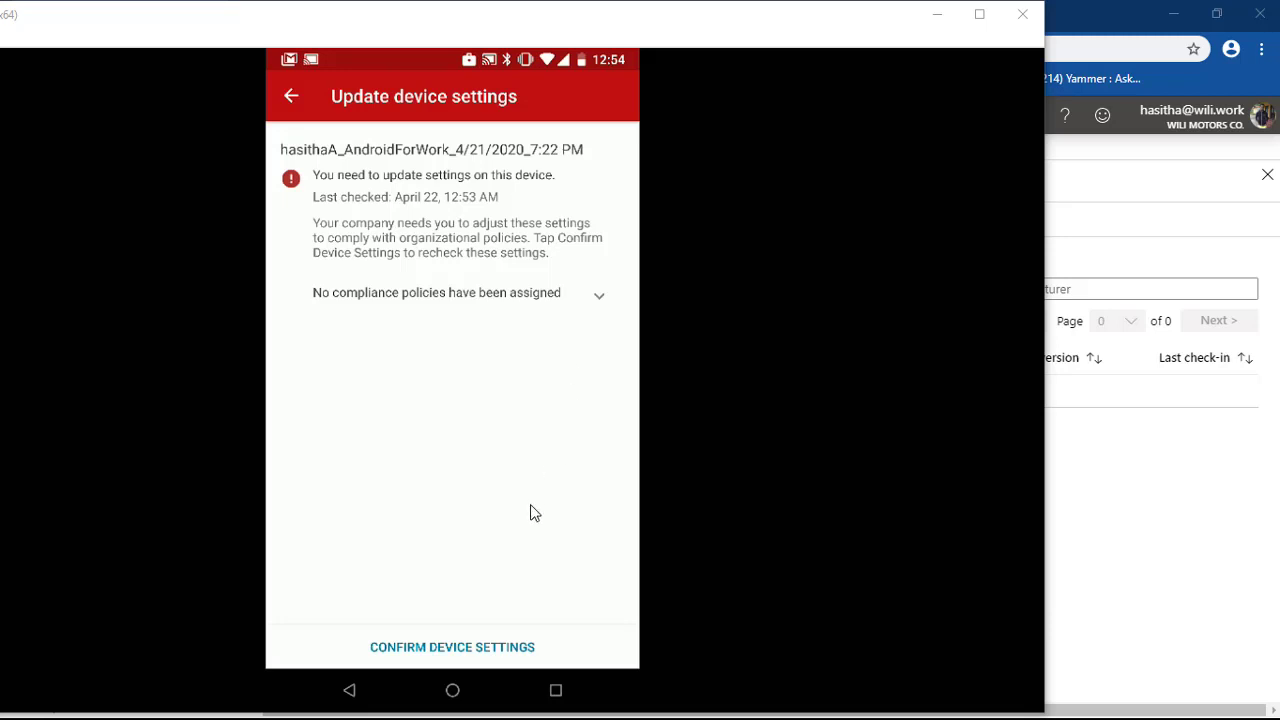
{"action": "left_click", "coordinate": [442, 646]}
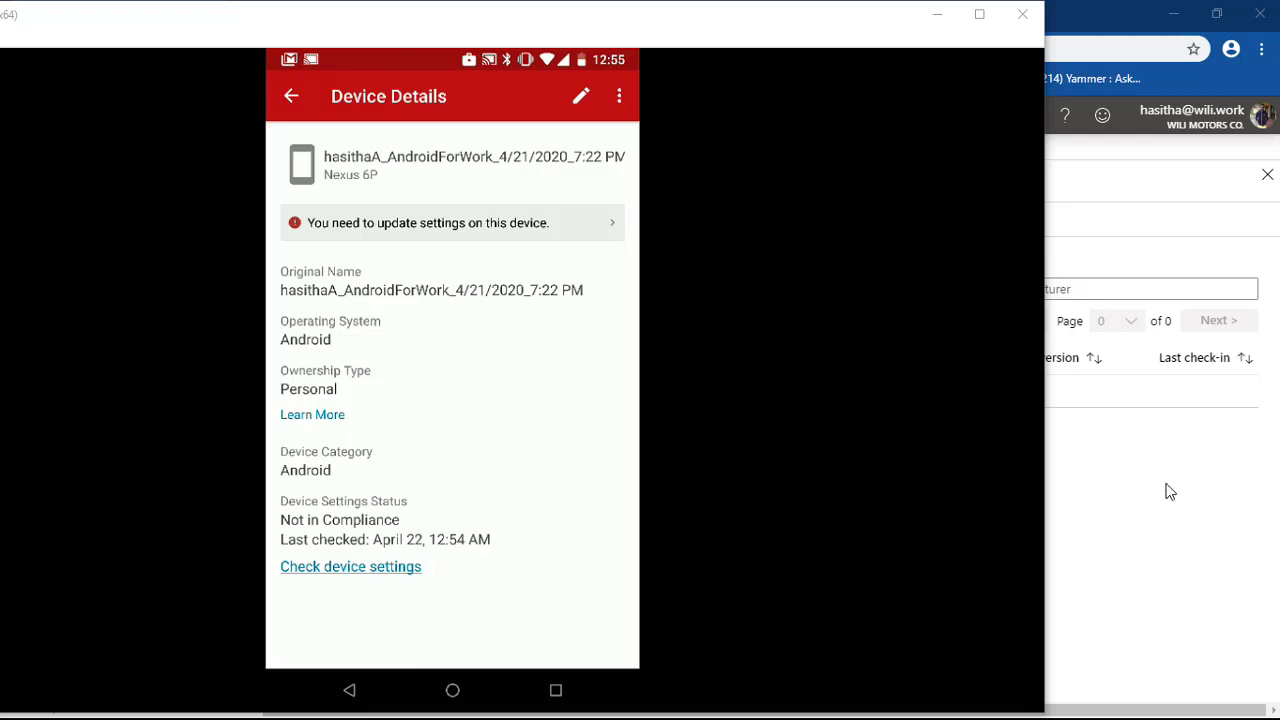
Step: Switch to the Endpoint Manager admin center, refresh the Android devices list and view the enrolled phone's full overview details
{"action": "left_click", "coordinate": [1140, 499]}
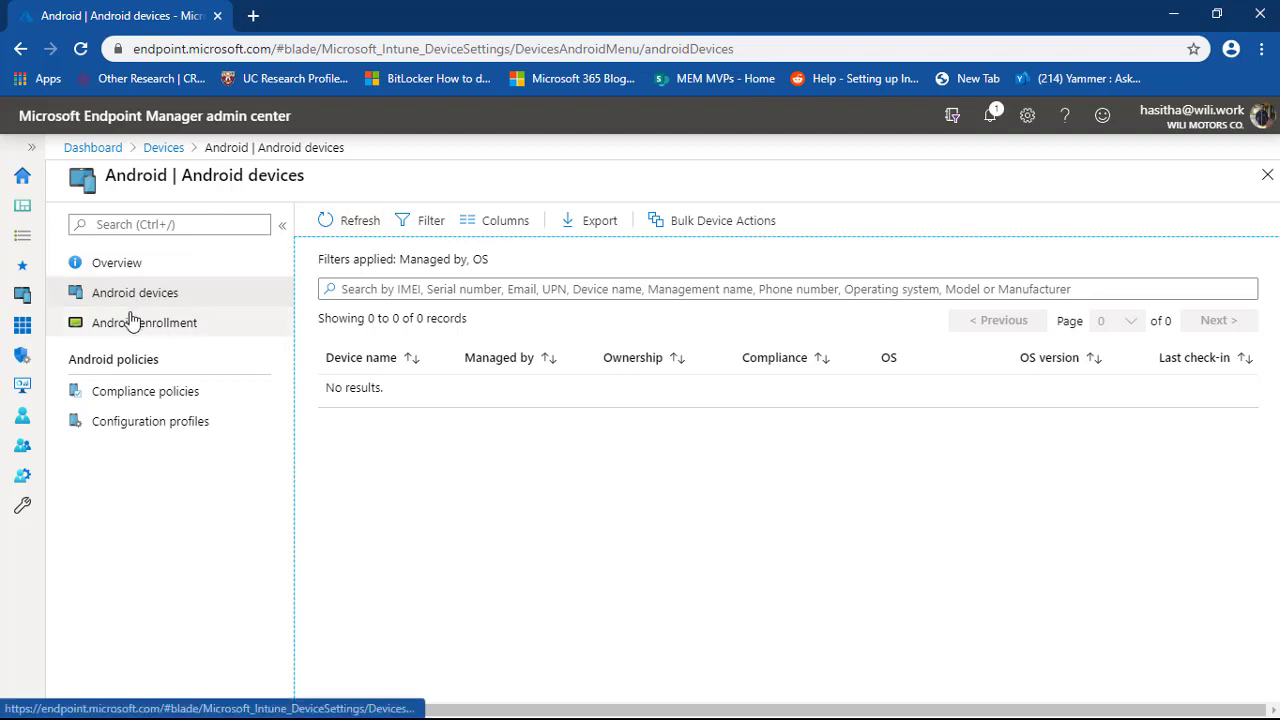
{"action": "left_click", "coordinate": [359, 222]}
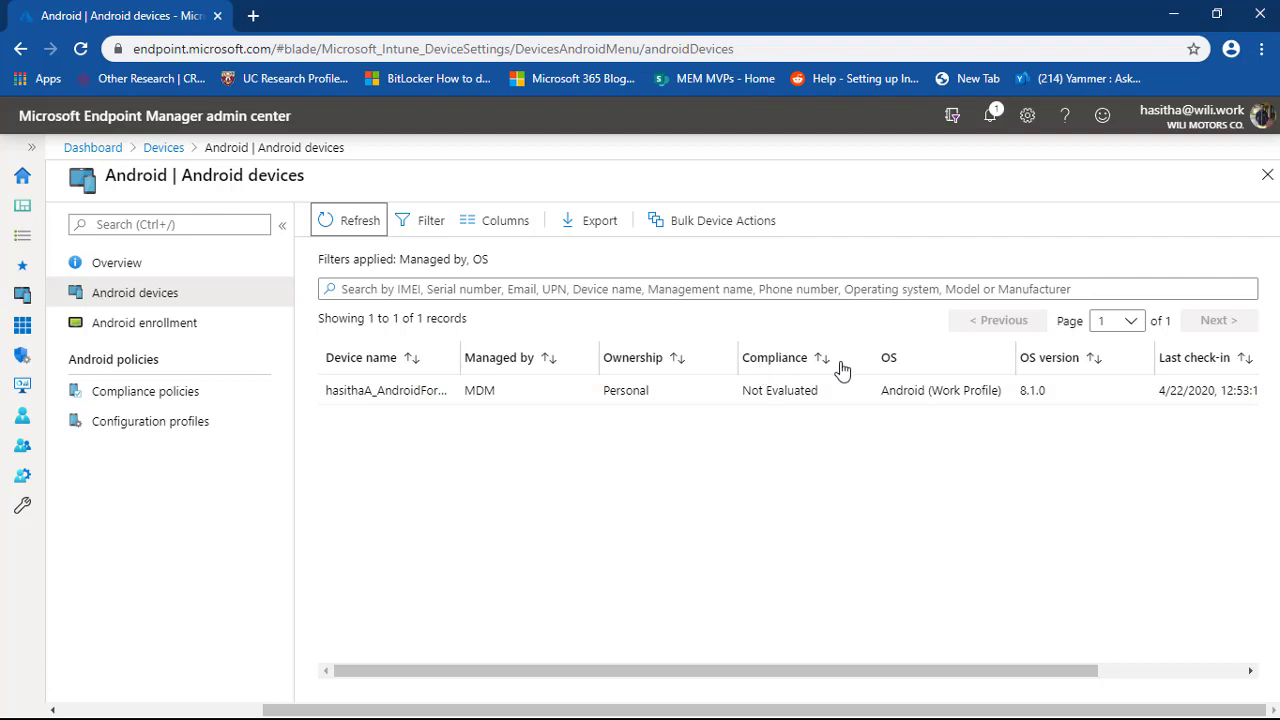
{"action": "left_click", "coordinate": [406, 393]}
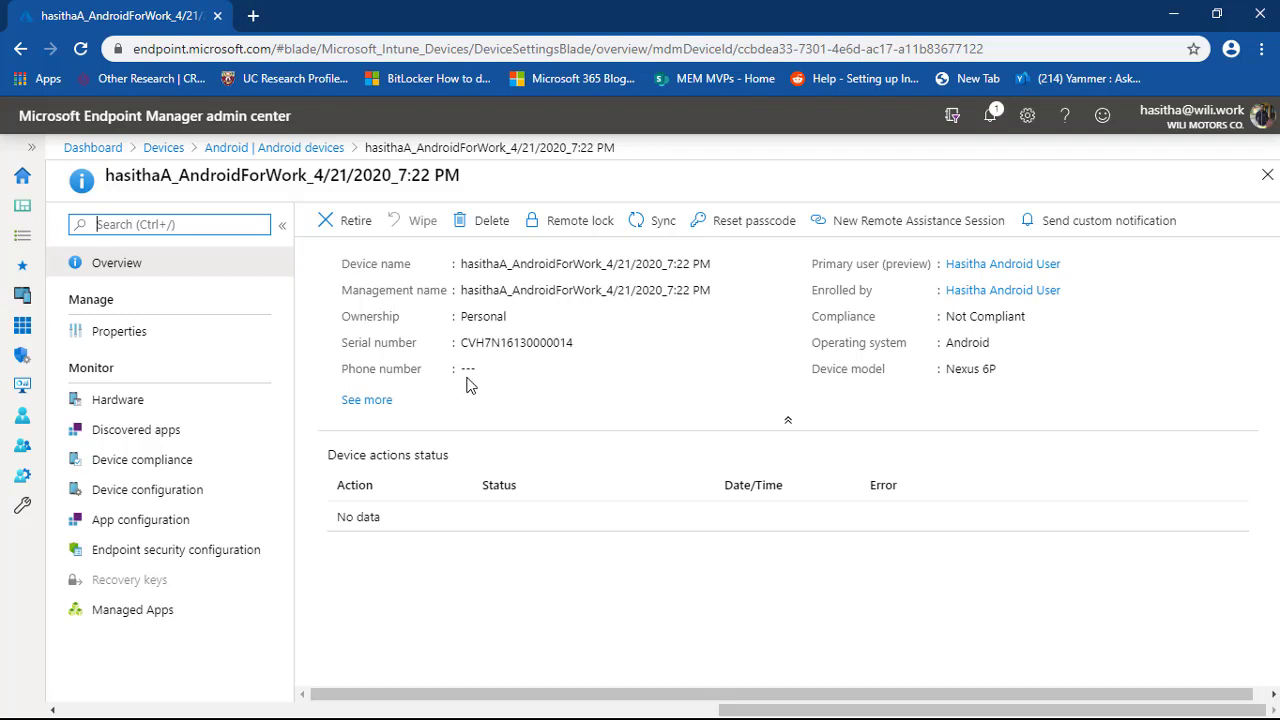
{"action": "left_click", "coordinate": [366, 400]}
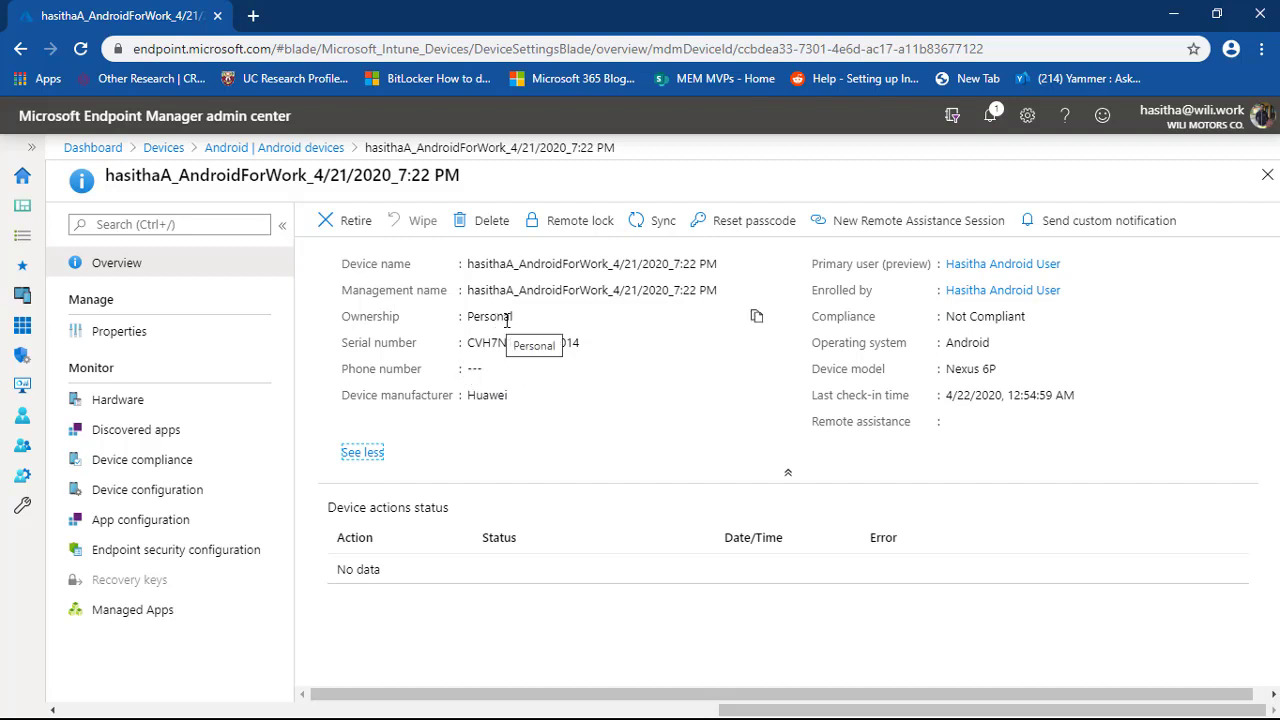
Step: Try changing the phone's device ownership to Corporate in its properties, review the ownership warning and discard the change
{"action": "left_click", "coordinate": [119, 341]}
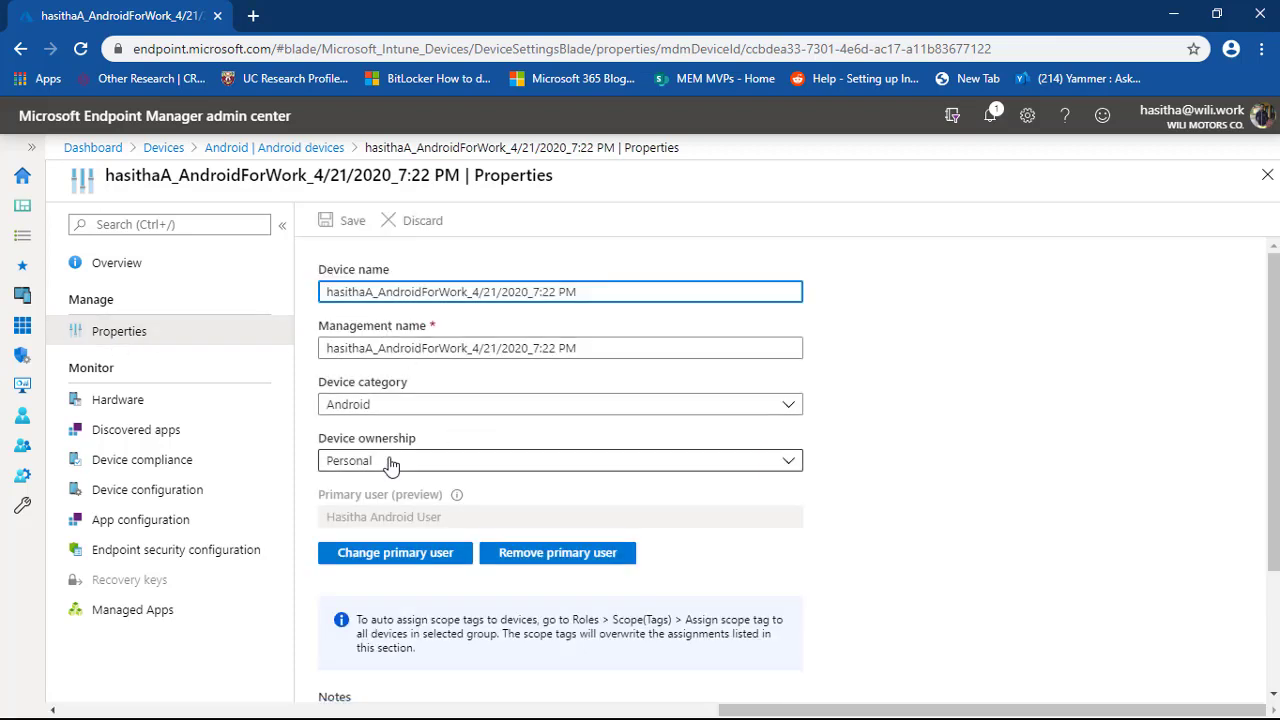
{"action": "left_click", "coordinate": [390, 462]}
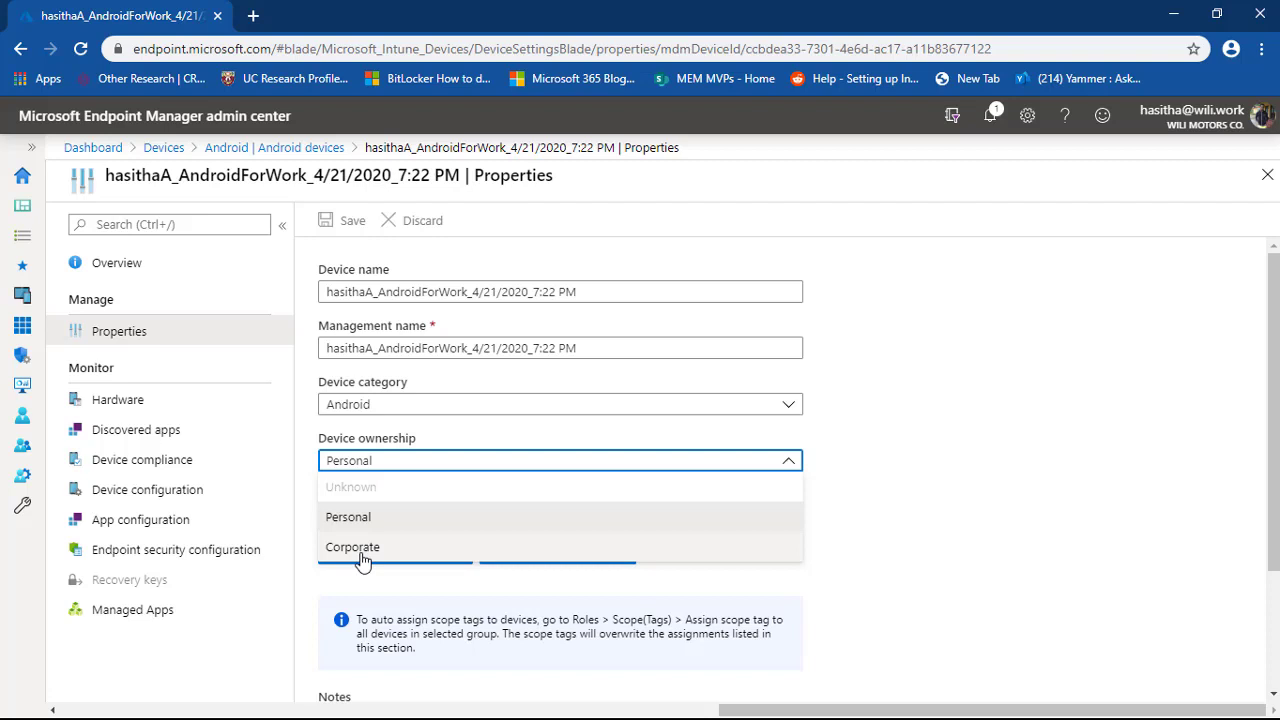
{"action": "left_click", "coordinate": [362, 548]}
{"action": "scroll", "coordinate": [368, 558], "scroll_direction": "down", "scroll_amount": 4}
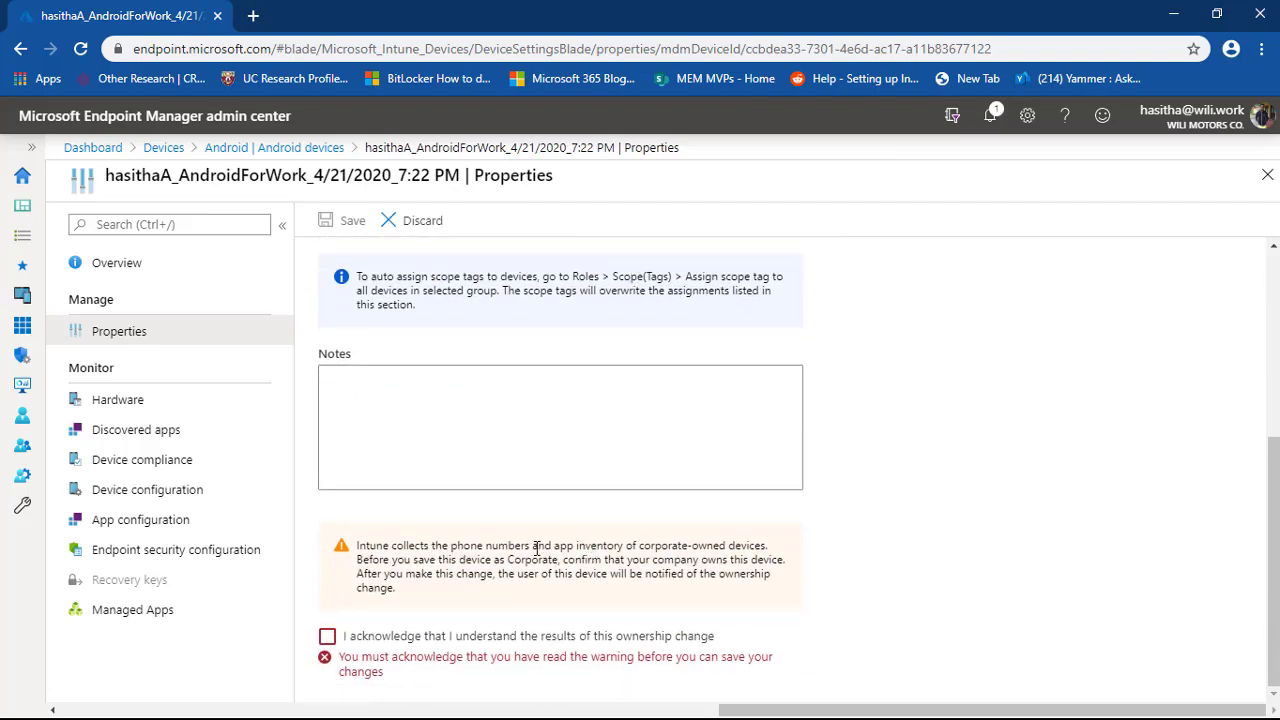
{"action": "scroll", "coordinate": [660, 500], "scroll_direction": "up", "scroll_amount": 4}
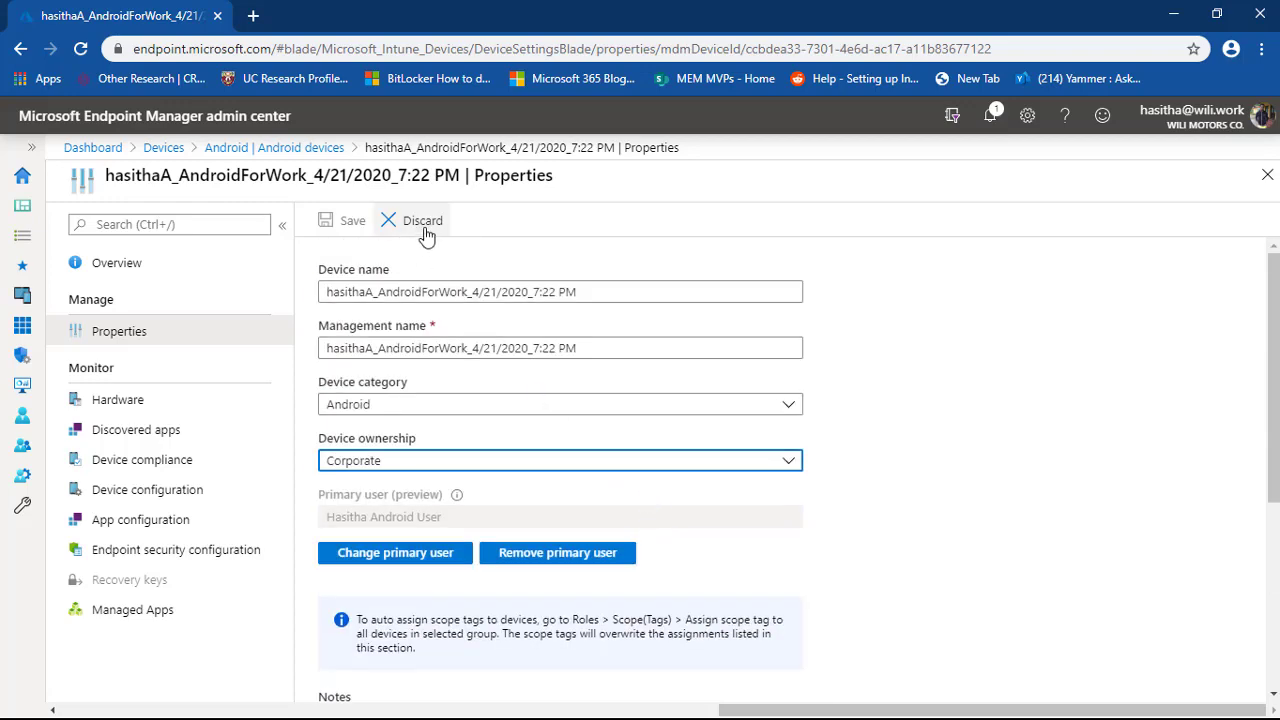
{"action": "left_click", "coordinate": [425, 228]}
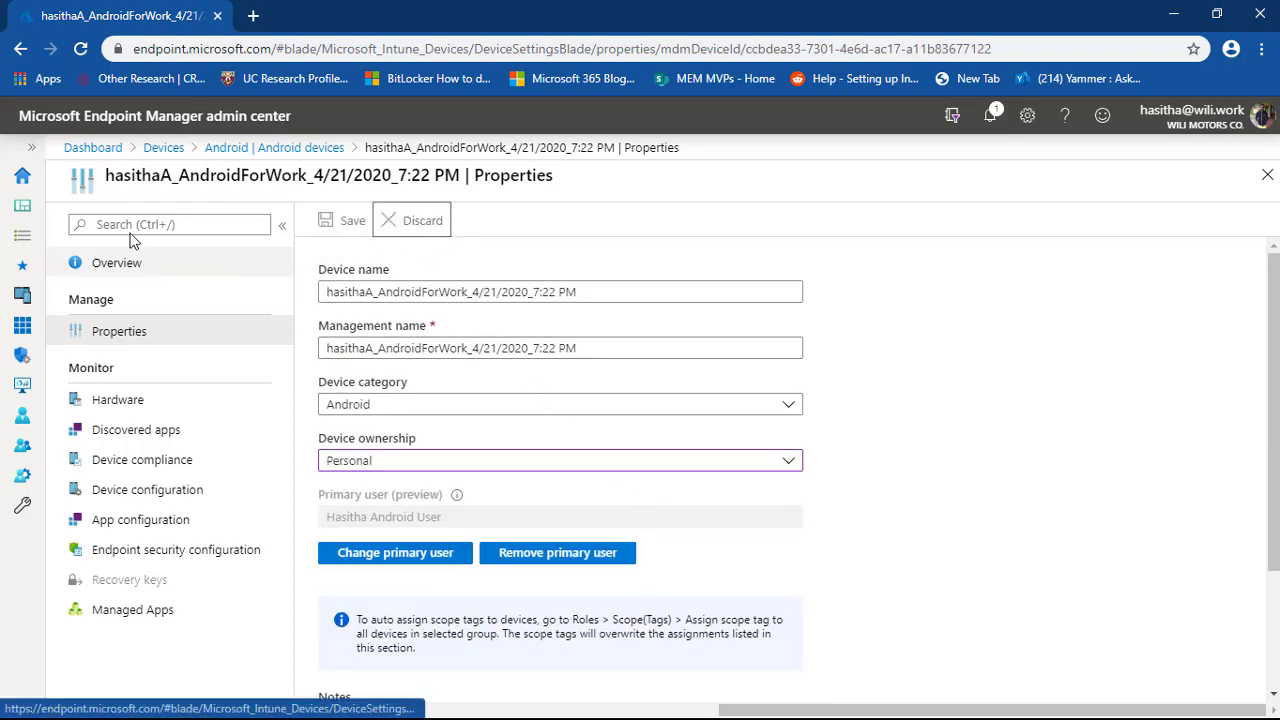
Step: Review the enrolled phone's overview again and return to the Android devices list
{"action": "left_click", "coordinate": [276, 147]}
{"action": "left_click", "coordinate": [425, 392]}
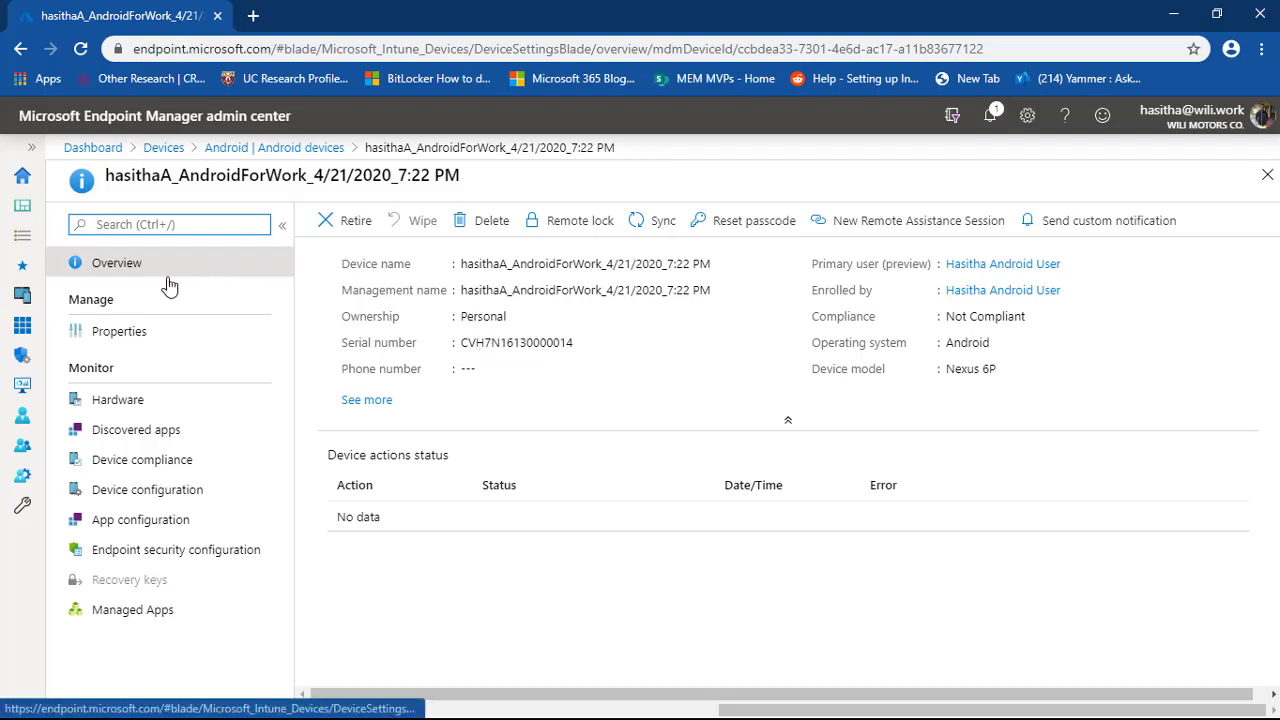
{"action": "left_click", "coordinate": [293, 150]}
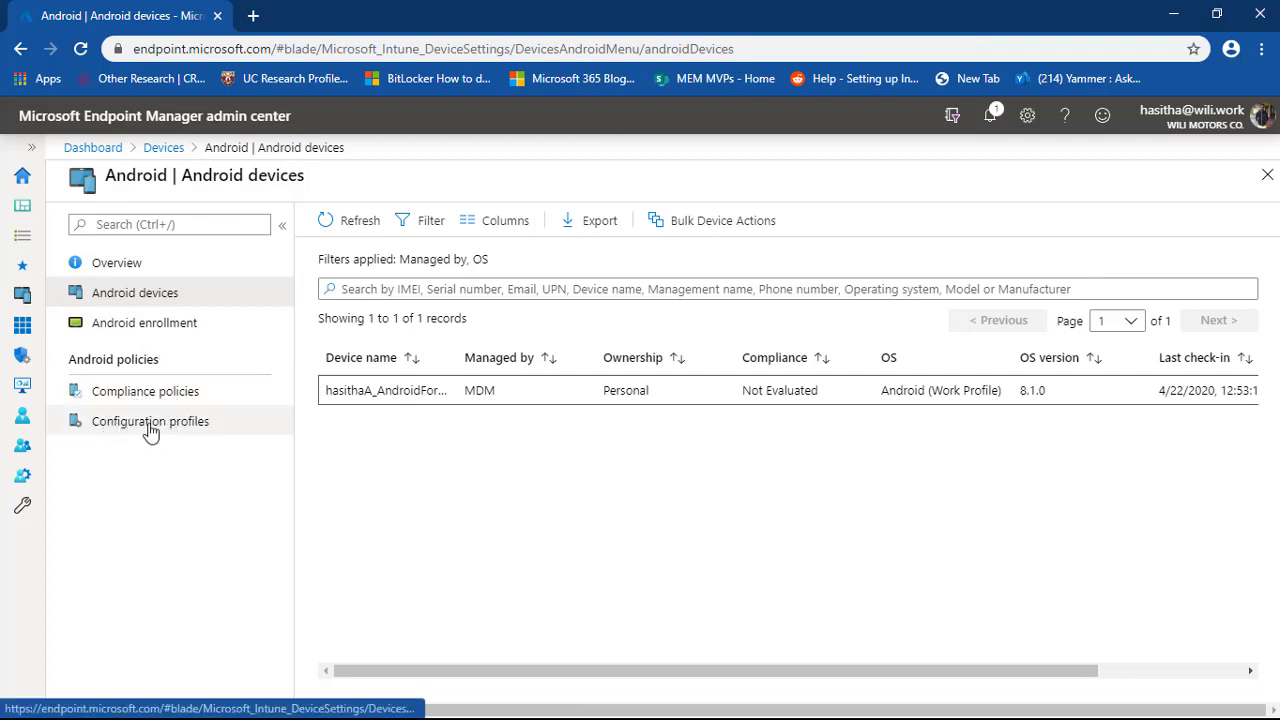
Step: Examine the compliance policies for all platforms and return to the Devices overview
{"action": "left_click", "coordinate": [163, 147]}
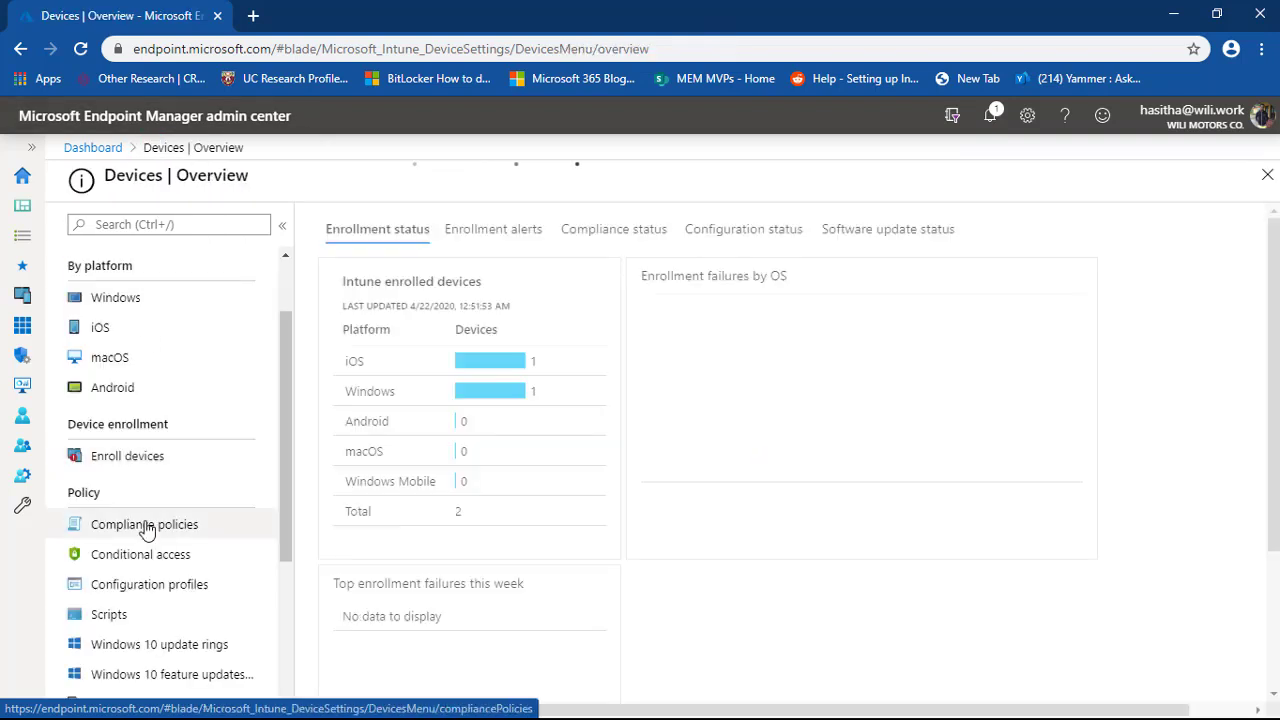
{"action": "scroll", "coordinate": [147, 515], "scroll_direction": "down", "scroll_amount": 1}
{"action": "scroll", "coordinate": [160, 515], "scroll_direction": "down", "scroll_amount": 1}
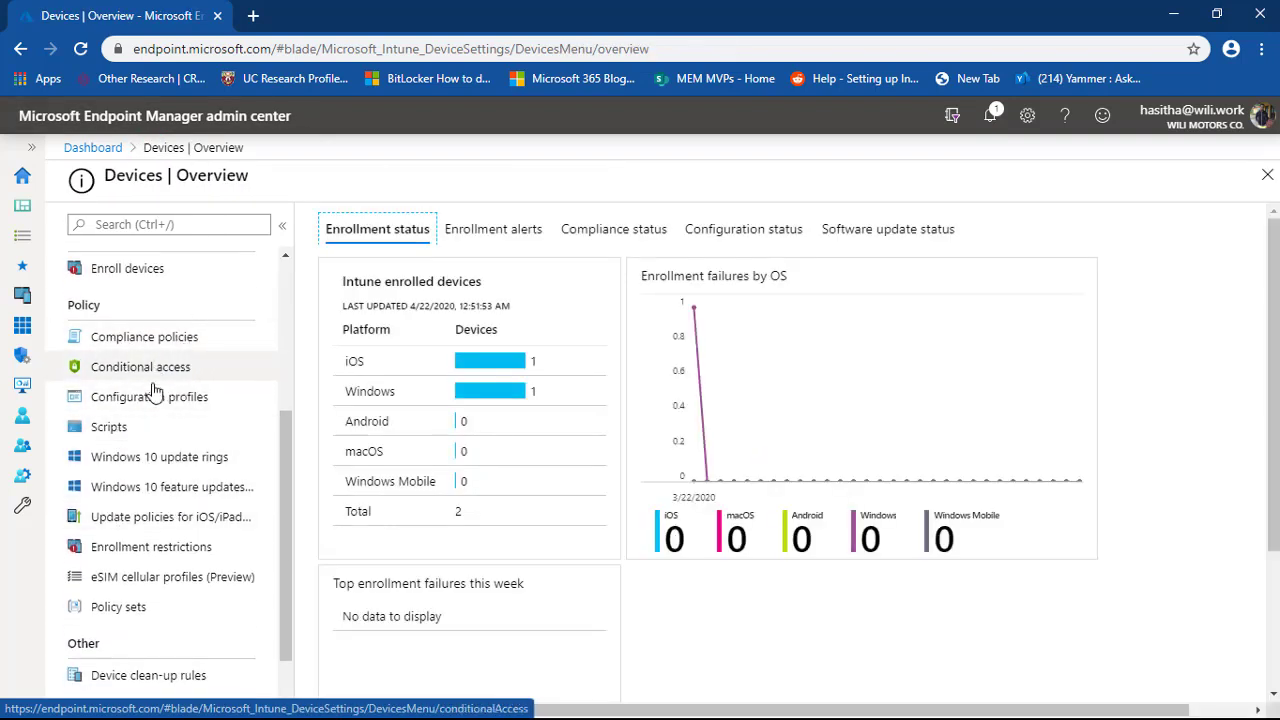
{"action": "left_click", "coordinate": [163, 344]}
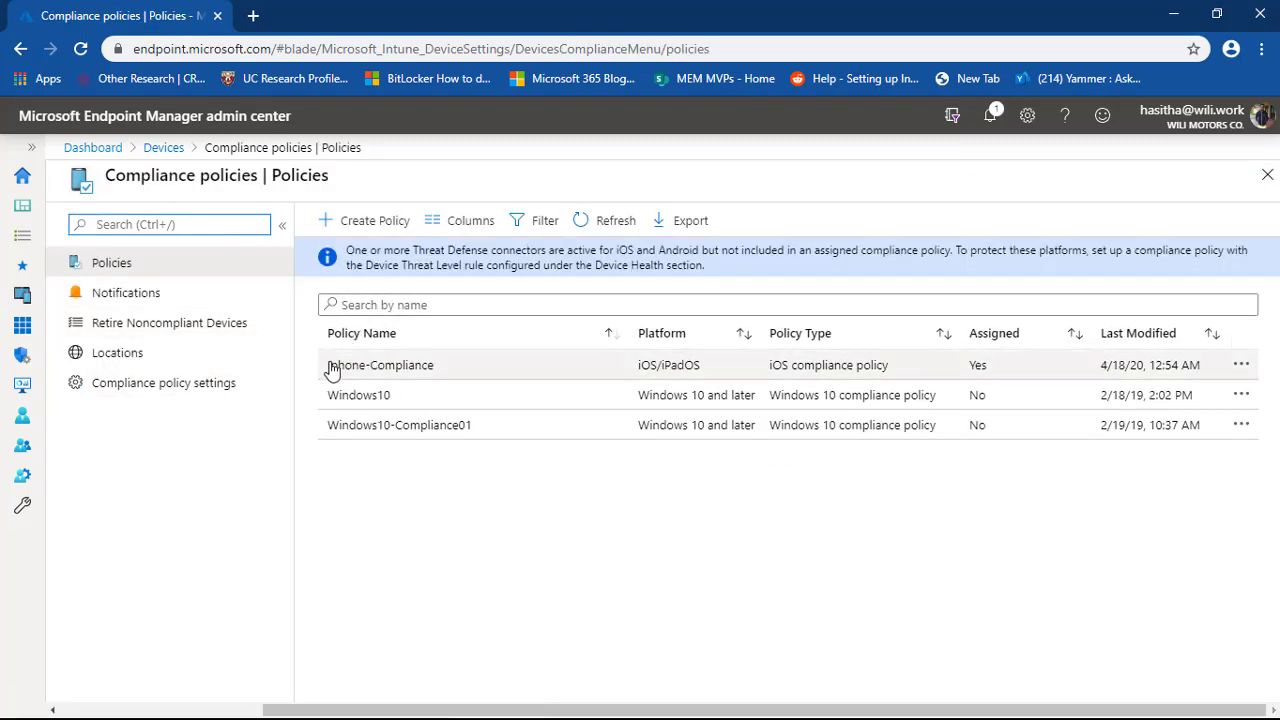
{"action": "left_click", "coordinate": [163, 147]}
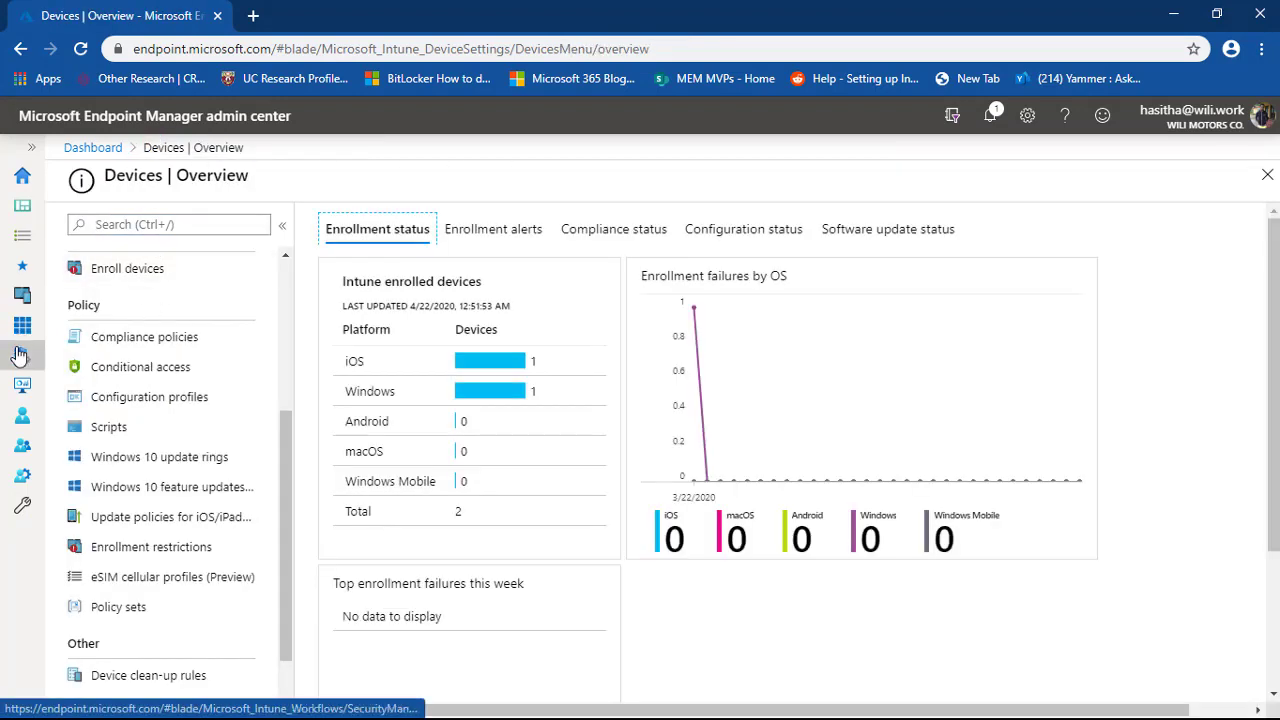
Step: Open the compliance policies for the Android platform
{"action": "left_click", "coordinate": [22, 296]}
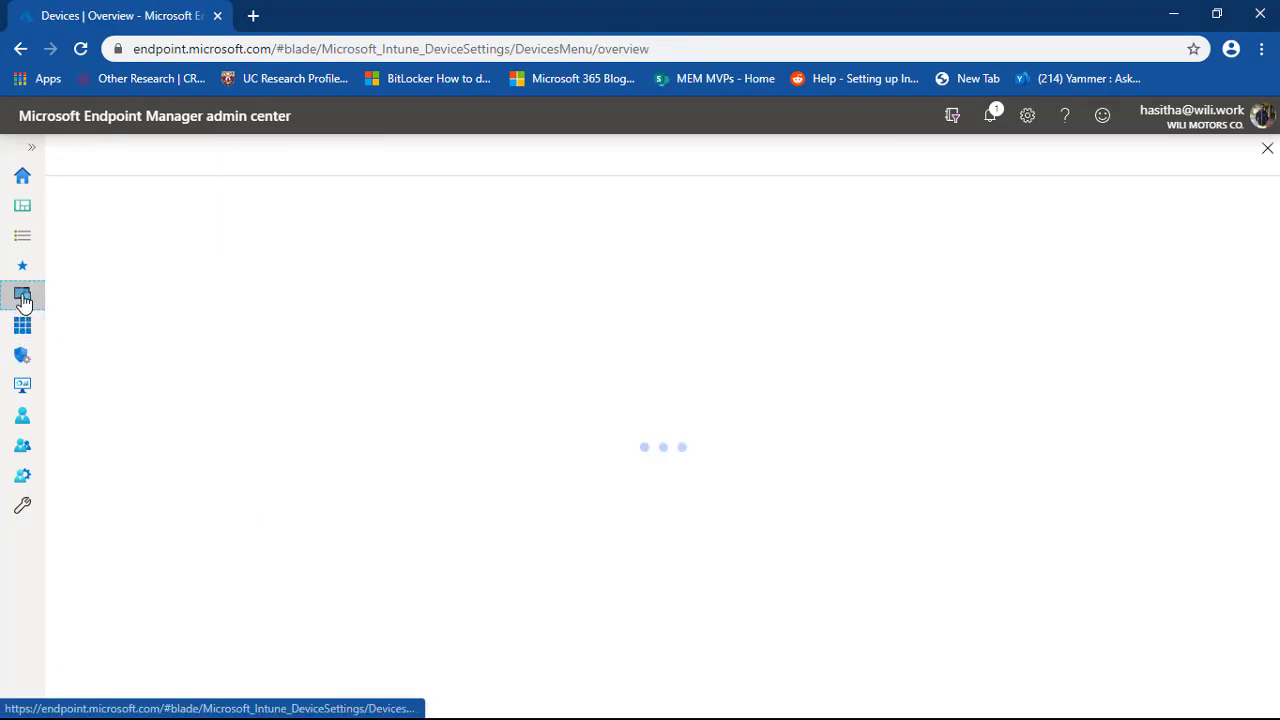
{"action": "left_click", "coordinate": [129, 490]}
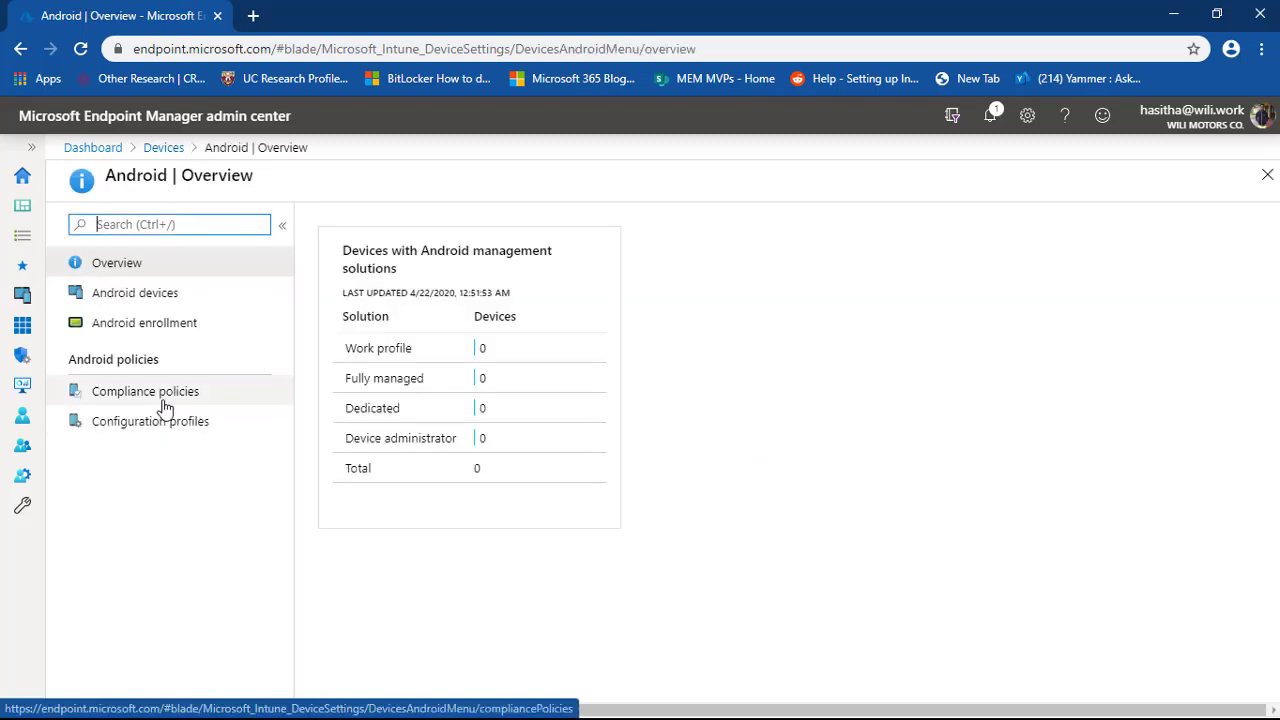
{"action": "left_click", "coordinate": [175, 400]}
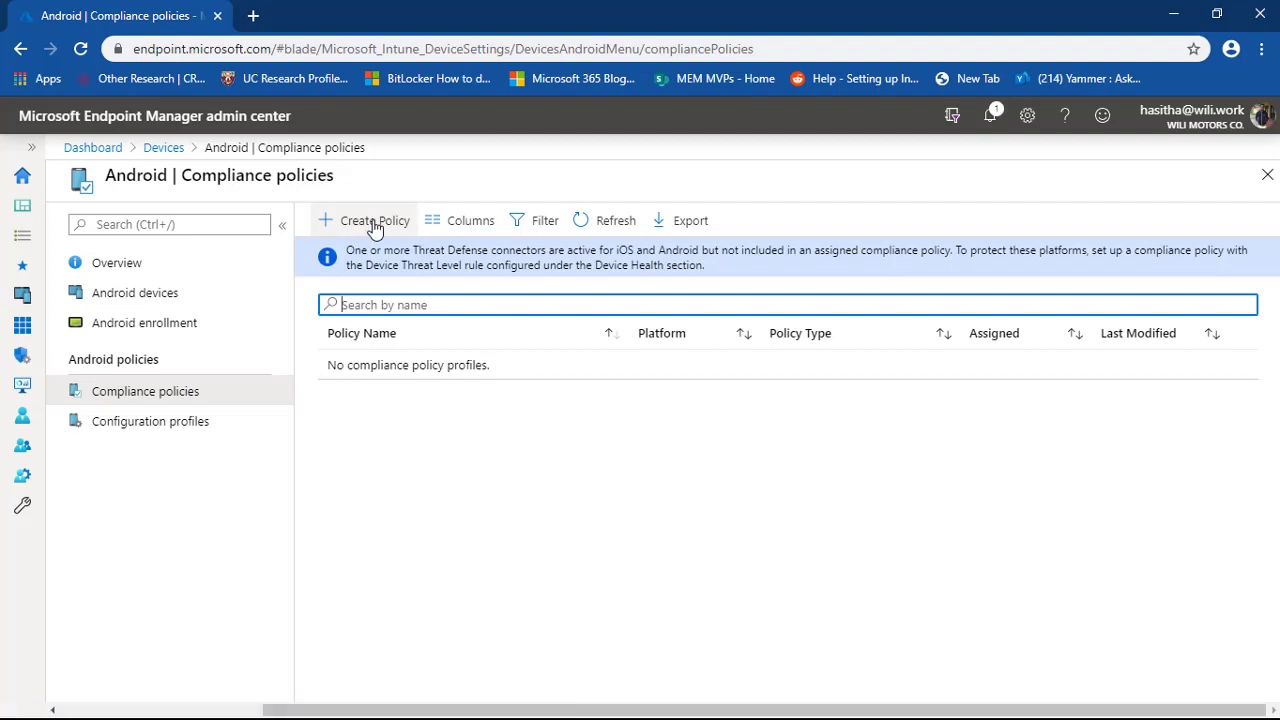
Step: Start a new compliance policy with platform Android Enterprise and policy type Work profile
{"action": "left_click", "coordinate": [375, 224]}
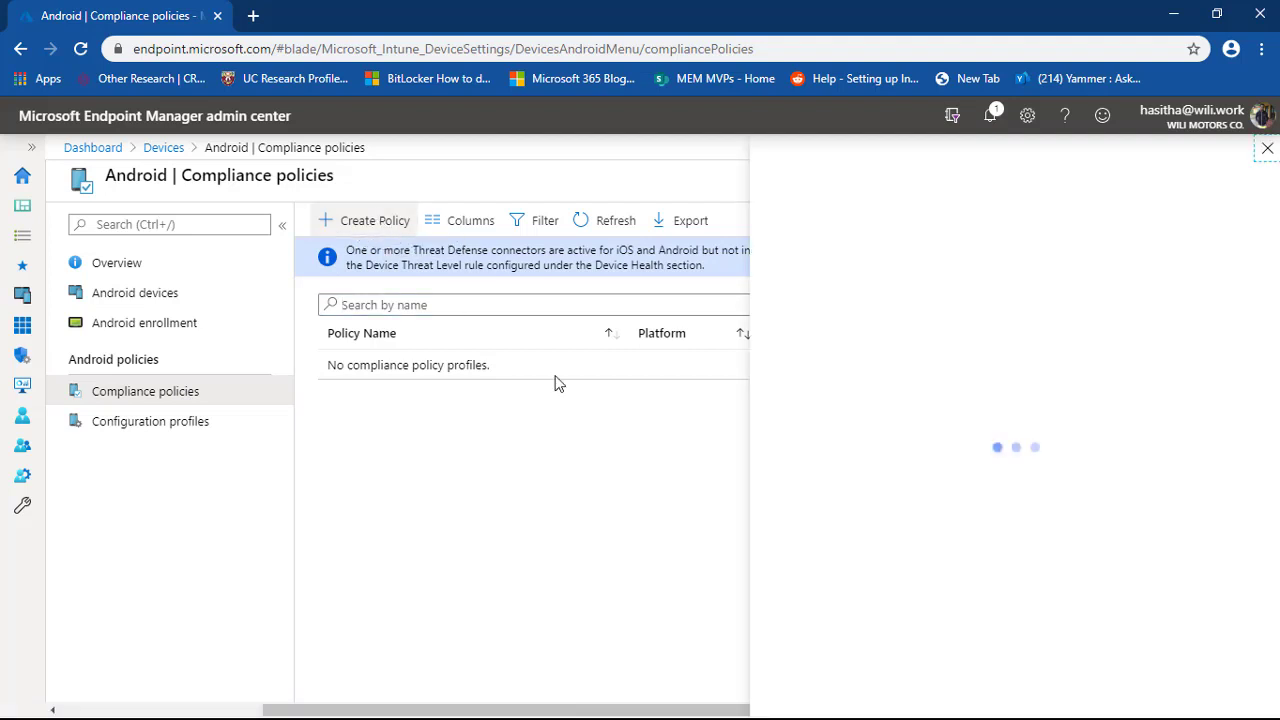
{"action": "left_click", "coordinate": [810, 237]}
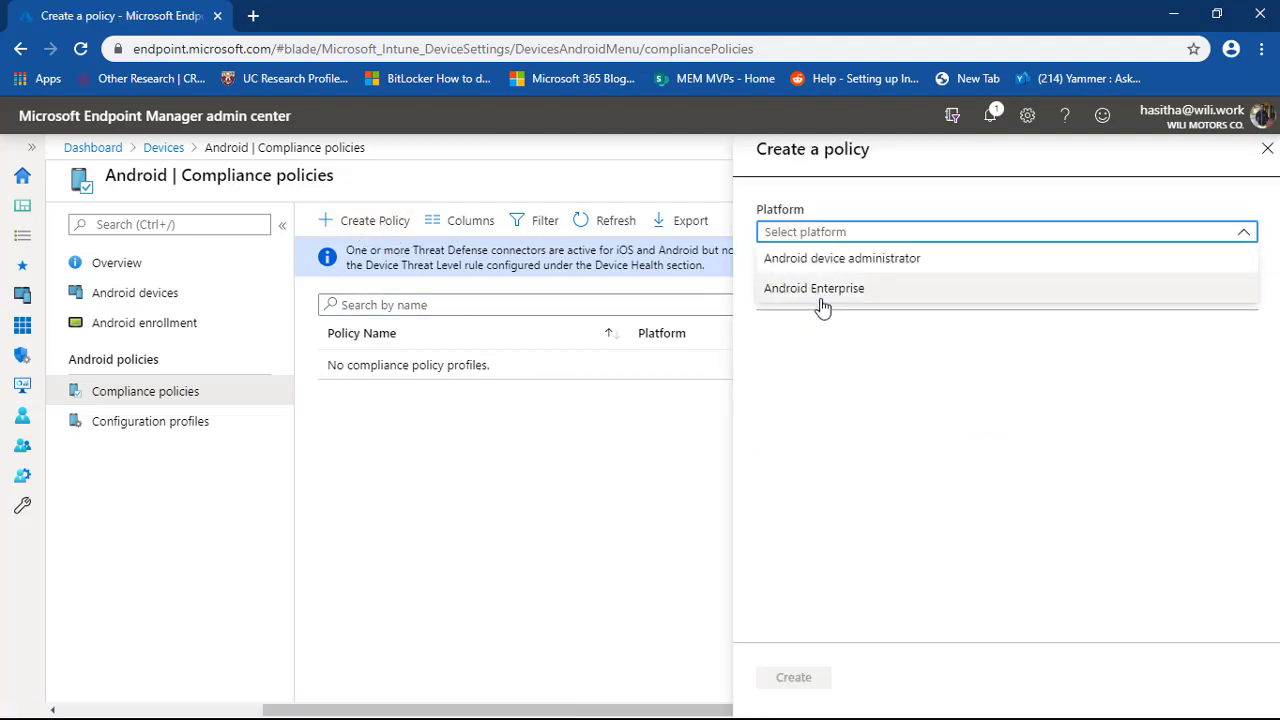
{"action": "left_click", "coordinate": [822, 290]}
{"action": "left_click", "coordinate": [823, 293]}
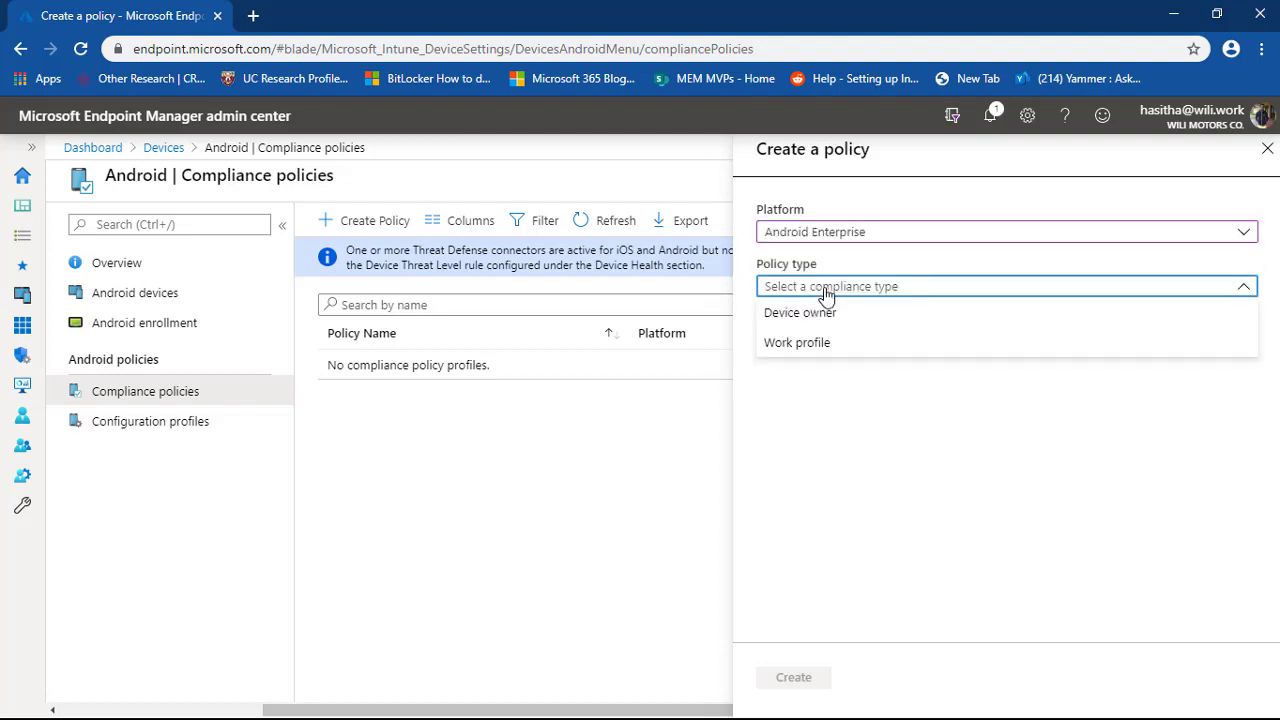
{"action": "left_click", "coordinate": [826, 294]}
{"action": "left_click", "coordinate": [830, 290]}
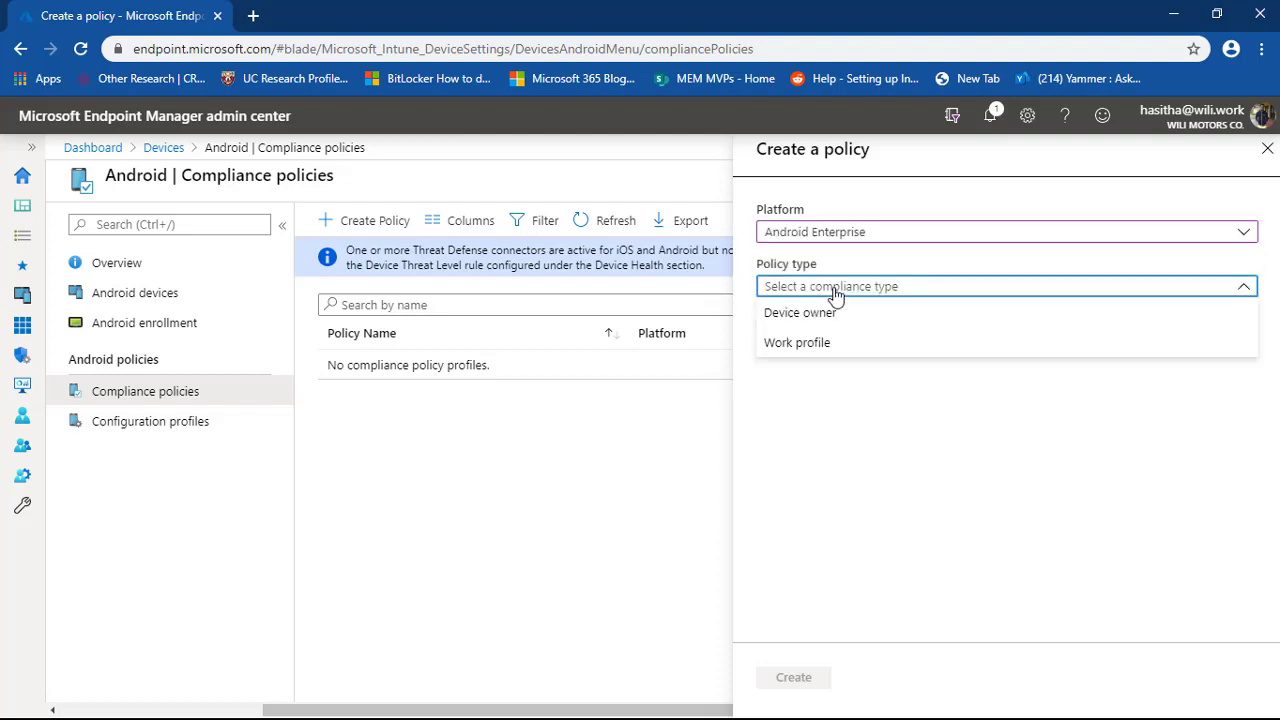
{"action": "left_click", "coordinate": [805, 350]}
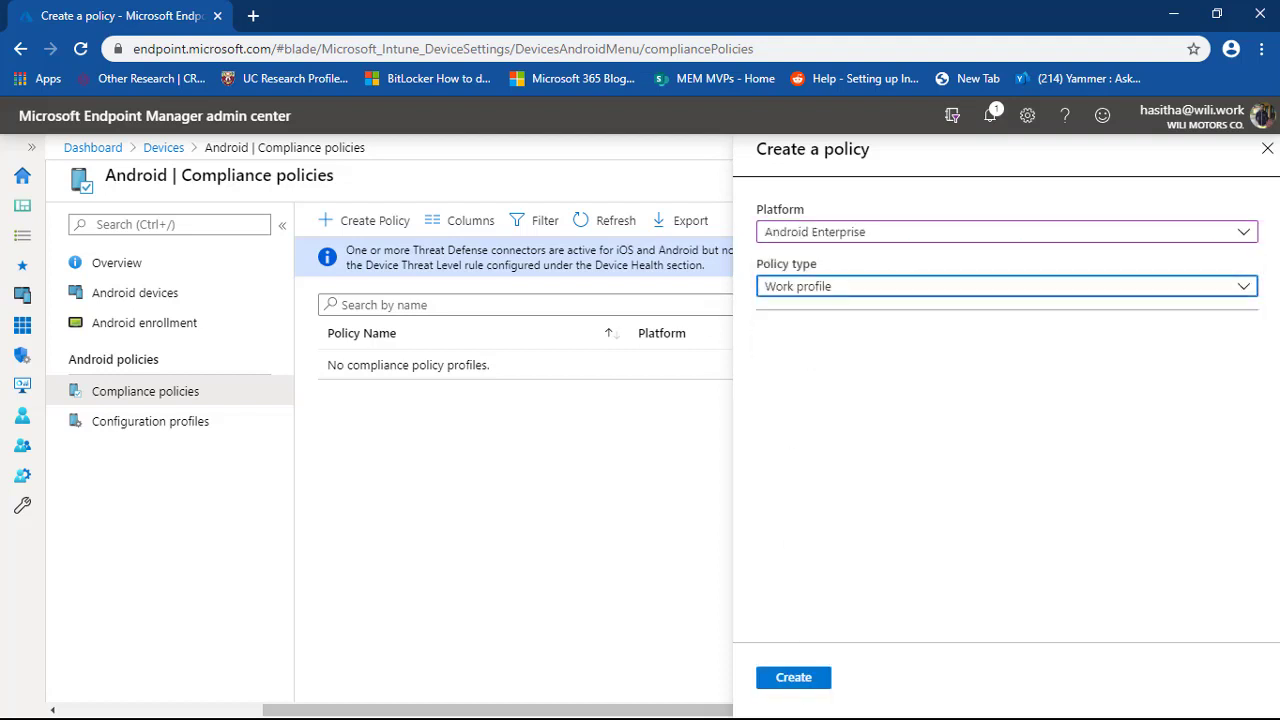
{"action": "left_click", "coordinate": [793, 679]}
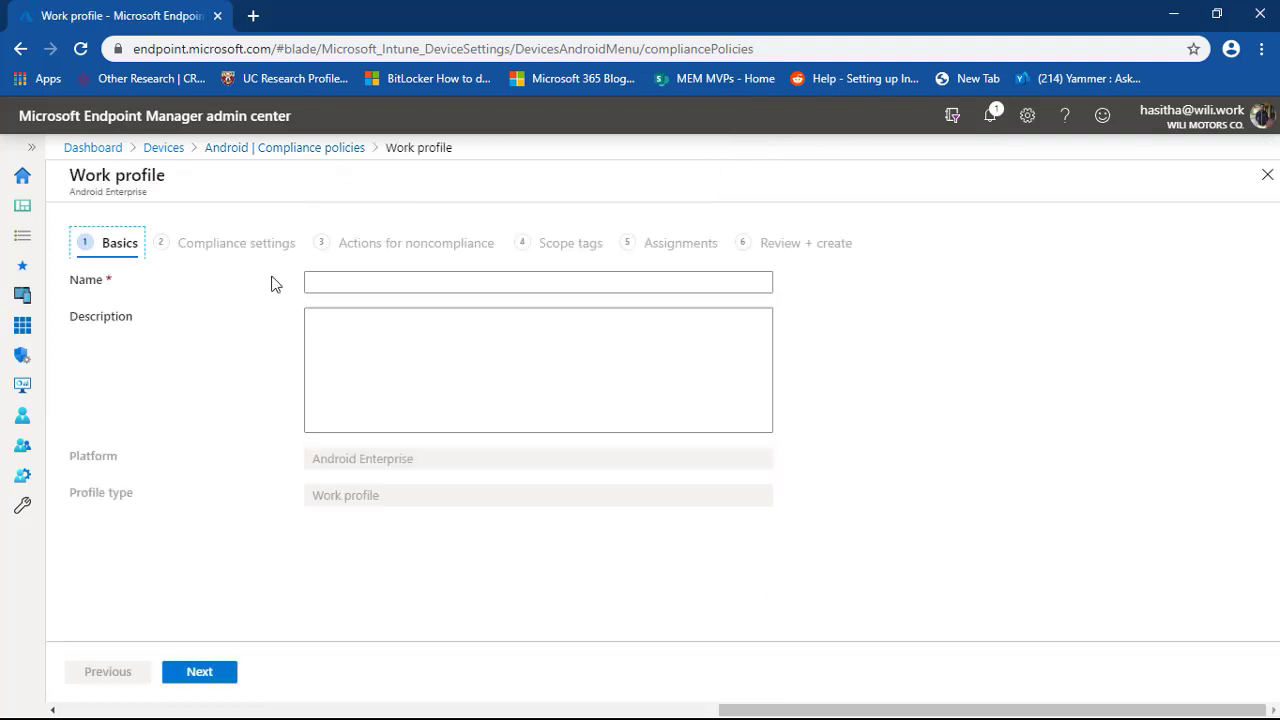
Step: Name the policy "Nexus 6P Compliance Policy 1", describe it as "This is a test policy for Andriod Nexus 6P", and continue to the compliance settings
{"action": "left_click", "coordinate": [342, 284]}
{"action": "left_click", "coordinate": [342, 284]}
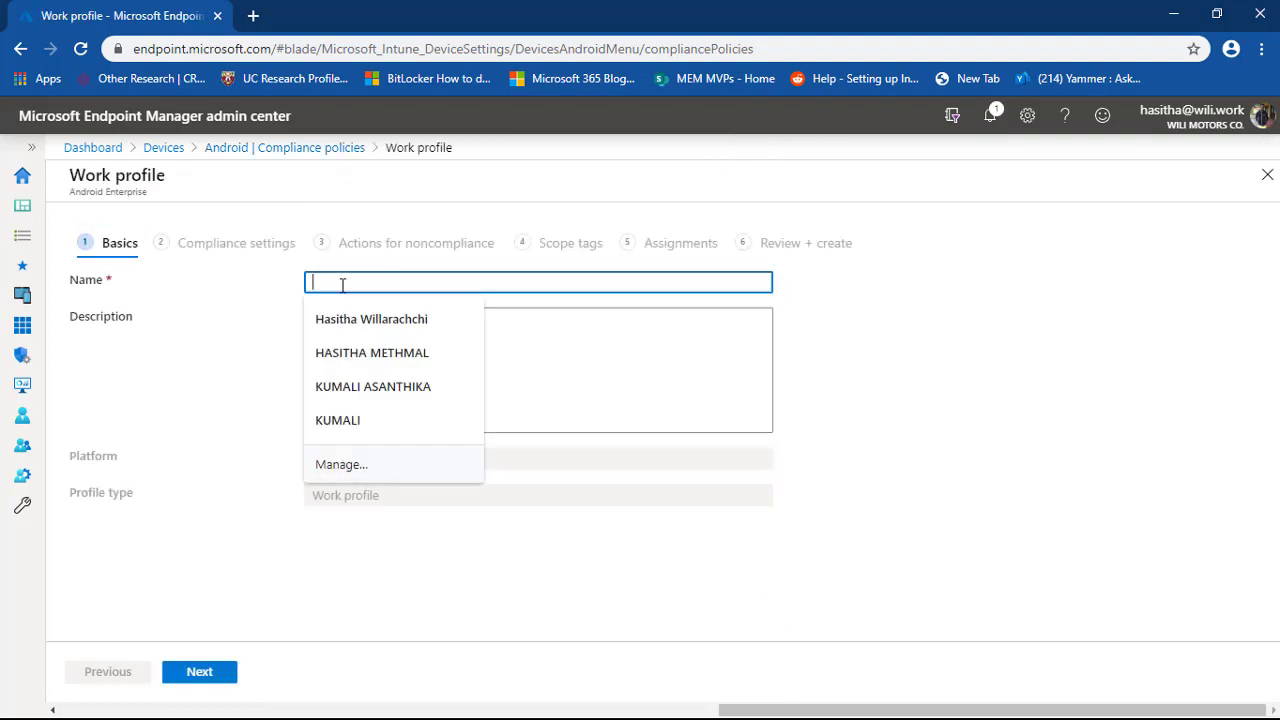
{"action": "type", "text": "Nexus 6"}
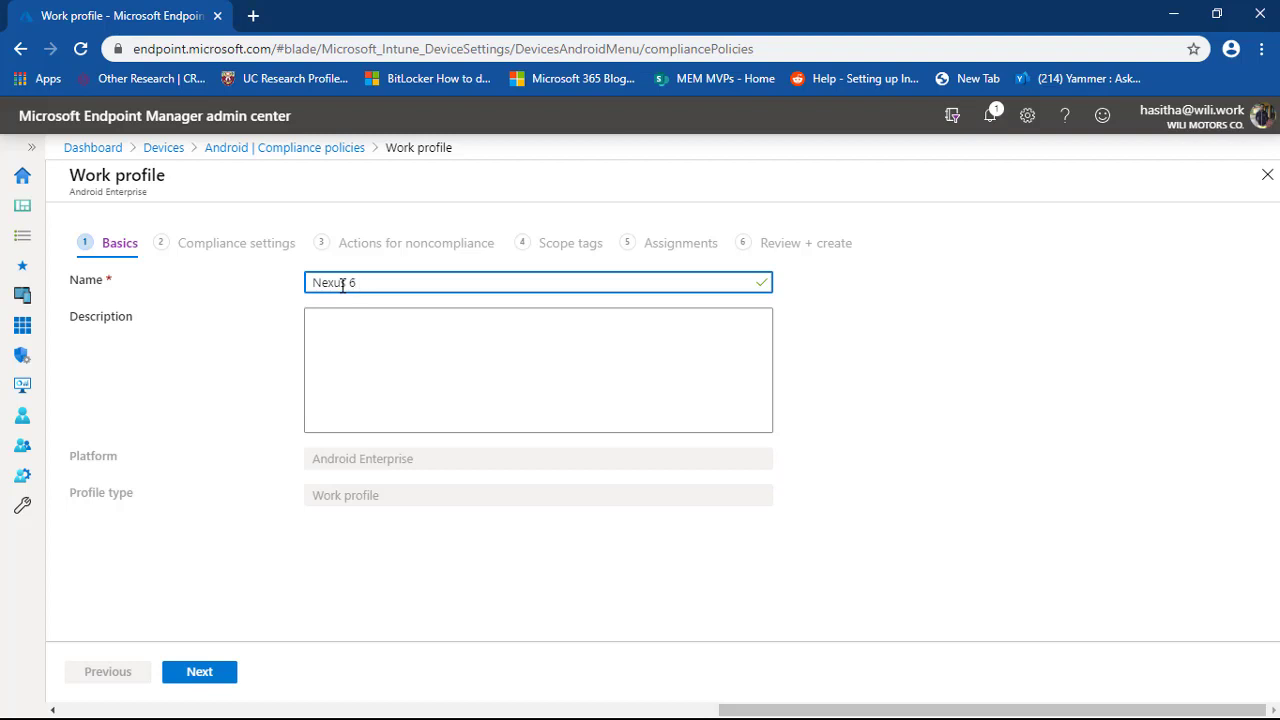
{"action": "type", "text": "P Compliance "}
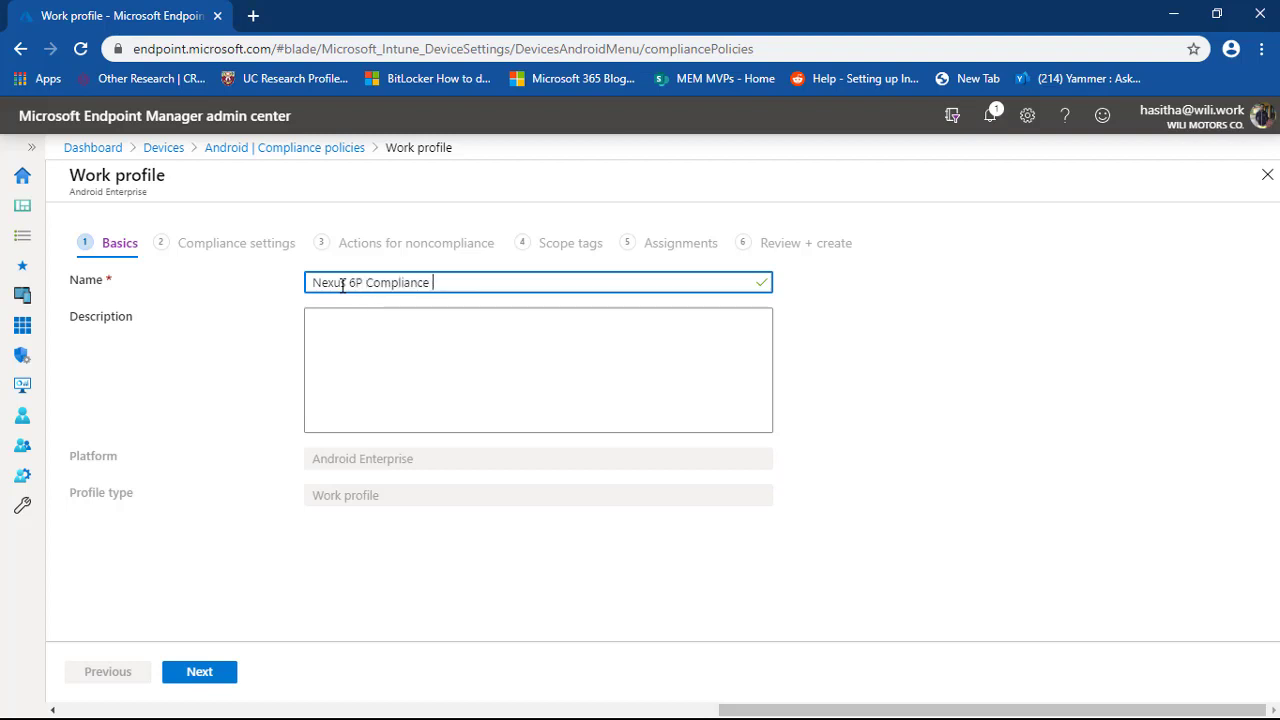
{"action": "type", "text": "Policy 1"}
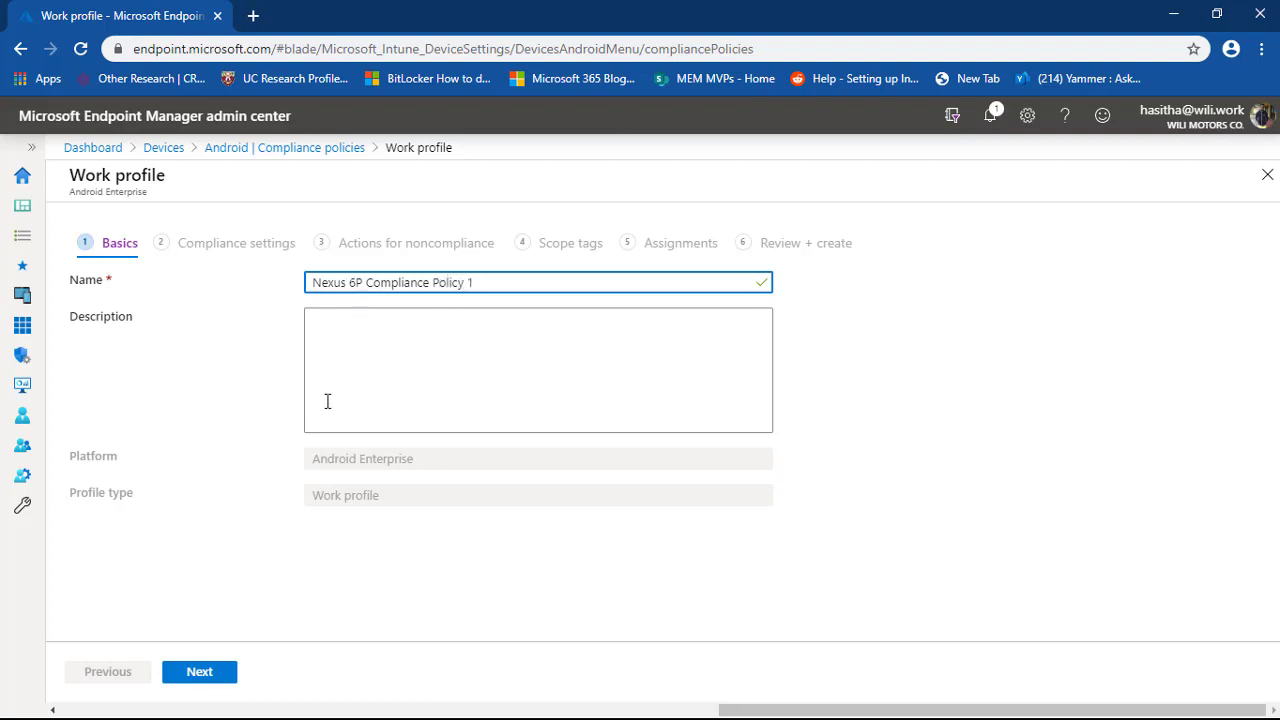
{"action": "left_click", "coordinate": [340, 372]}
{"action": "type", "text": "This is"}
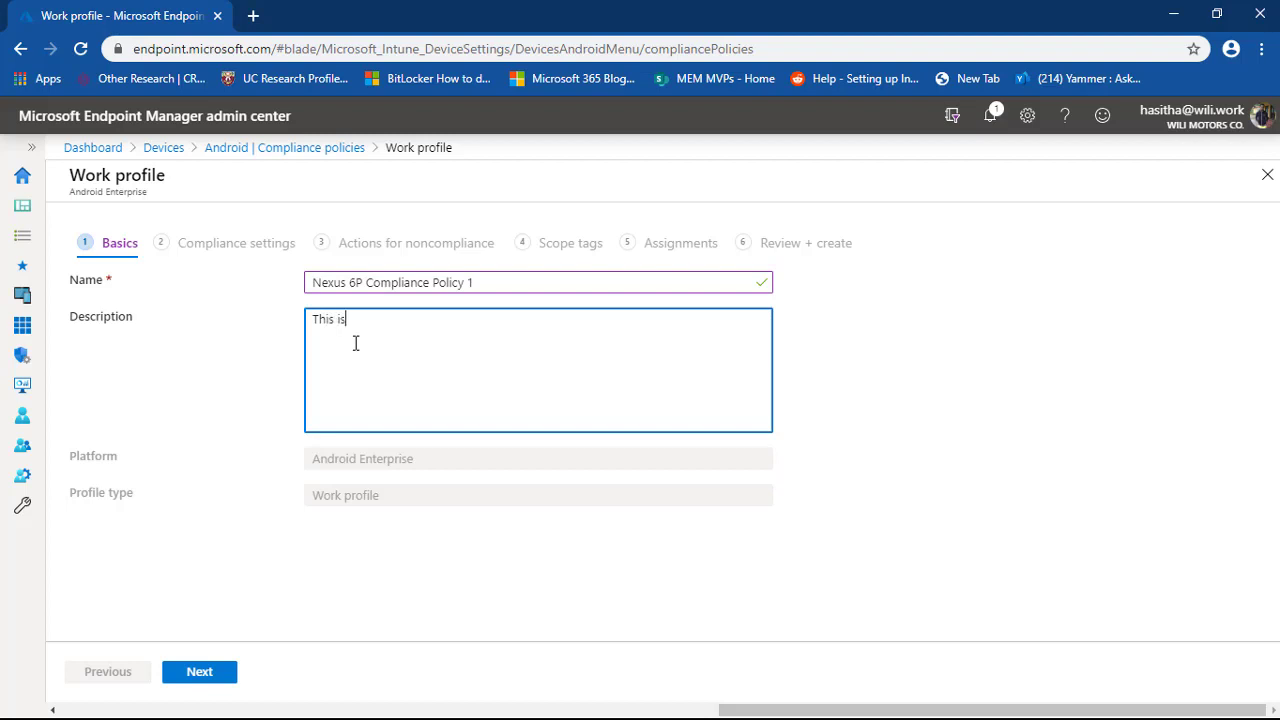
{"action": "type", "text": " a test policy for Andriod Nexus 6P"}
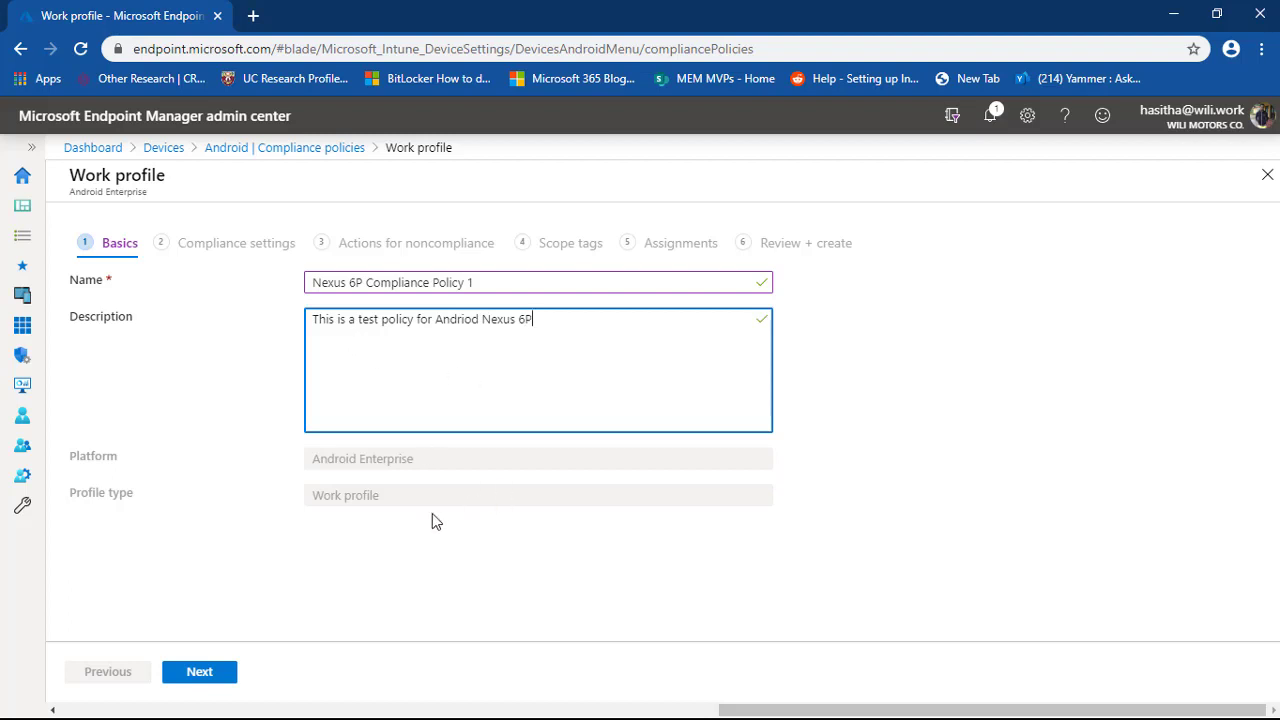
{"action": "left_click", "coordinate": [212, 673]}
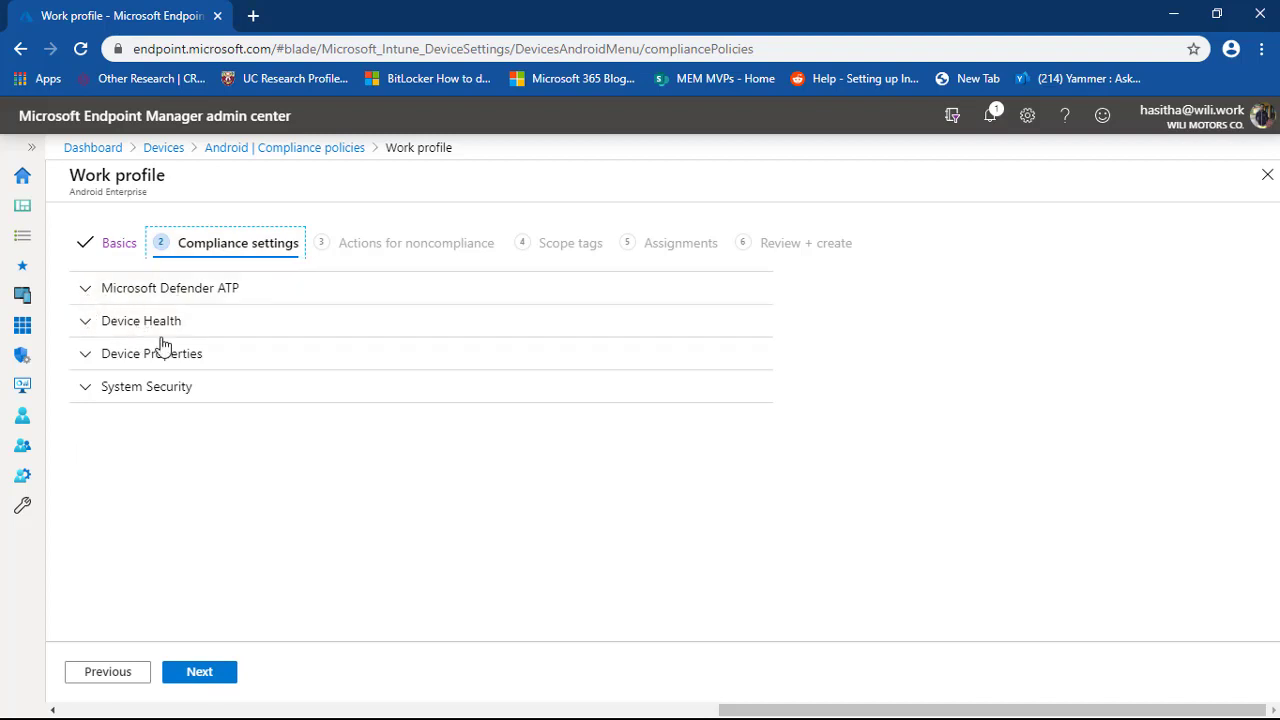
Step: Expand the compliance setting categories and set the minimum OS version to 7.1 under Device Properties
{"action": "left_click", "coordinate": [87, 366]}
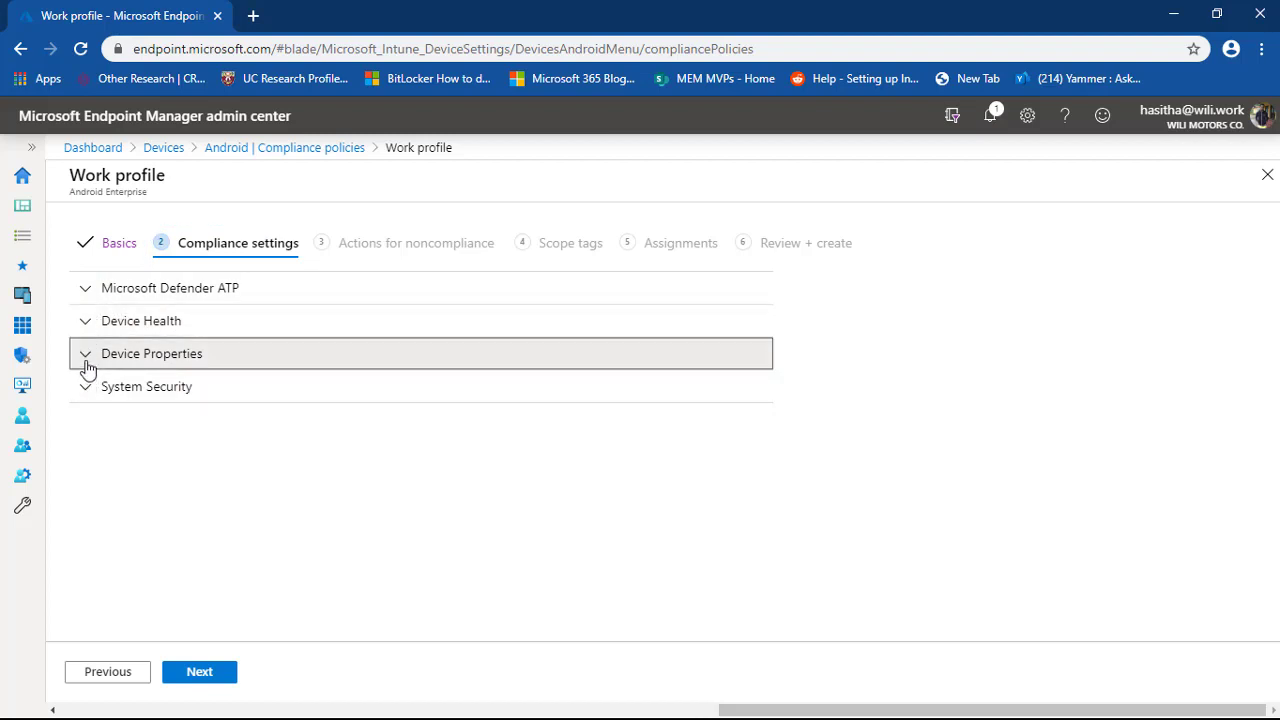
{"action": "left_click", "coordinate": [86, 289]}
{"action": "left_click", "coordinate": [87, 433]}
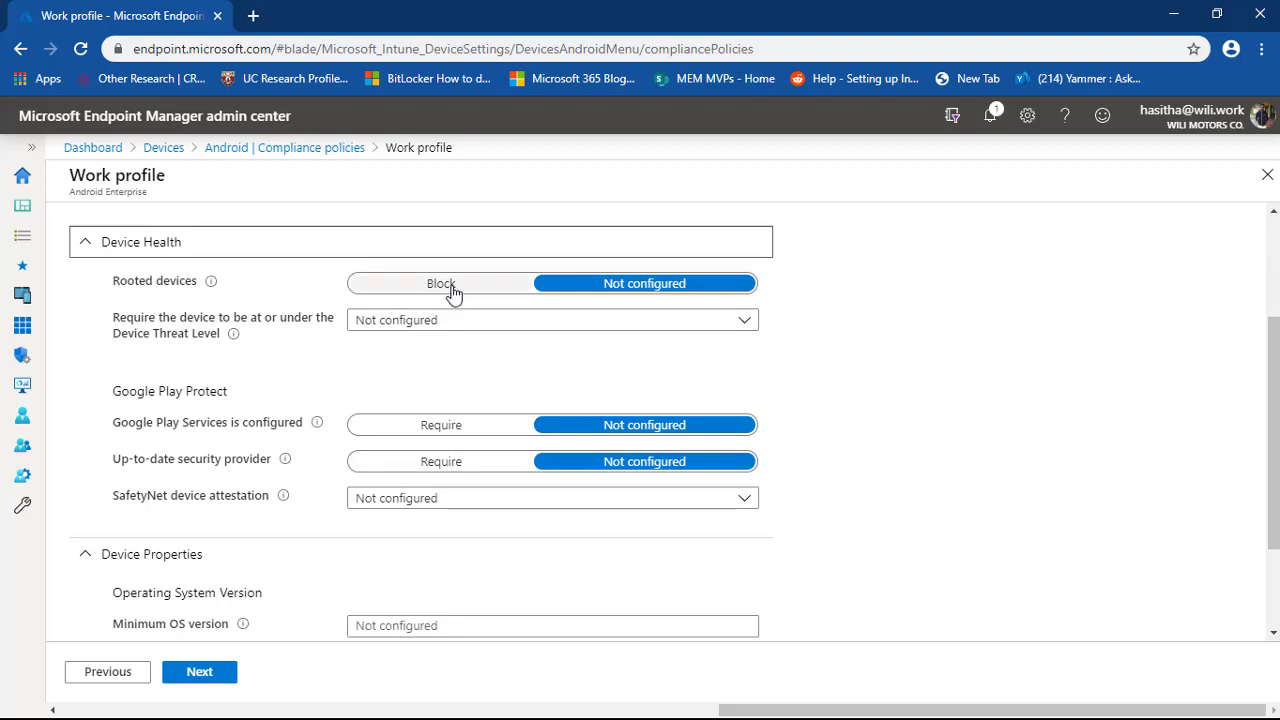
{"action": "scroll", "coordinate": [296, 498], "scroll_direction": "down", "scroll_amount": 2}
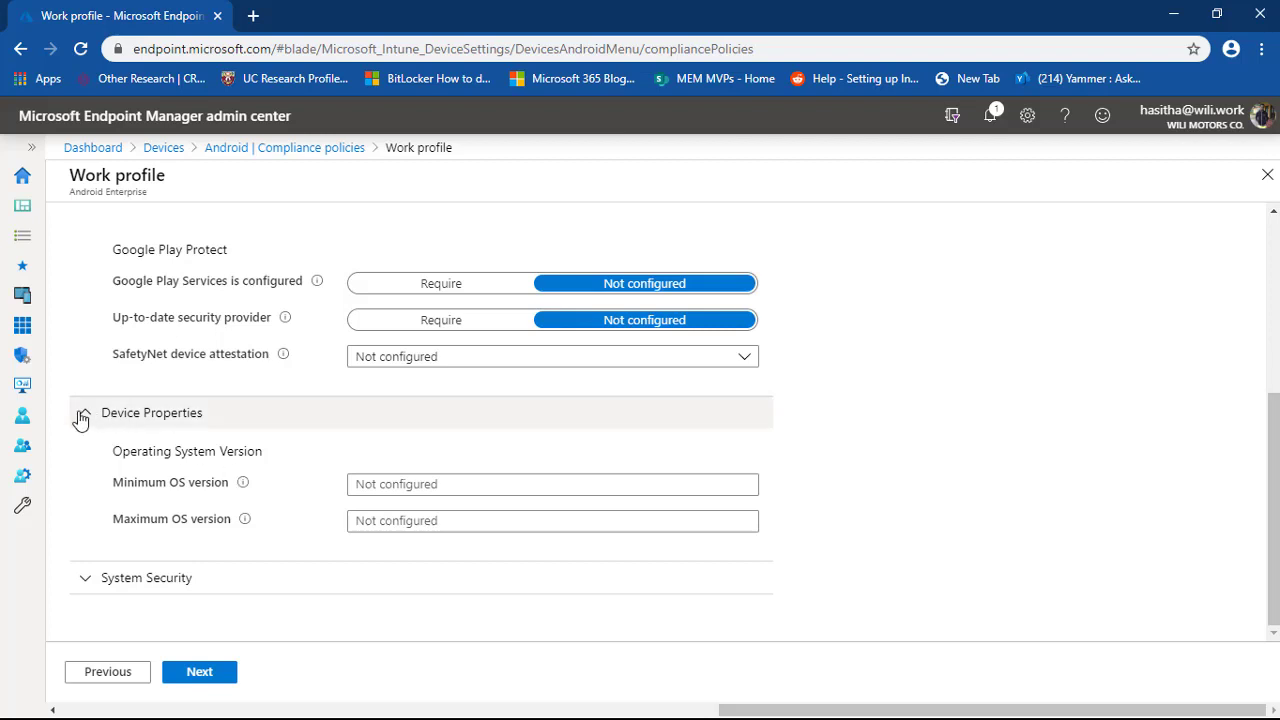
{"action": "left_click", "coordinate": [412, 486]}
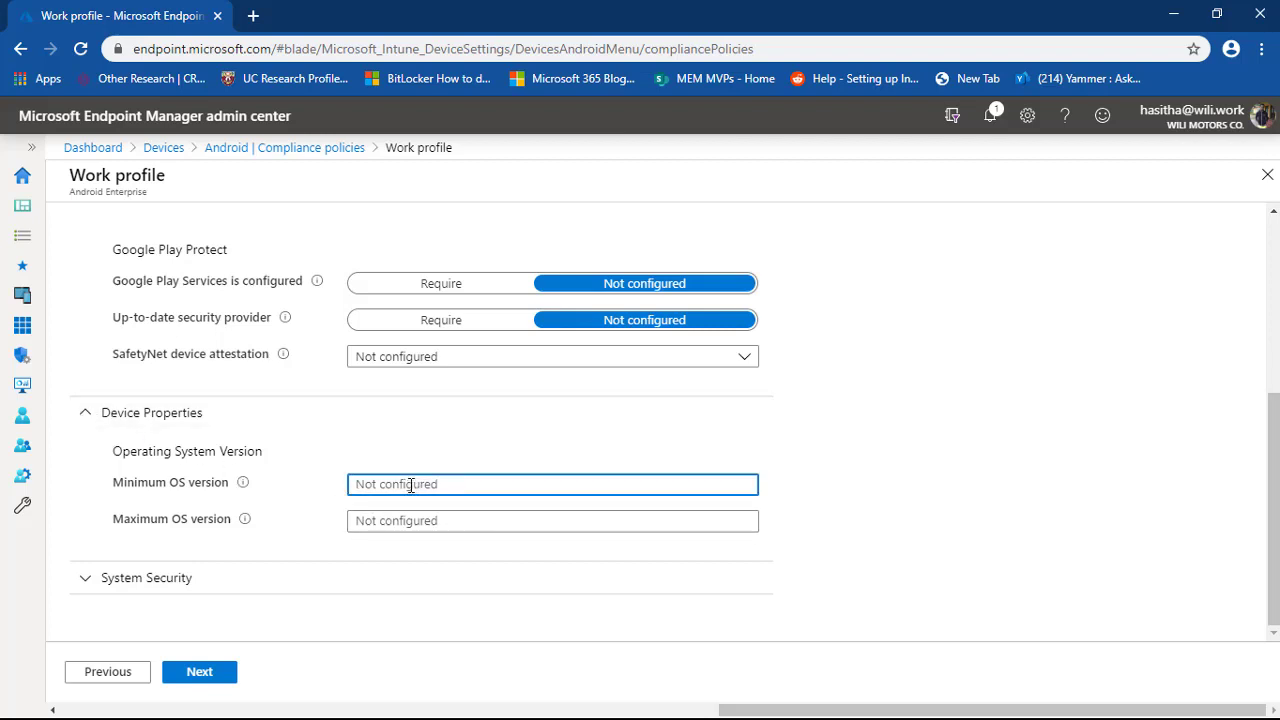
{"action": "type", "text": "7.1"}
Step: Under System Security, require a password to unlock mobile devices, with type At least numeric and a minimum length of 4
{"action": "left_click", "coordinate": [88, 590]}
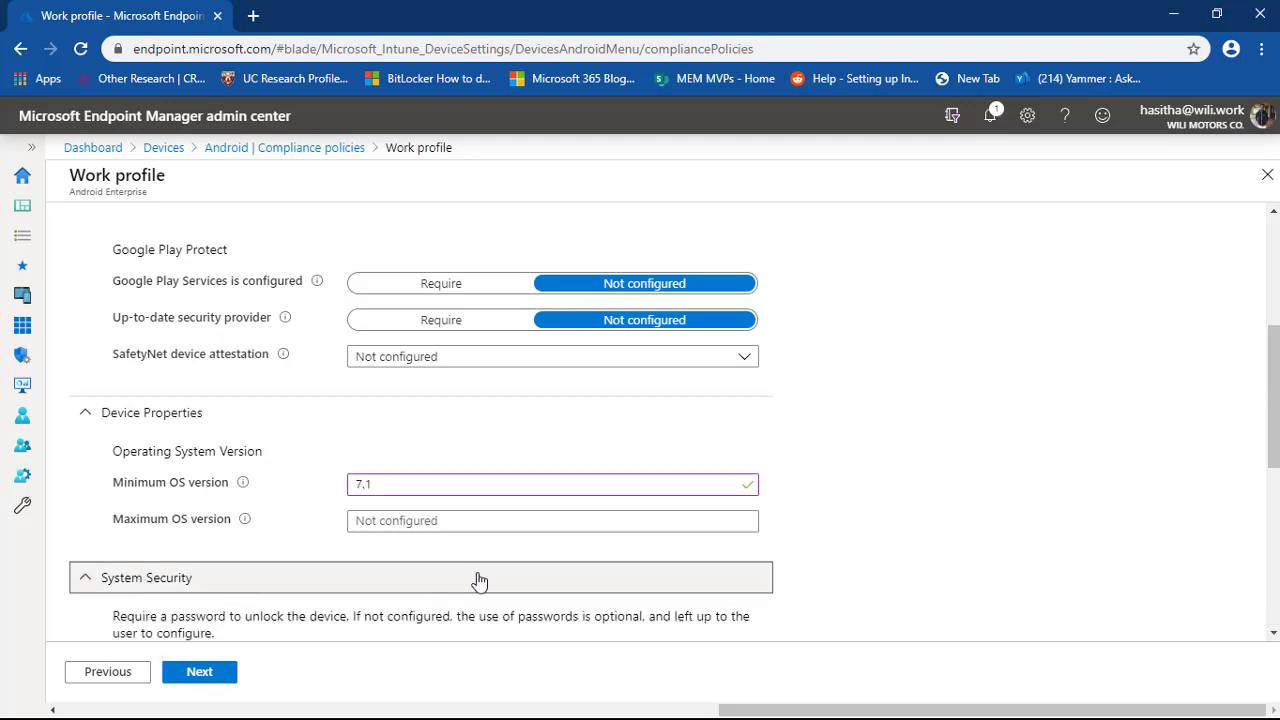
{"action": "scroll", "coordinate": [477, 583], "scroll_direction": "down", "scroll_amount": 4}
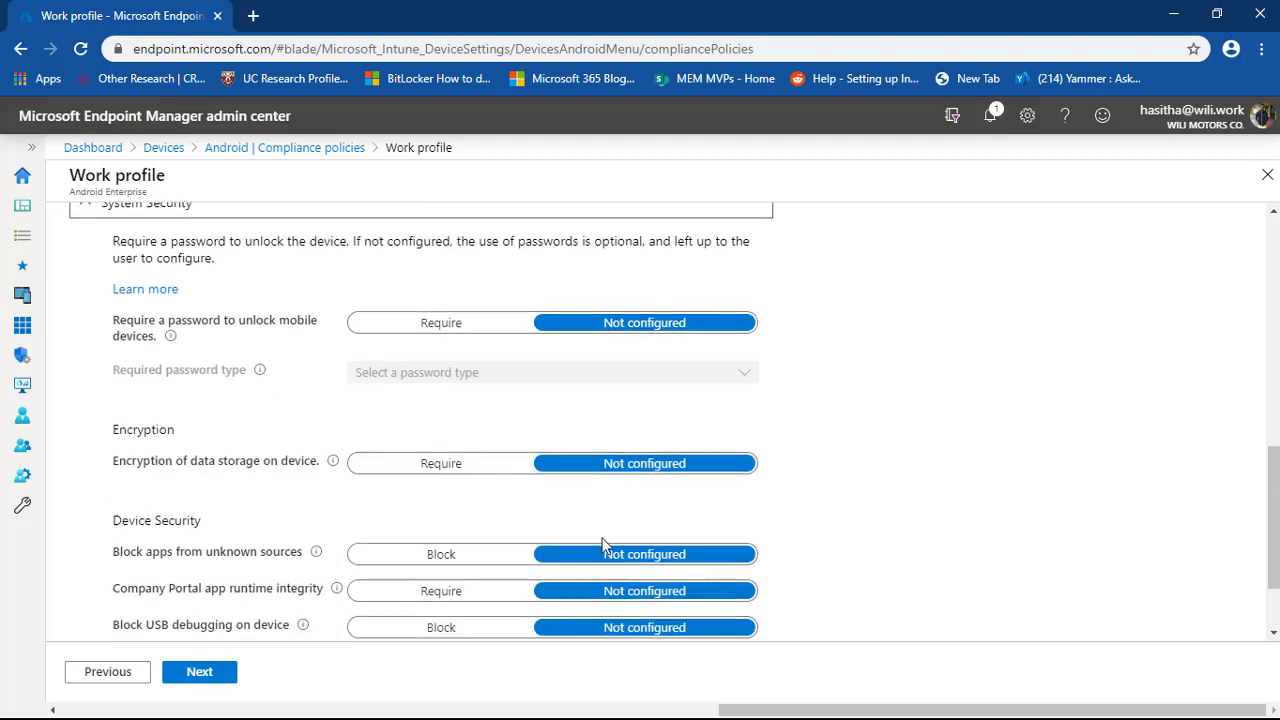
{"action": "left_click", "coordinate": [447, 330]}
{"action": "left_click", "coordinate": [478, 378]}
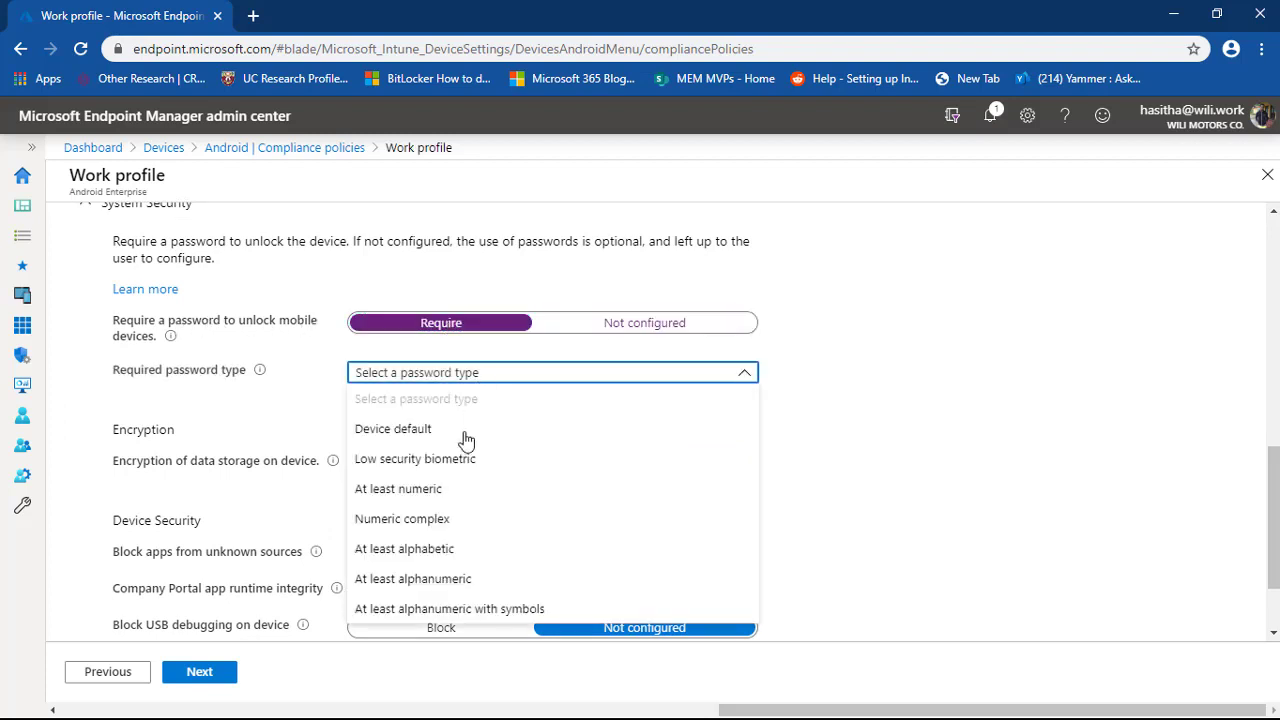
{"action": "left_click", "coordinate": [418, 502]}
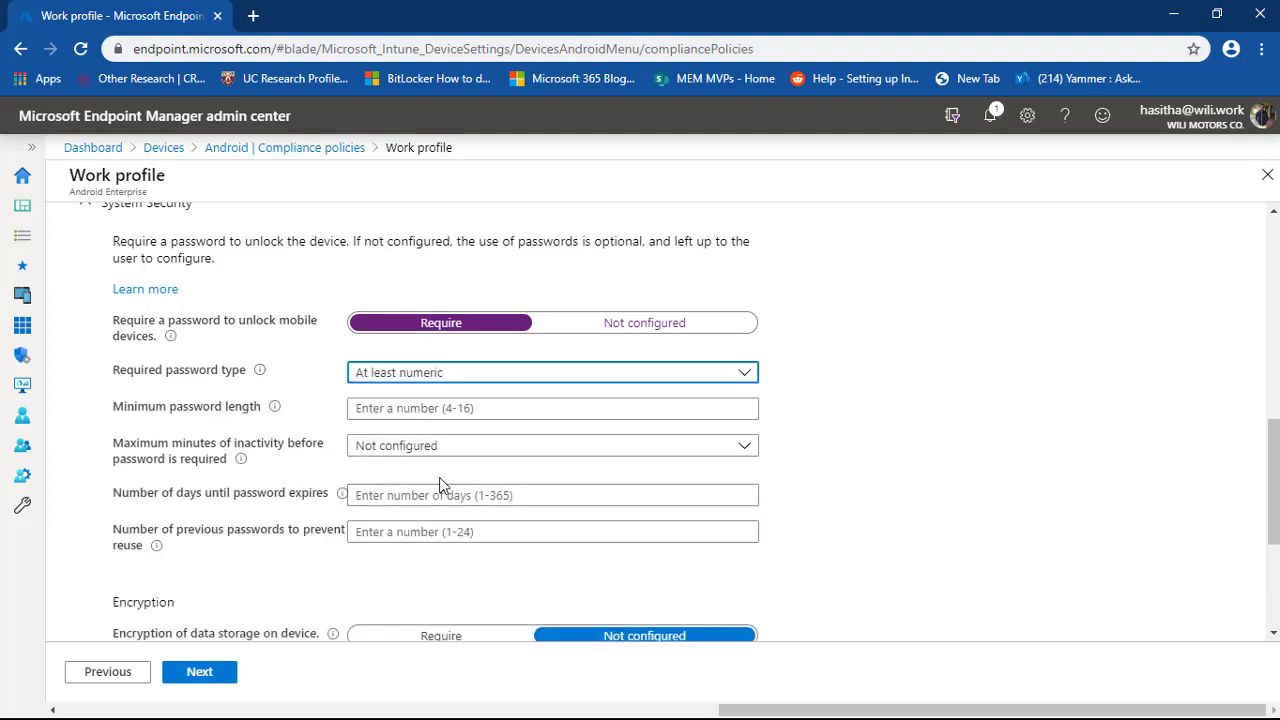
{"action": "left_click", "coordinate": [456, 410]}
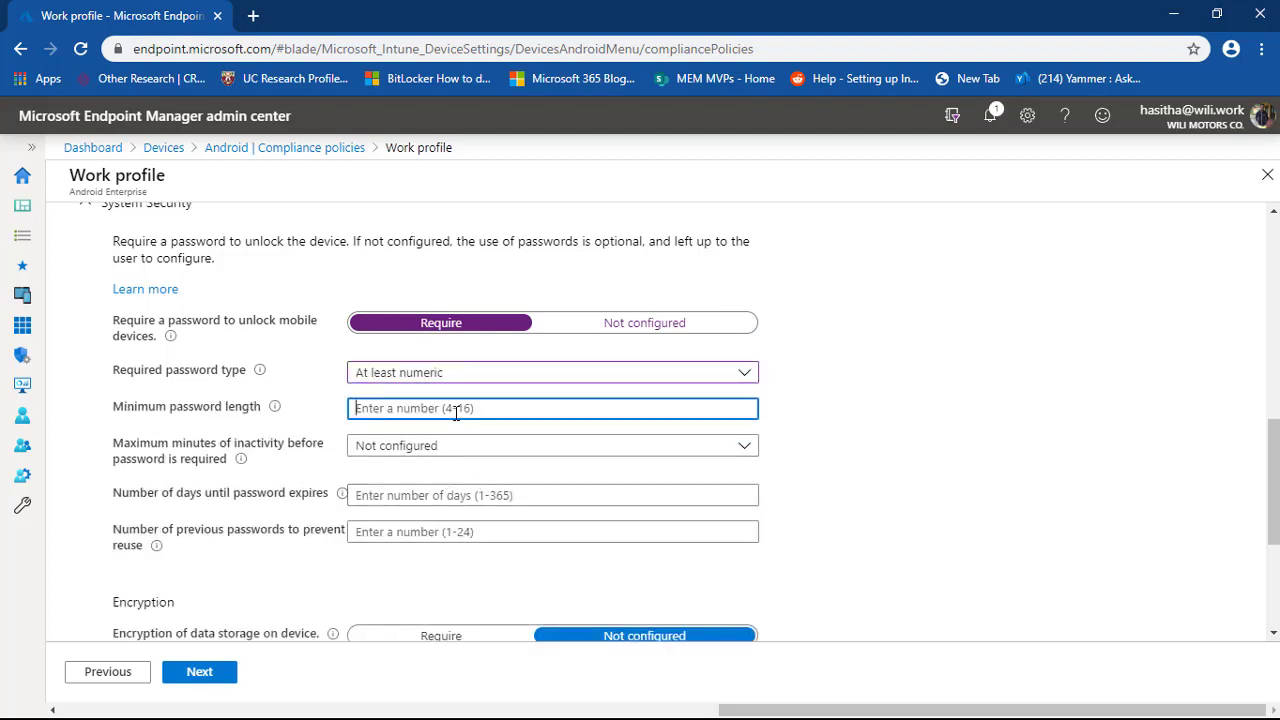
{"action": "type", "text": "4"}
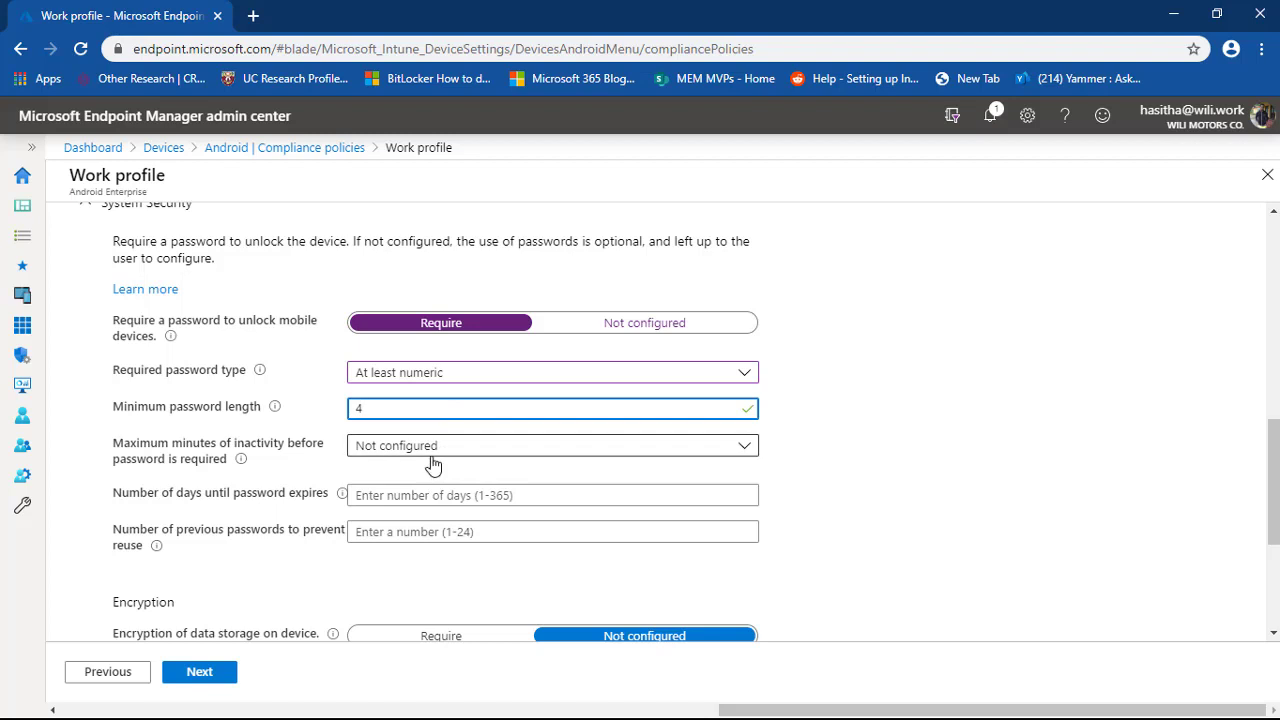
Step: Set password inactivity to 5 Minutes, expiry to 14 days and previous passwords to prevent reuse to 10, then proceed to the noncompliance actions
{"action": "left_click", "coordinate": [435, 452]}
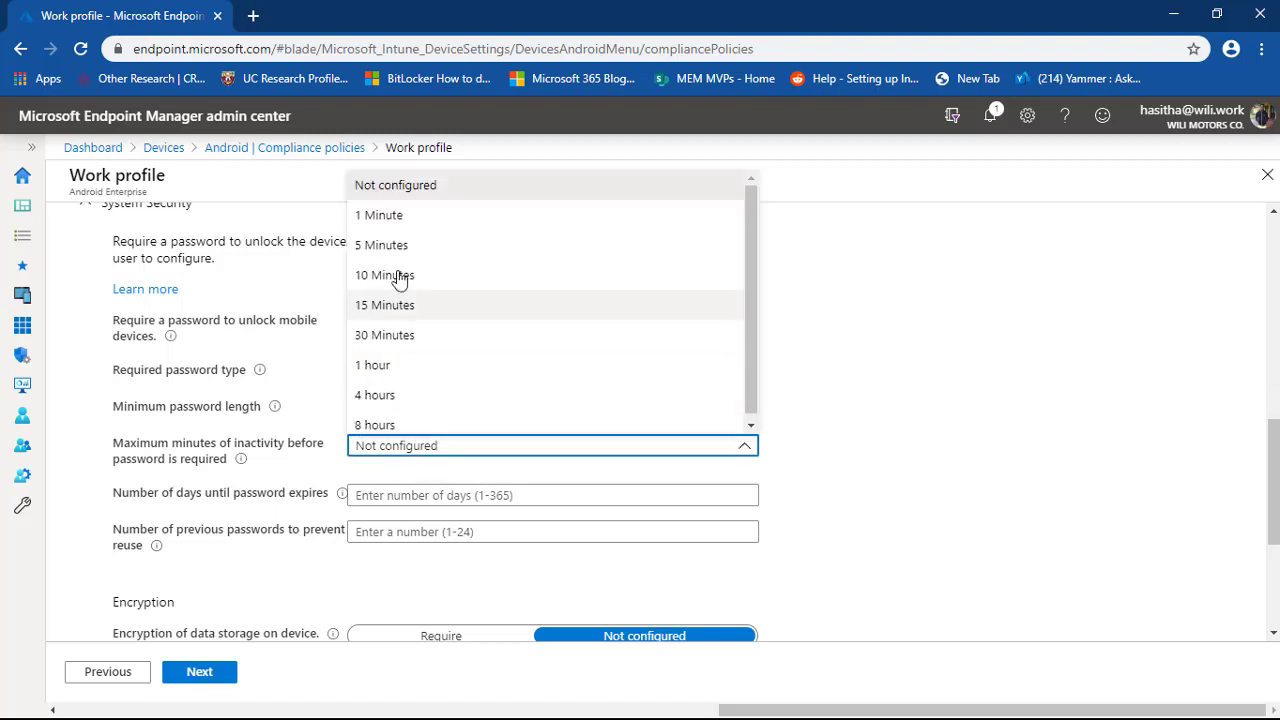
{"action": "left_click", "coordinate": [392, 252]}
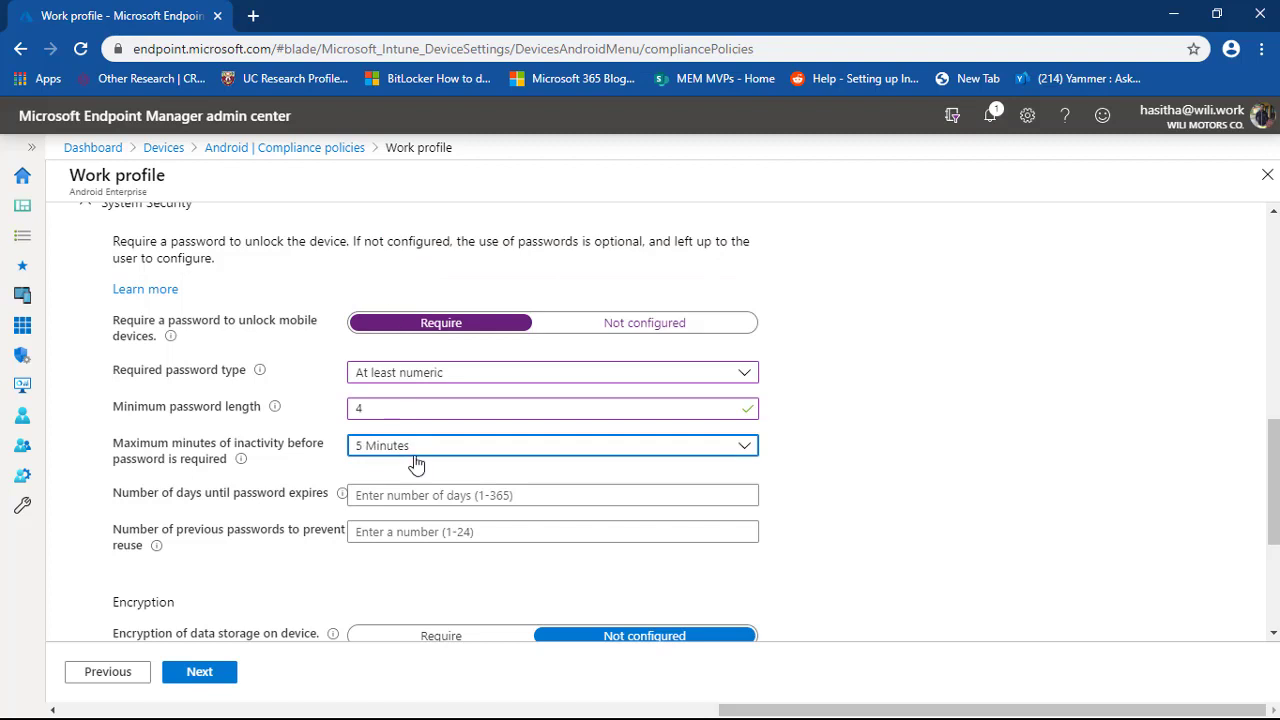
{"action": "left_click", "coordinate": [459, 497]}
{"action": "type", "text": "14"}
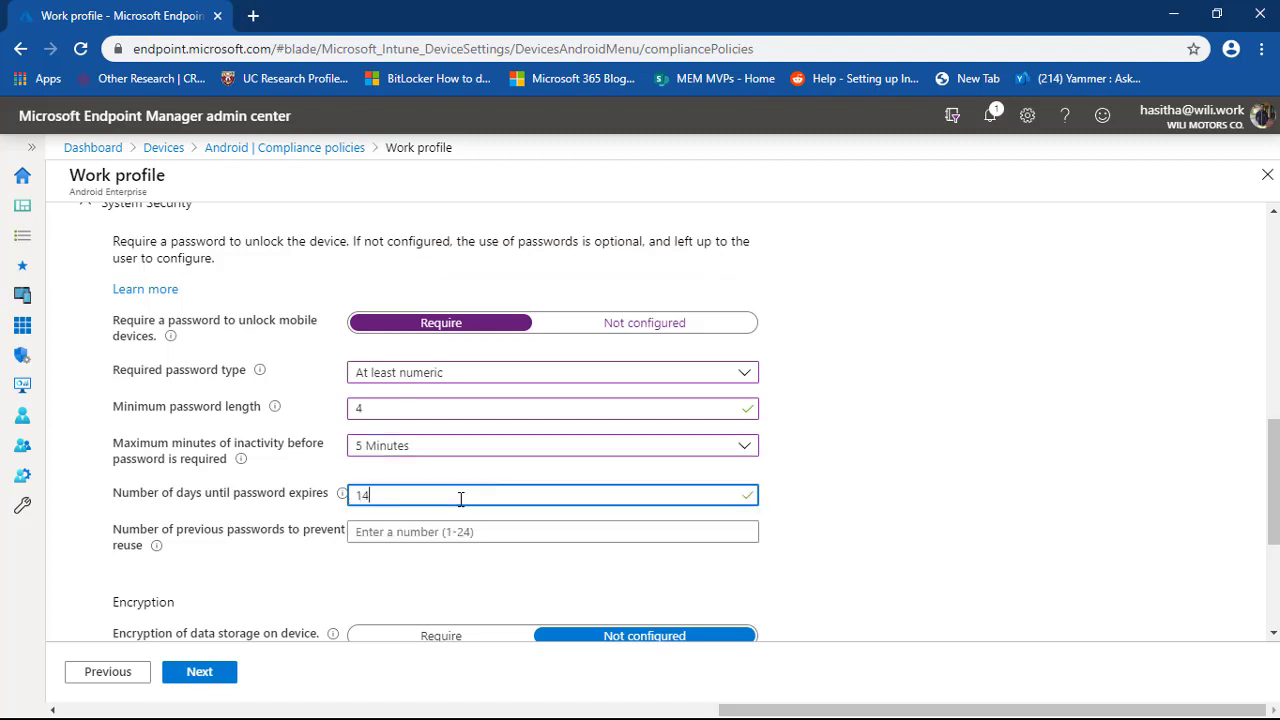
{"action": "left_click", "coordinate": [399, 539]}
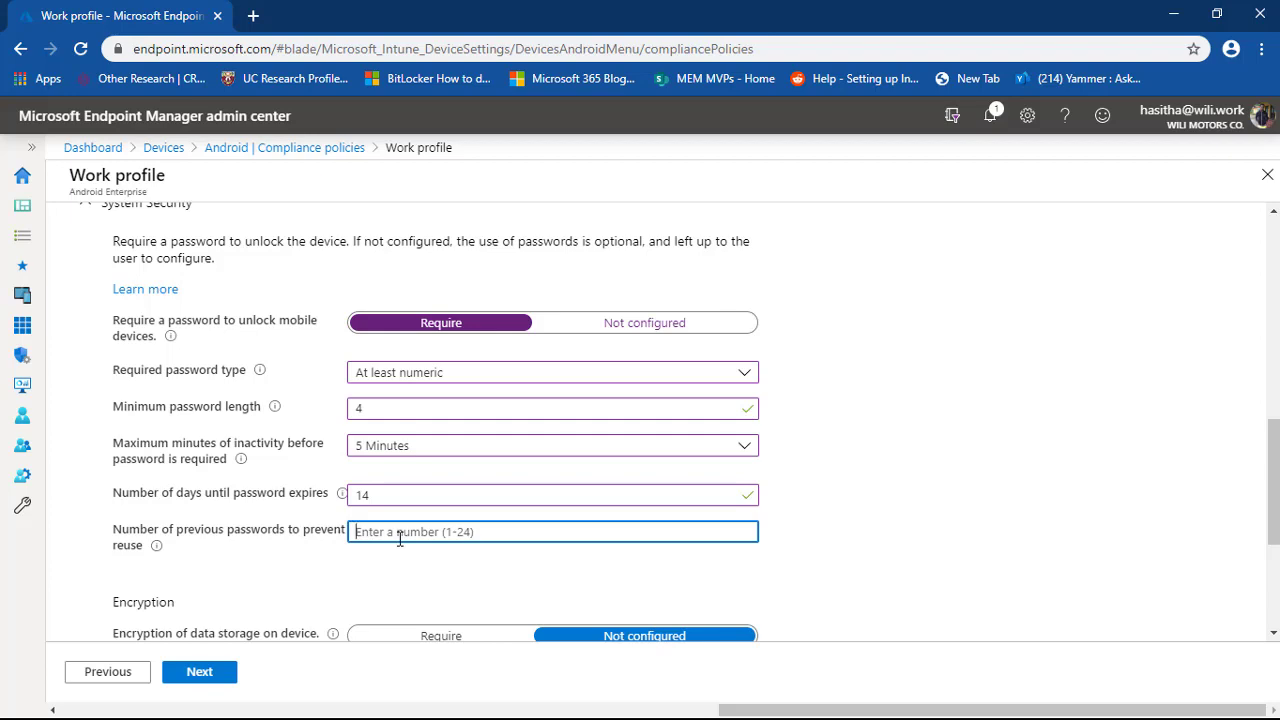
{"action": "type", "text": "10"}
{"action": "scroll", "coordinate": [571, 517], "scroll_direction": "down", "scroll_amount": 3}
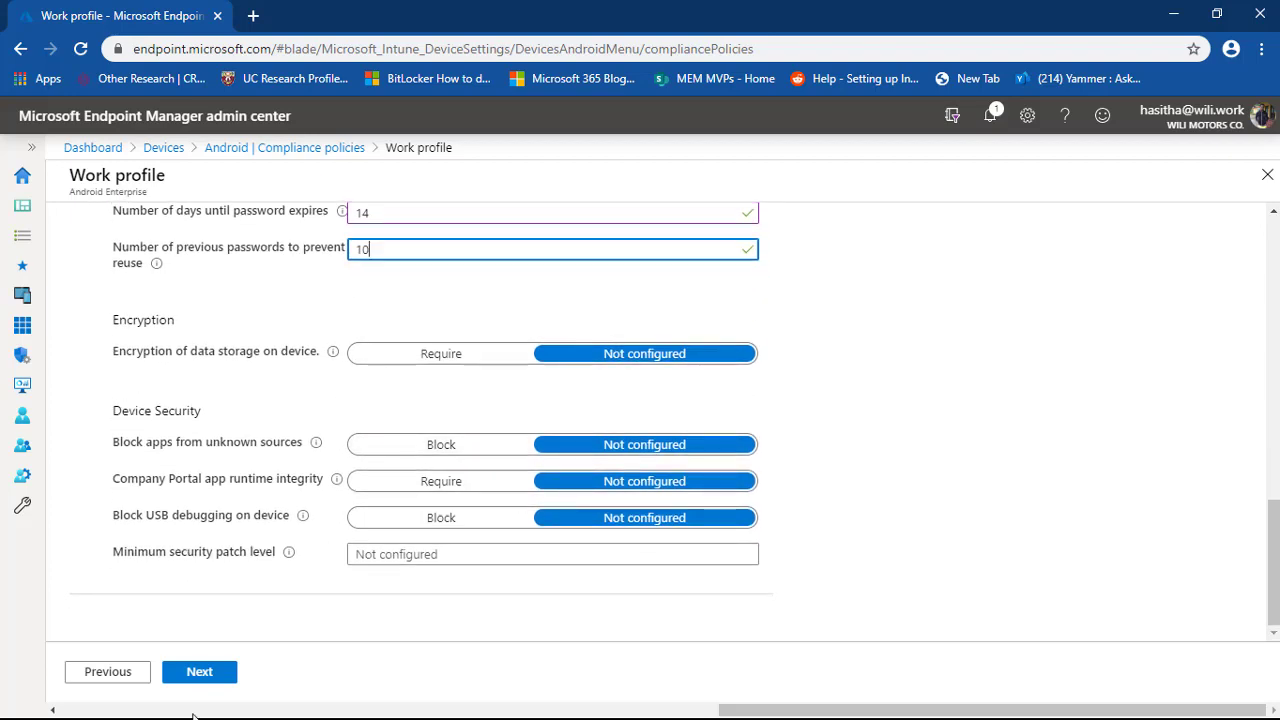
{"action": "scroll", "coordinate": [457, 394], "scroll_direction": "up", "scroll_amount": 8}
{"action": "scroll", "coordinate": [459, 394], "scroll_direction": "down", "scroll_amount": 10}
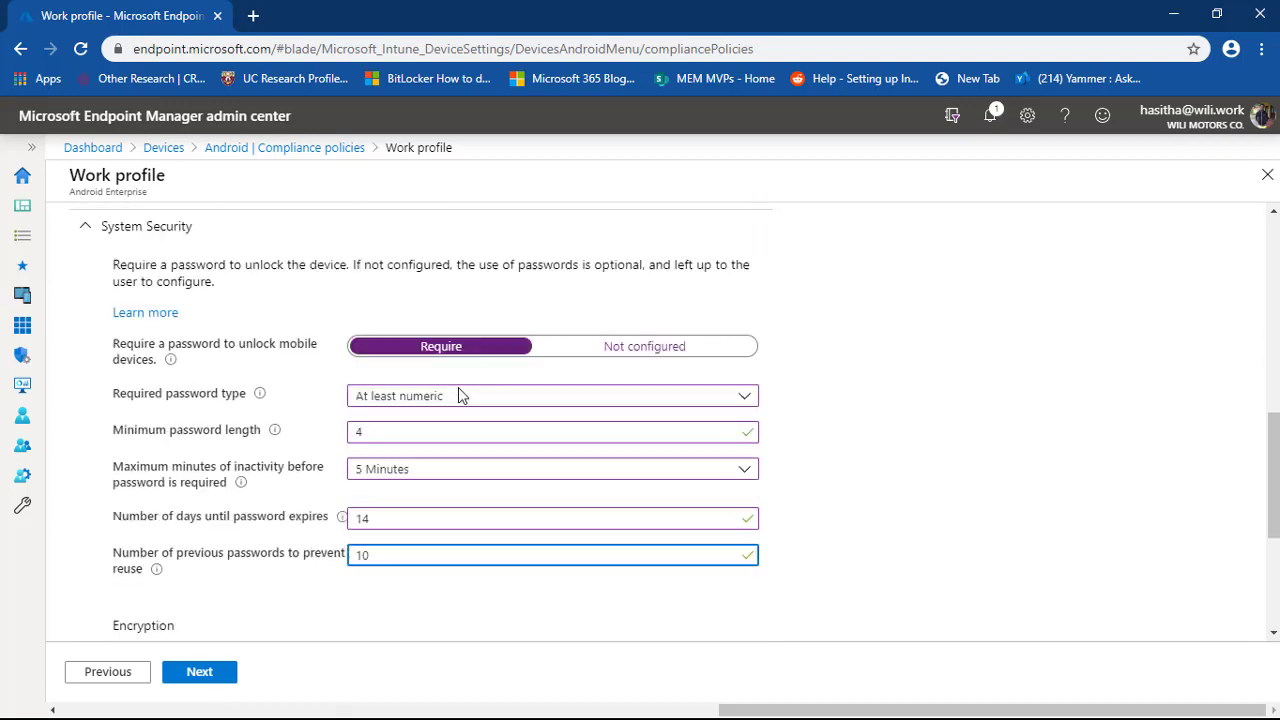
{"action": "left_click", "coordinate": [200, 671]}
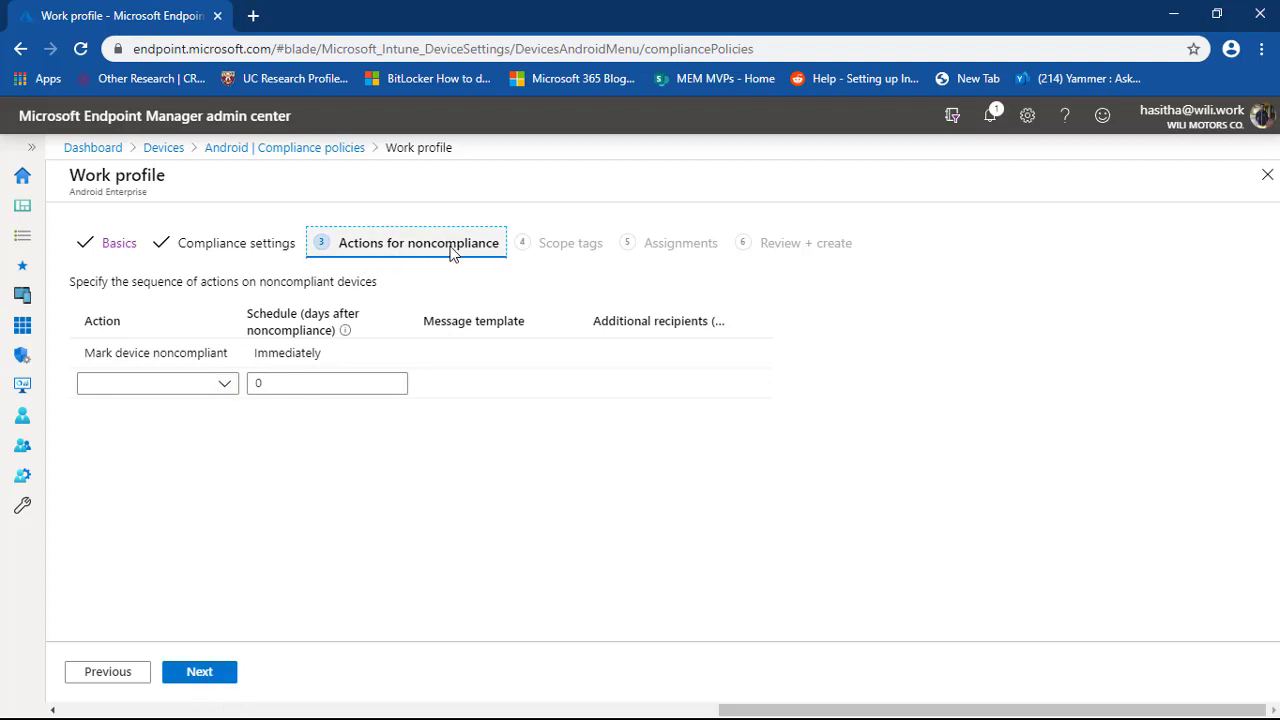
Step: Keep the default immediate noncompliance action, add the Default scope tag to the policy, and continue to the assignments
{"action": "left_click", "coordinate": [483, 360]}
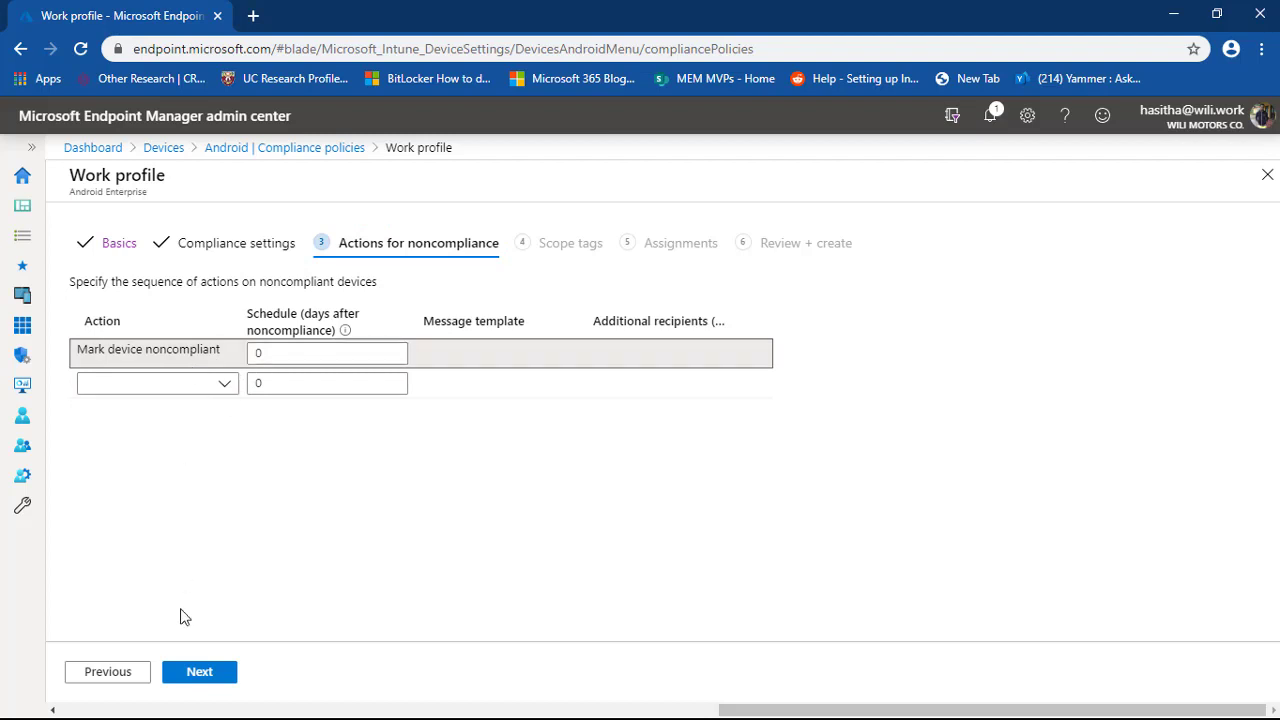
{"action": "left_click", "coordinate": [201, 674]}
{"action": "left_click", "coordinate": [145, 396]}
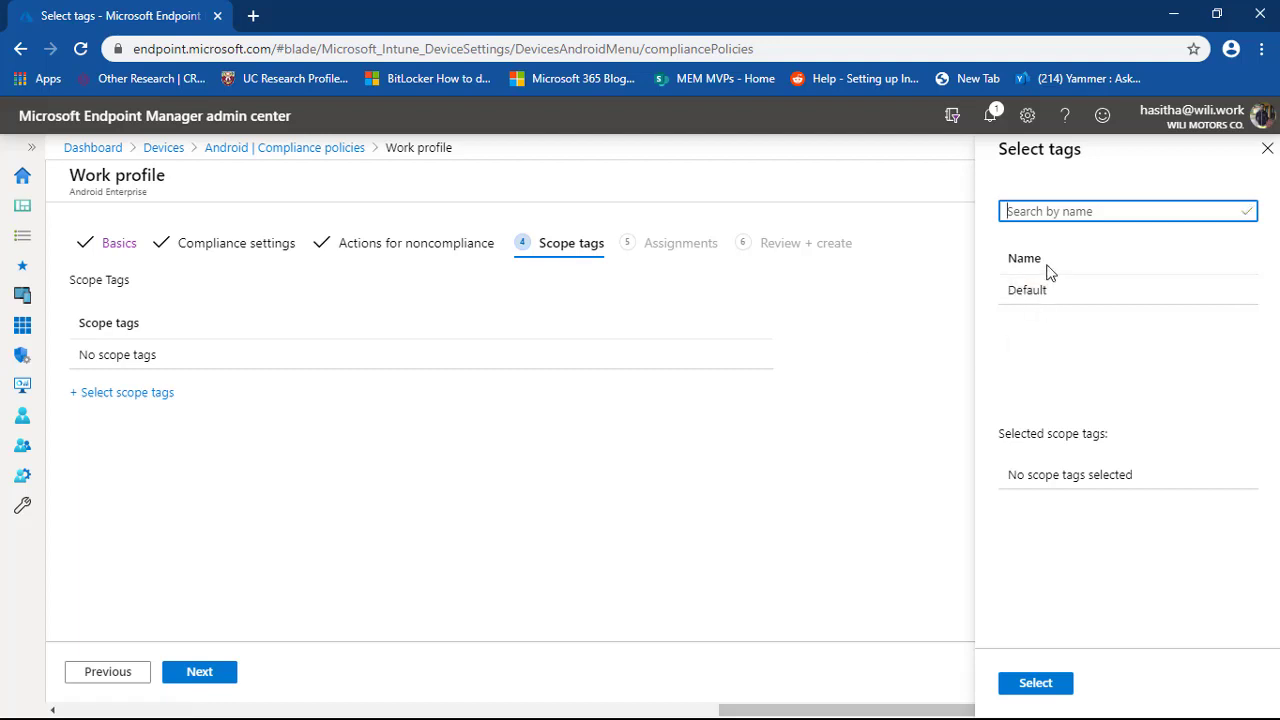
{"action": "double_click", "coordinate": [1038, 285]}
{"action": "left_click", "coordinate": [1032, 682]}
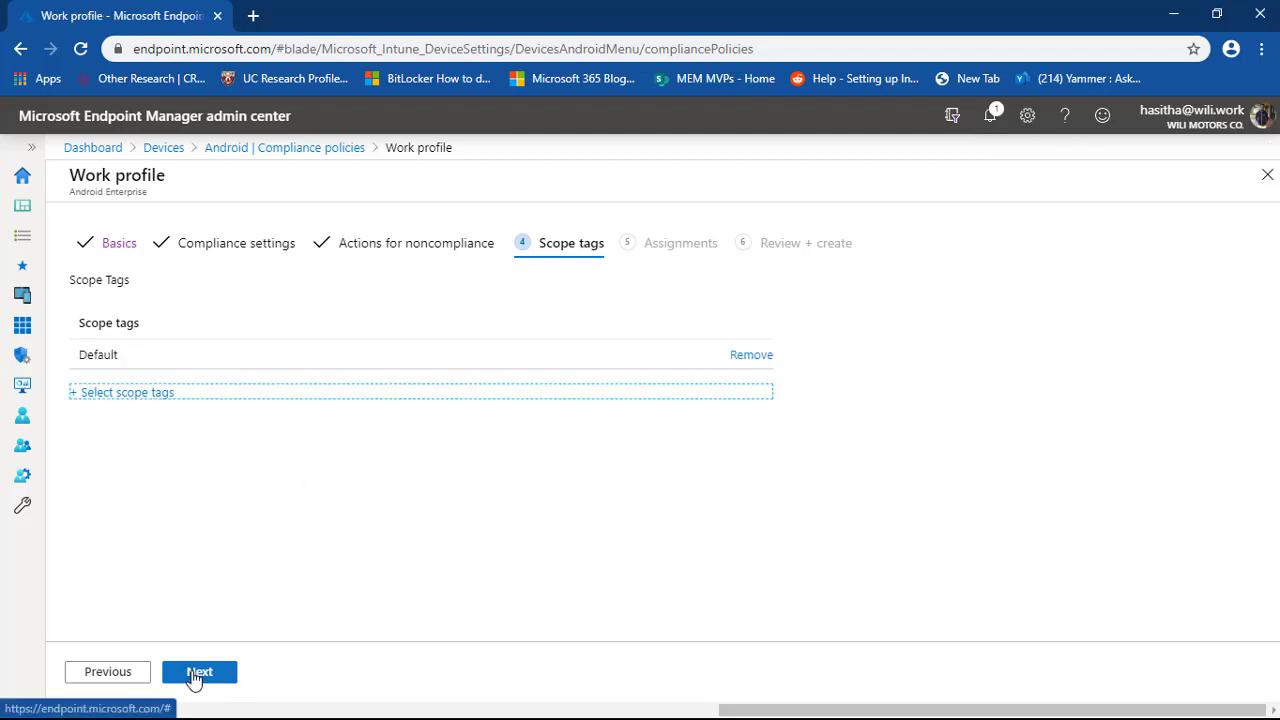
{"action": "left_click", "coordinate": [197, 672]}
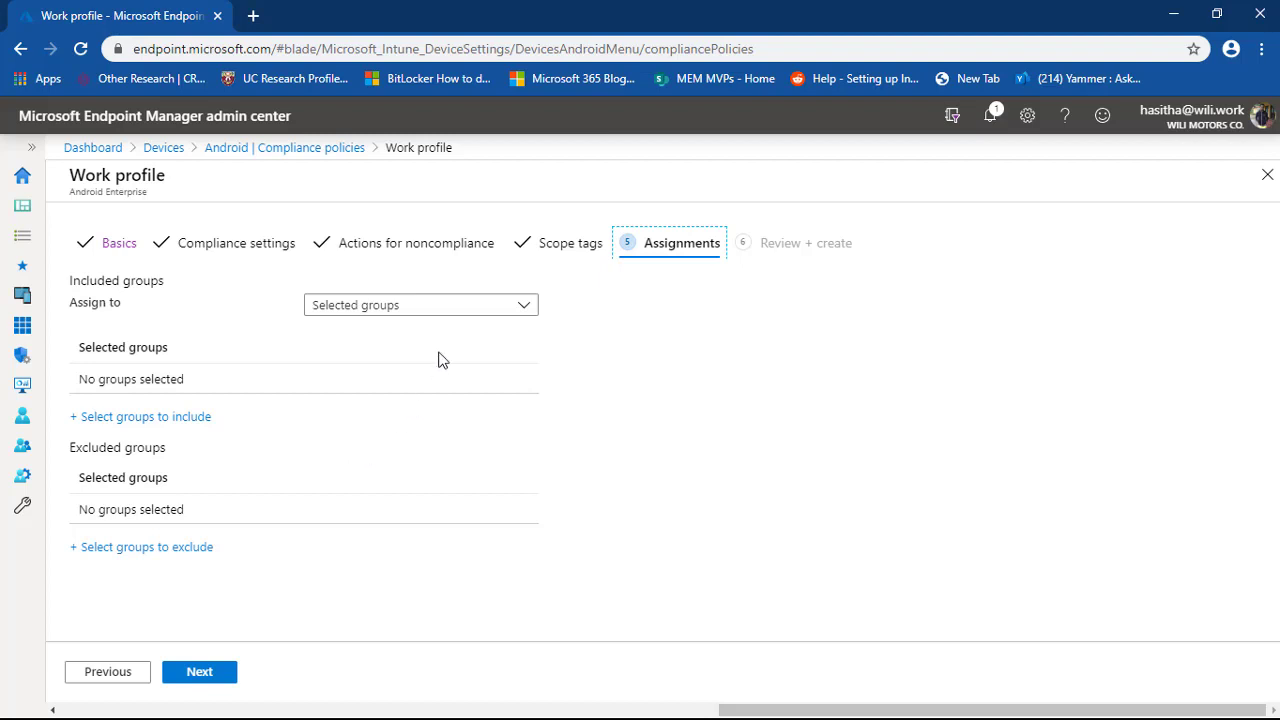
Step: Assign the policy to selected groups, searching for "android" and including the Android-Mobs group
{"action": "left_click", "coordinate": [438, 311]}
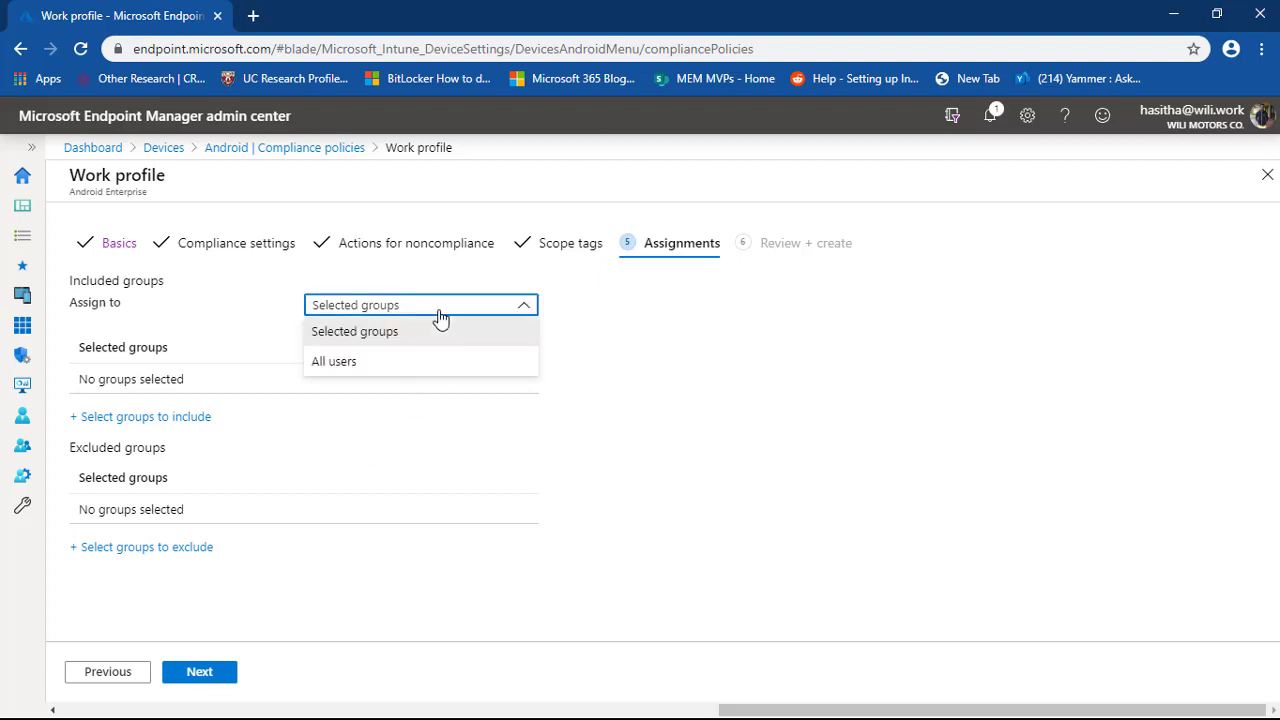
{"action": "left_click", "coordinate": [408, 338]}
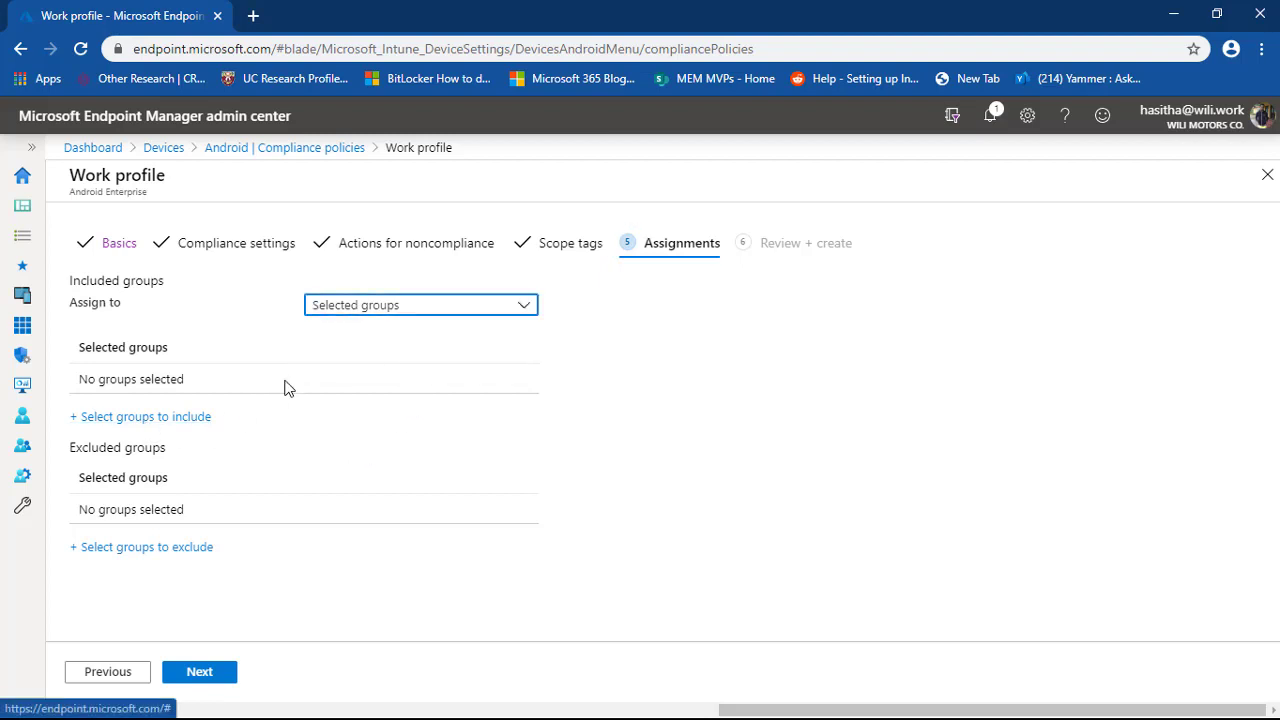
{"action": "left_click", "coordinate": [386, 304]}
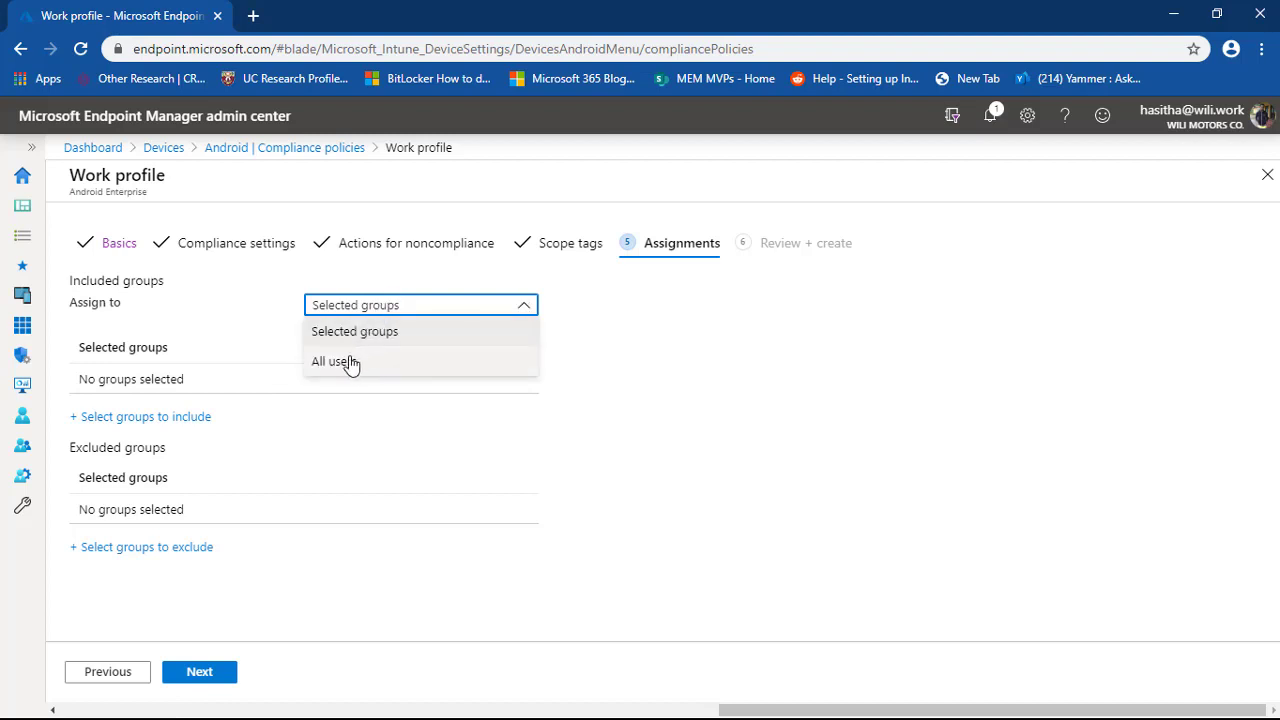
{"action": "left_click", "coordinate": [420, 307]}
{"action": "left_click", "coordinate": [200, 422]}
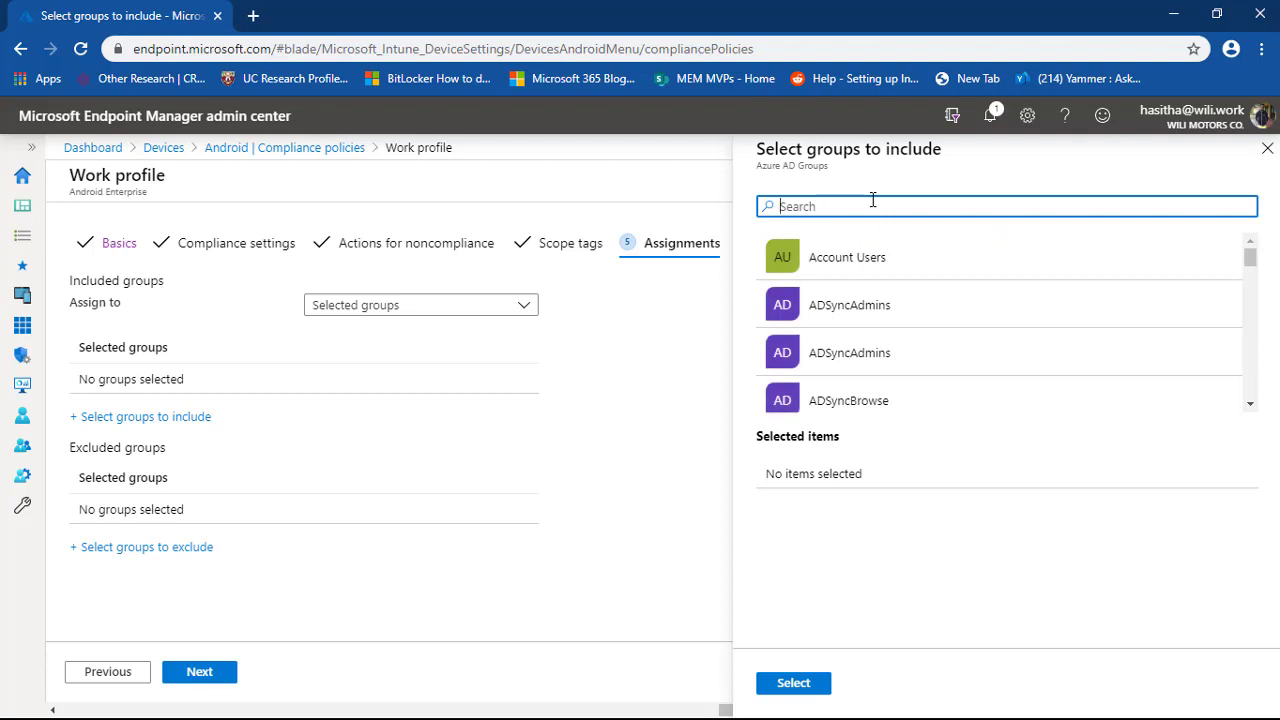
{"action": "type", "text": "android"}
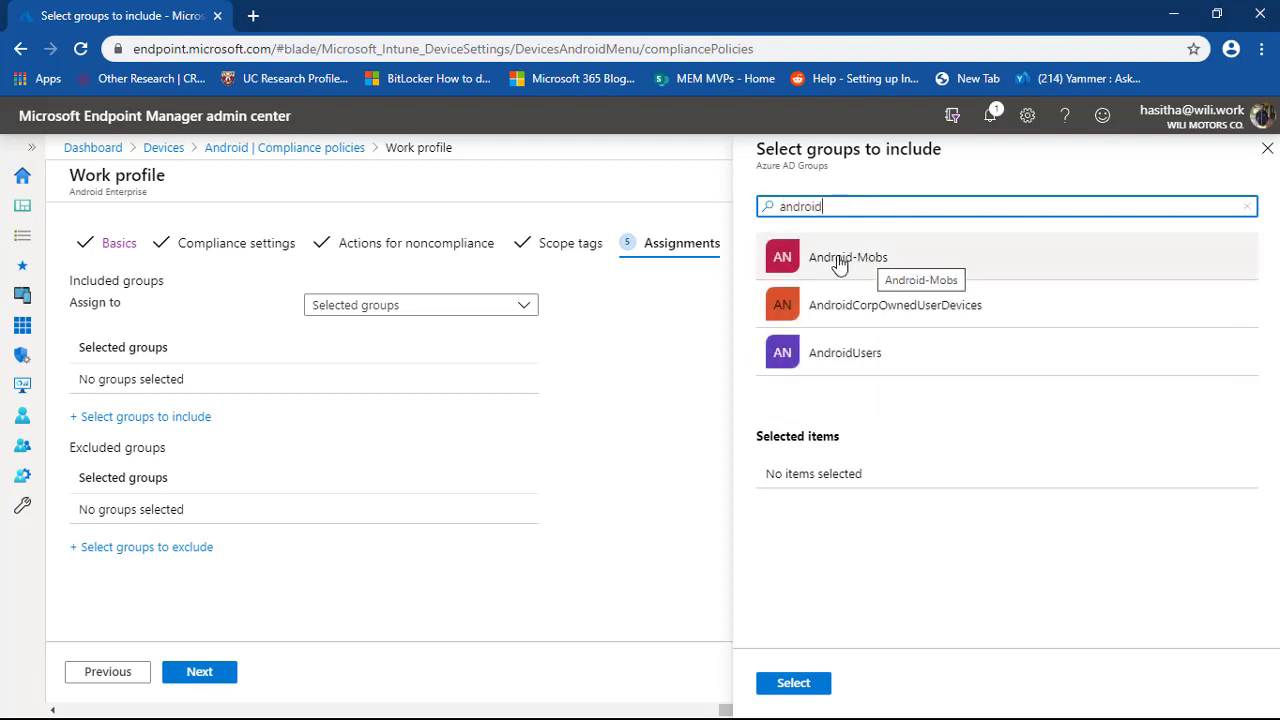
{"action": "left_click", "coordinate": [838, 260]}
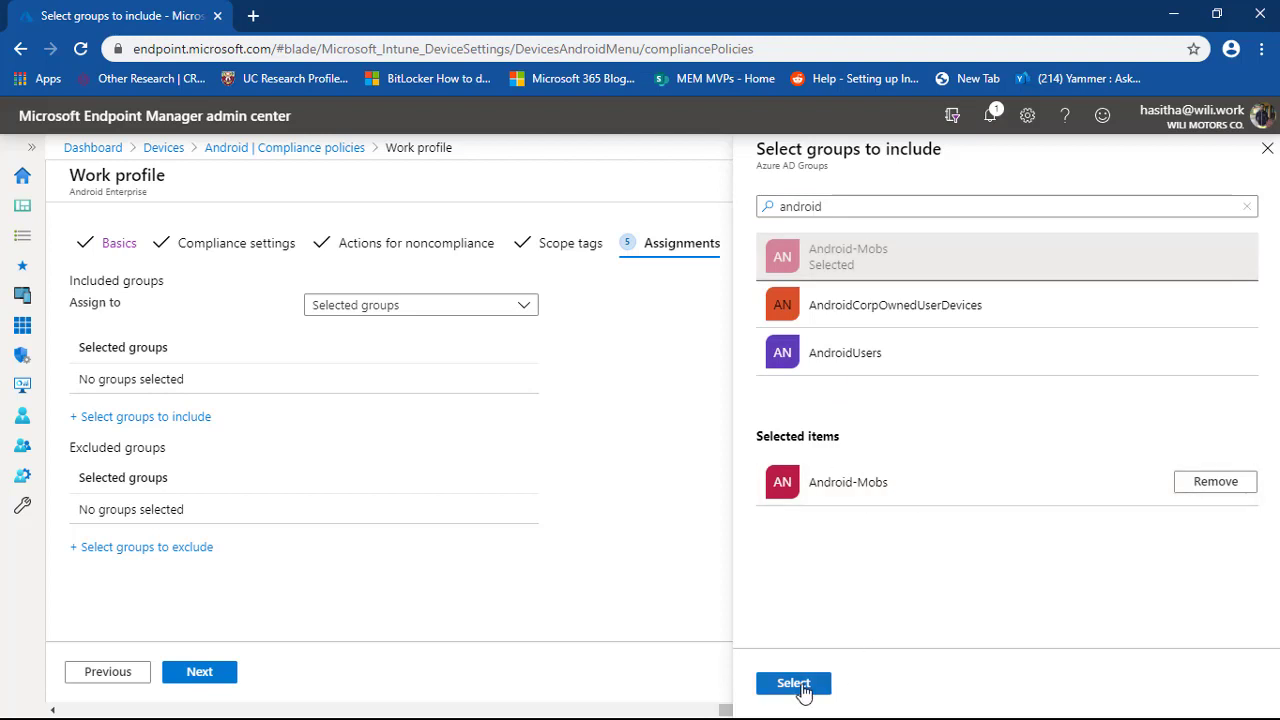
{"action": "left_click", "coordinate": [790, 684]}
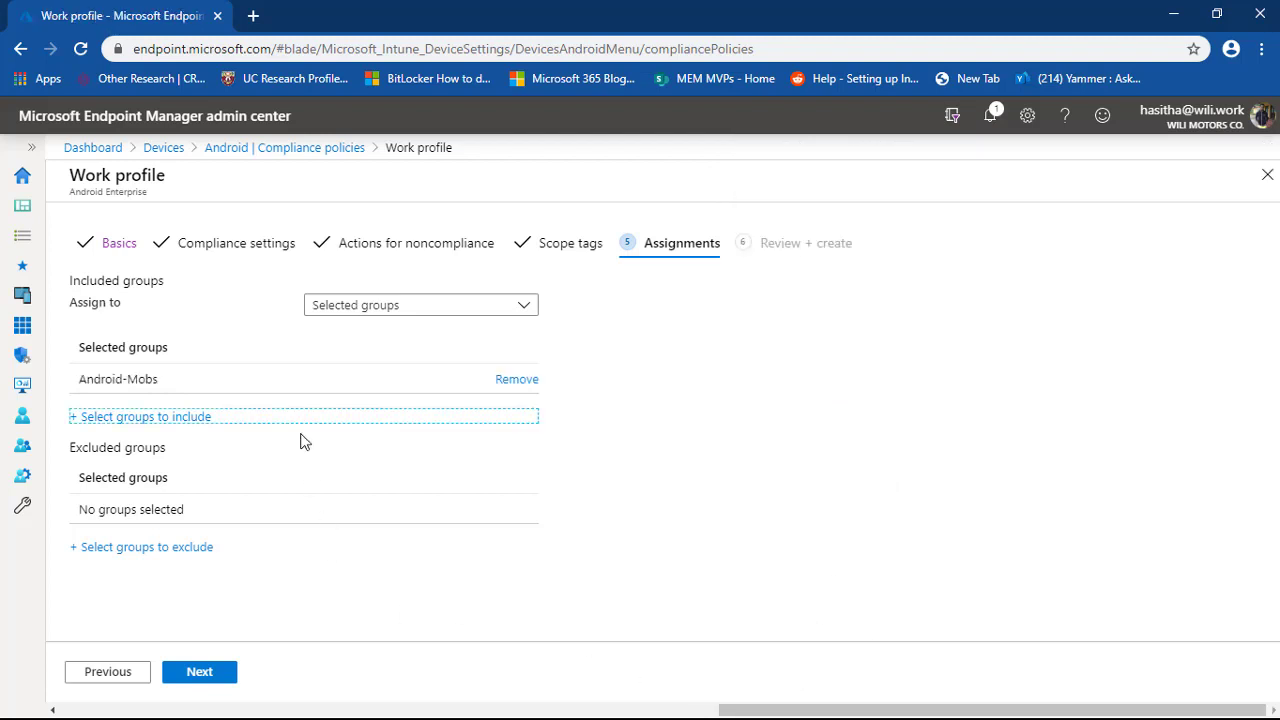
Step: Proceed to the review, check the policy's summary, and create the Nexus 6P Compliance Policy 1
{"action": "left_click", "coordinate": [196, 672]}
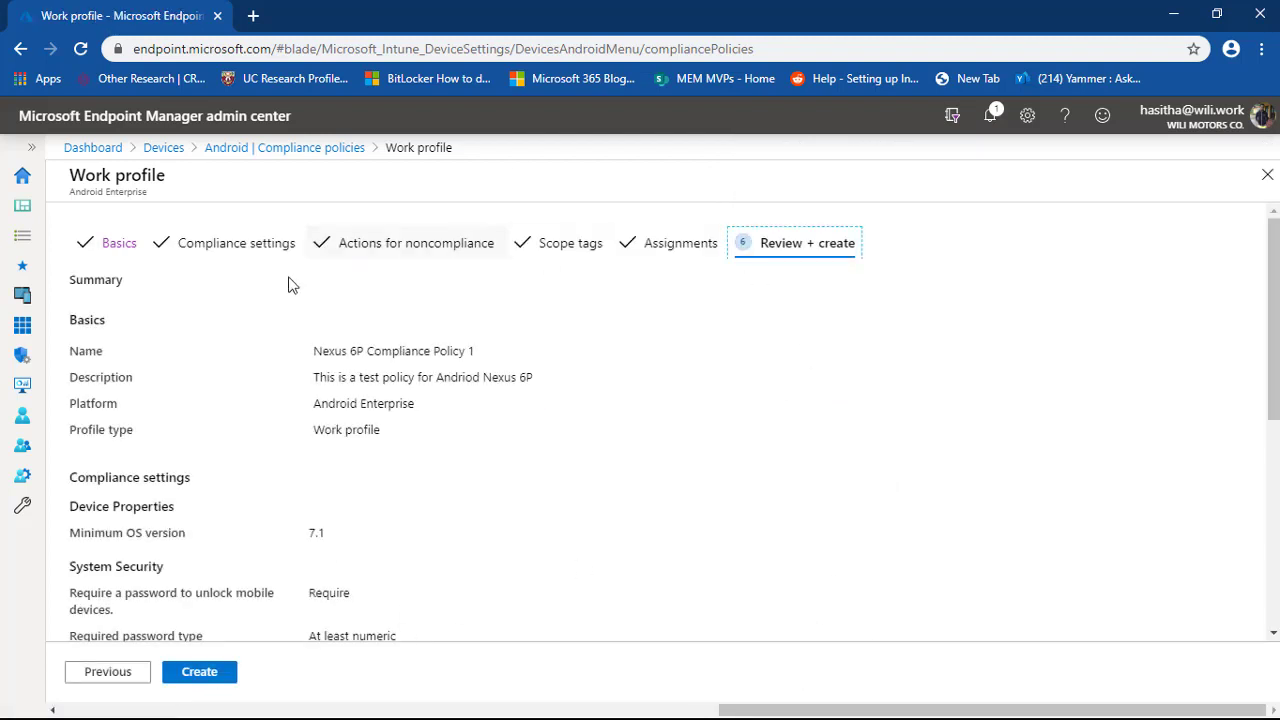
{"action": "scroll", "coordinate": [208, 360], "scroll_direction": "down", "scroll_amount": 5}
{"action": "scroll", "coordinate": [250, 380], "scroll_direction": "up", "scroll_amount": 3}
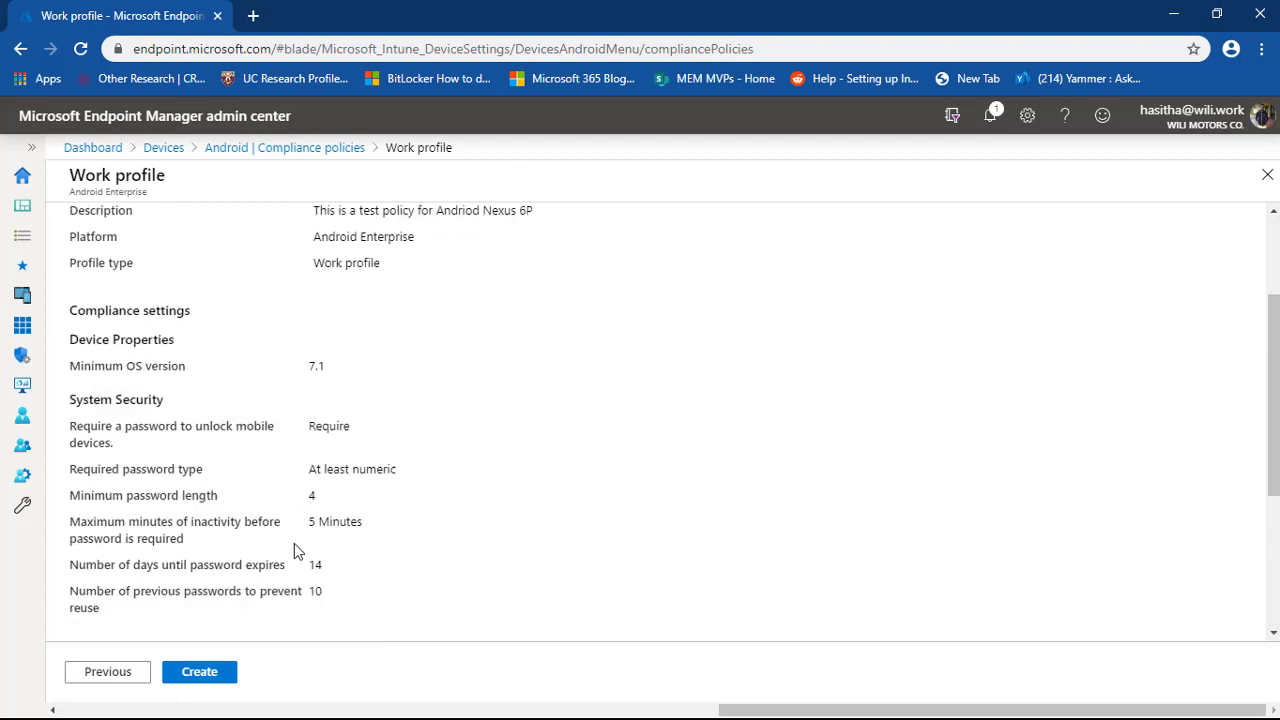
{"action": "scroll", "coordinate": [300, 560], "scroll_direction": "down", "scroll_amount": 4}
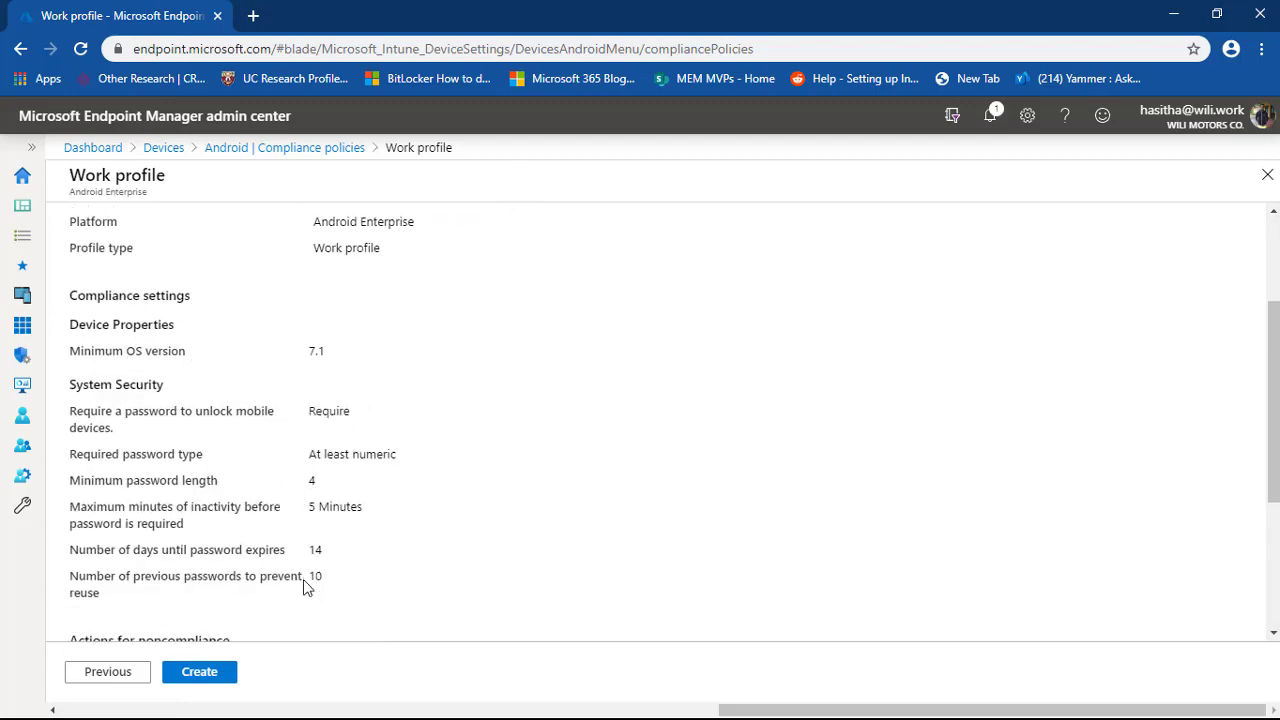
{"action": "left_click", "coordinate": [205, 673]}
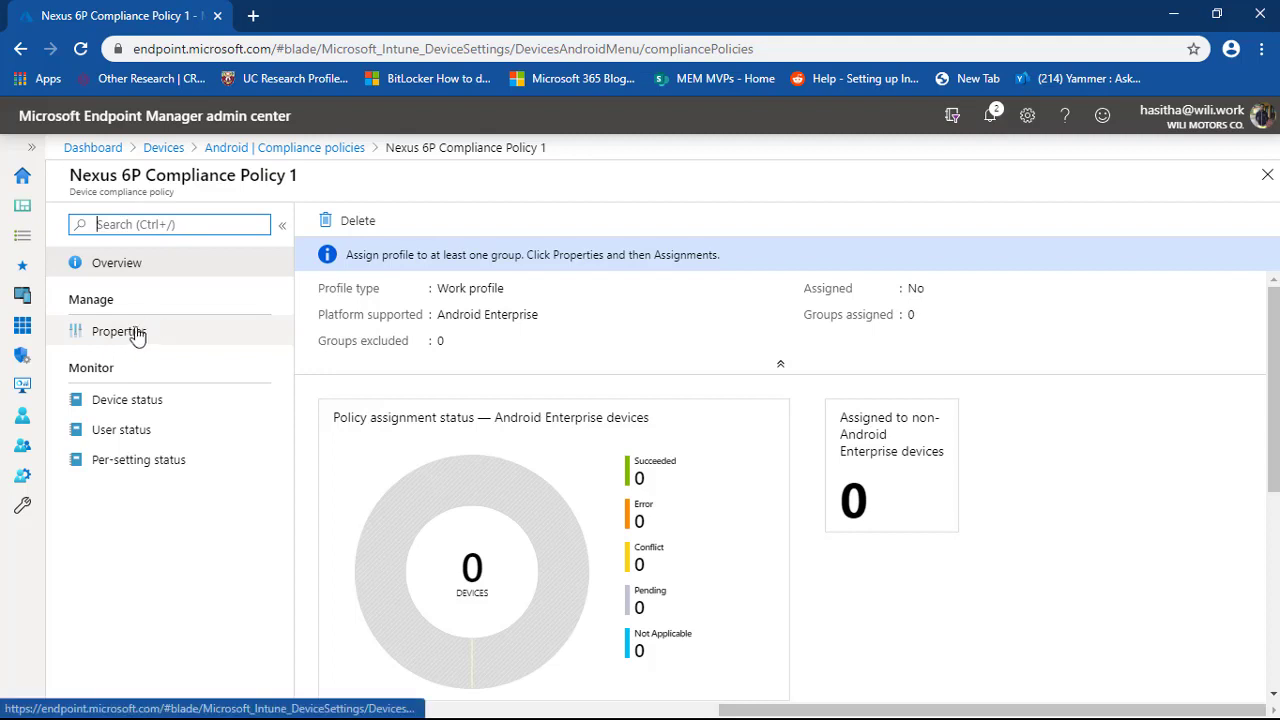
Step: Open the new compliance policy's properties, then return to its overview to check the group assignment
{"action": "left_click", "coordinate": [126, 262]}
{"action": "left_click", "coordinate": [119, 334]}
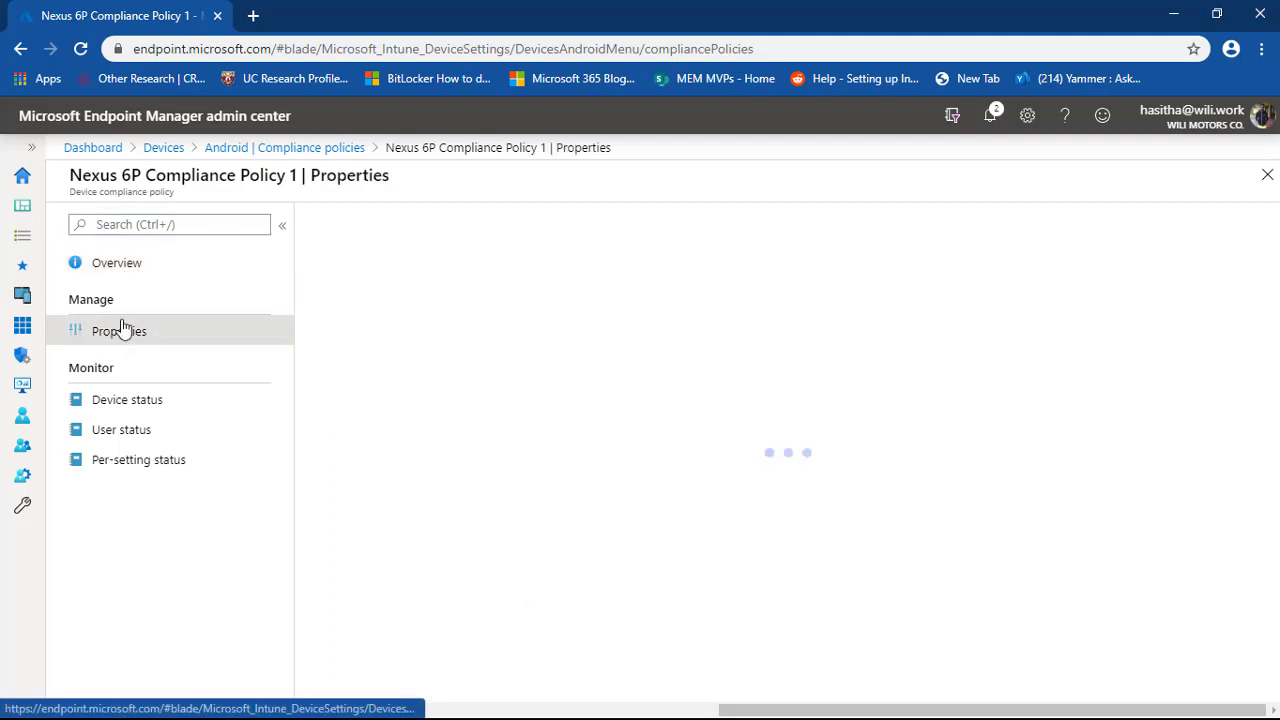
{"action": "left_click", "coordinate": [128, 264]}
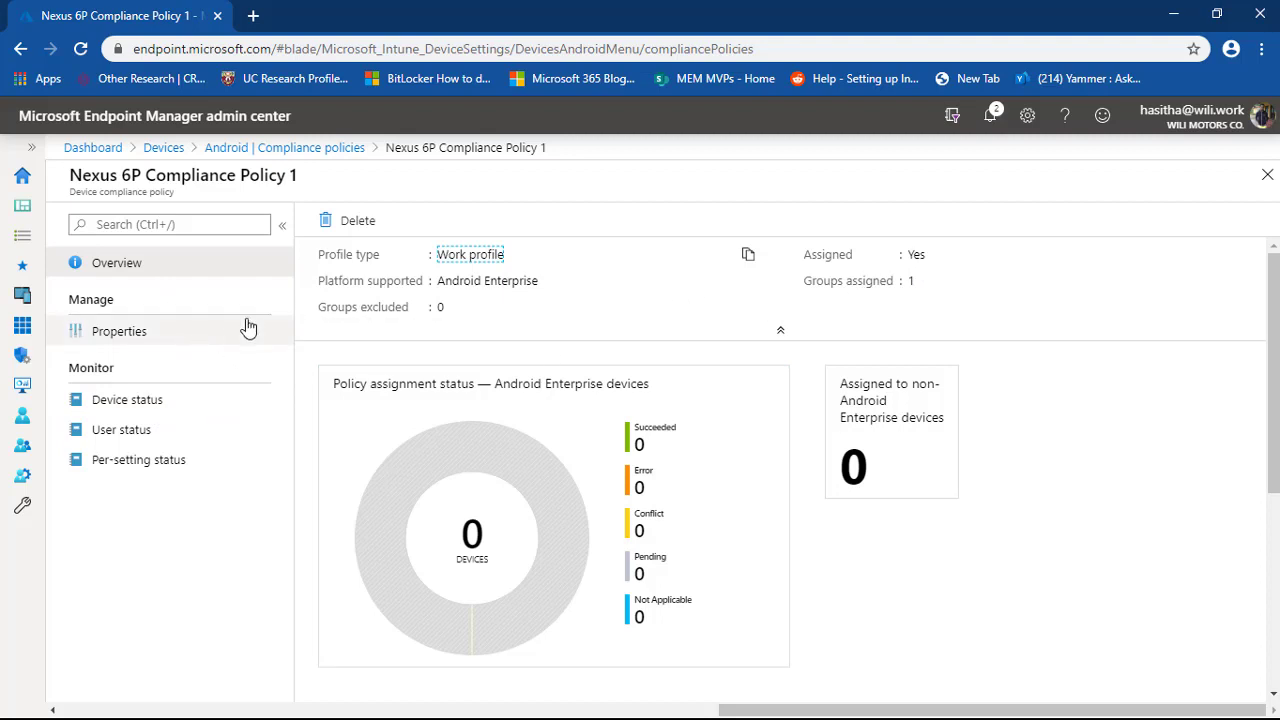
Step: Open the list of Android devices to check the enrolled phone's compliance state
{"action": "left_click", "coordinate": [174, 153]}
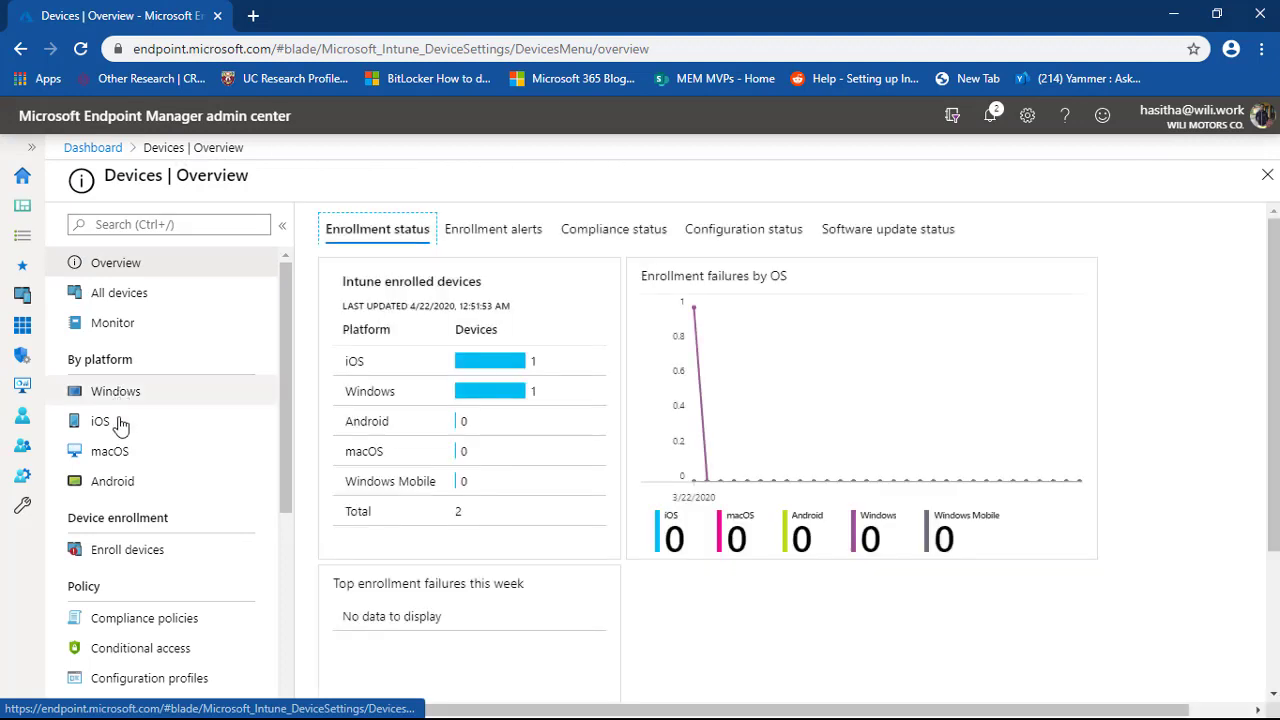
{"action": "left_click", "coordinate": [116, 483]}
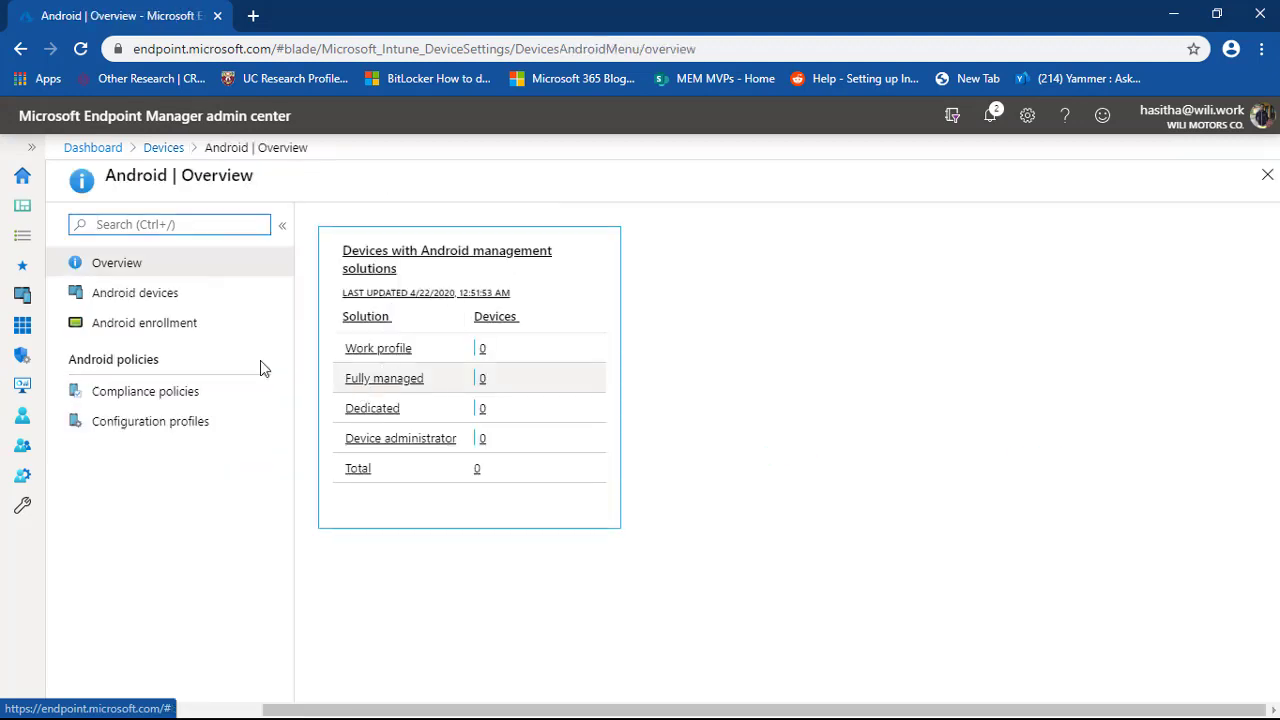
{"action": "left_click", "coordinate": [131, 294]}
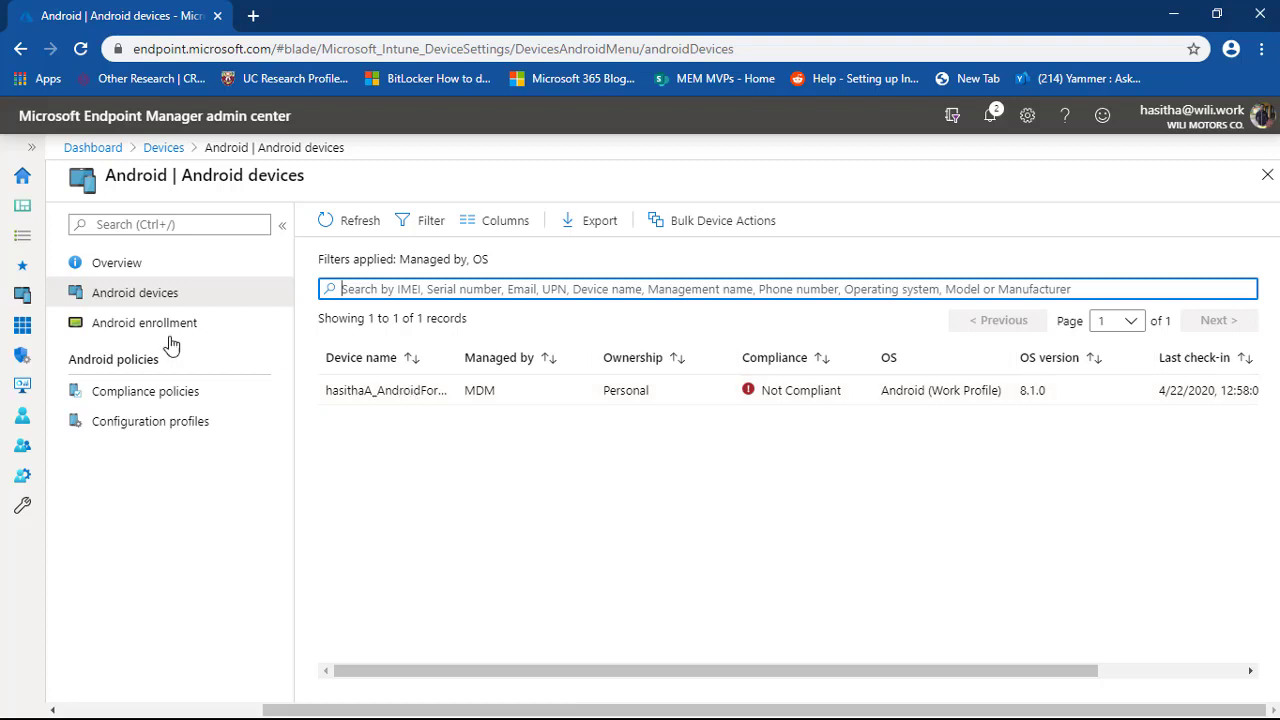
Step: Search all groups for "androi", open the Android-Mobs group and view its members
{"action": "left_click", "coordinate": [22, 453]}
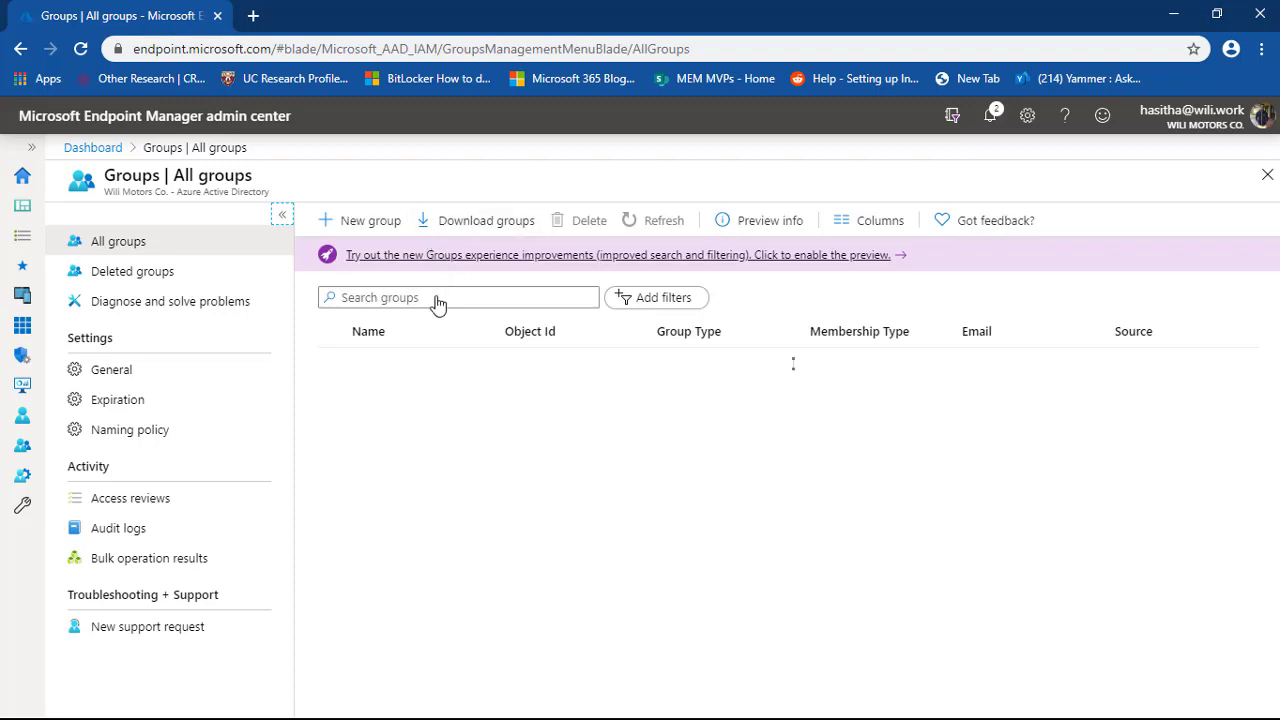
{"action": "left_click", "coordinate": [436, 297]}
{"action": "type", "text": "and"}
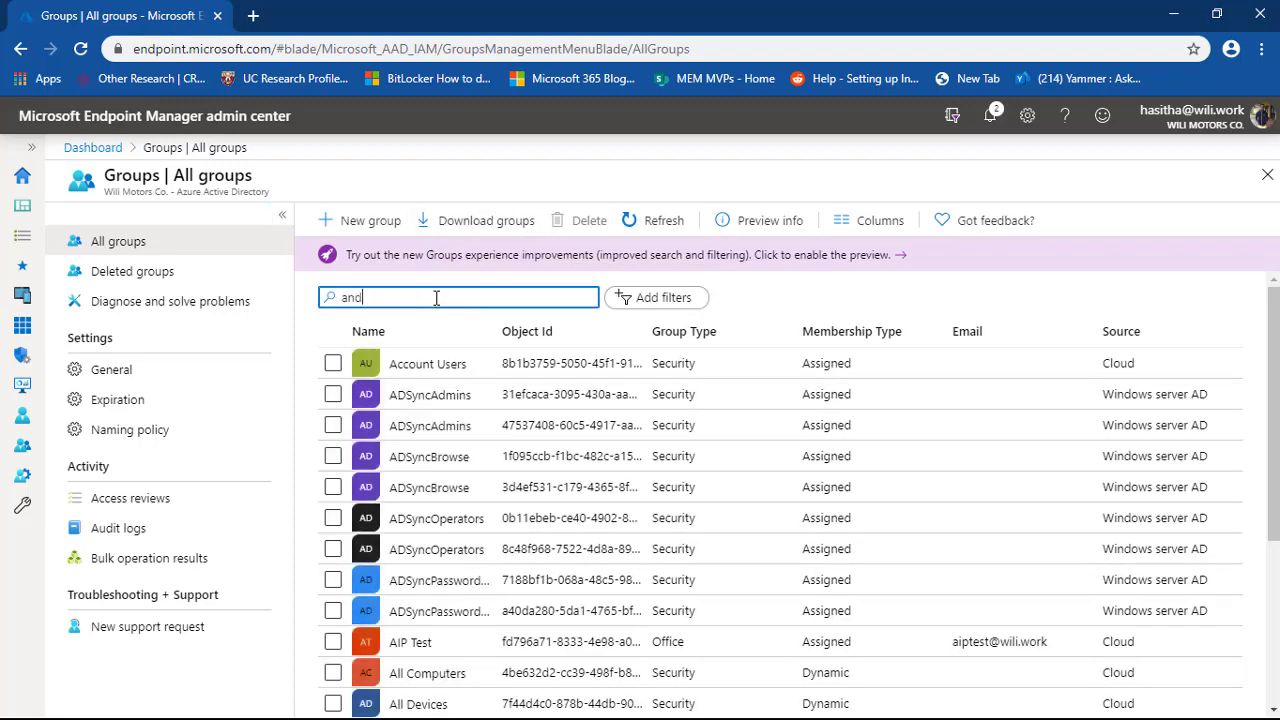
{"action": "type", "text": "roid"}
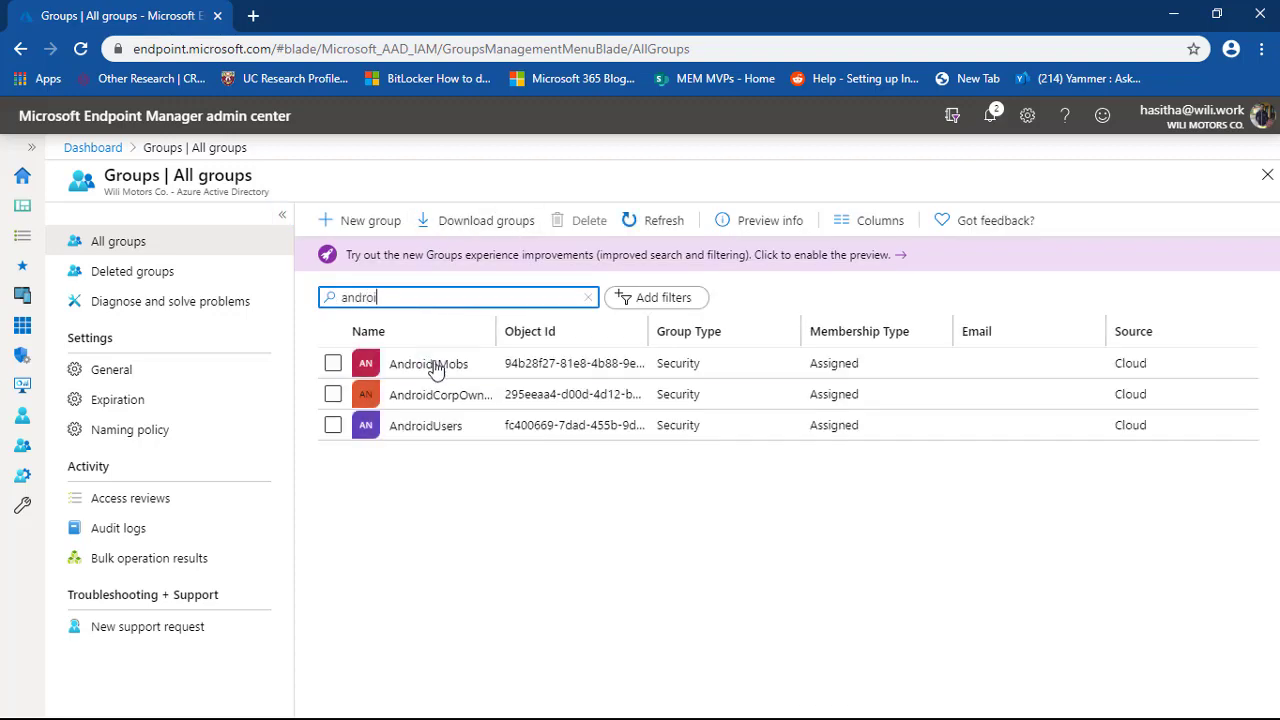
{"action": "left_click", "coordinate": [436, 371]}
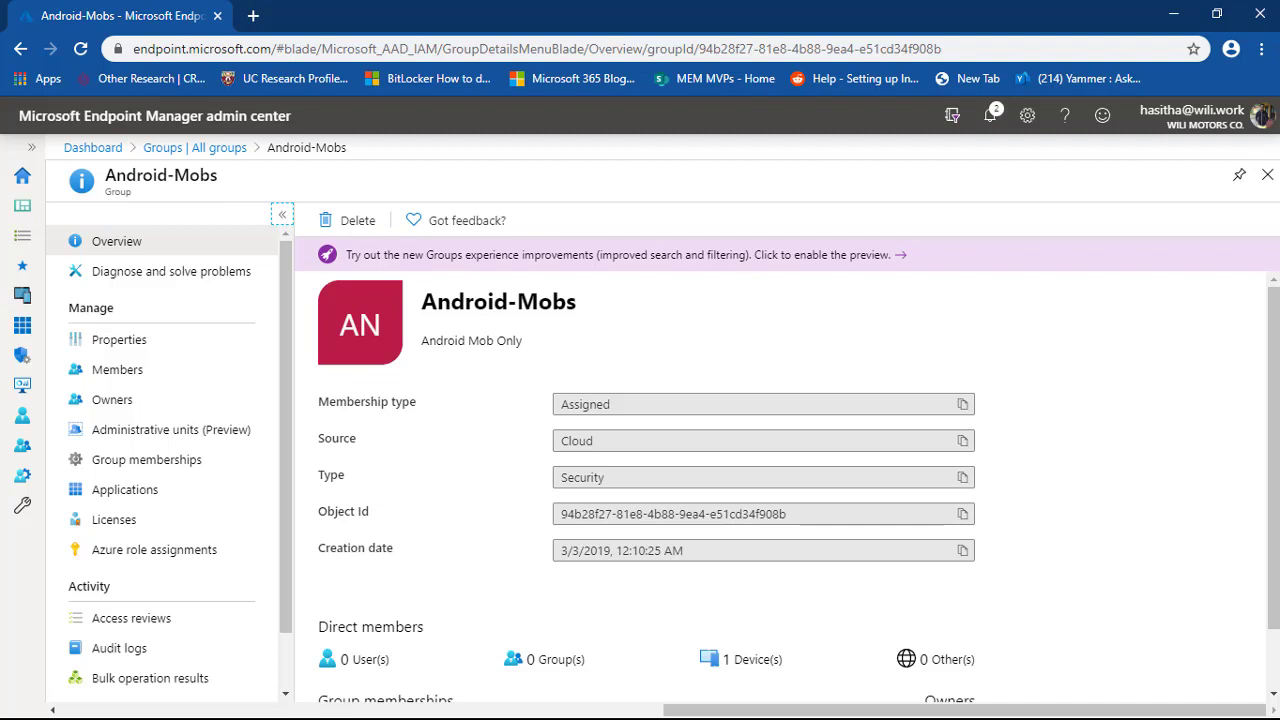
{"action": "left_click", "coordinate": [117, 372]}
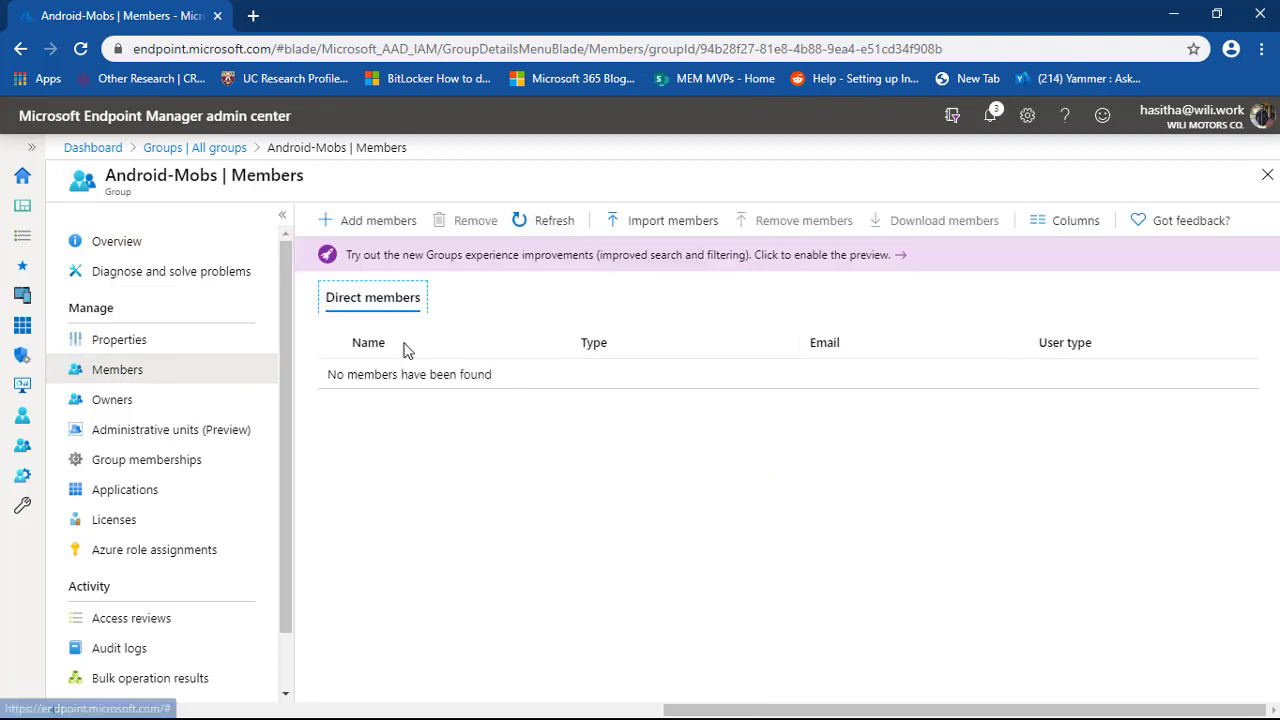
{"action": "left_click", "coordinate": [372, 223]}
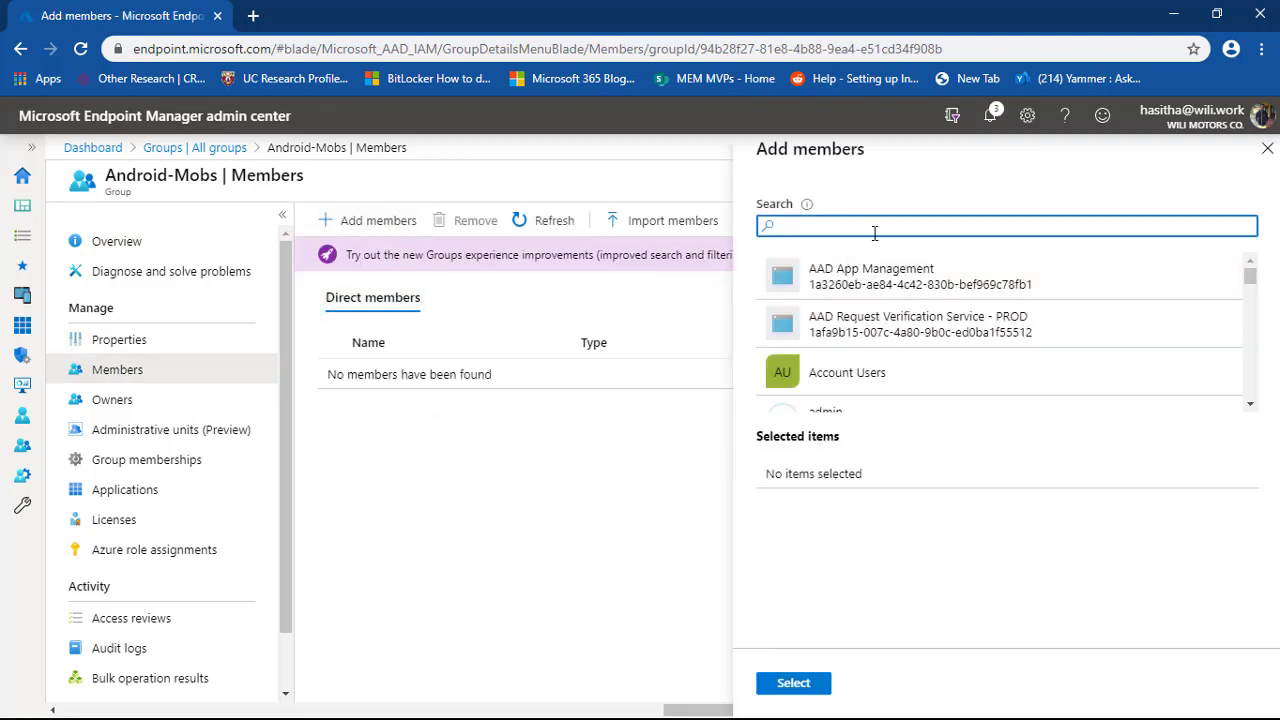
{"action": "left_click_drag", "start_coordinate": [1250, 278], "coordinate": [1252, 396]}
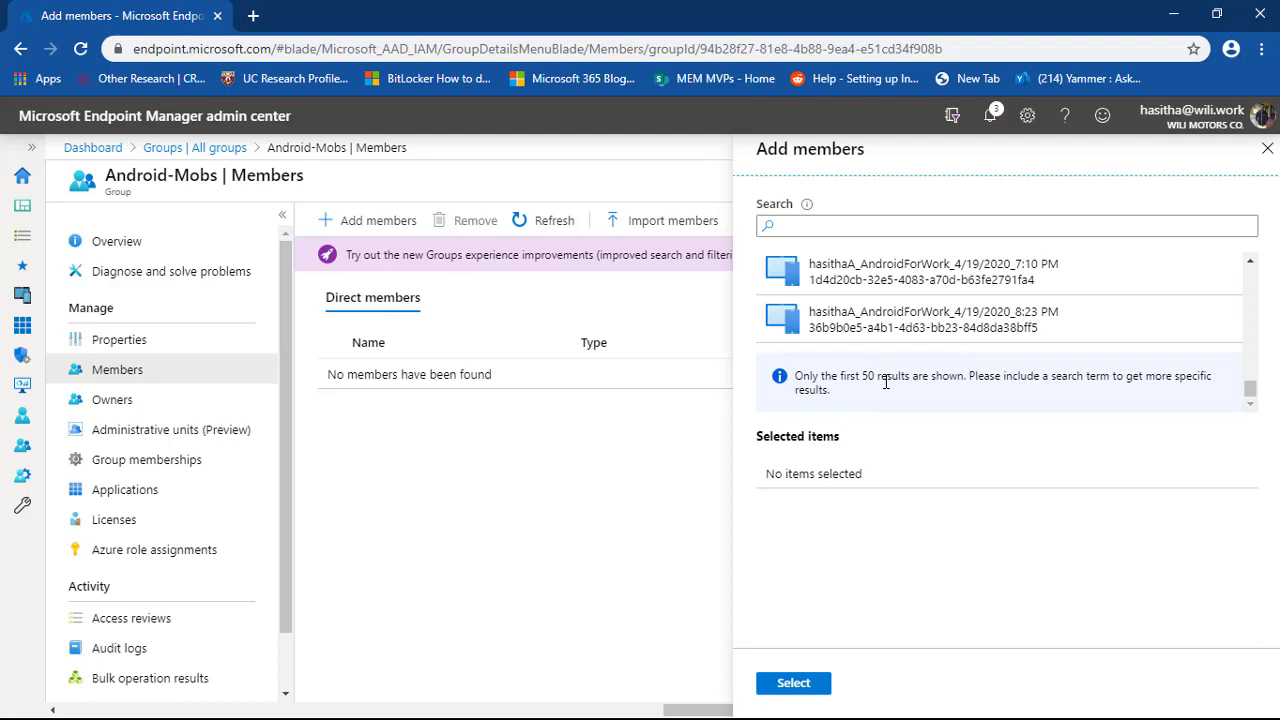
{"action": "left_click", "coordinate": [850, 225]}
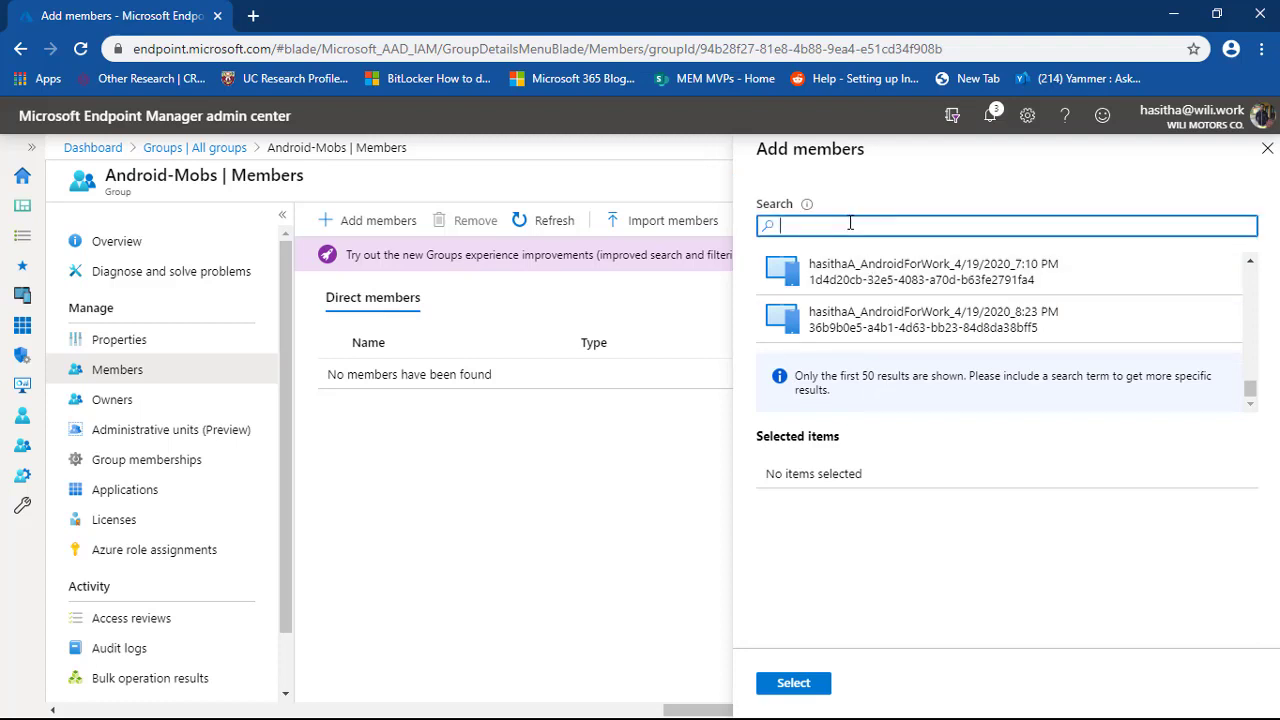
{"action": "type", "text": "hasitha"}
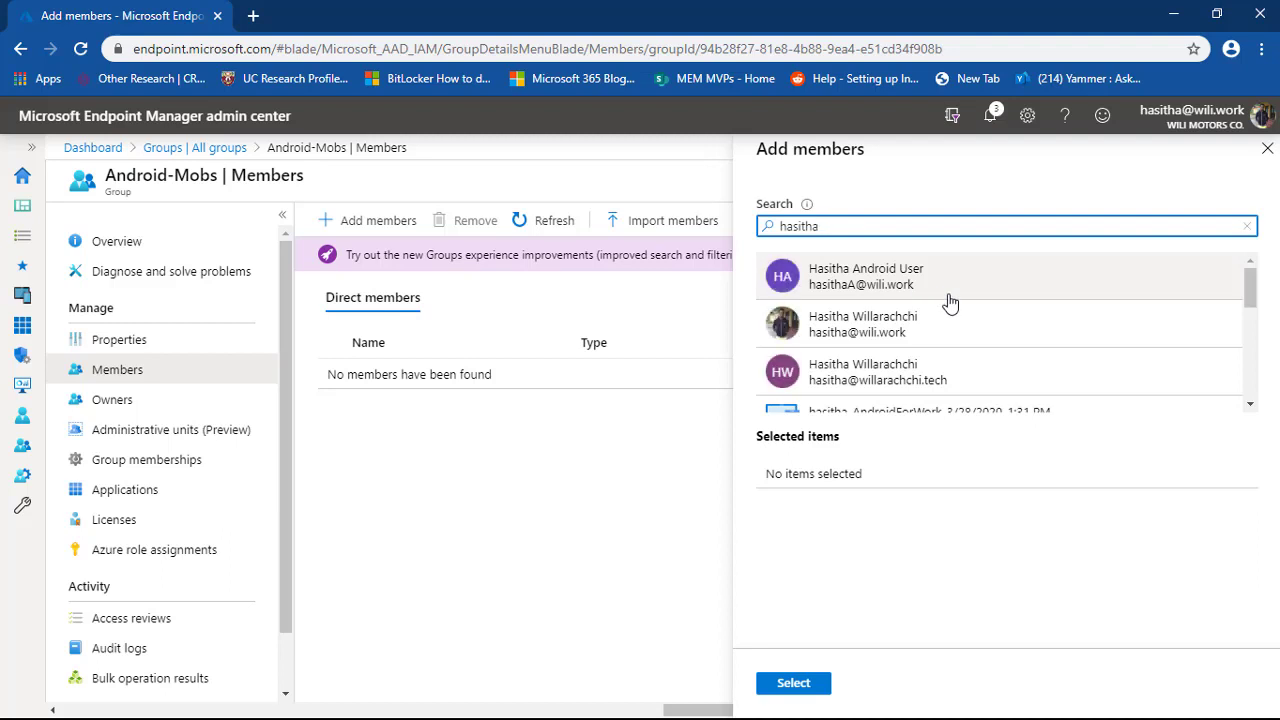
{"action": "scroll", "coordinate": [950, 302], "scroll_direction": "down", "scroll_amount": 3}
{"action": "scroll", "coordinate": [950, 302], "scroll_direction": "down", "scroll_amount": 2}
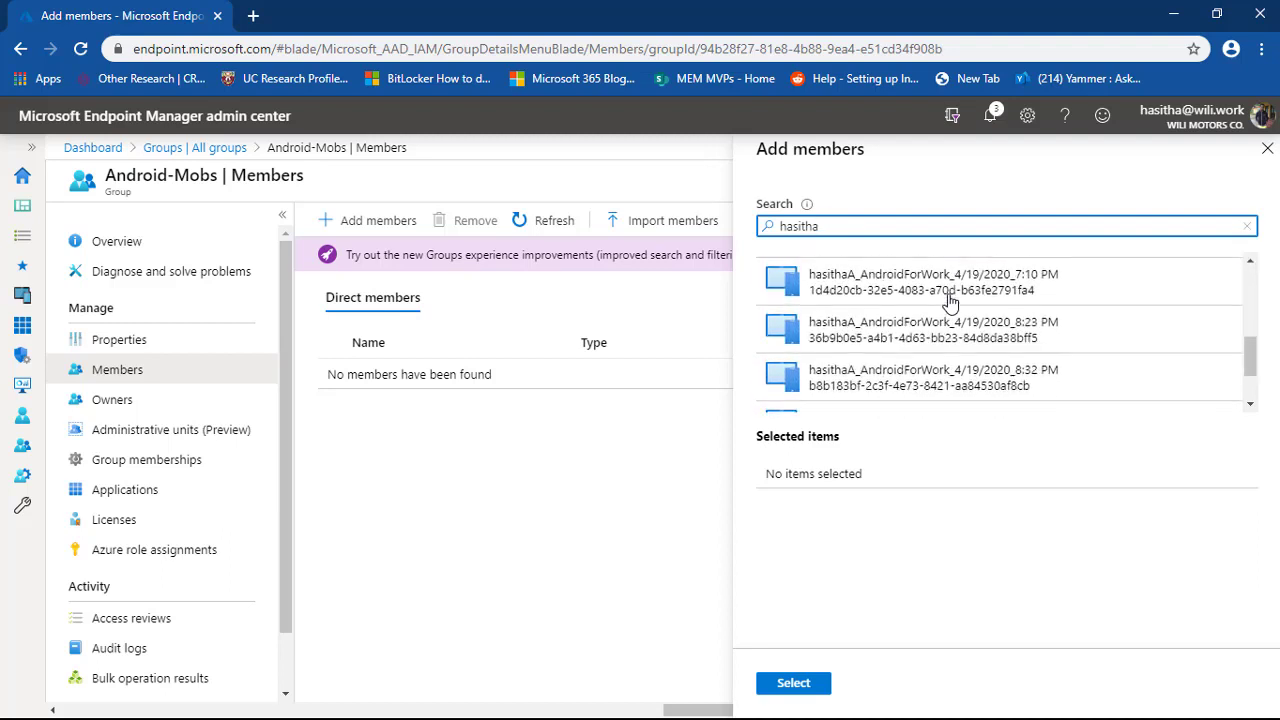
{"action": "scroll", "coordinate": [950, 302], "scroll_direction": "down", "scroll_amount": 2}
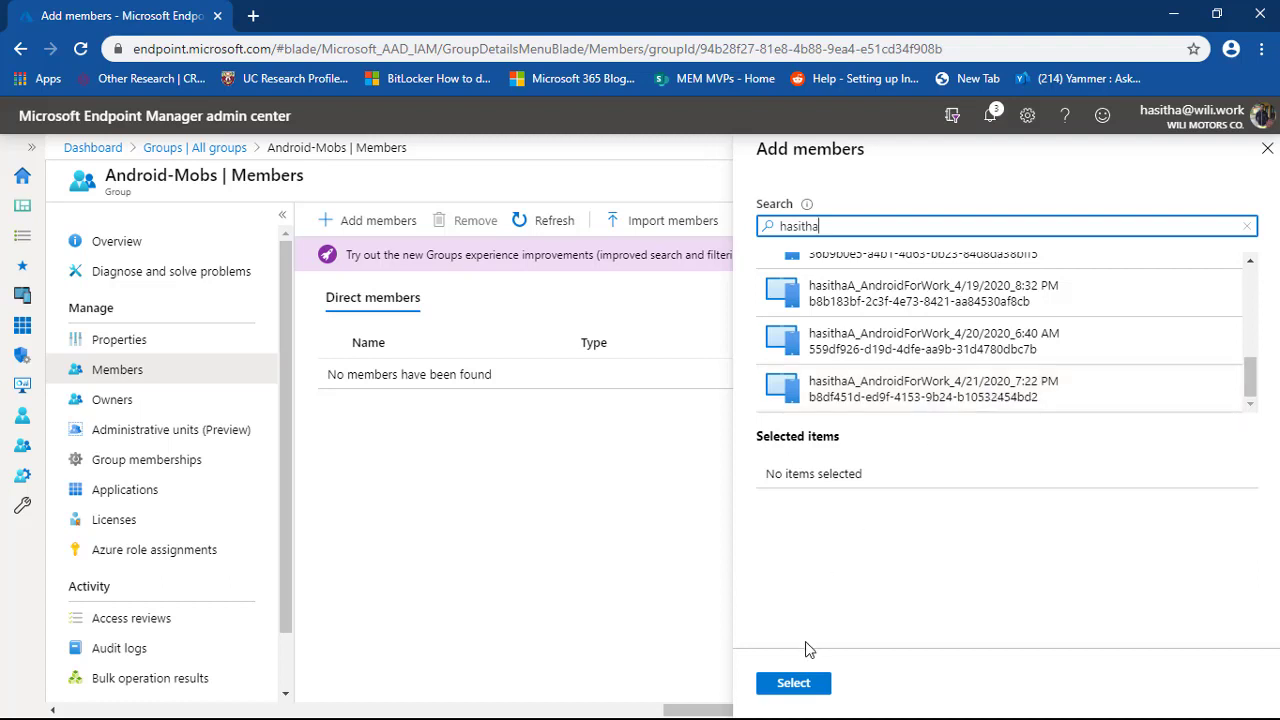
{"action": "left_click", "coordinate": [1267, 148]}
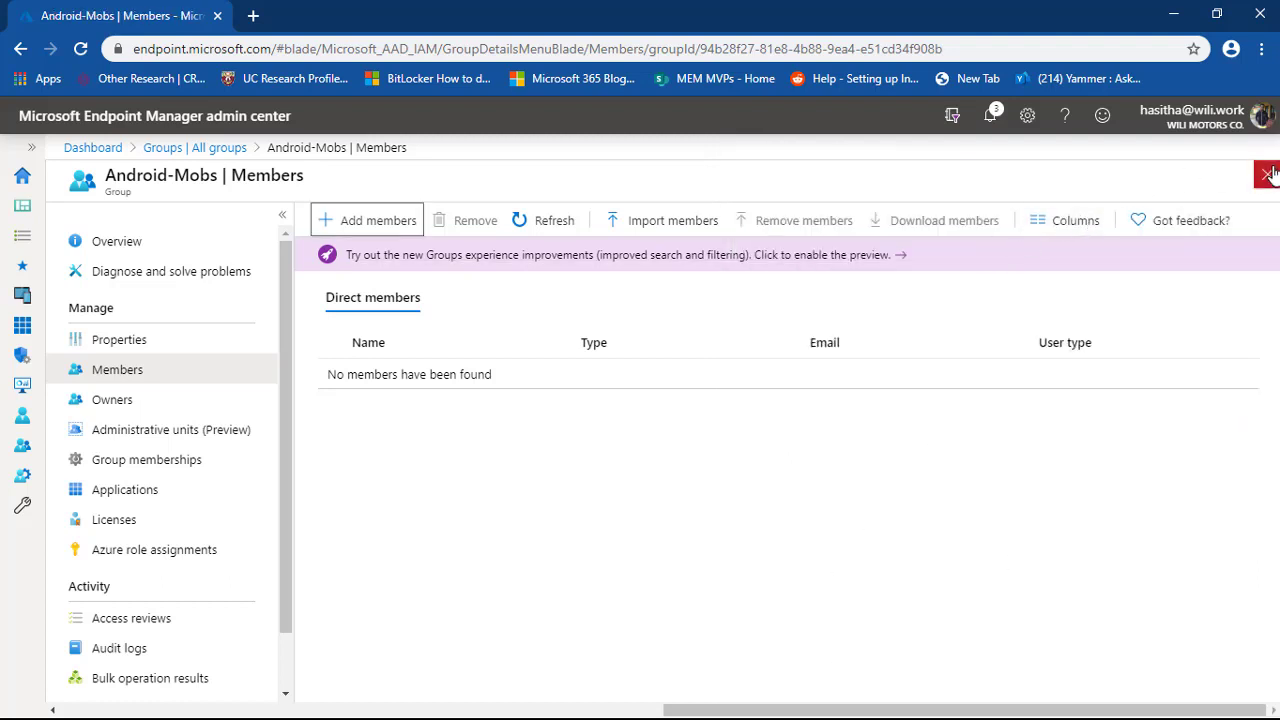
Step: Return to the Android devices list and open the enrolled phone's overview to check its device name
{"action": "left_click", "coordinate": [190, 148]}
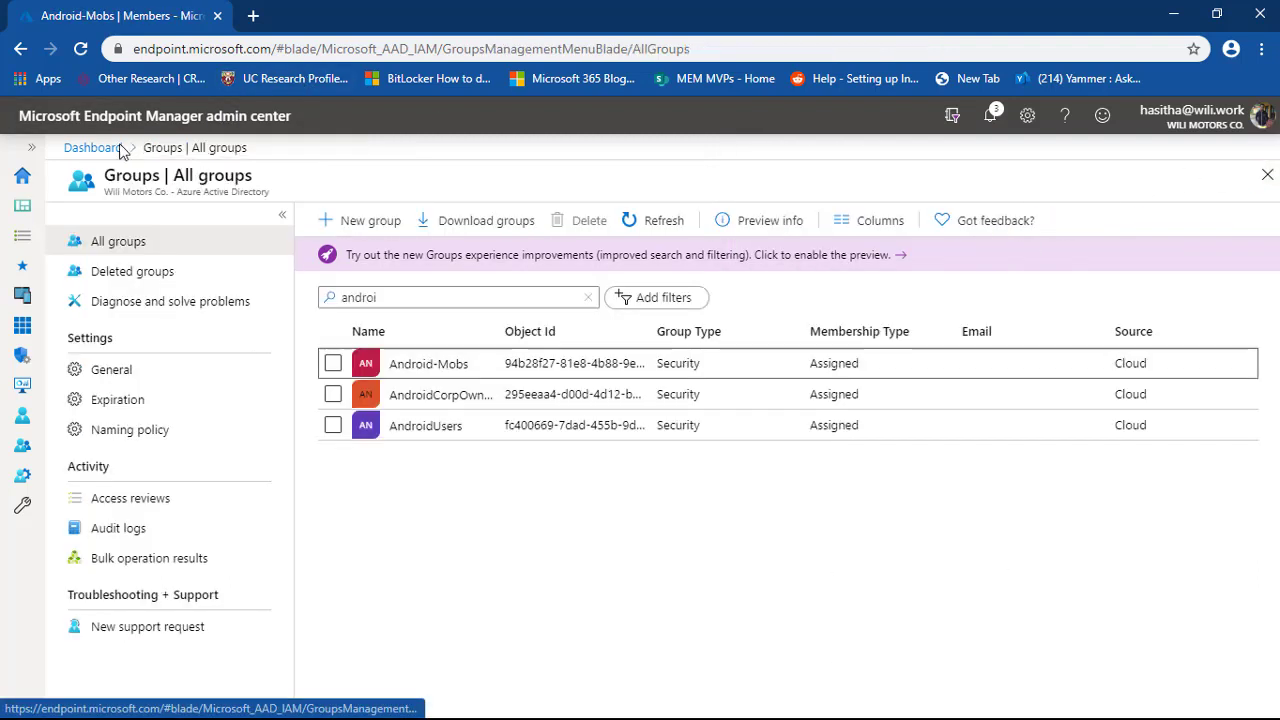
{"action": "left_click", "coordinate": [14, 302]}
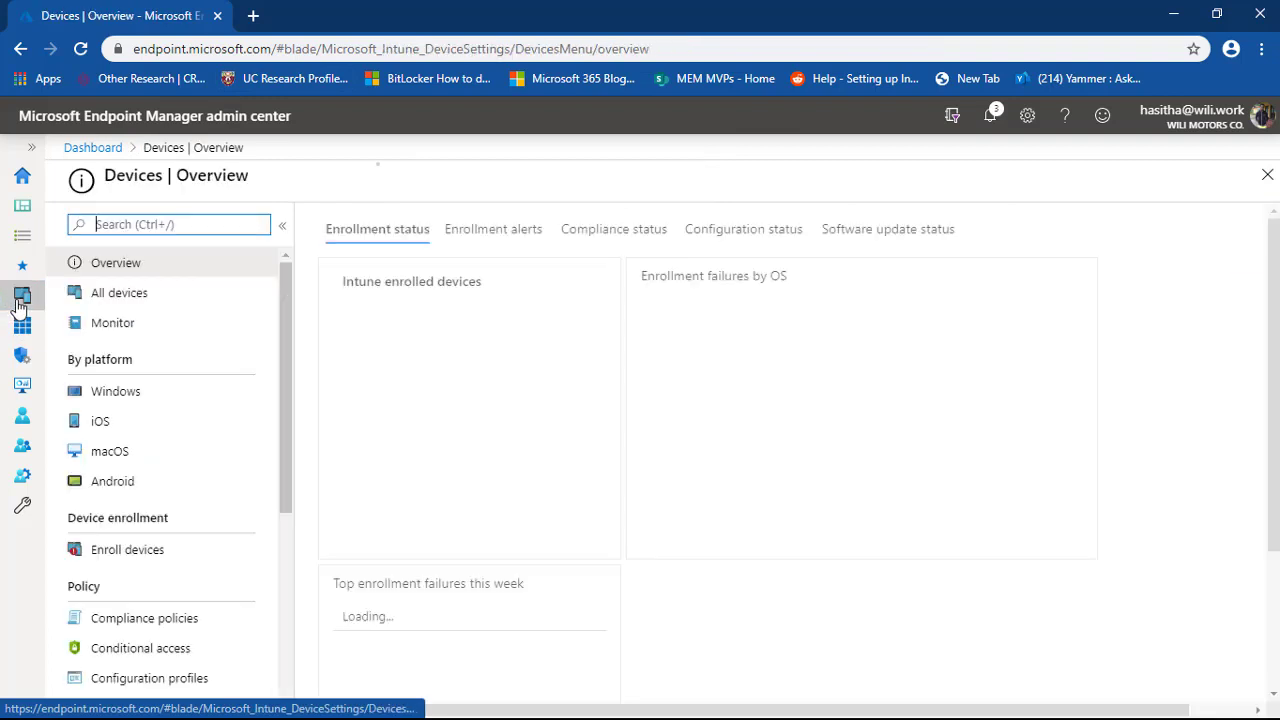
{"action": "left_click", "coordinate": [95, 481]}
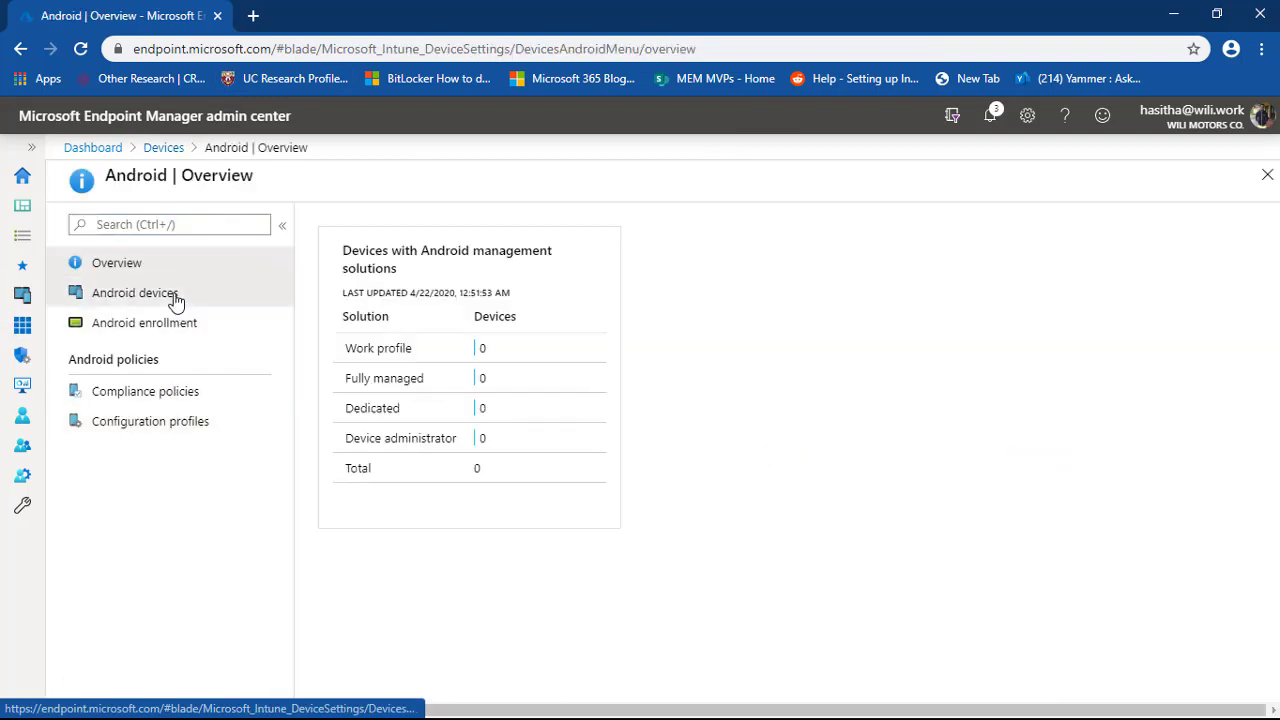
{"action": "left_click", "coordinate": [150, 292]}
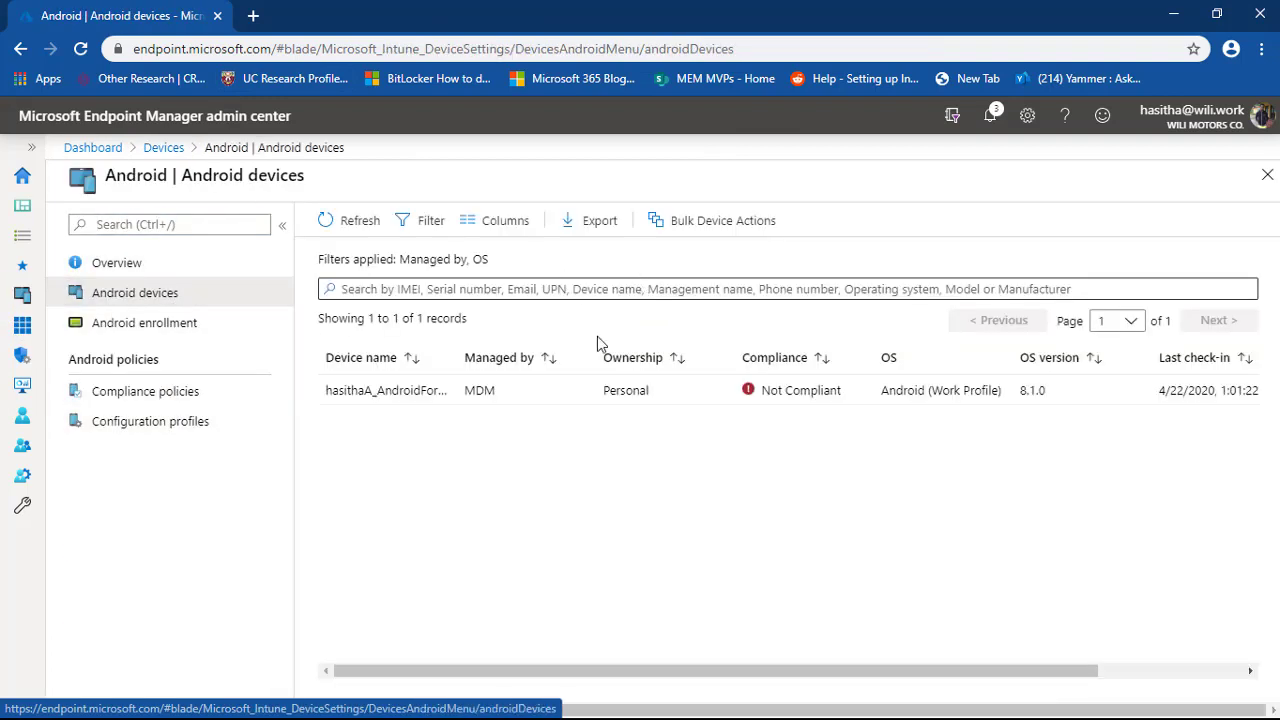
{"action": "left_click", "coordinate": [420, 390]}
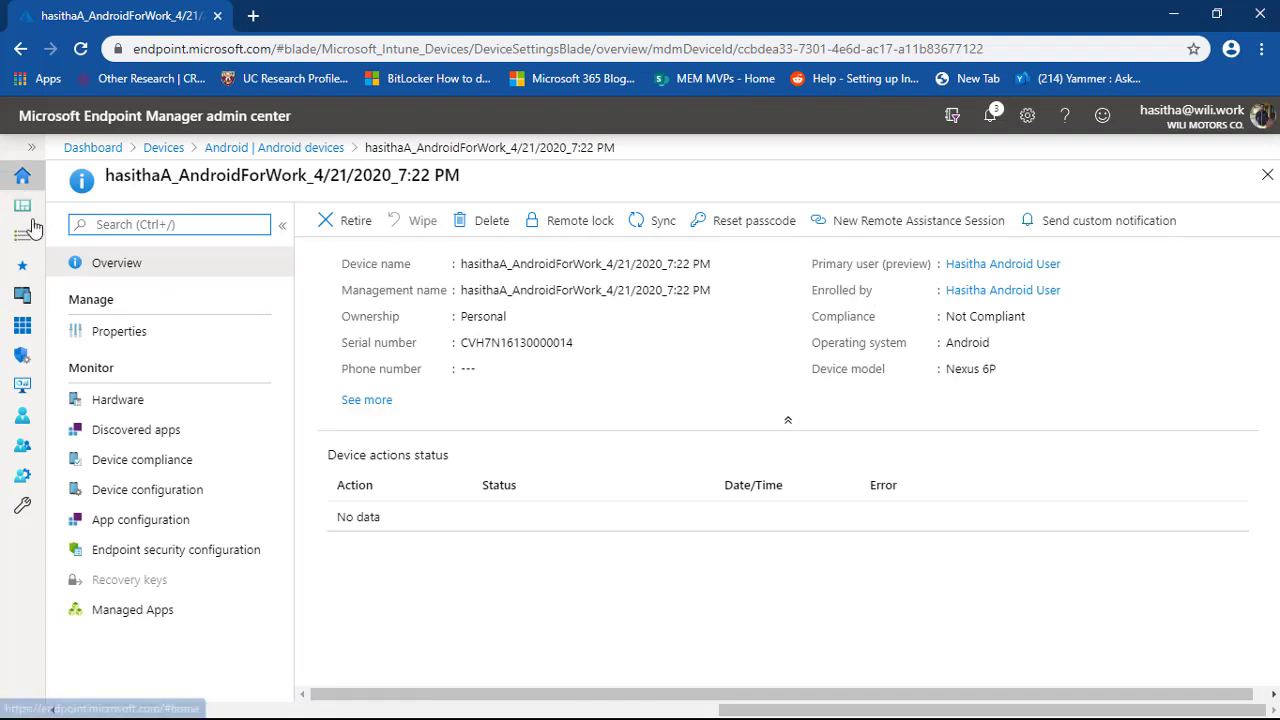
Step: Search all groups for "android" and open the members of the Android-Mobs group
{"action": "left_click", "coordinate": [22, 476]}
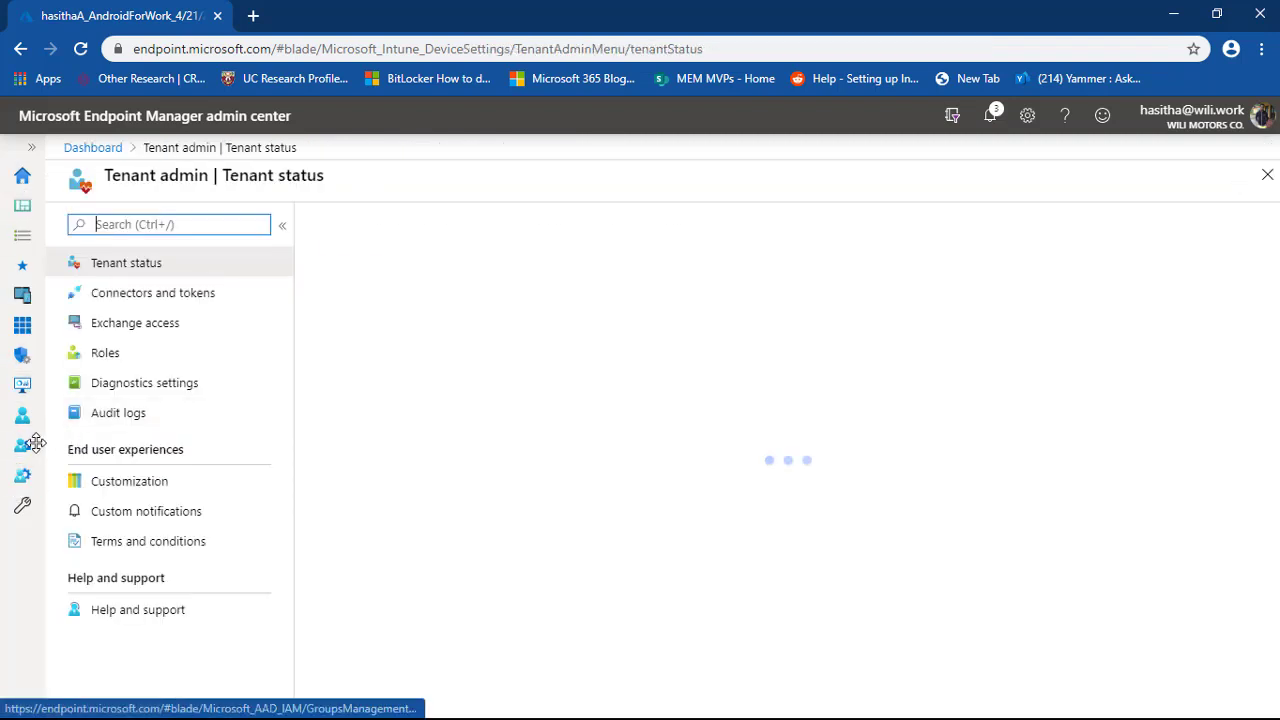
{"action": "left_click", "coordinate": [22, 446]}
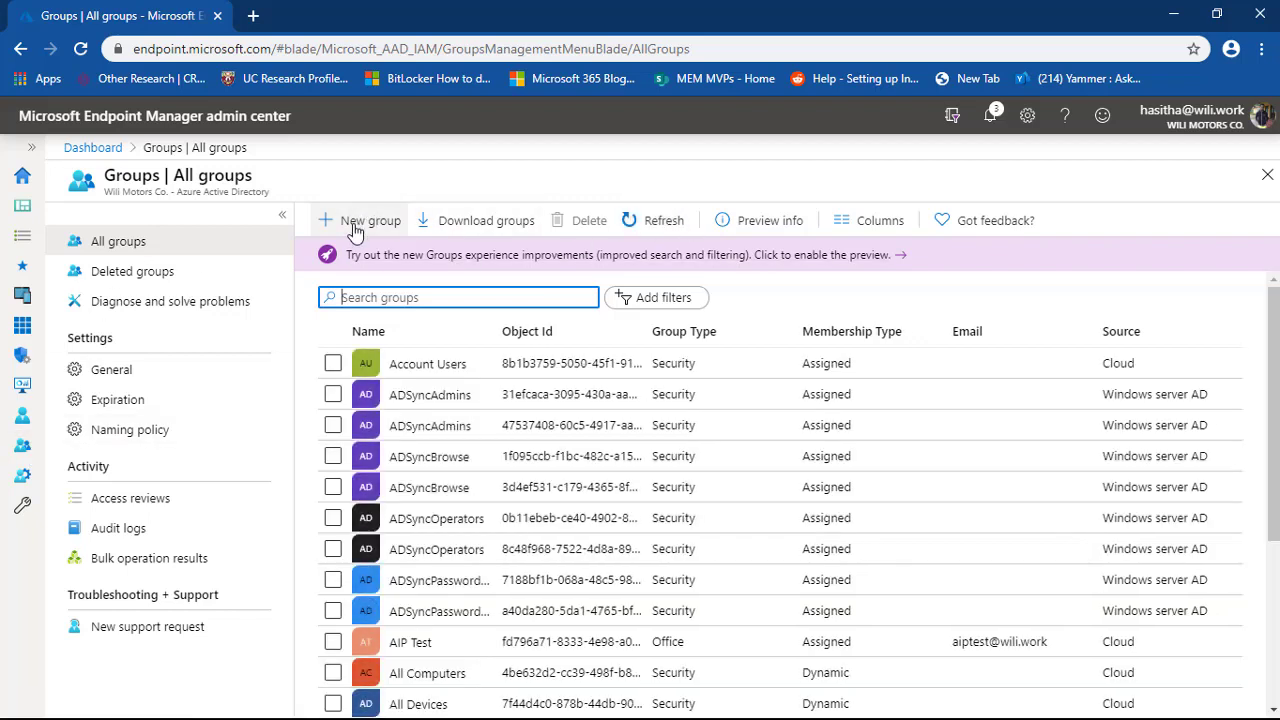
{"action": "type", "text": "android"}
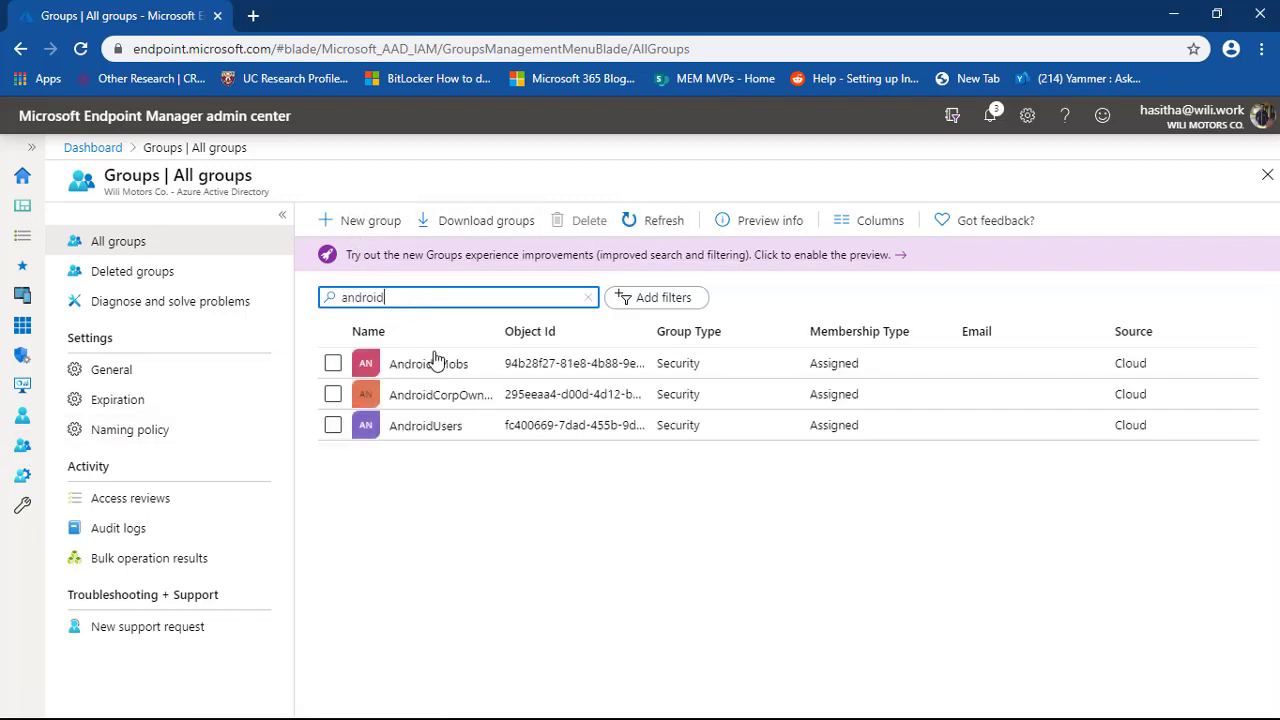
{"action": "left_click", "coordinate": [432, 363]}
{"action": "left_click", "coordinate": [118, 369]}
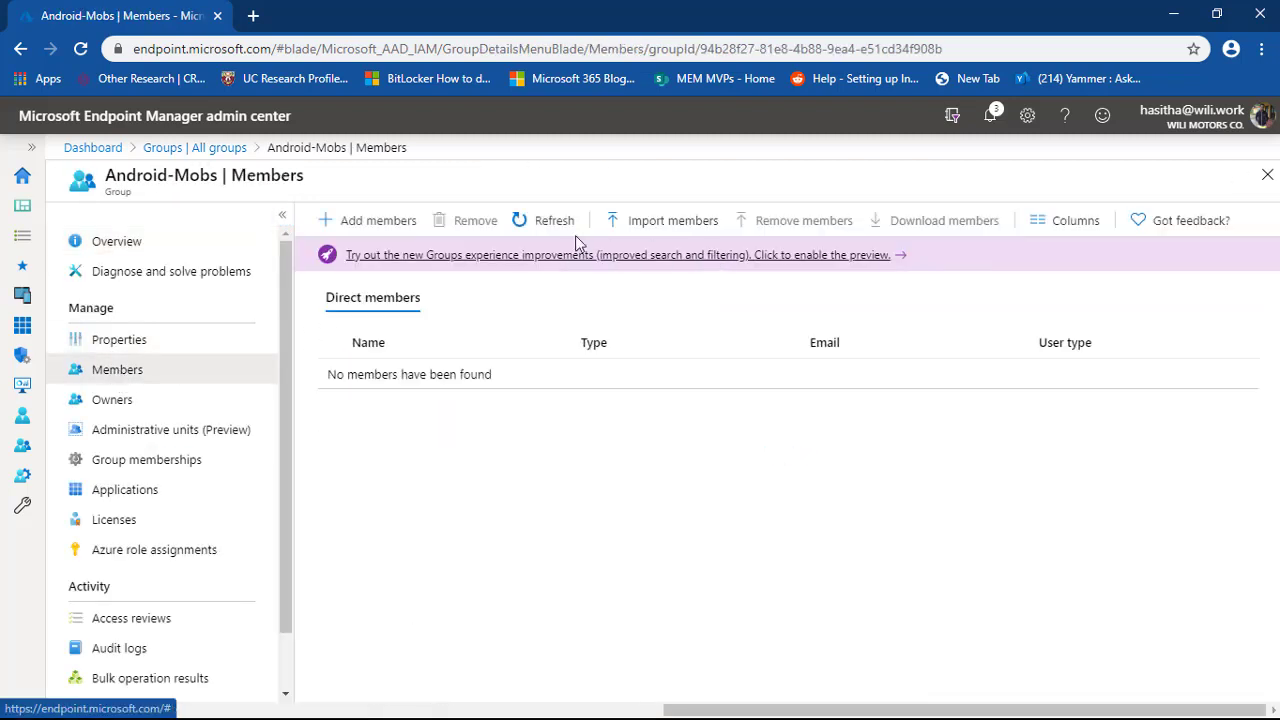
Step: Search by the device owner's first name and add the AndroidForWork device dated 4/21/2020 7:22 PM as a group member
{"action": "left_click", "coordinate": [366, 224]}
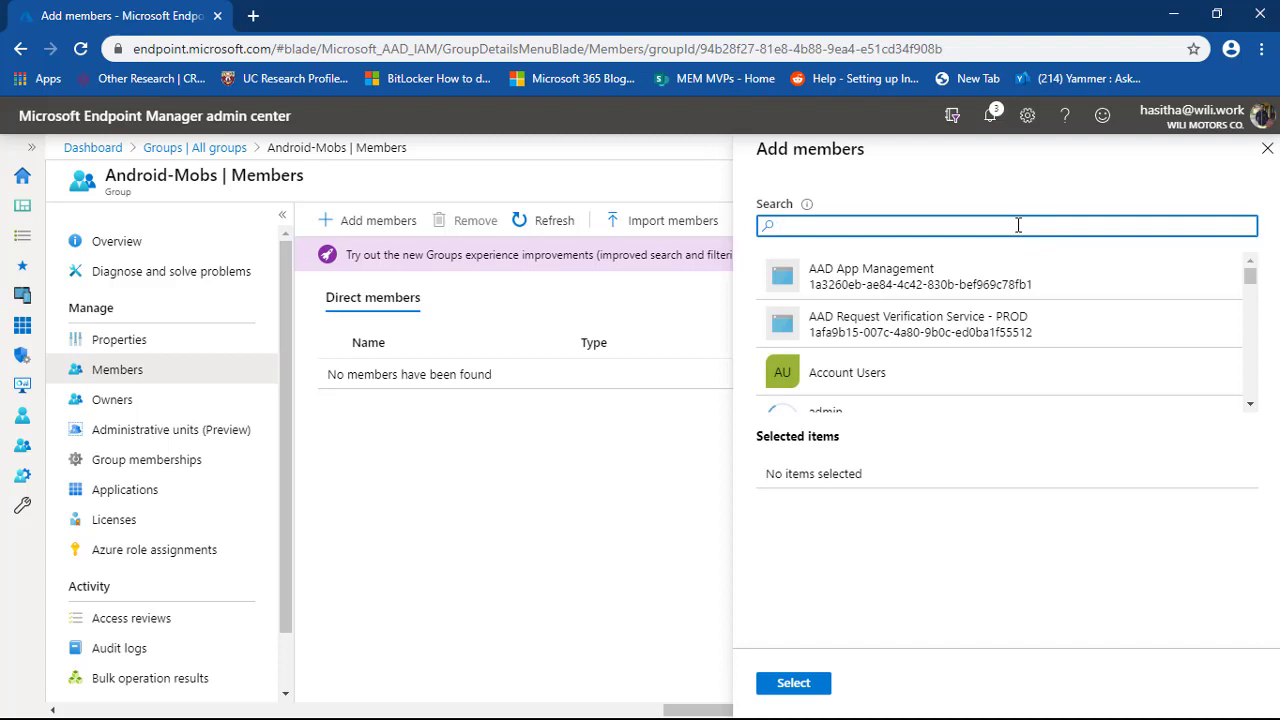
{"action": "type", "text": "hasitha"}
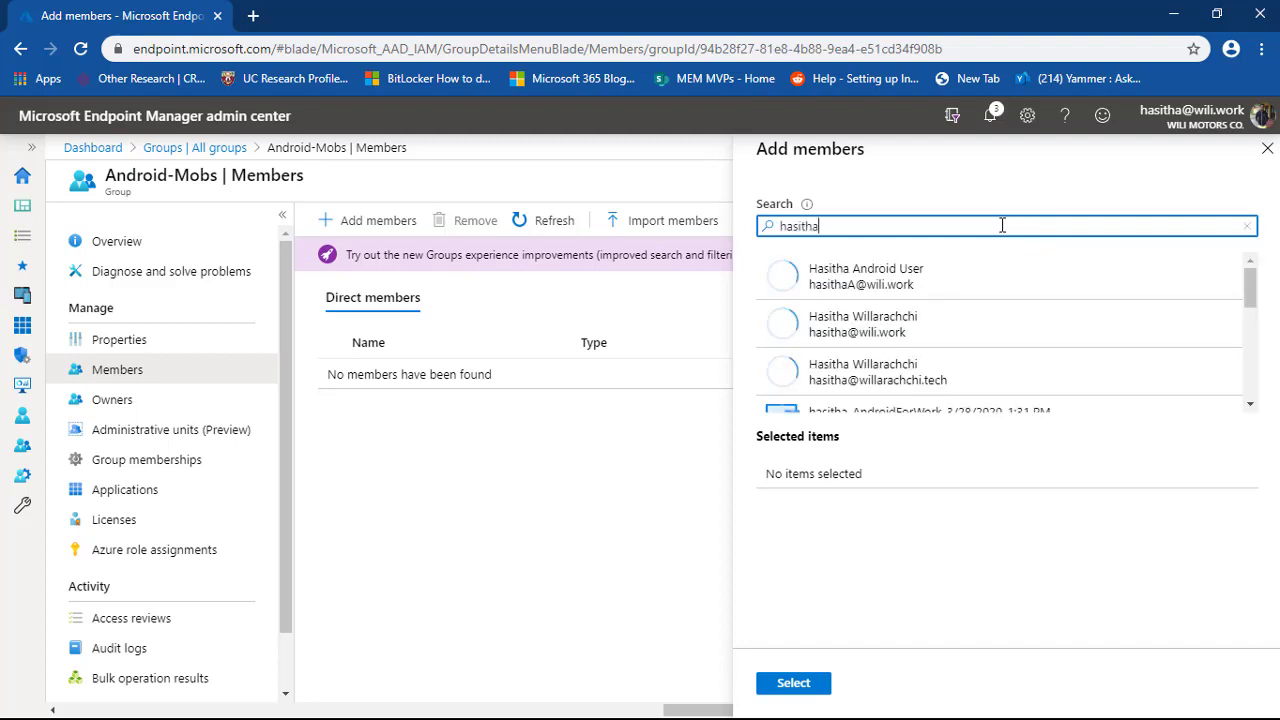
{"action": "scroll", "coordinate": [990, 368], "scroll_direction": "down", "scroll_amount": 5}
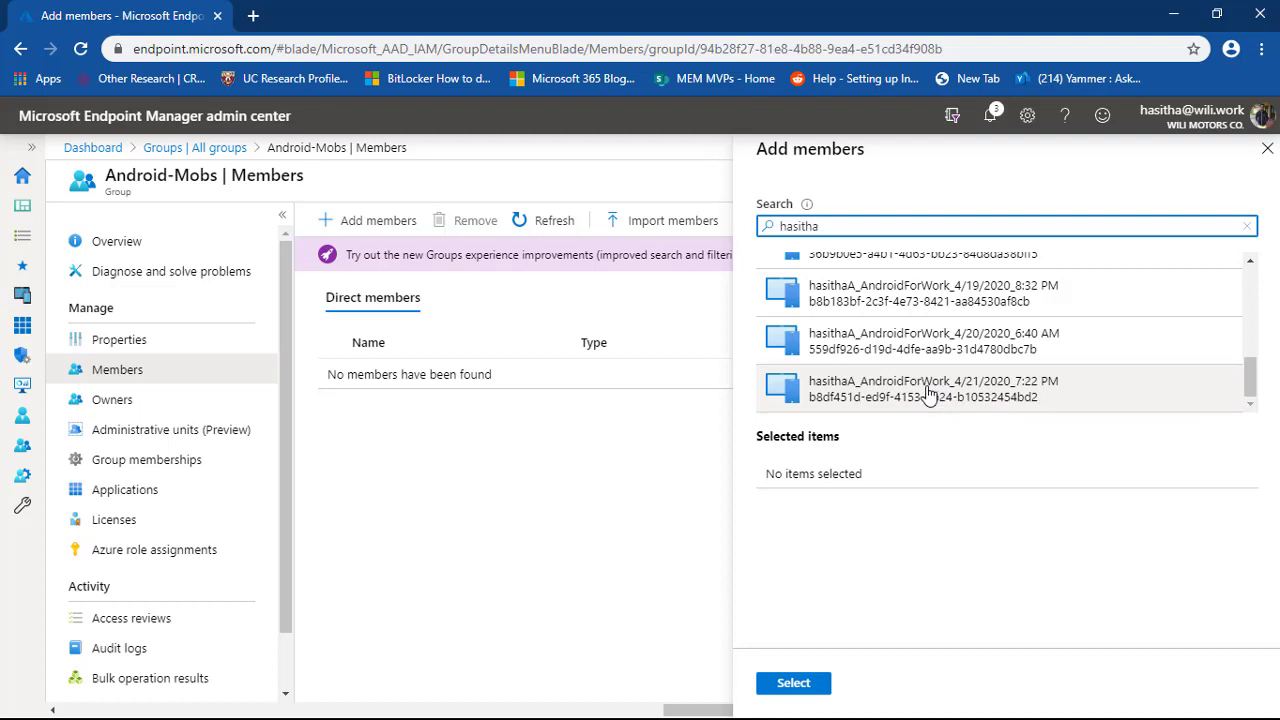
{"action": "left_click", "coordinate": [942, 396]}
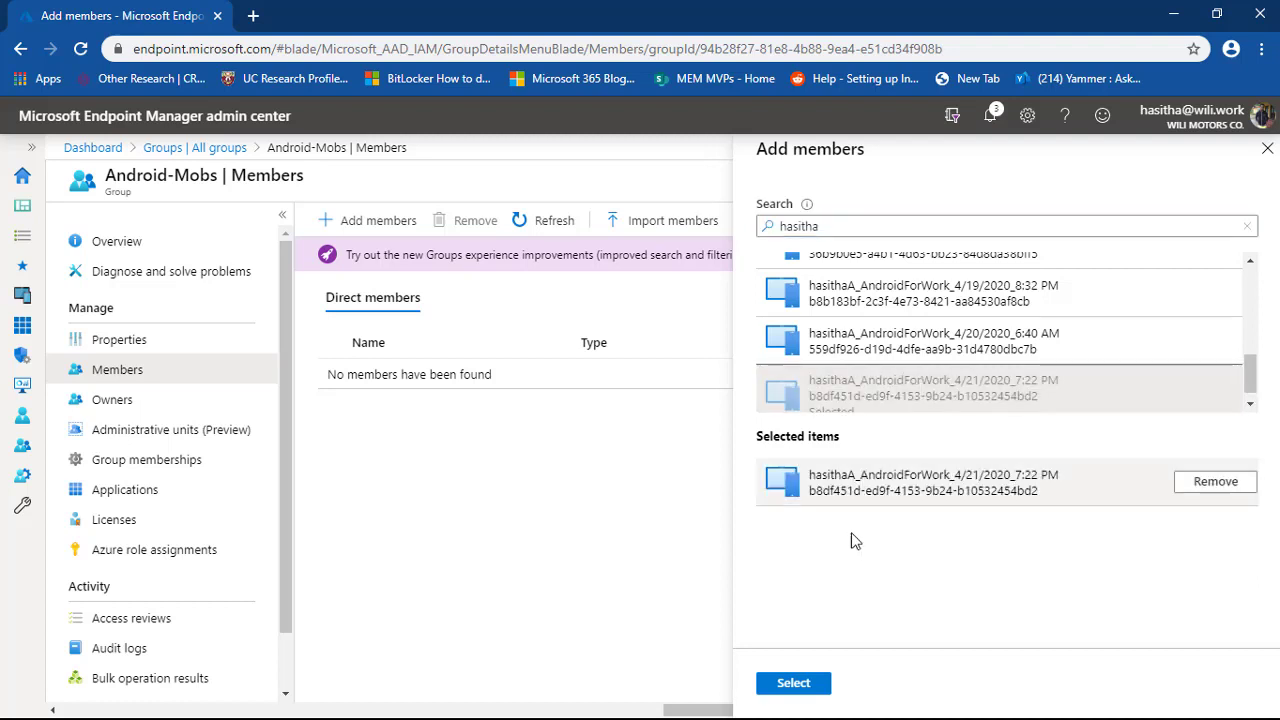
{"action": "left_click", "coordinate": [803, 685]}
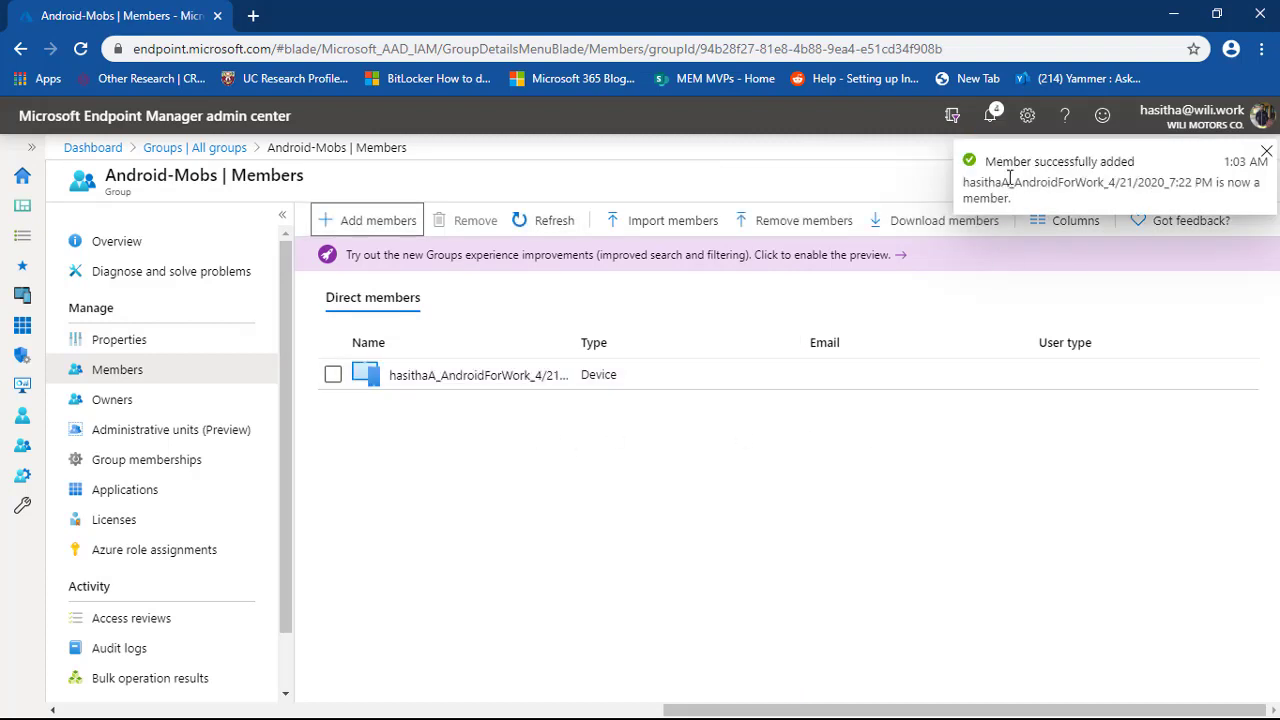
Step: Leave the group, open the Android devices list to check the phone's compliance, and view the Android compliance policies
{"action": "left_click", "coordinate": [182, 148]}
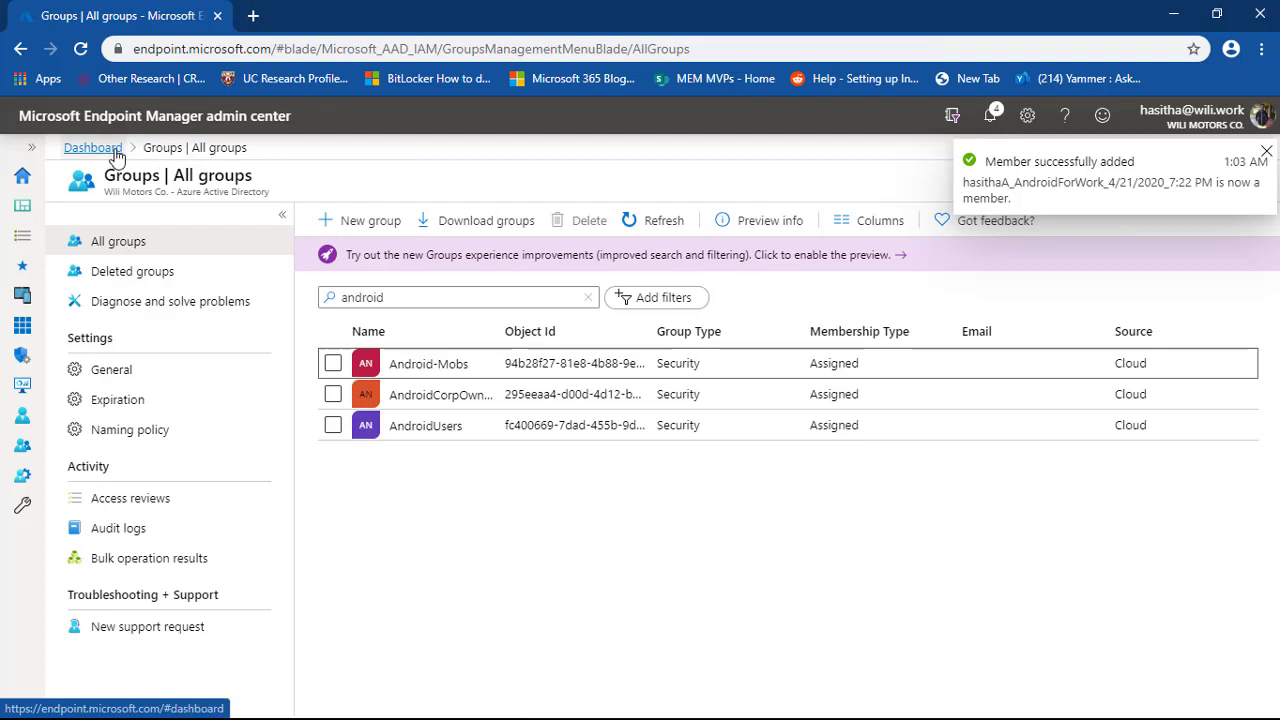
{"action": "left_click", "coordinate": [17, 311]}
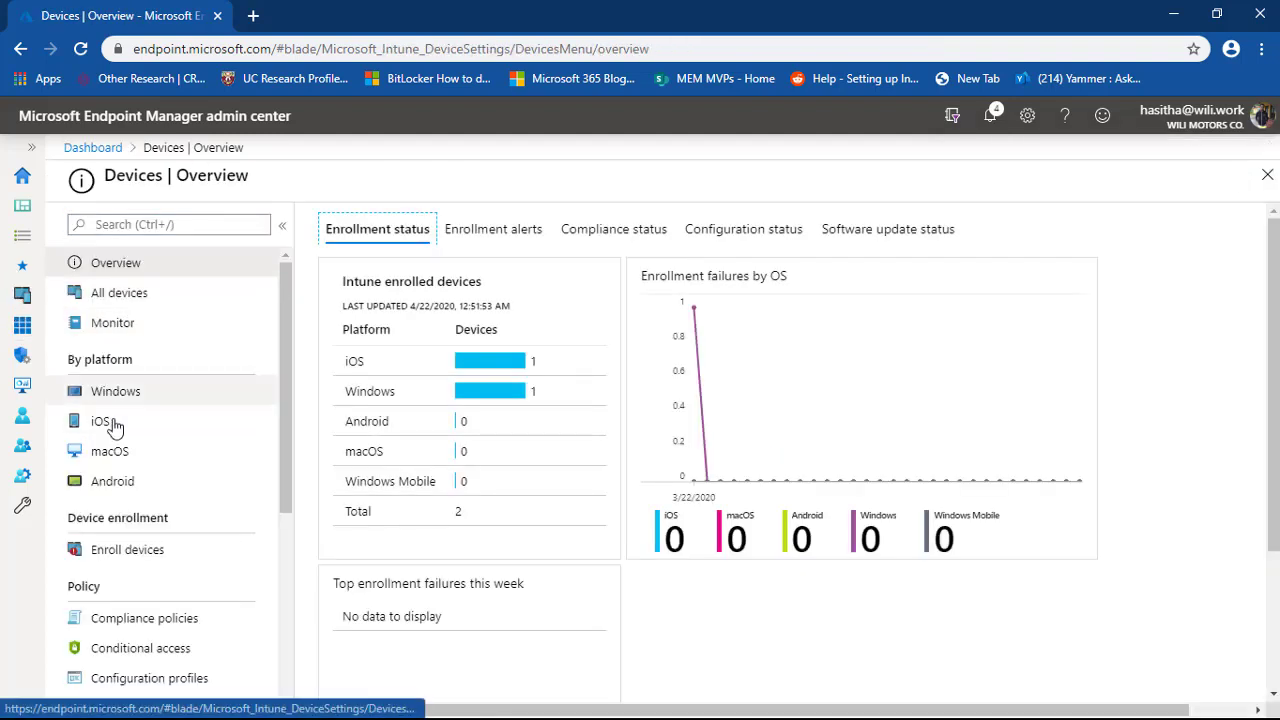
{"action": "left_click", "coordinate": [115, 485]}
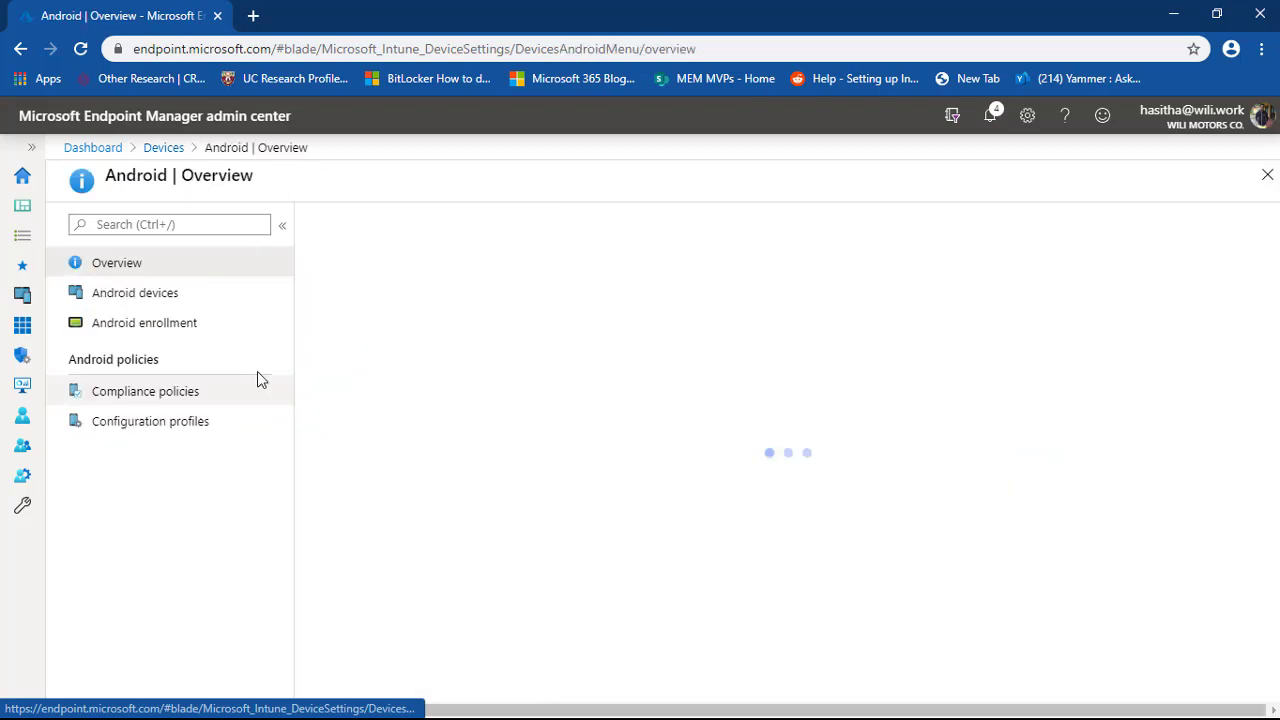
{"action": "left_click", "coordinate": [146, 292]}
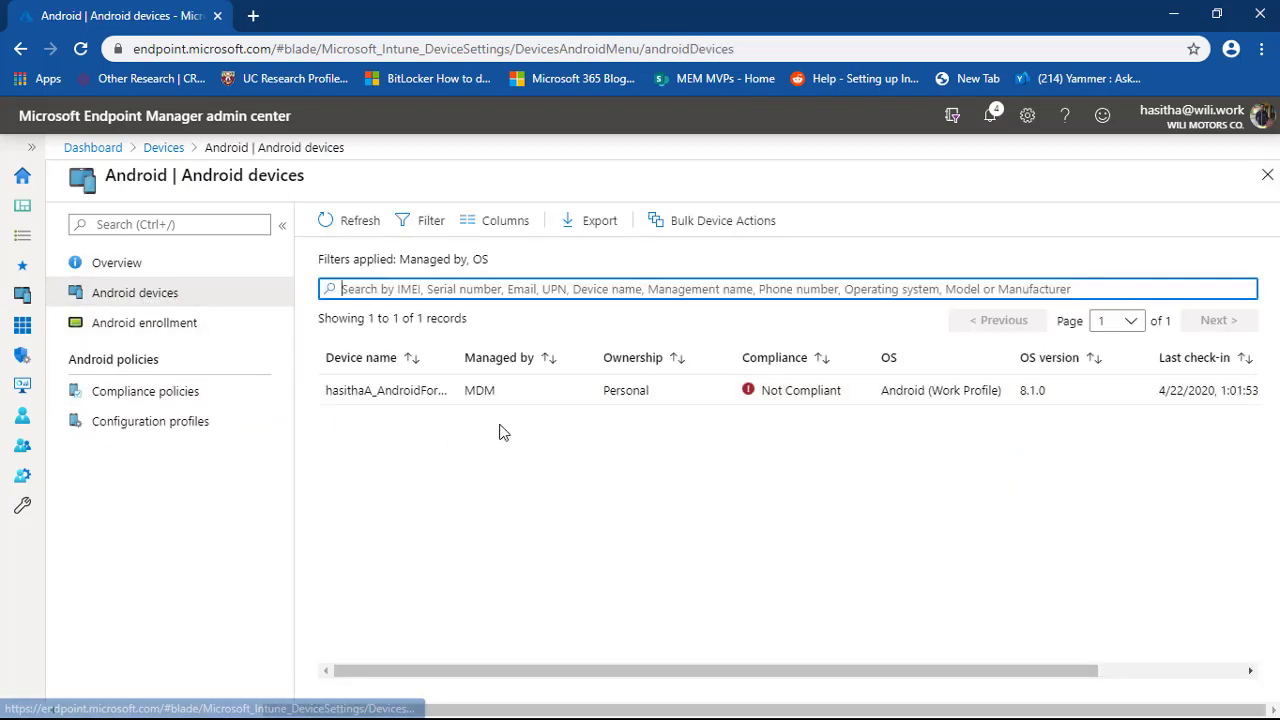
{"action": "left_click", "coordinate": [130, 393]}
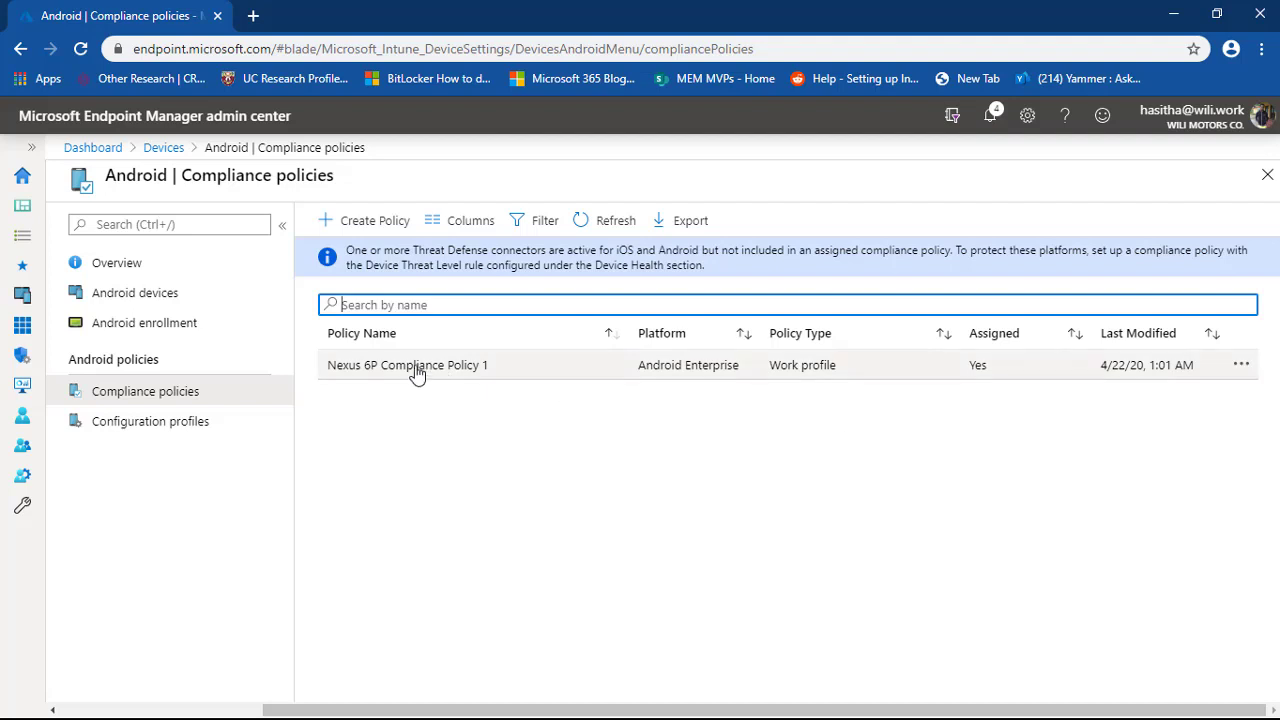
Step: Return to the Android devices list and open the enrolled phone's overview
{"action": "left_click", "coordinate": [156, 298]}
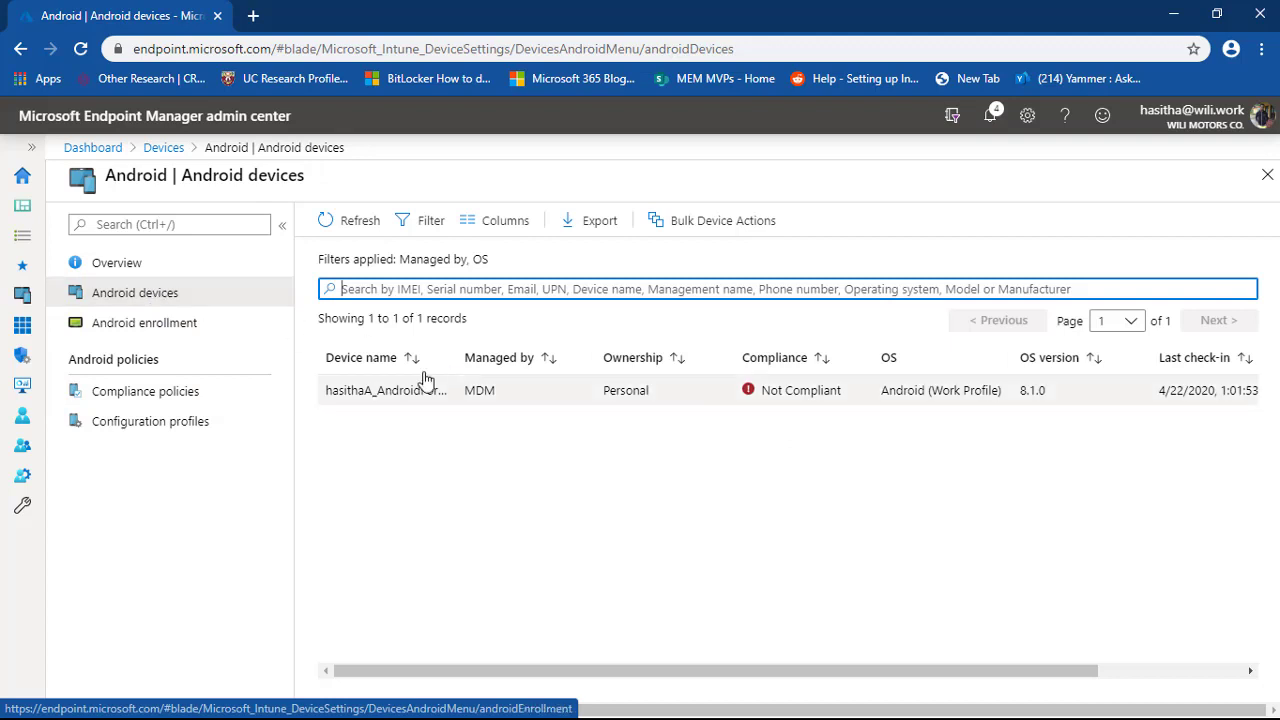
{"action": "left_click", "coordinate": [180, 324]}
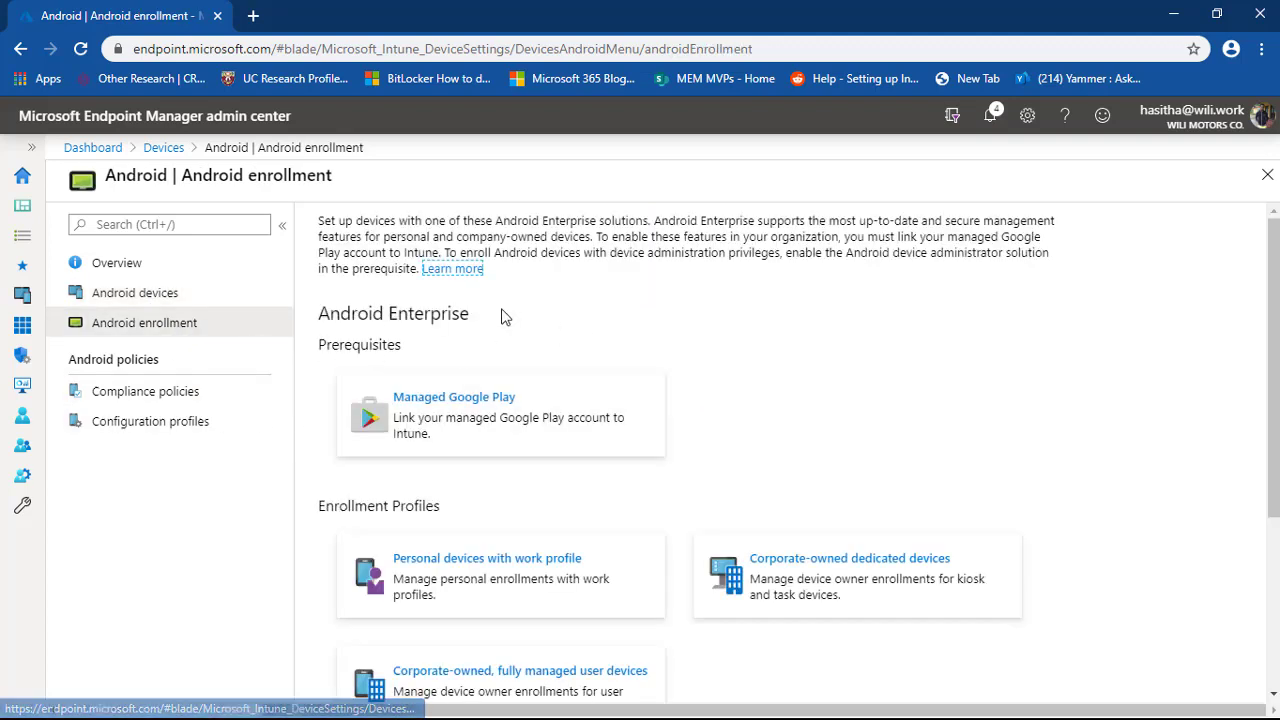
{"action": "left_click", "coordinate": [150, 296]}
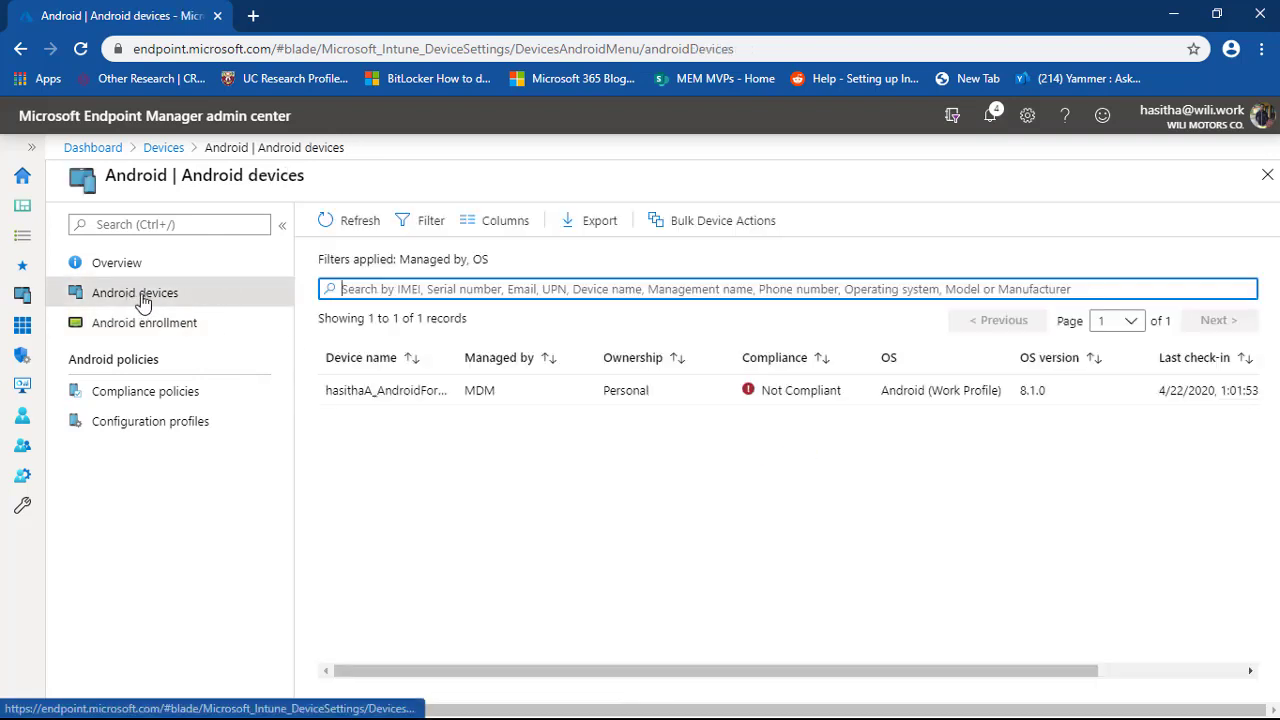
{"action": "left_click", "coordinate": [406, 394]}
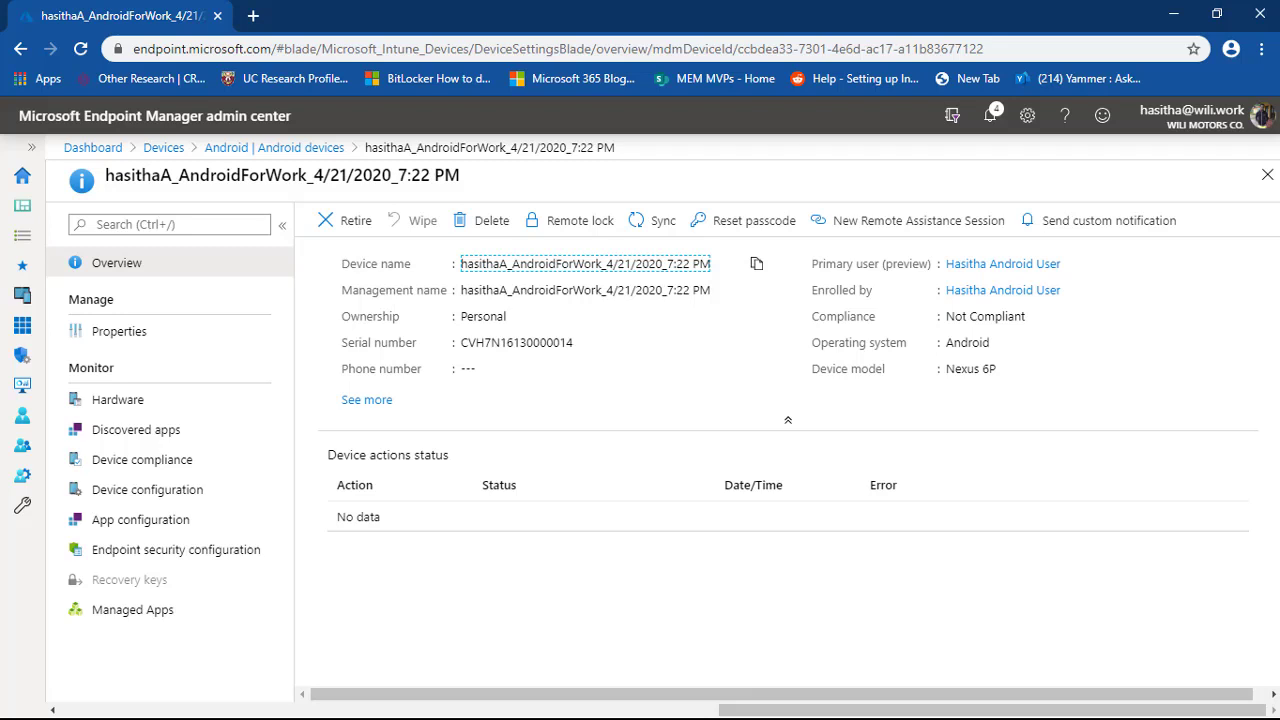
Step: Switch to the AirServer phone mirror and arrange it beside the browser, with the browser on the right half of the desktop
{"action": "key", "text": "alt+Tab"}
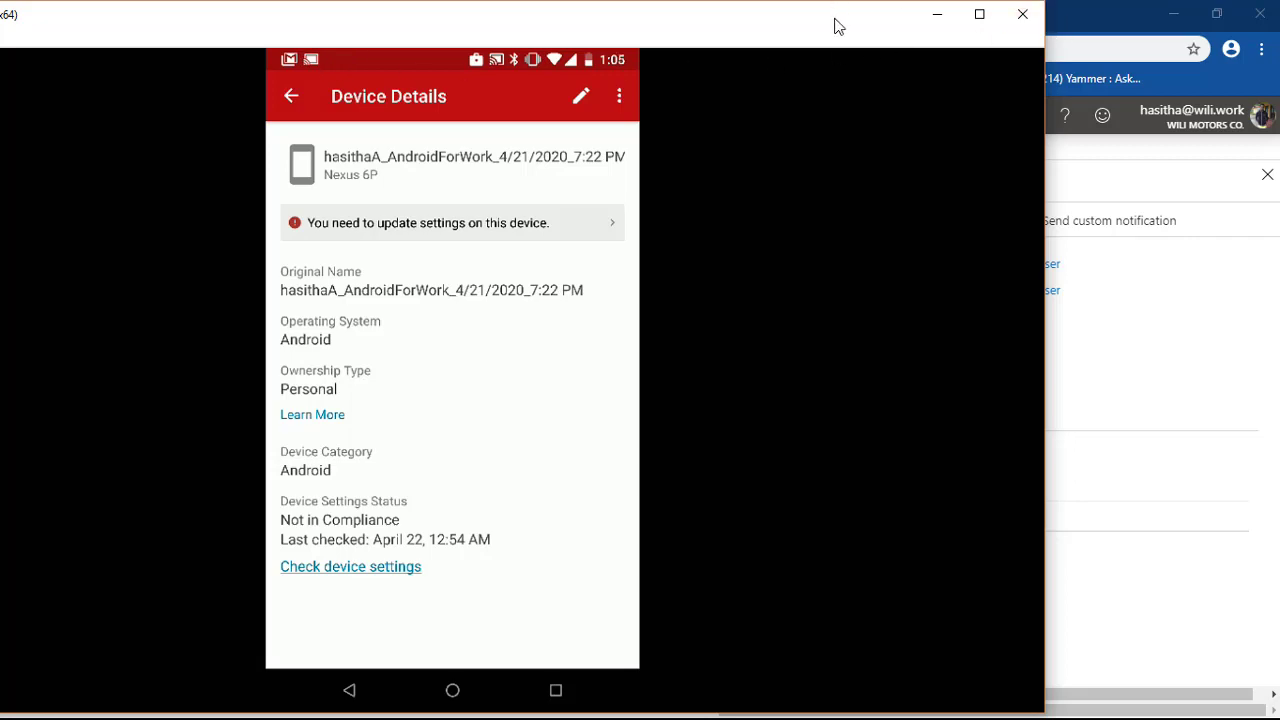
{"action": "left_click_drag", "start_coordinate": [838, 26], "coordinate": [730, 138]}
{"action": "left_click", "coordinate": [932, 28]}
{"action": "key", "text": "super+Right"}
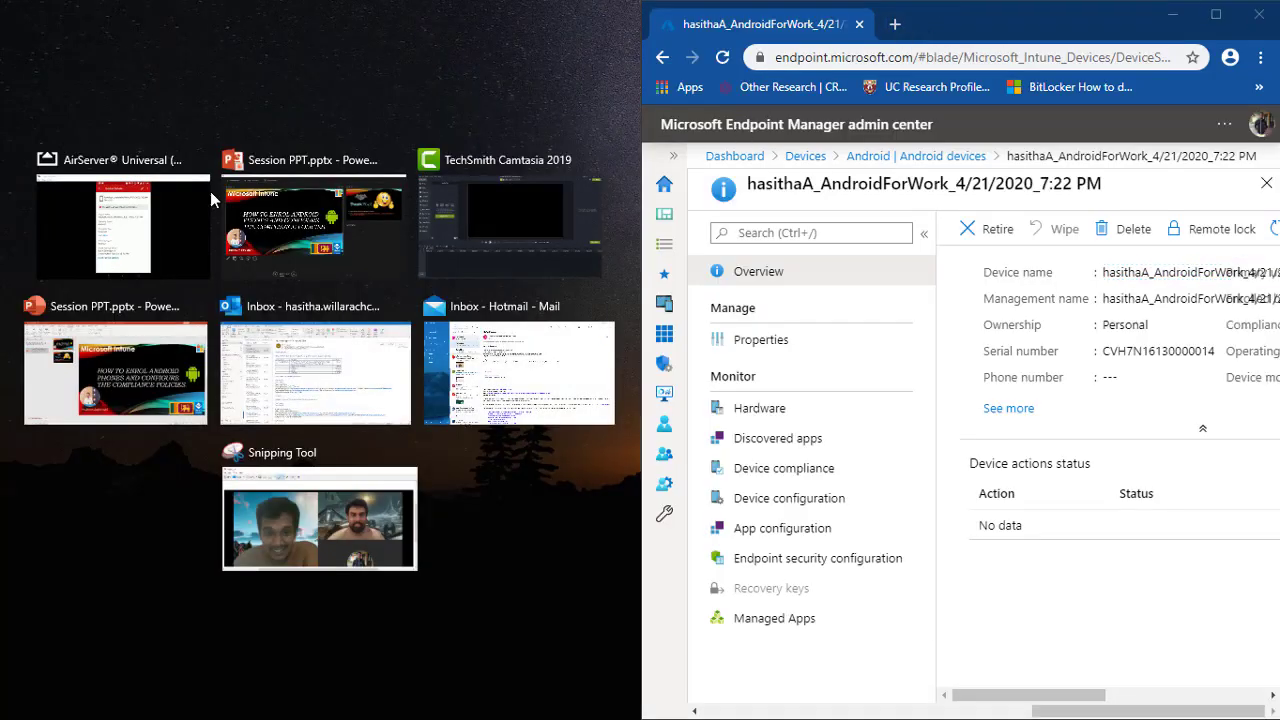
{"action": "left_click", "coordinate": [111, 241]}
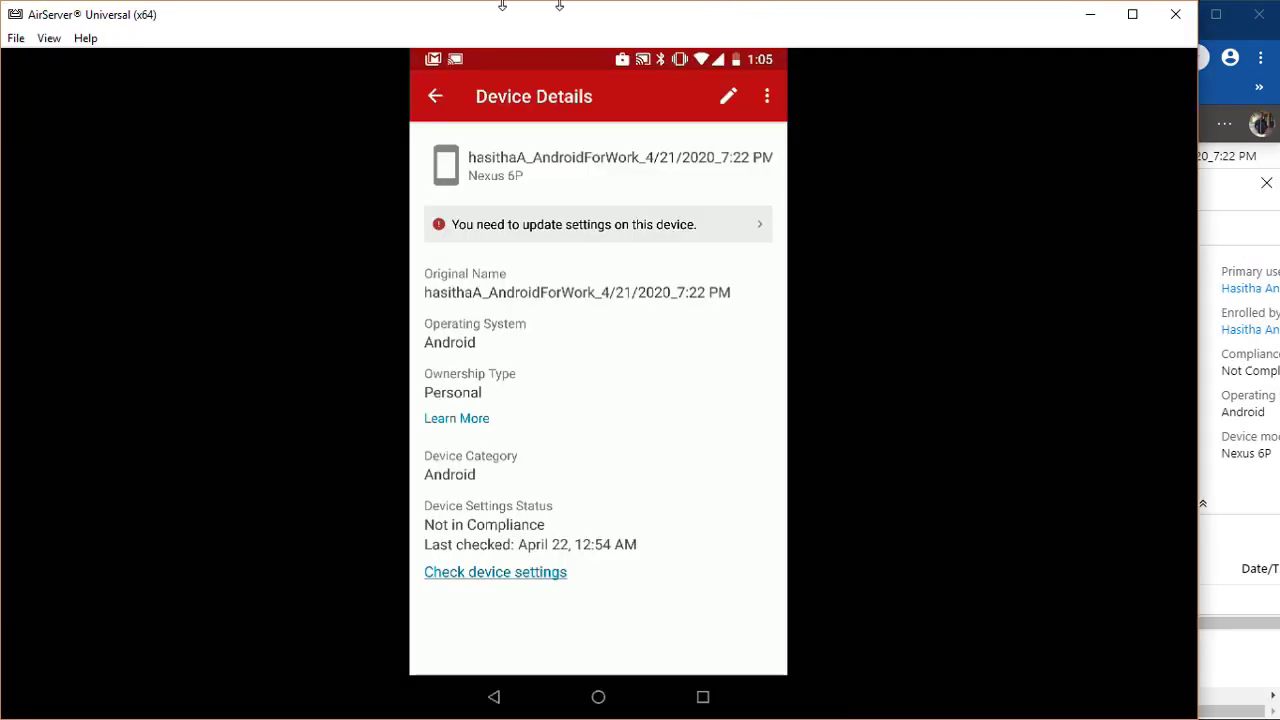
{"action": "left_click_drag", "start_coordinate": [808, 33], "coordinate": [349, 50]}
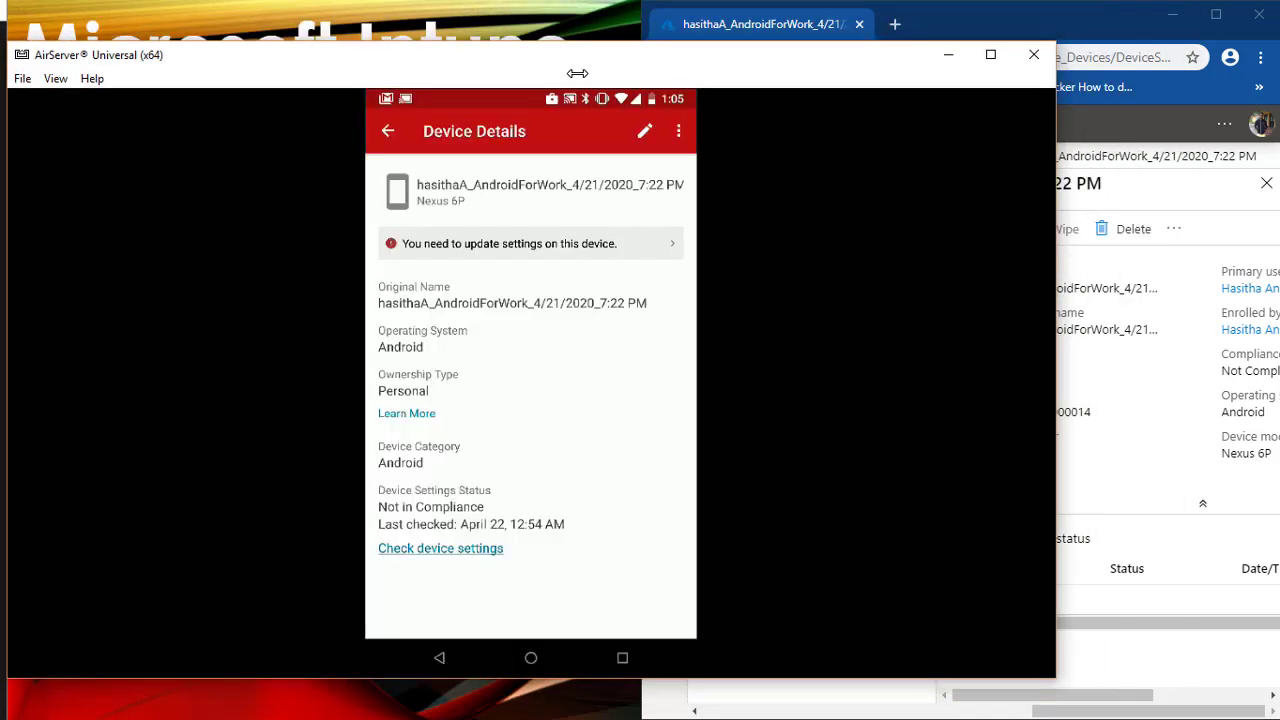
{"action": "left_click_drag", "start_coordinate": [682, 58], "coordinate": [2, 30]}
Step: Examine the device overview in the browser and widen its window up to the edge of the mirrored phone screen
{"action": "left_click", "coordinate": [872, 241]}
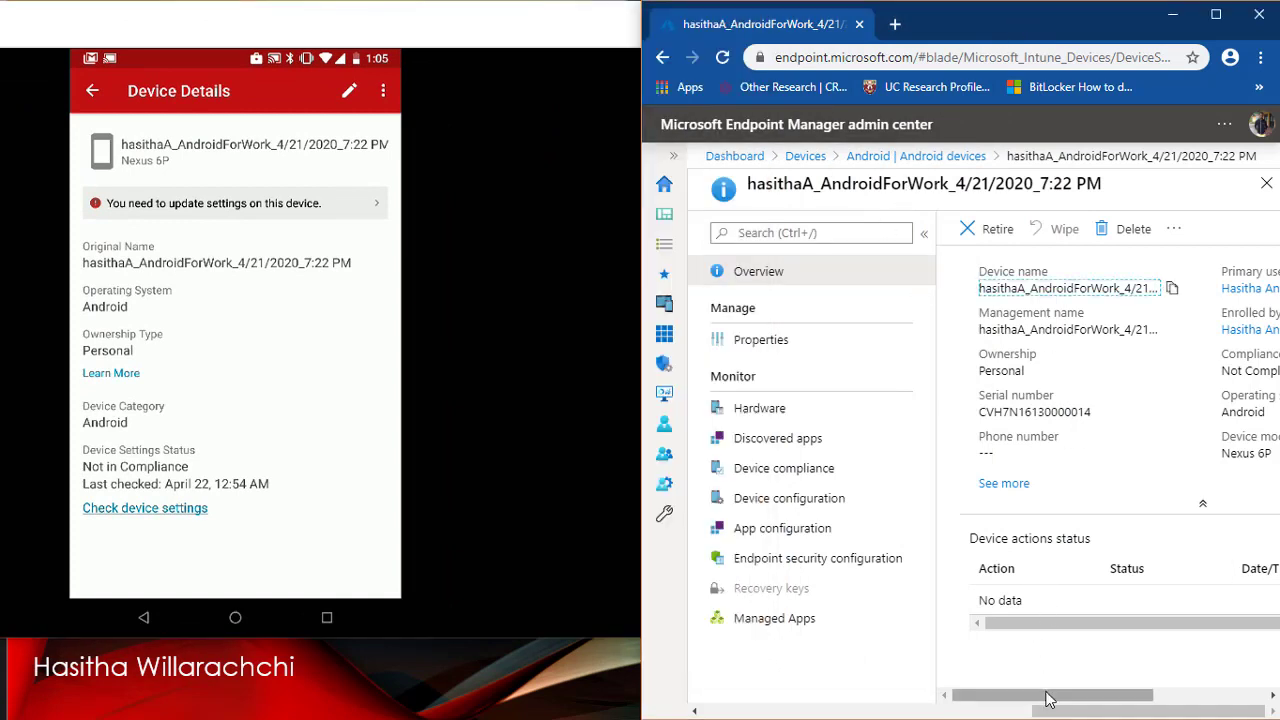
{"action": "left_click_drag", "start_coordinate": [1046, 697], "coordinate": [1118, 714]}
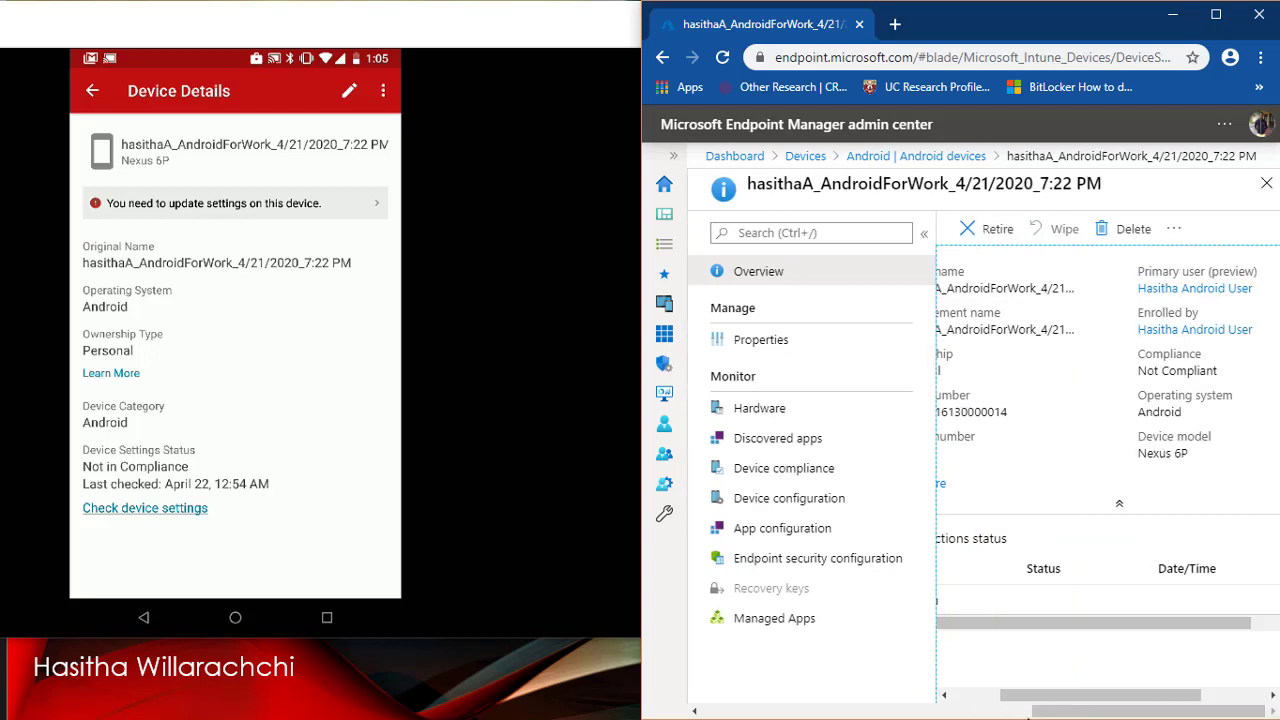
{"action": "left_click_drag", "start_coordinate": [1006, 695], "coordinate": [960, 697]}
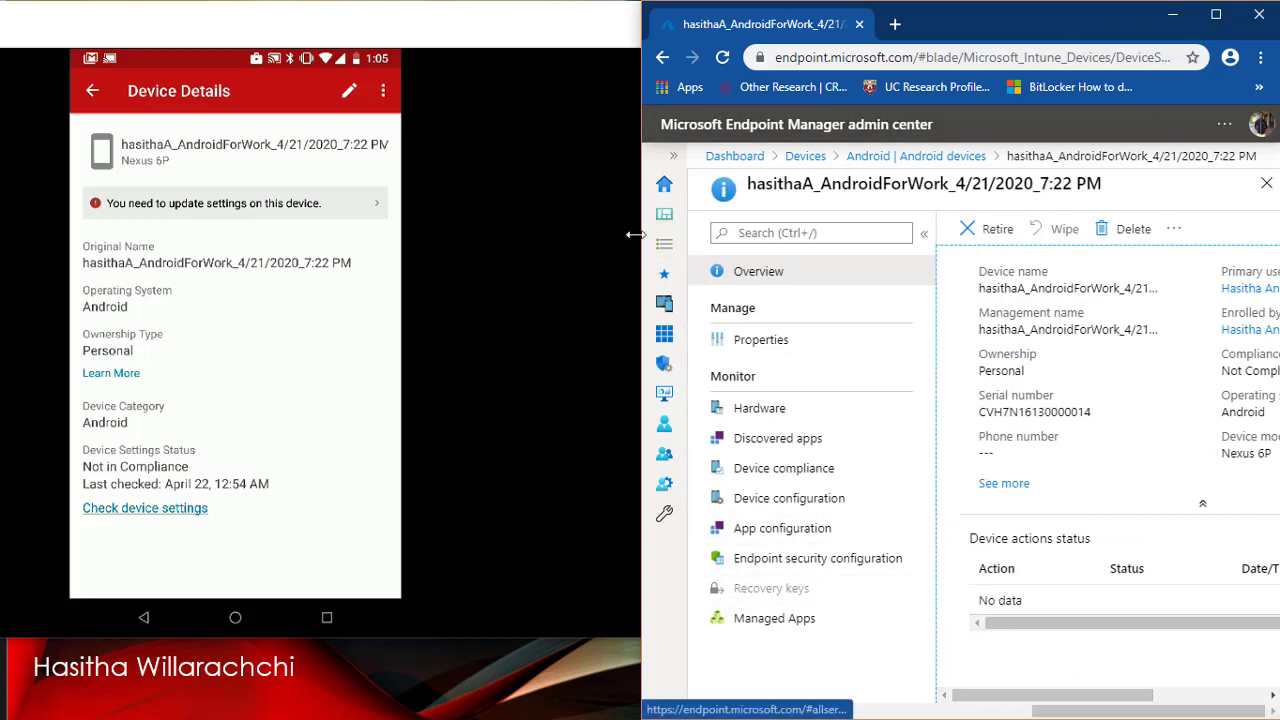
{"action": "left_click_drag", "start_coordinate": [641, 233], "coordinate": [460, 232]}
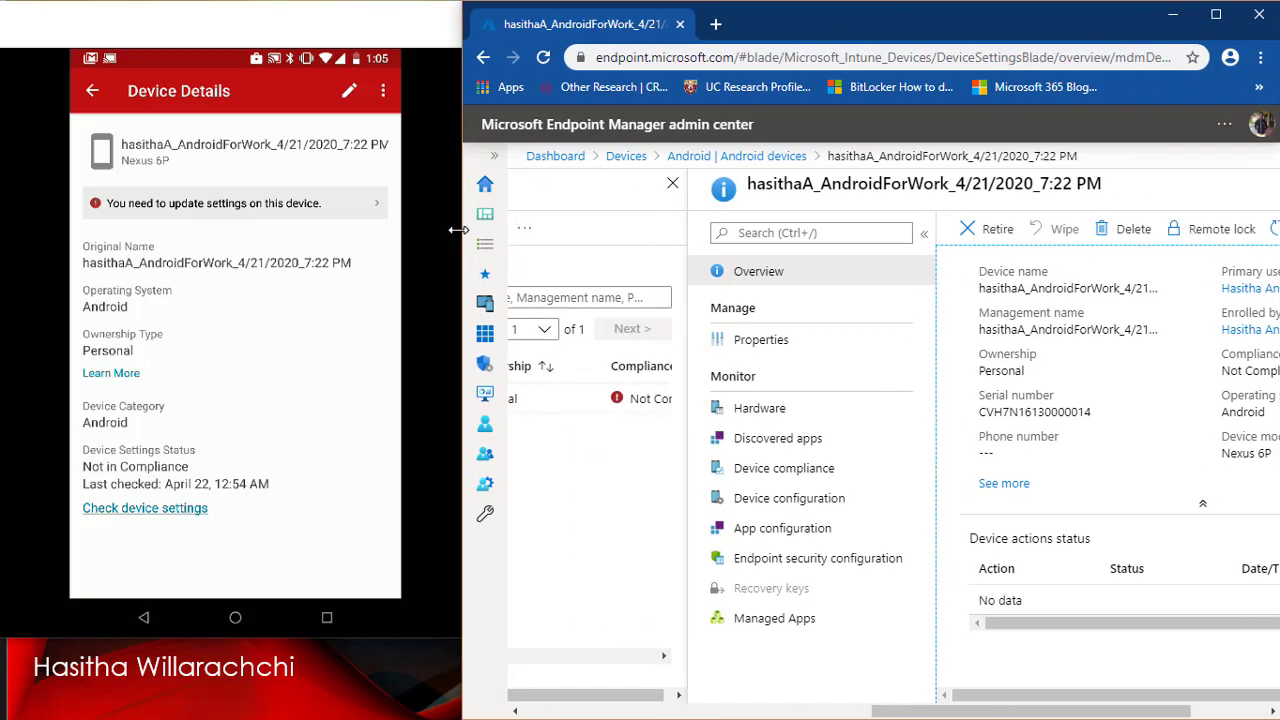
Step: Sync the enrolled Android device from its overview and confirm the Intune check-in
{"action": "left_click_drag", "start_coordinate": [1036, 703], "coordinate": [1099, 703]}
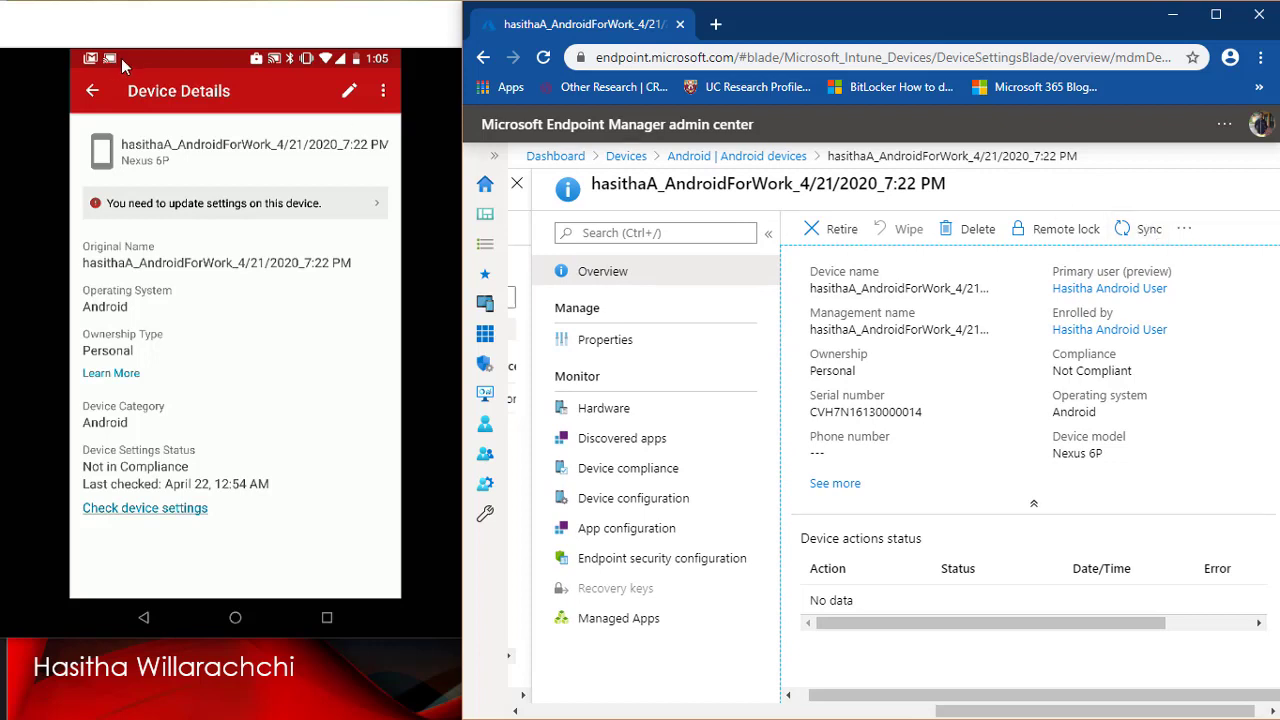
{"action": "left_click", "coordinate": [1130, 231]}
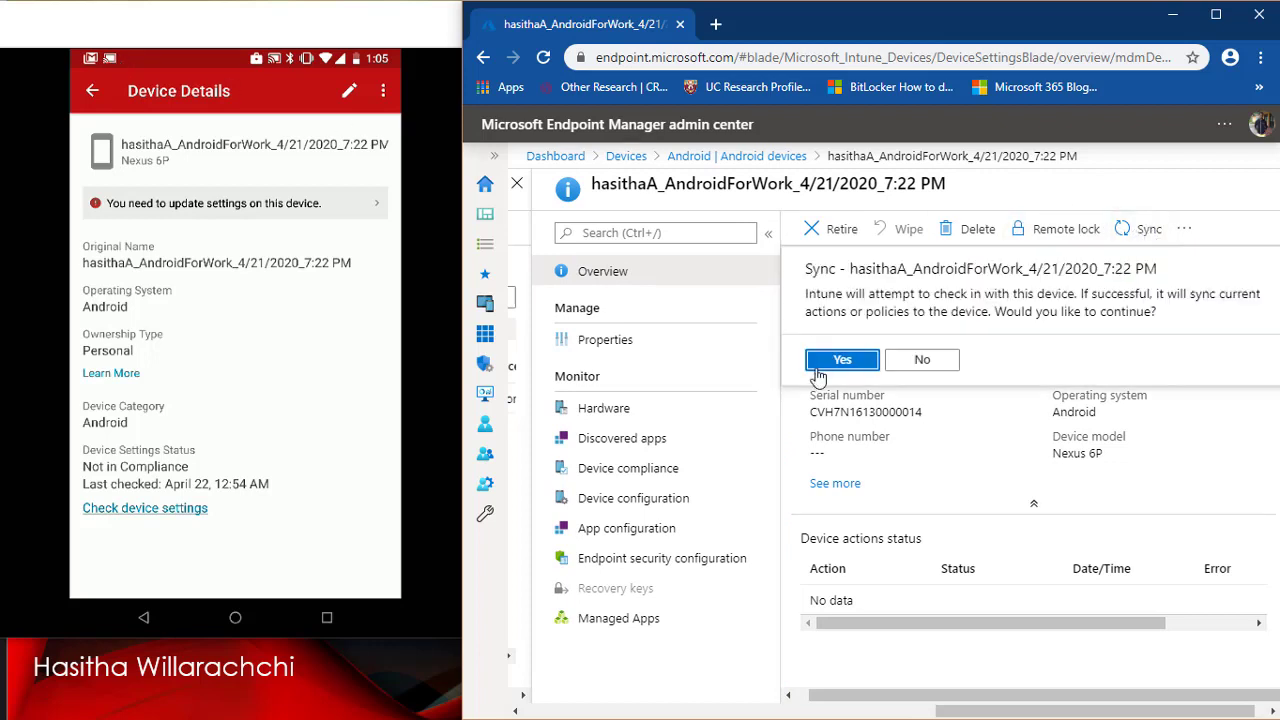
{"action": "left_click", "coordinate": [838, 360]}
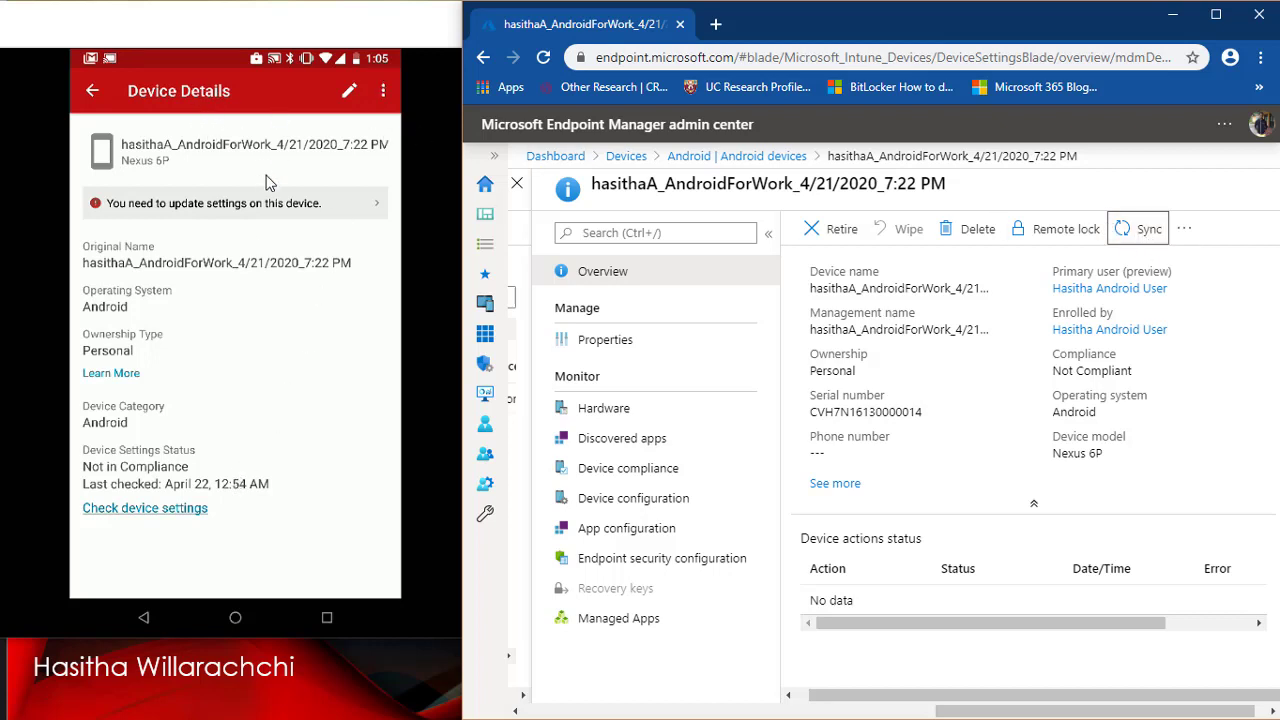
Step: Run the device settings check on the mirrored phone, return to its device list and open the app's notifications
{"action": "left_click_drag", "start_coordinate": [266, 183], "coordinate": [272, 476]}
{"action": "left_click", "coordinate": [178, 512]}
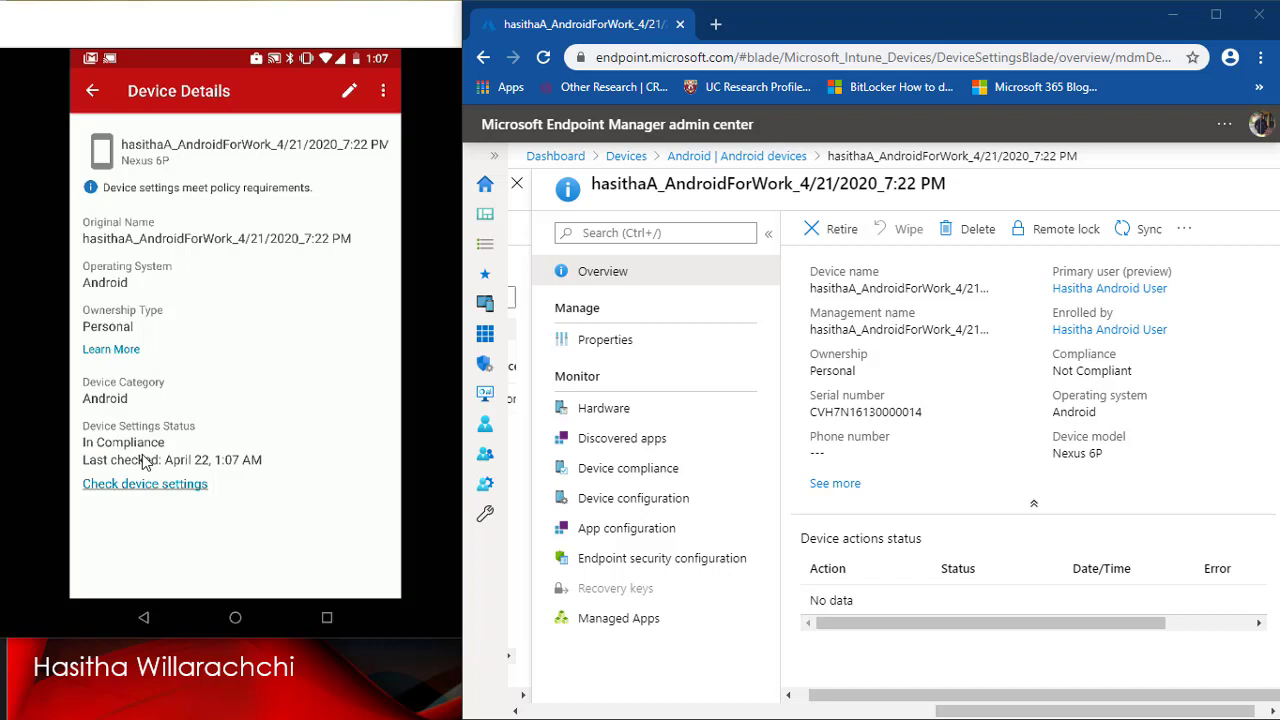
{"action": "left_click", "coordinate": [91, 91]}
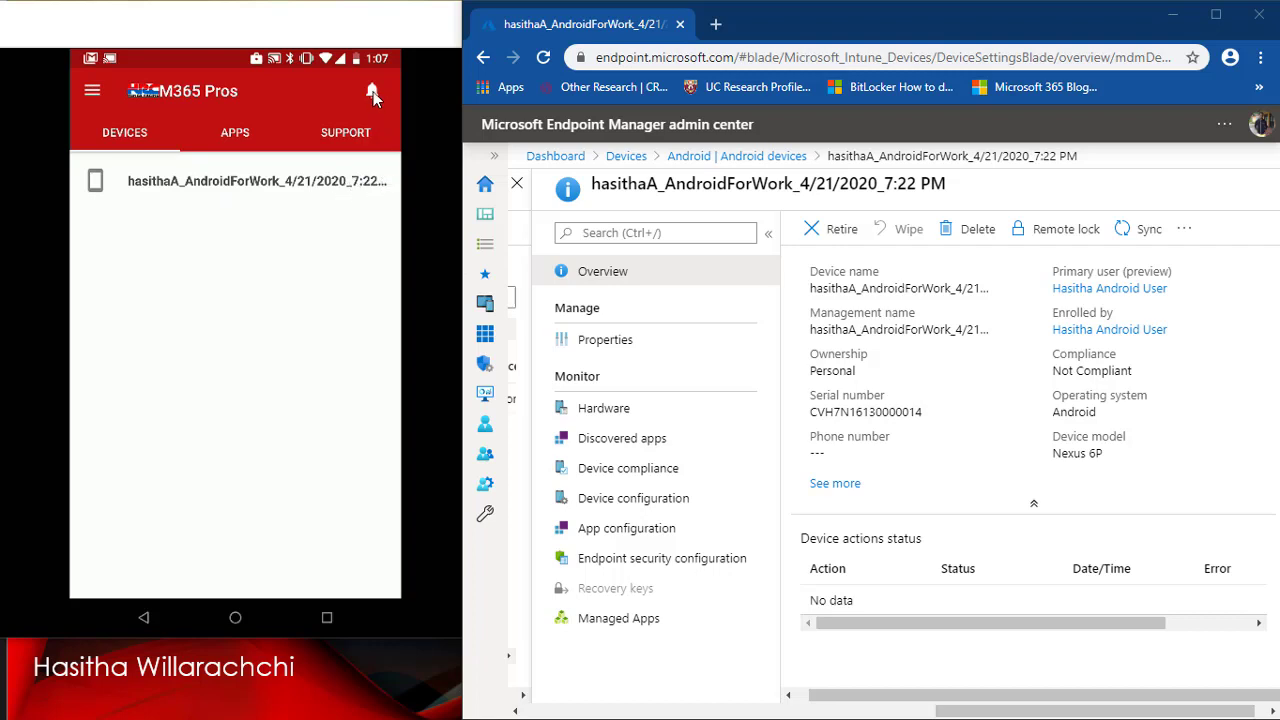
{"action": "left_click", "coordinate": [371, 92]}
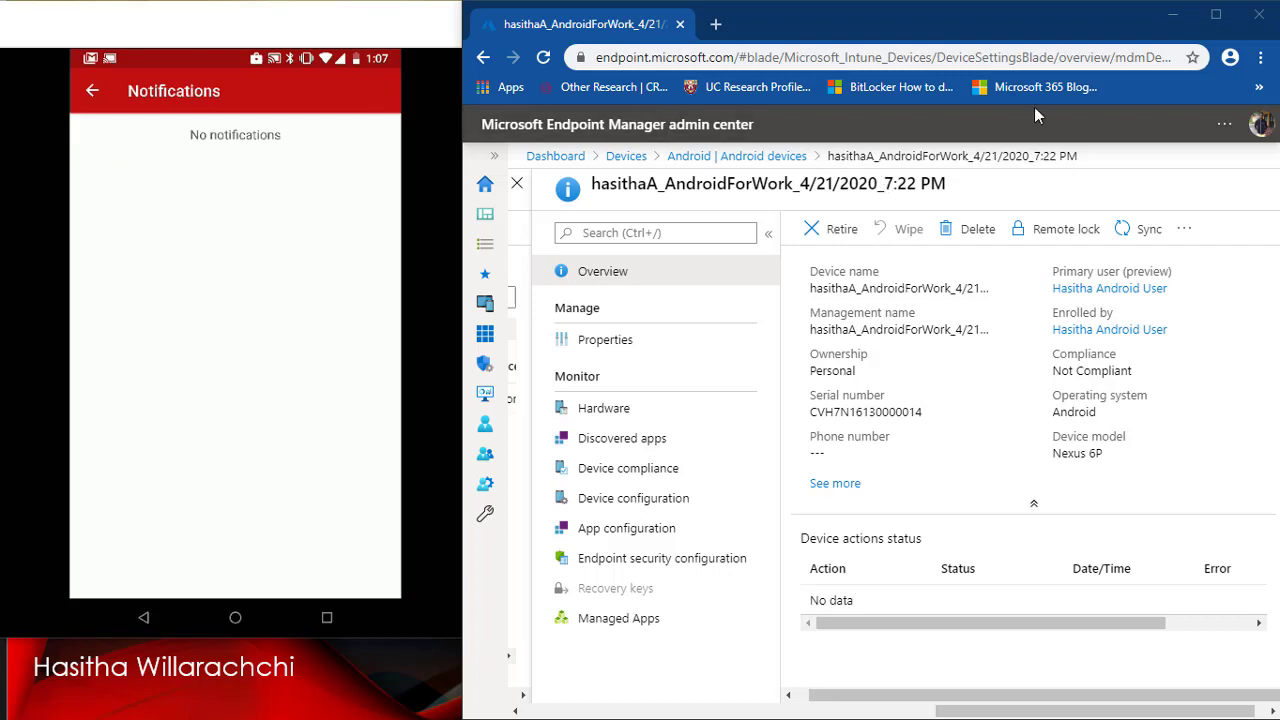
Step: Maximize the browser, view the device's properties and return to its overview to check the compliance status
{"action": "left_click", "coordinate": [1218, 15]}
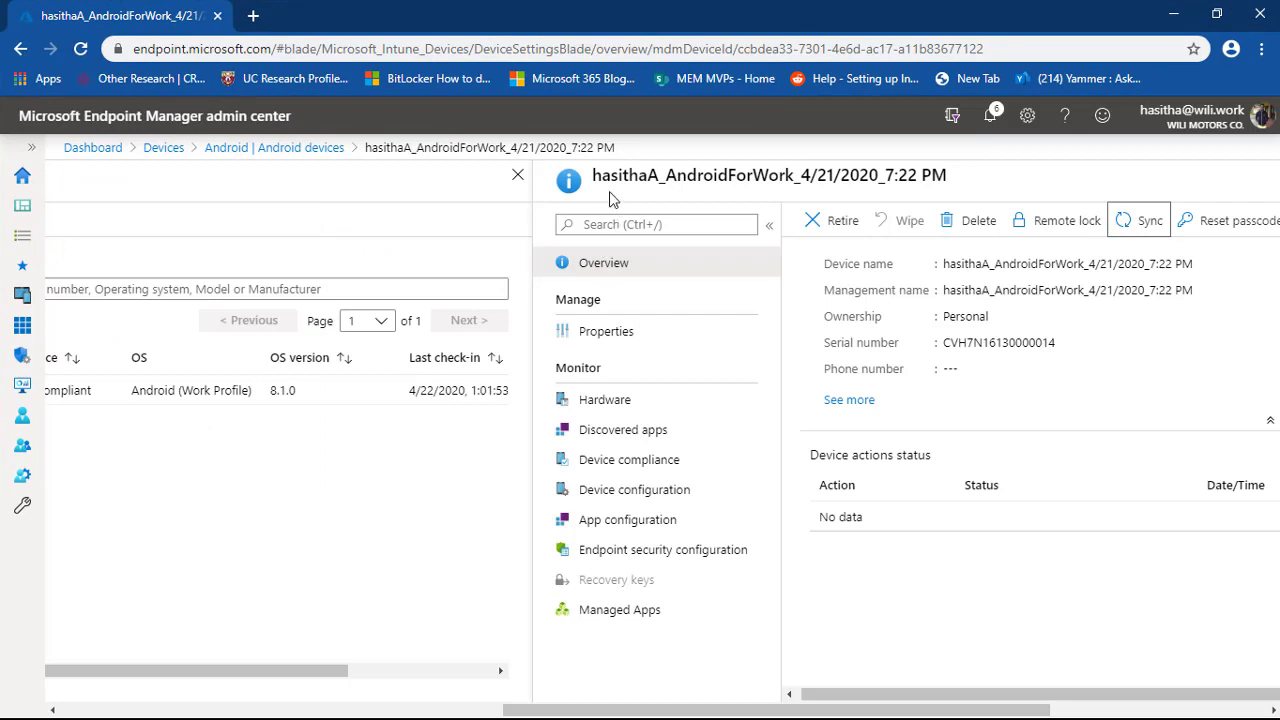
{"action": "left_click_drag", "start_coordinate": [854, 711], "coordinate": [1062, 712]}
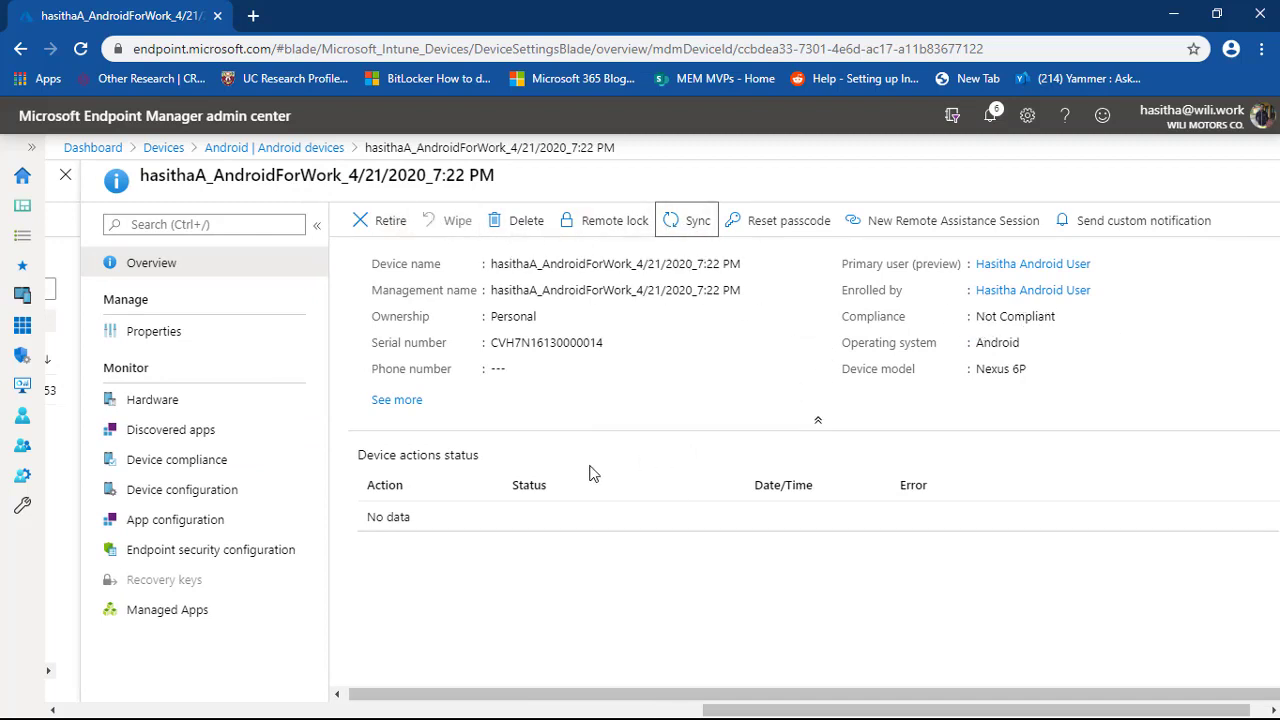
{"action": "left_click", "coordinate": [146, 343]}
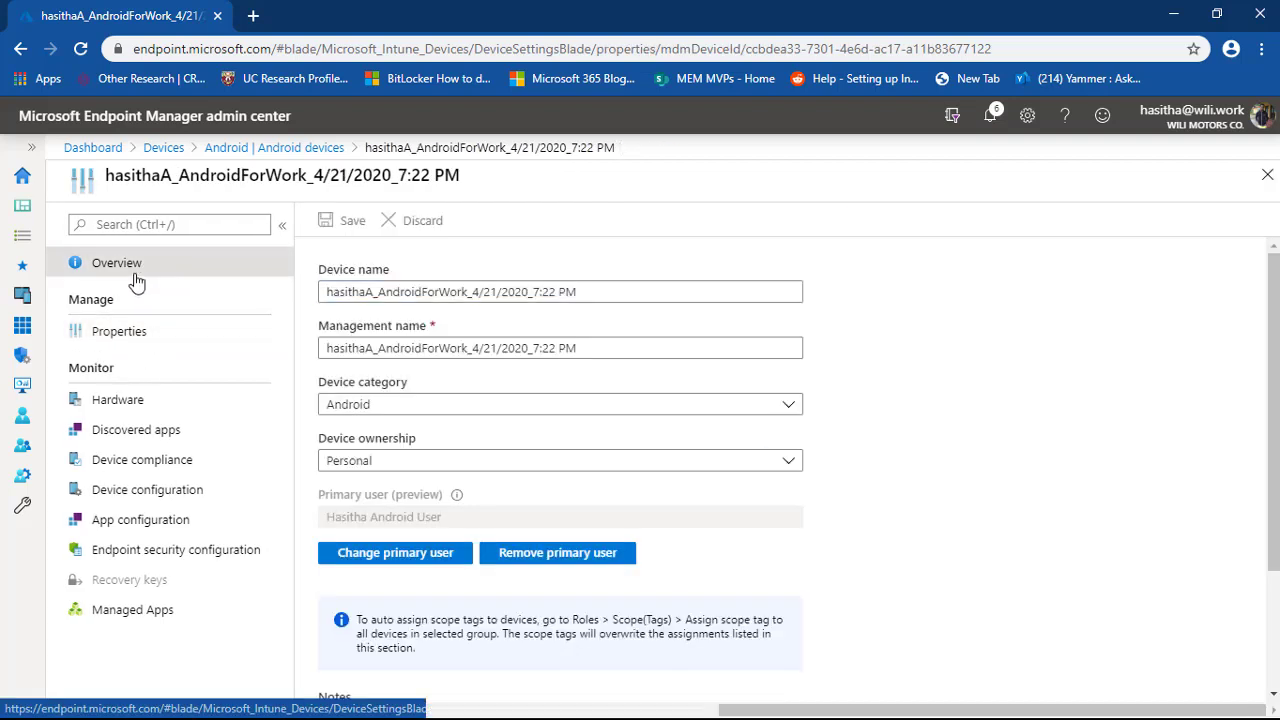
{"action": "left_click", "coordinate": [136, 272]}
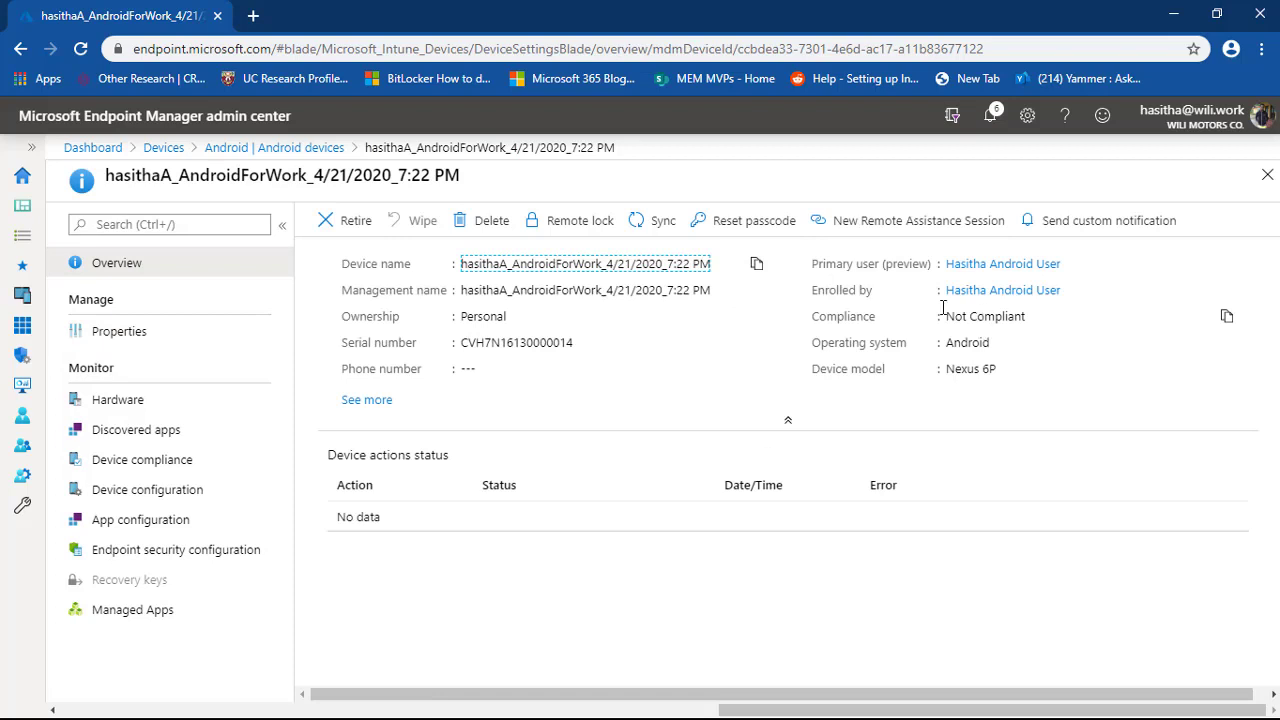
Step: Return to the Android devices list, refresh it and reload the list by way of Android enrollment
{"action": "left_click", "coordinate": [251, 149]}
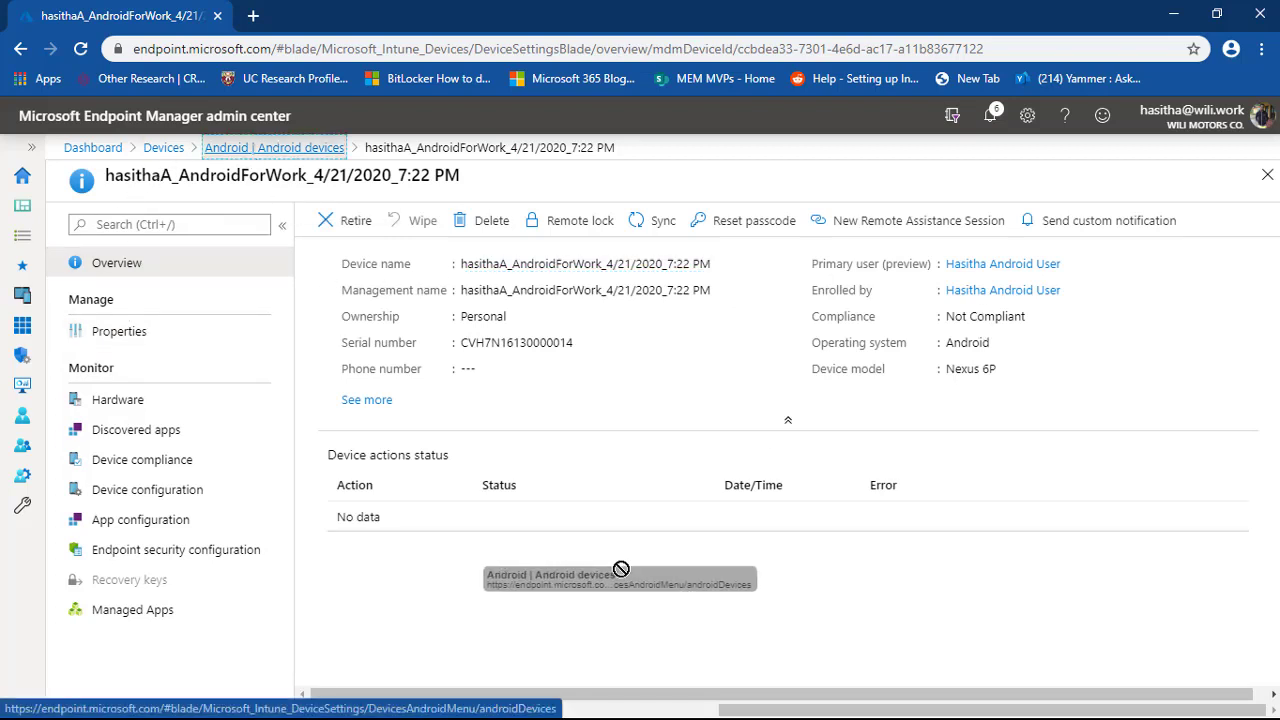
{"action": "left_click", "coordinate": [297, 150]}
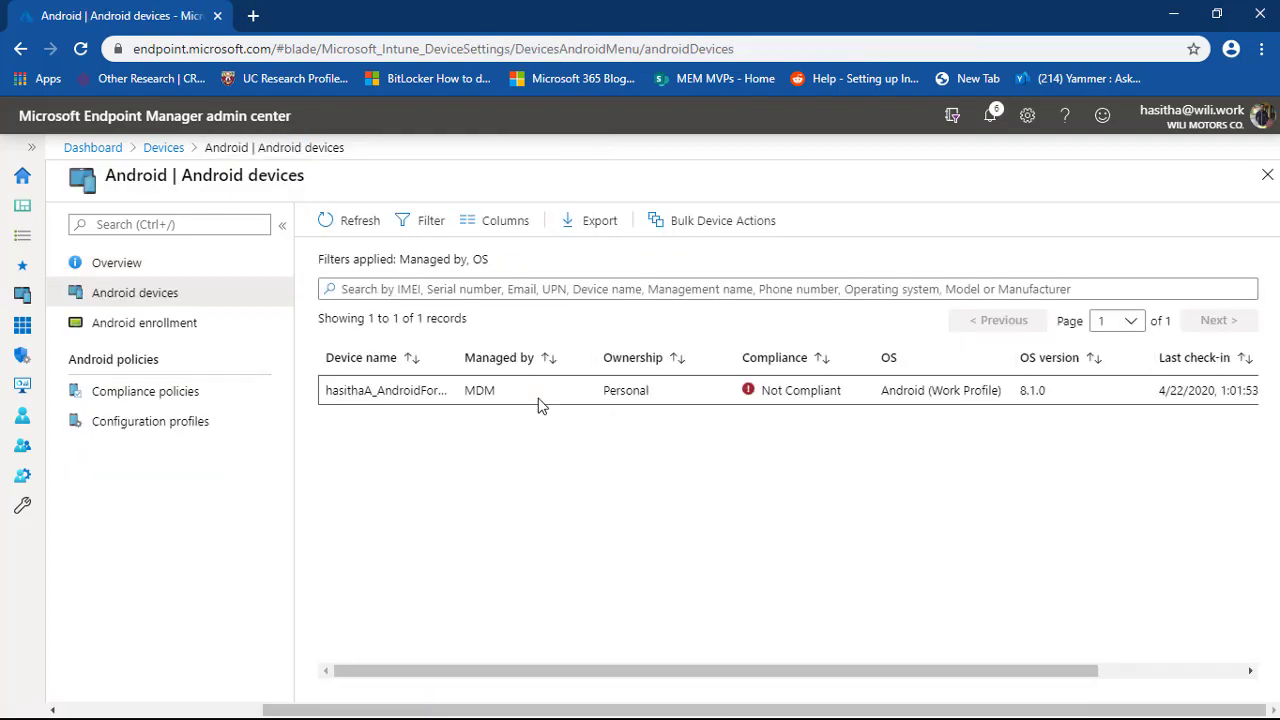
{"action": "left_click", "coordinate": [327, 222]}
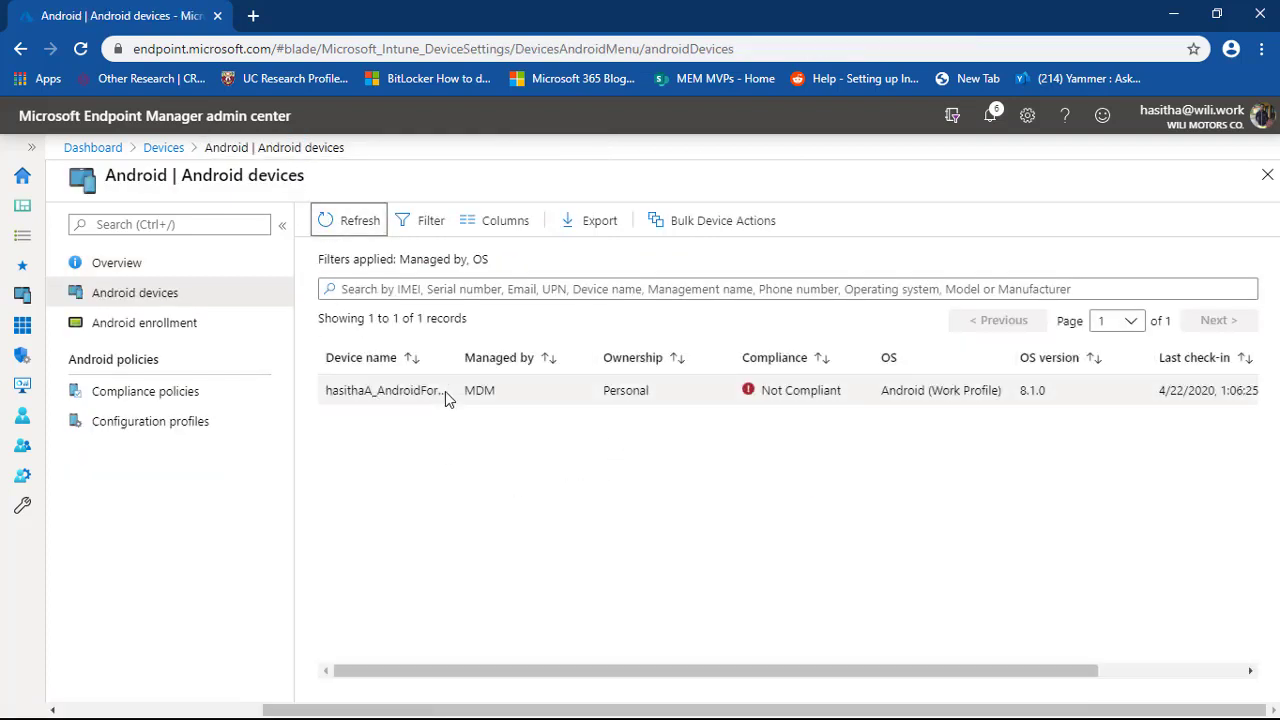
{"action": "left_click", "coordinate": [143, 330]}
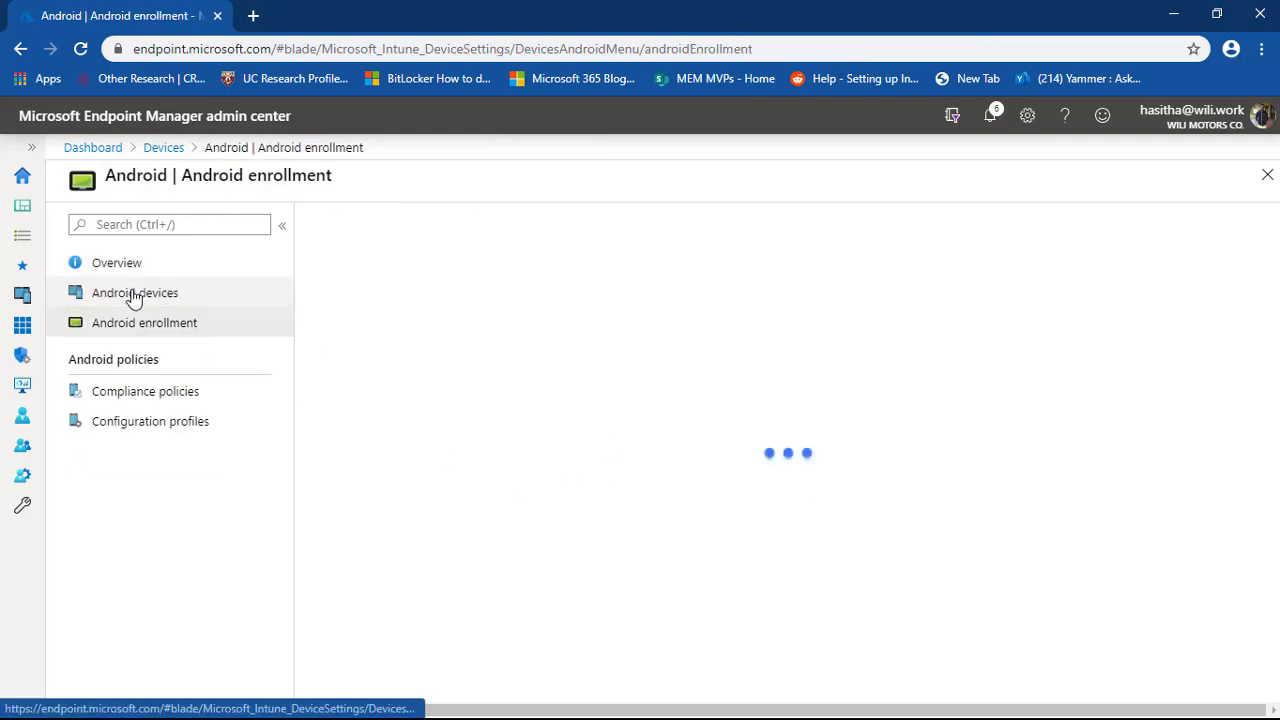
{"action": "left_click", "coordinate": [133, 294]}
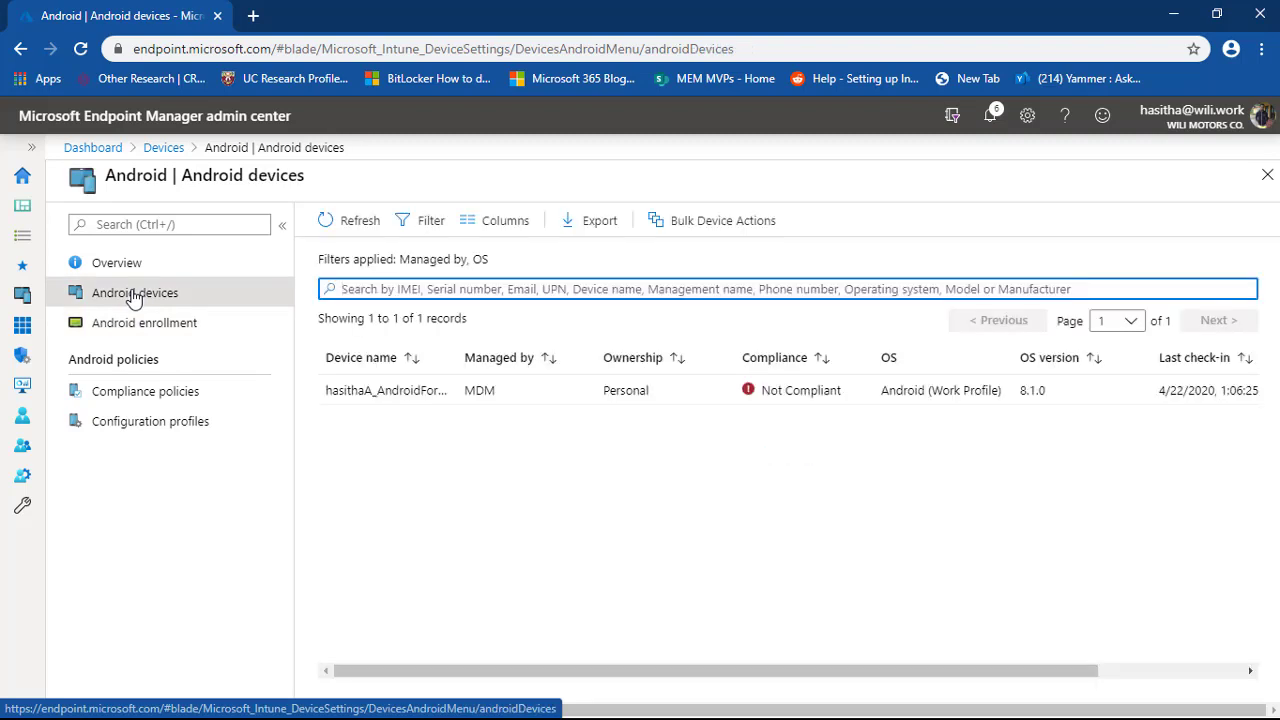
Step: Refresh the Android devices list again and open the phone's overview to check its compliance status
{"action": "left_click", "coordinate": [350, 221]}
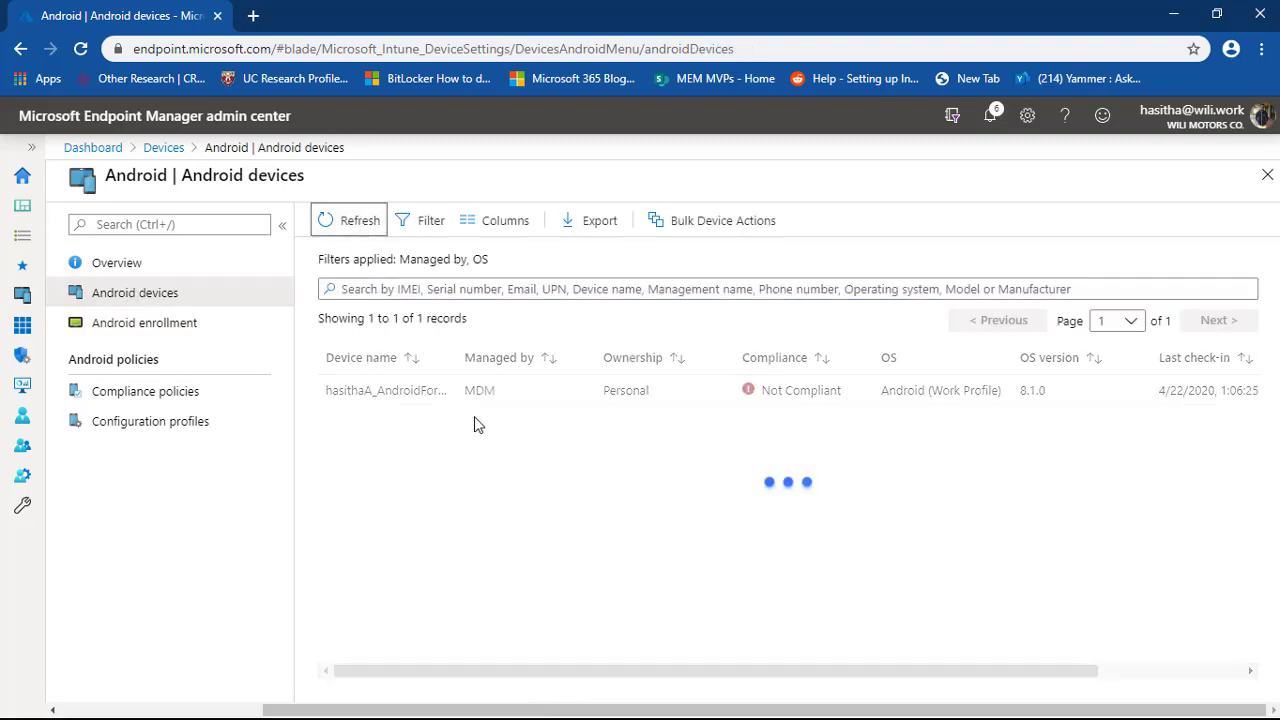
{"action": "left_click", "coordinate": [435, 400]}
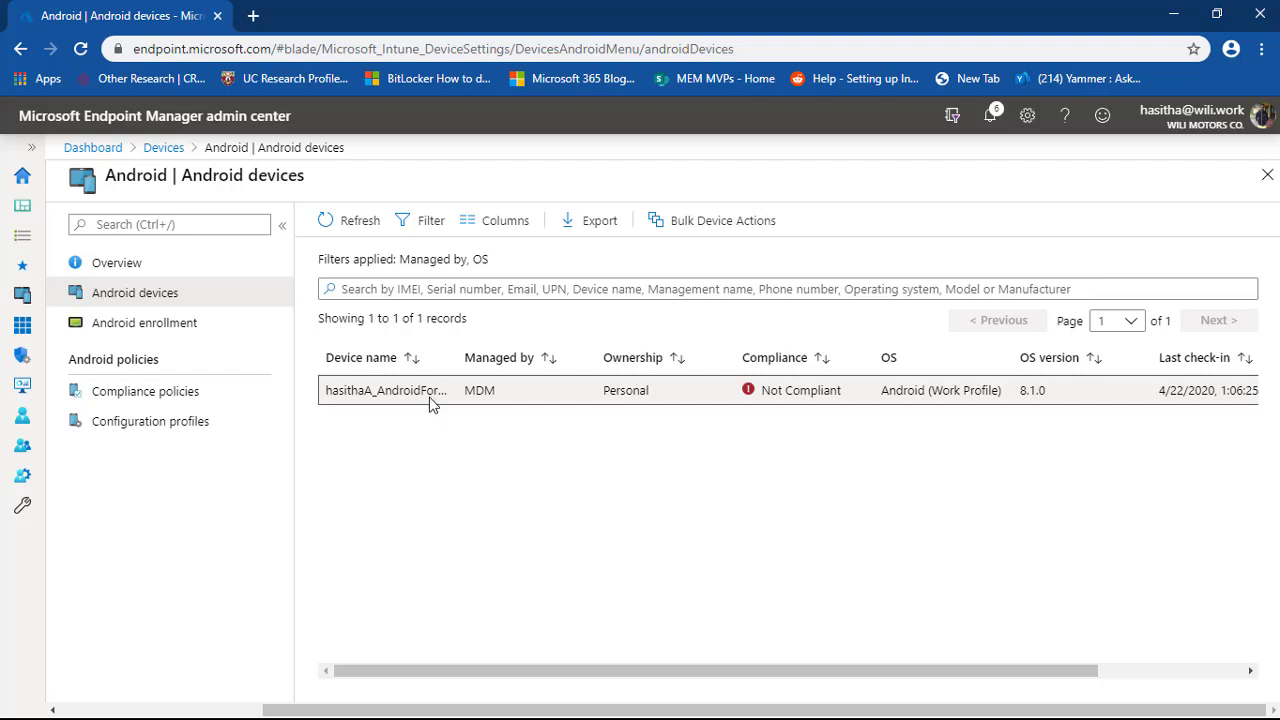
{"action": "left_click", "coordinate": [431, 399]}
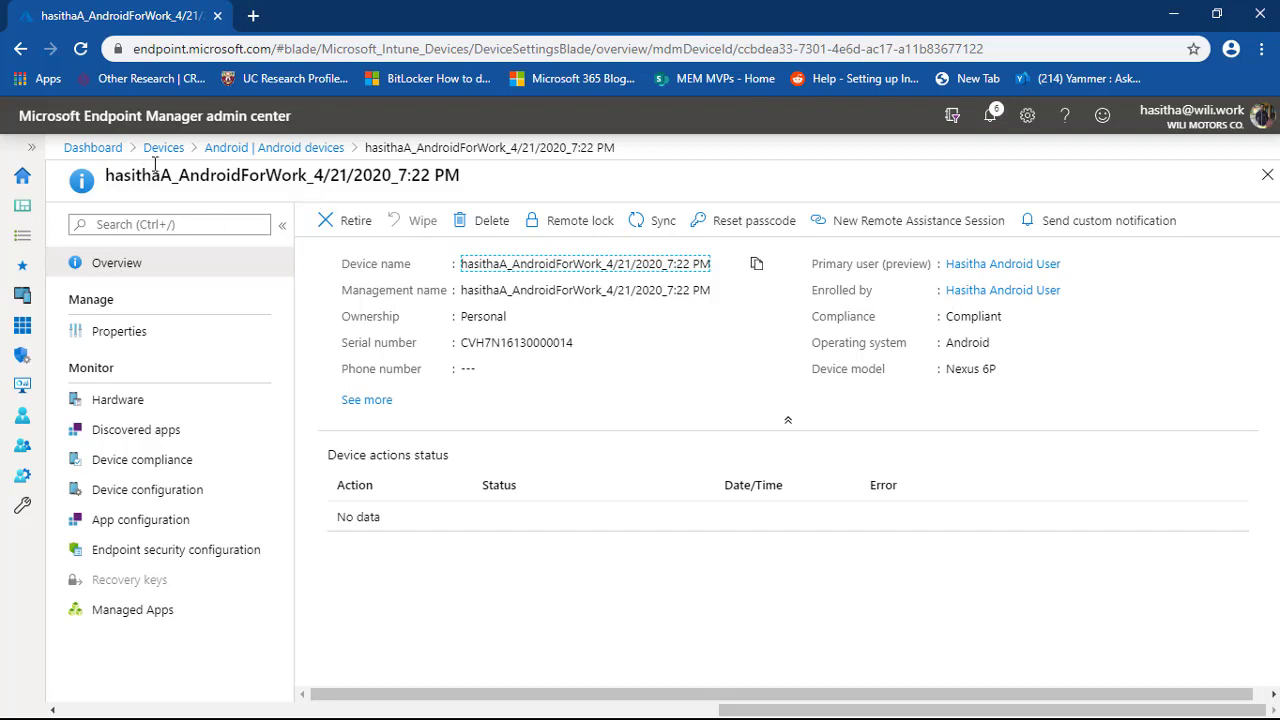
Step: Return to the Android devices list and refresh it to recheck the phone's compliance
{"action": "left_click", "coordinate": [218, 149]}
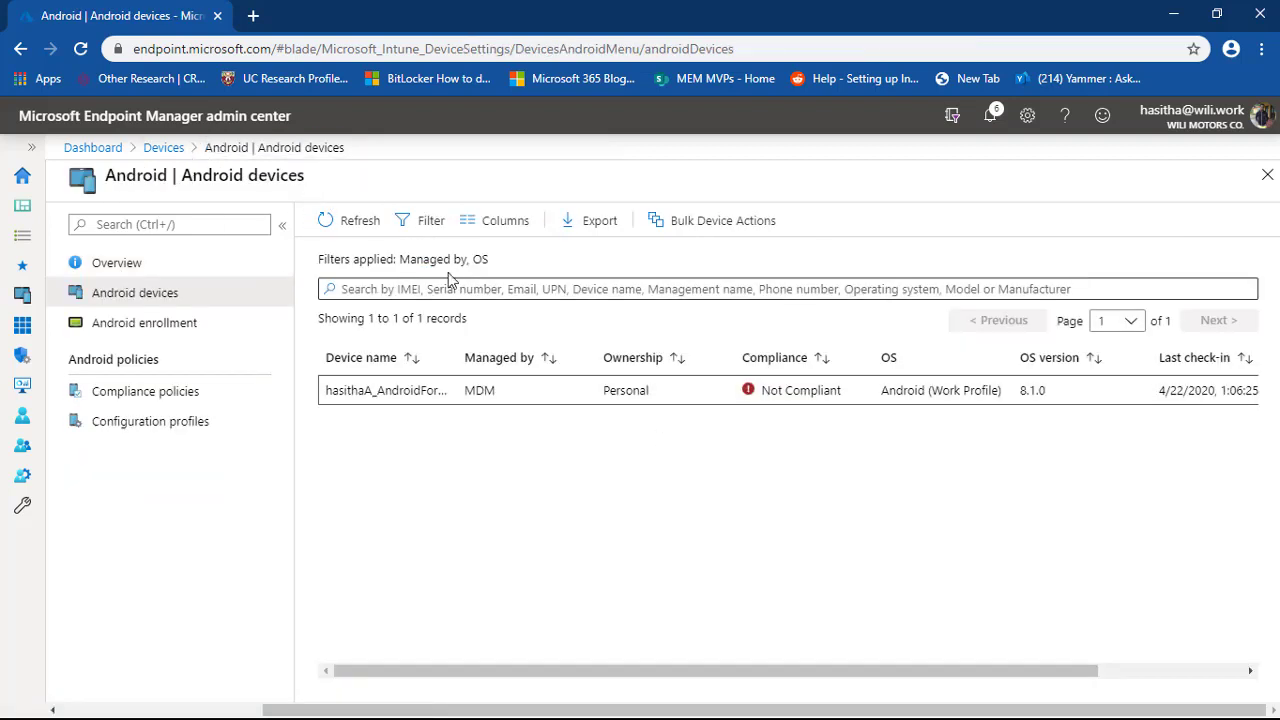
{"action": "left_click", "coordinate": [354, 226]}
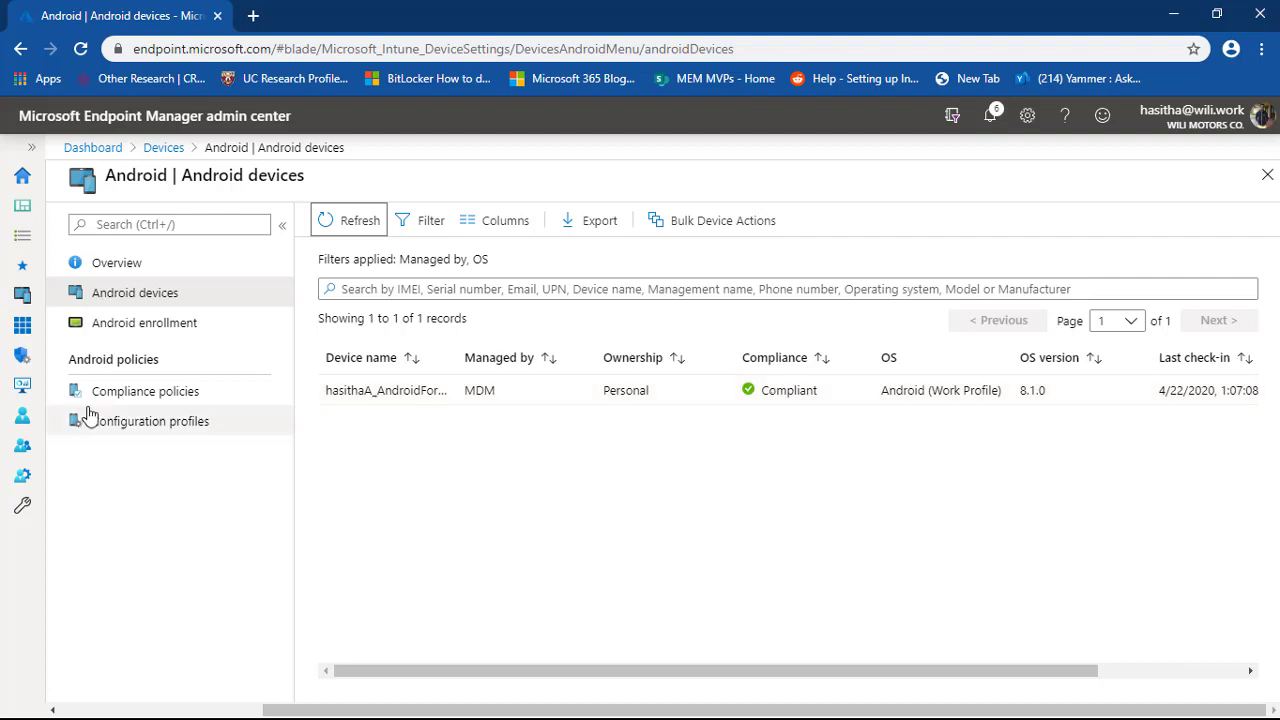
Step: Open the Android compliance policy Nexus 6P Compliance Policy 1 and review the compliance settings in its properties
{"action": "left_click", "coordinate": [129, 402]}
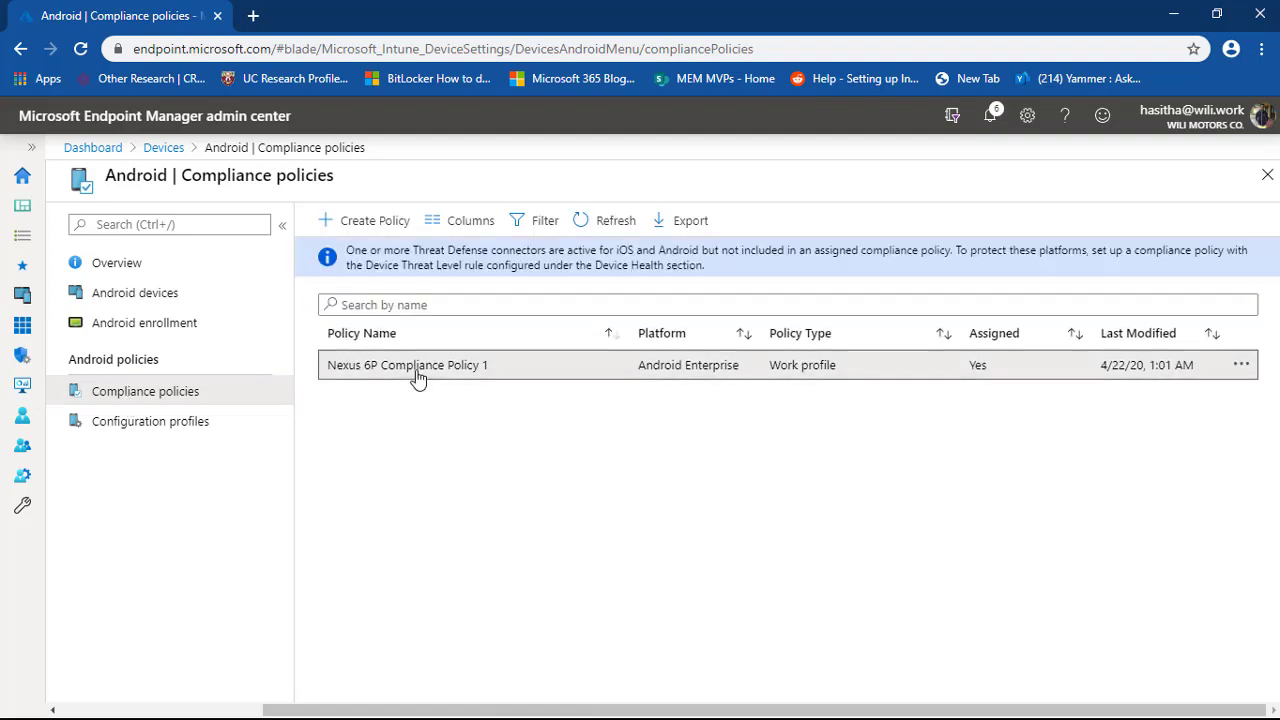
{"action": "left_click", "coordinate": [418, 372]}
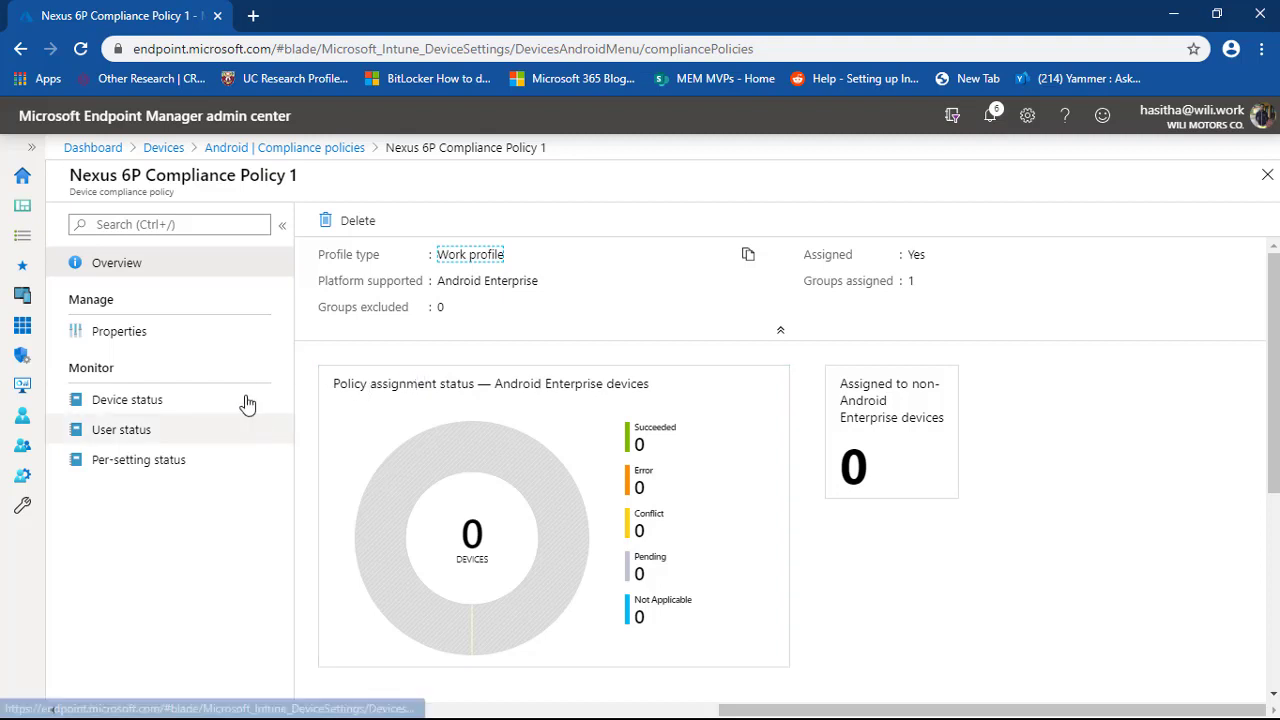
{"action": "left_click", "coordinate": [128, 334]}
{"action": "scroll", "coordinate": [492, 497], "scroll_direction": "down", "scroll_amount": 2}
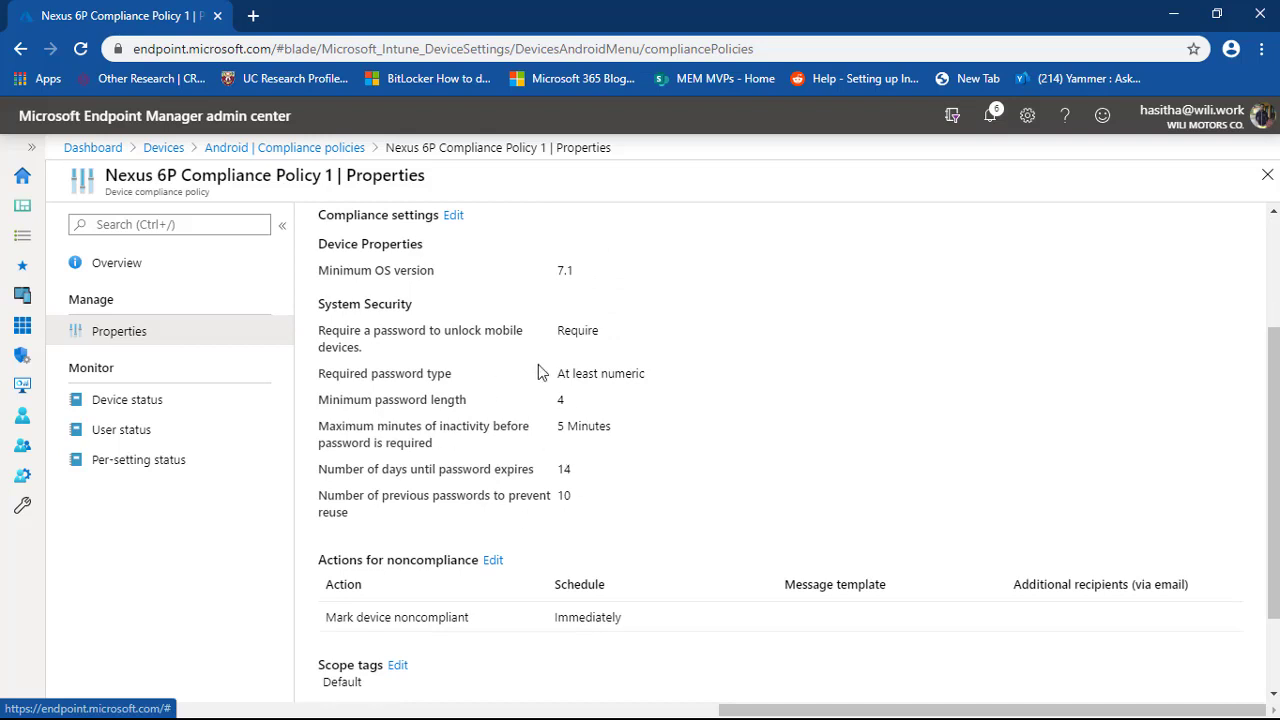
Step: Leave the policy, go back to the Android devices list by way of the Devices overview, and open the phone's overview
{"action": "left_click", "coordinate": [295, 150]}
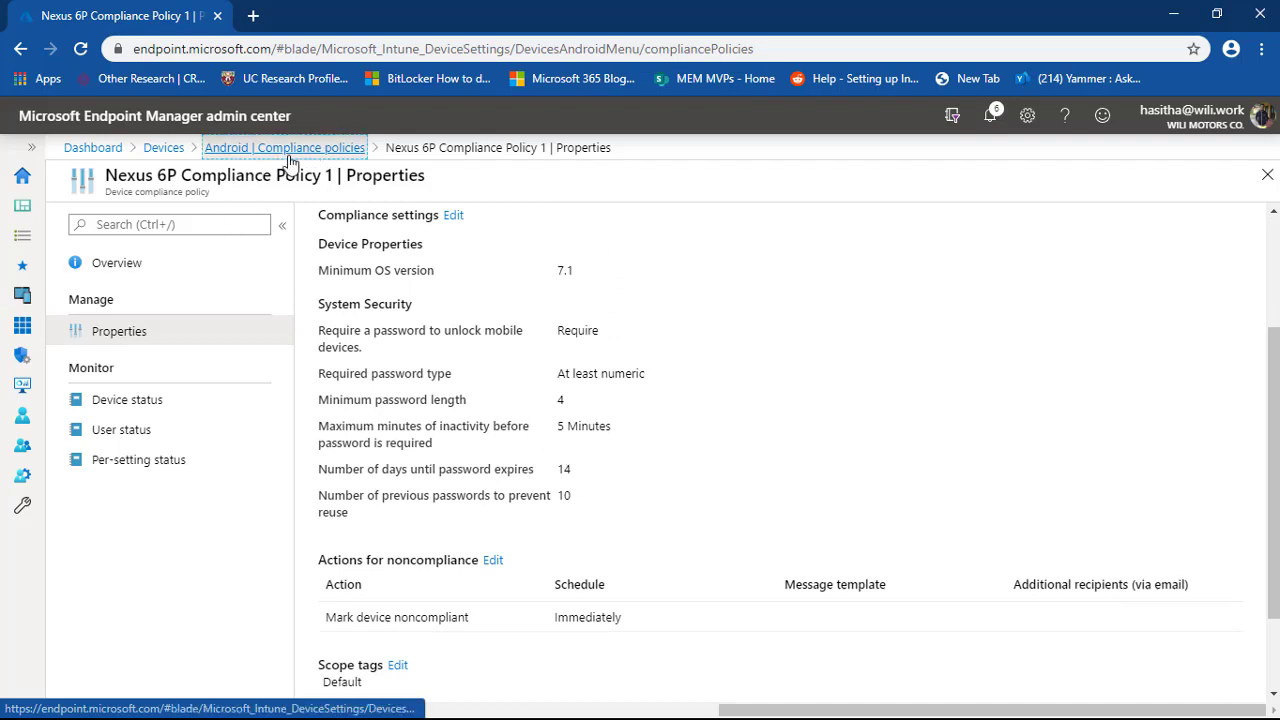
{"action": "left_click", "coordinate": [163, 148]}
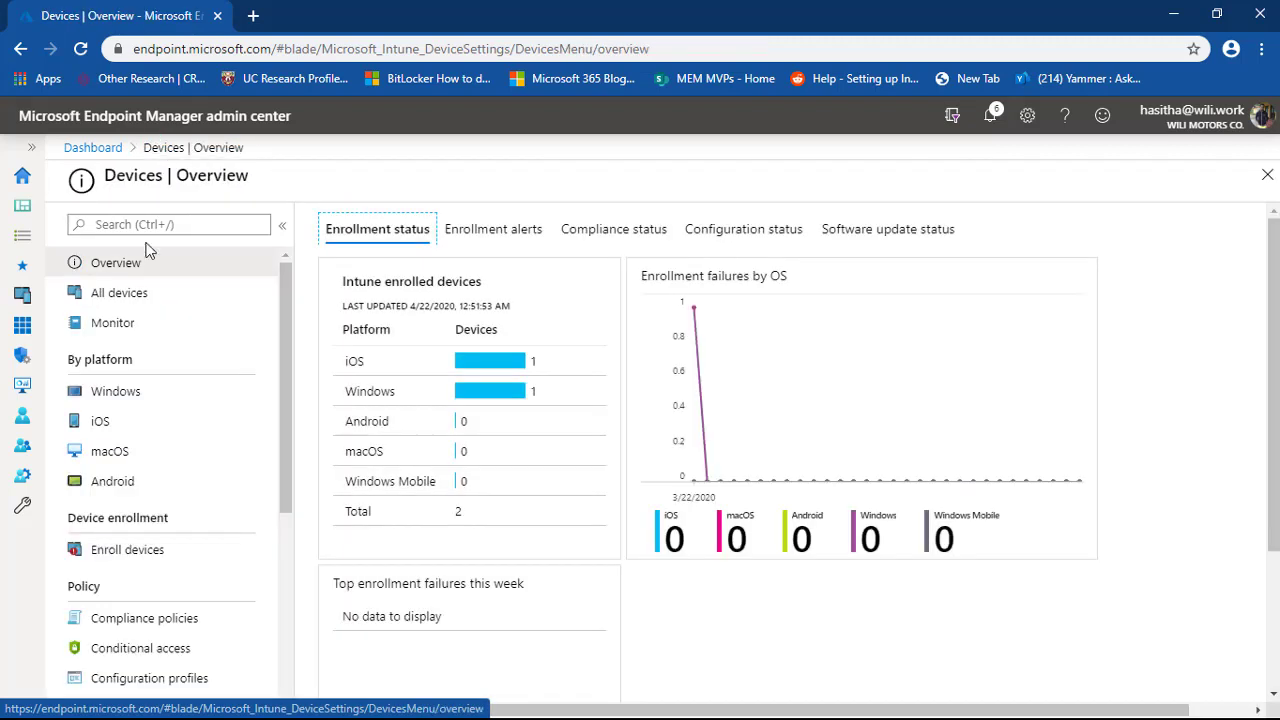
{"action": "left_click", "coordinate": [110, 483]}
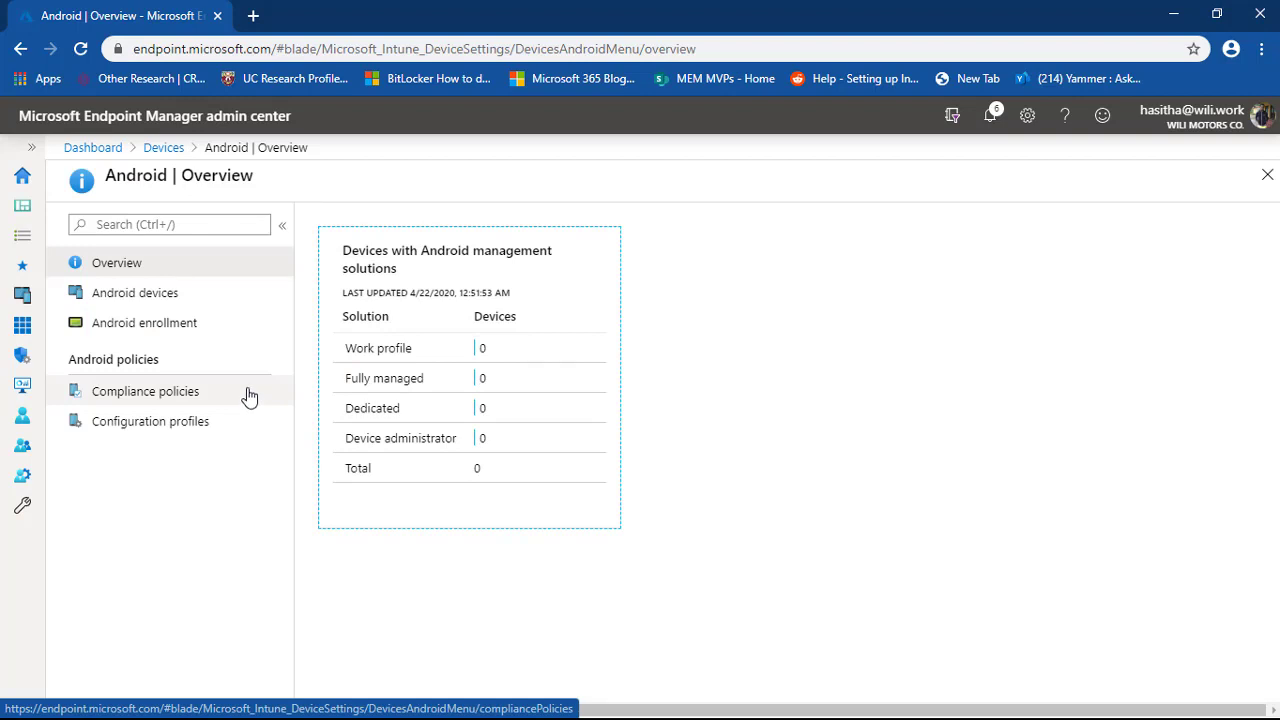
{"action": "left_click", "coordinate": [166, 302]}
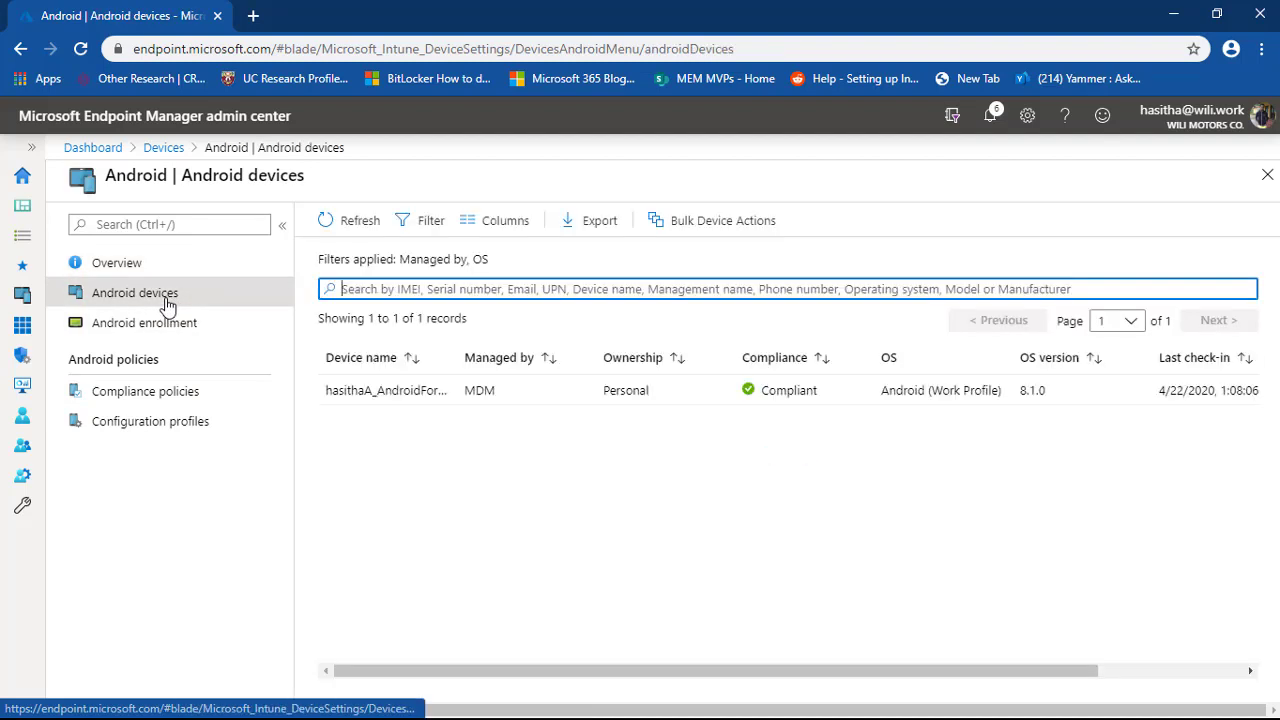
{"action": "left_click", "coordinate": [401, 394]}
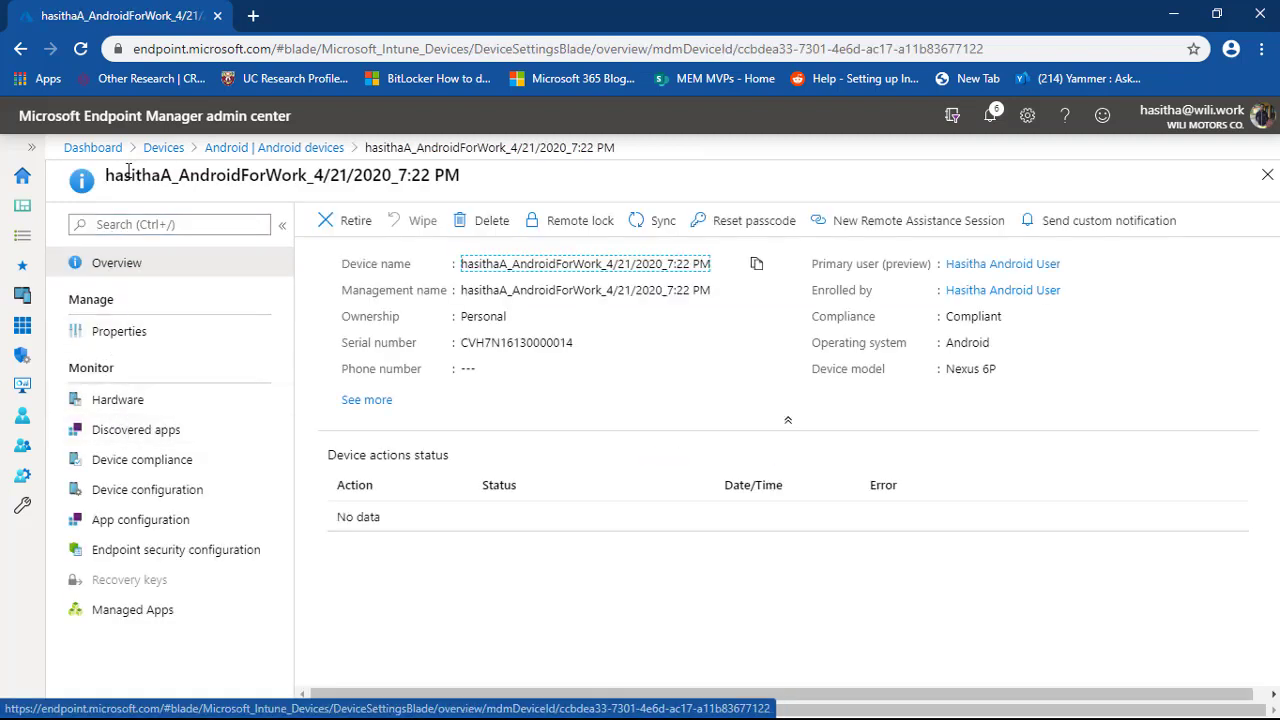
Step: Reload the Android devices list by way of Android enrollment and reopen the phone's overview
{"action": "left_click", "coordinate": [262, 148]}
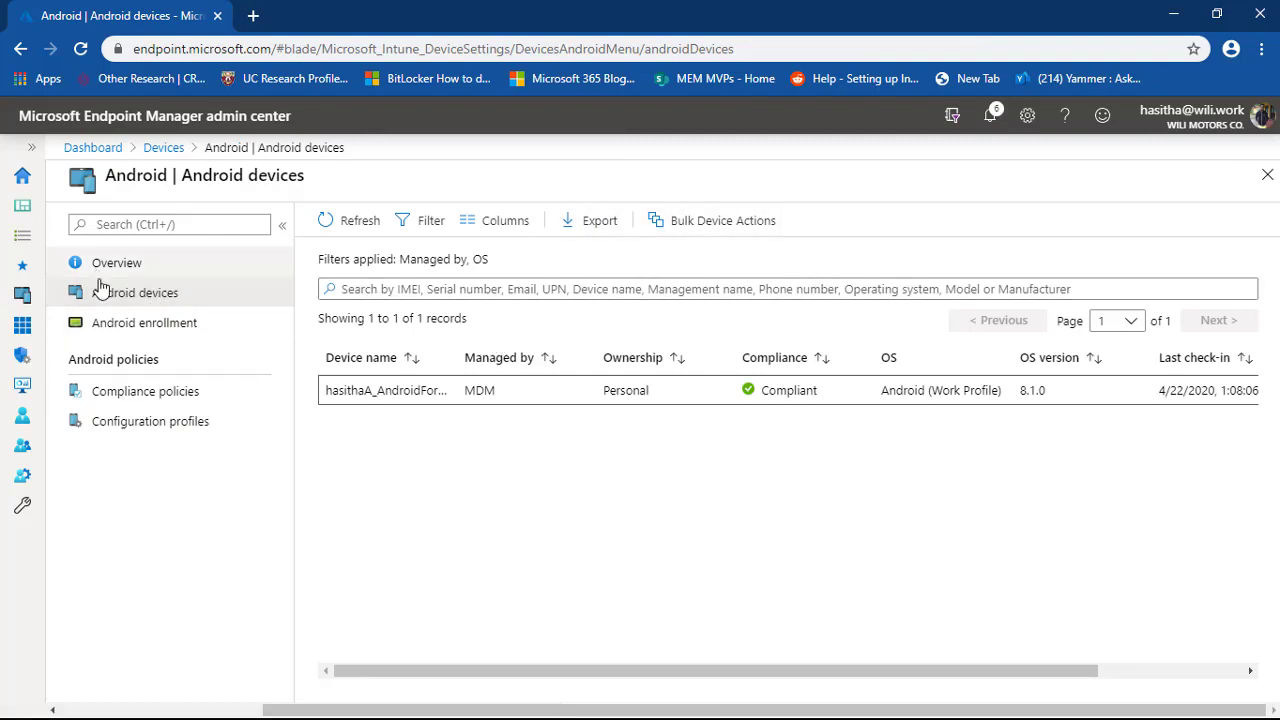
{"action": "left_click", "coordinate": [137, 328]}
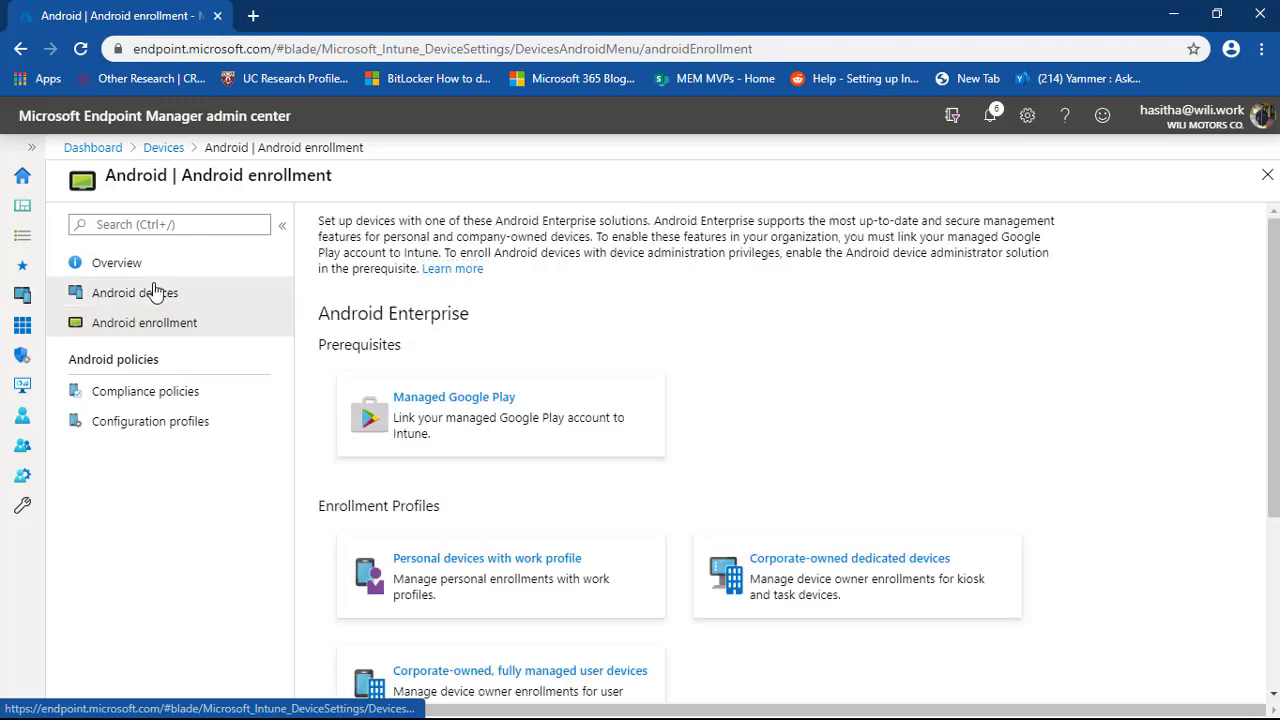
{"action": "left_click", "coordinate": [117, 292]}
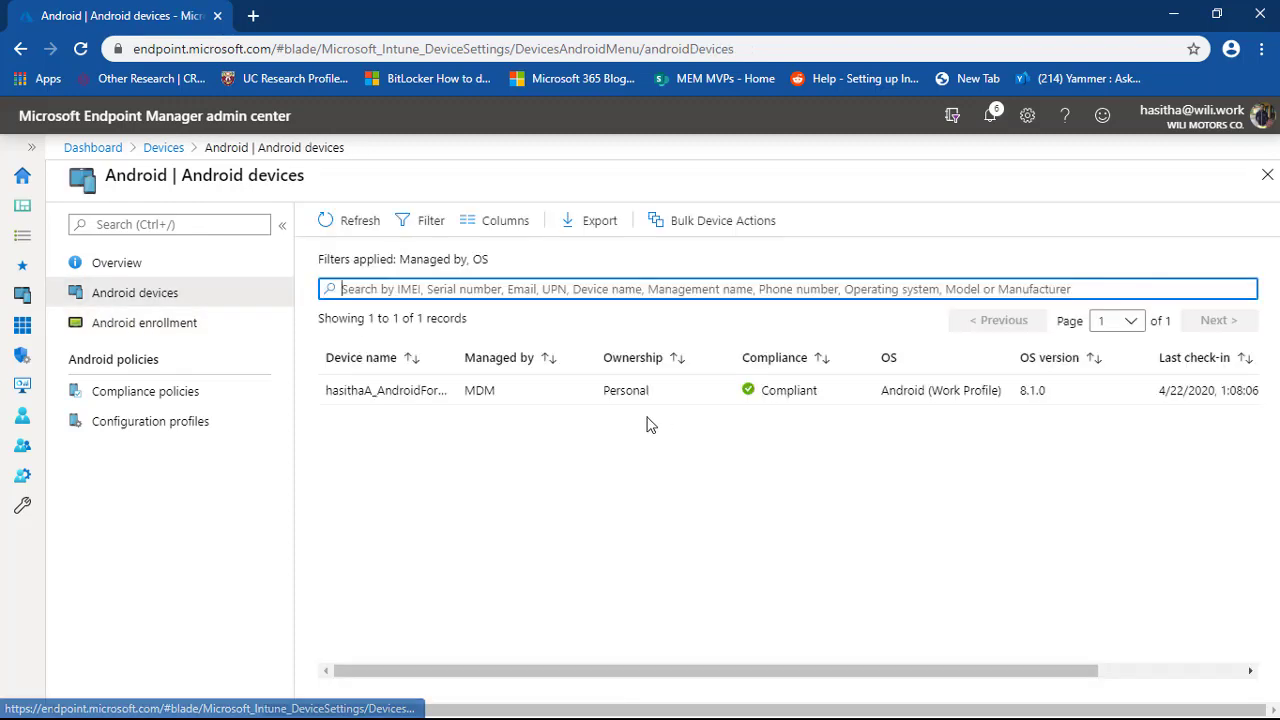
{"action": "left_click", "coordinate": [430, 393]}
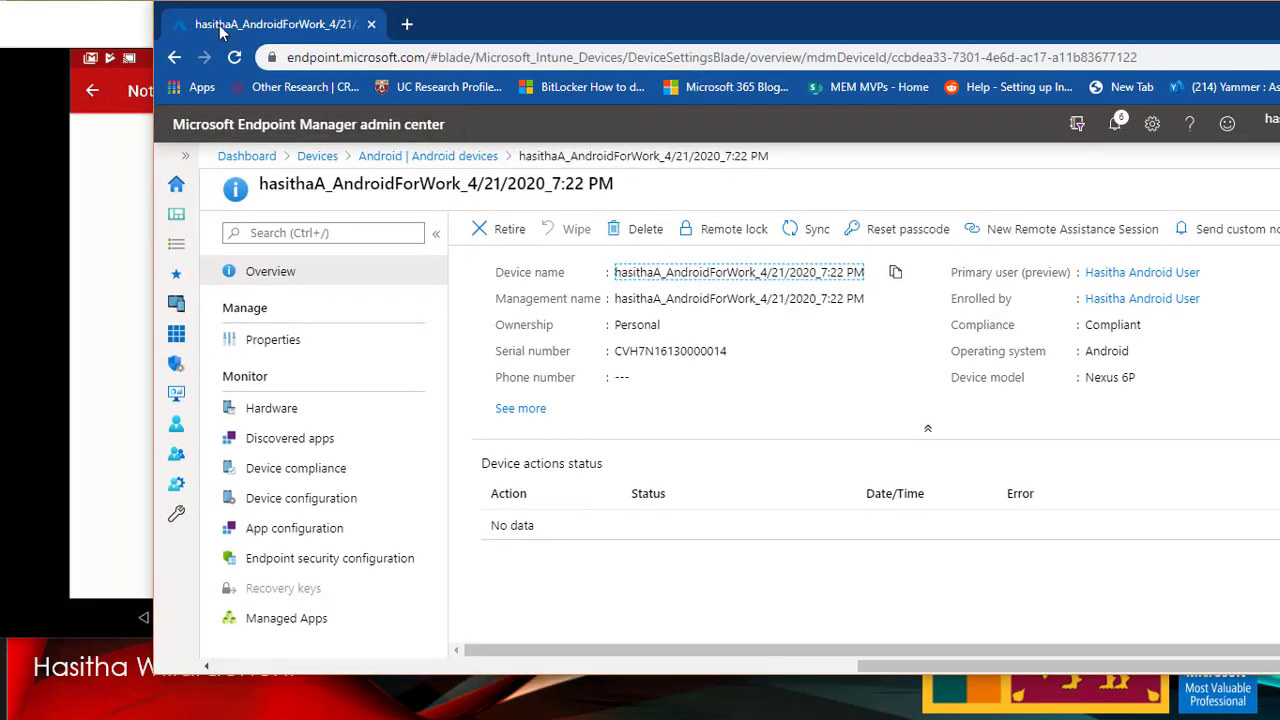
Step: Arrange the mirrored phone window and the browser window side by side so both can be seen
{"action": "left_click", "coordinate": [97, 26]}
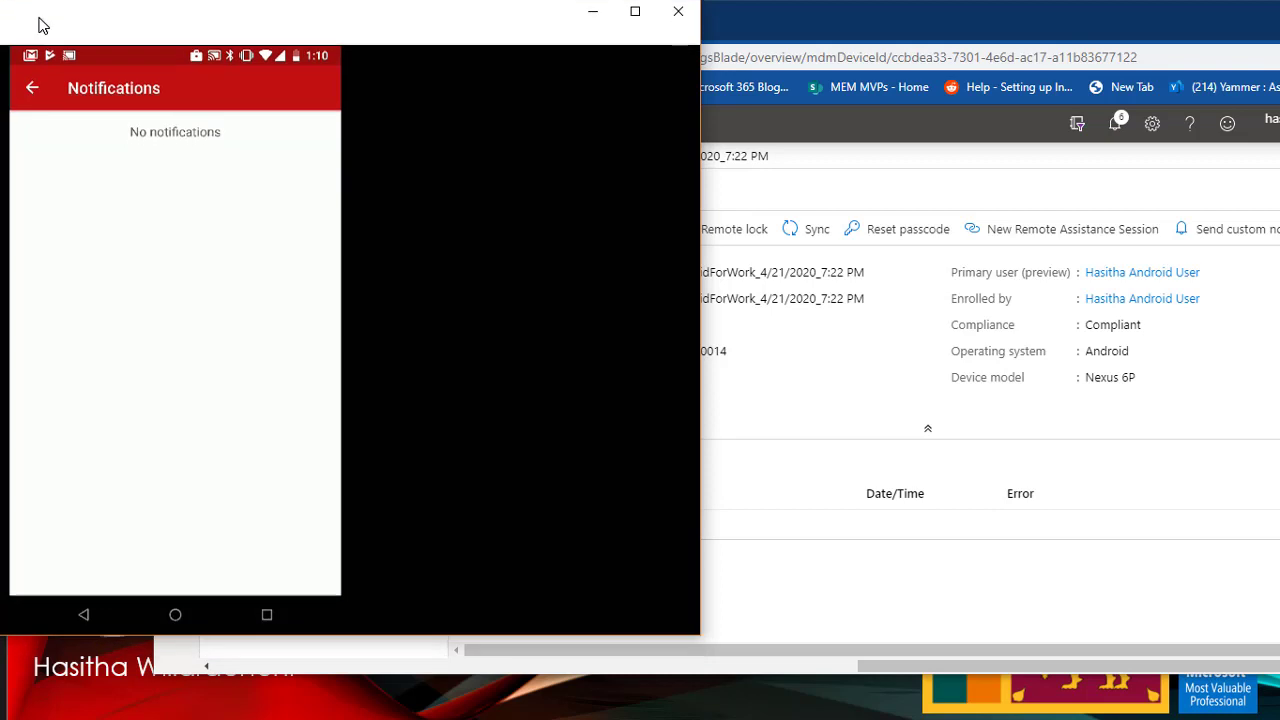
{"action": "left_click_drag", "start_coordinate": [700, 86], "coordinate": [233, 9]}
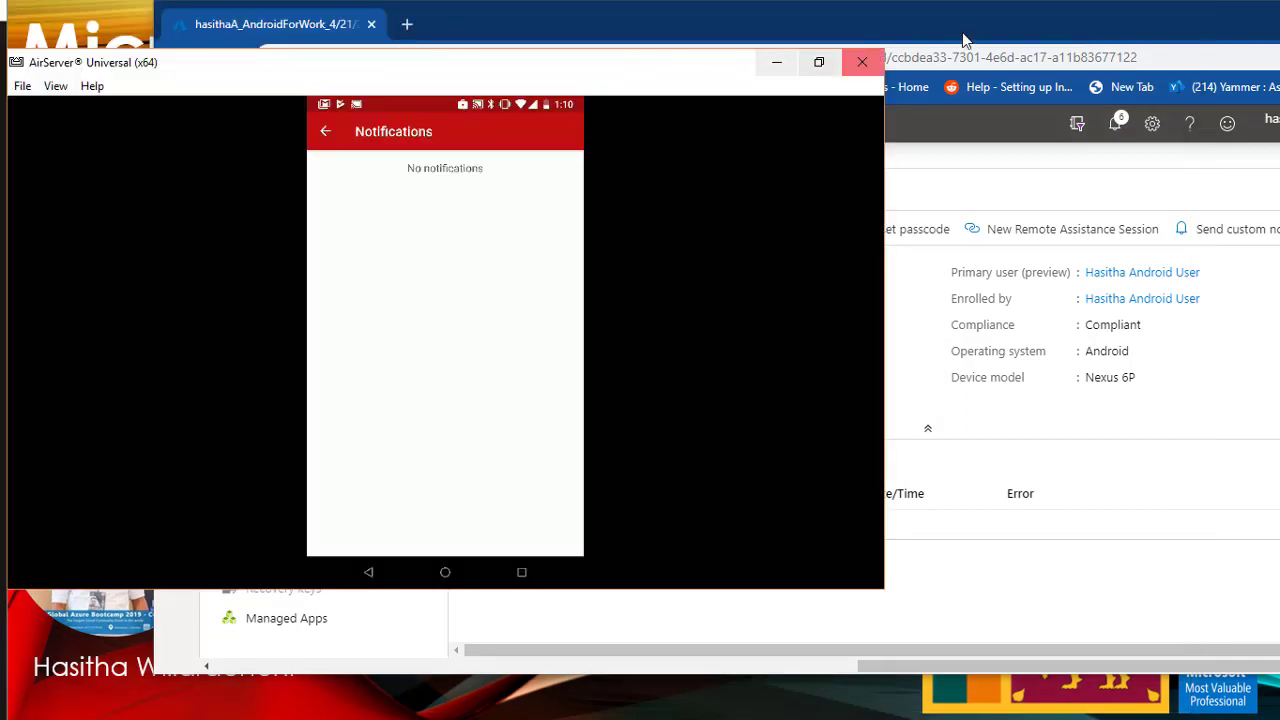
{"action": "left_click_drag", "start_coordinate": [596, 78], "coordinate": [268, 67]}
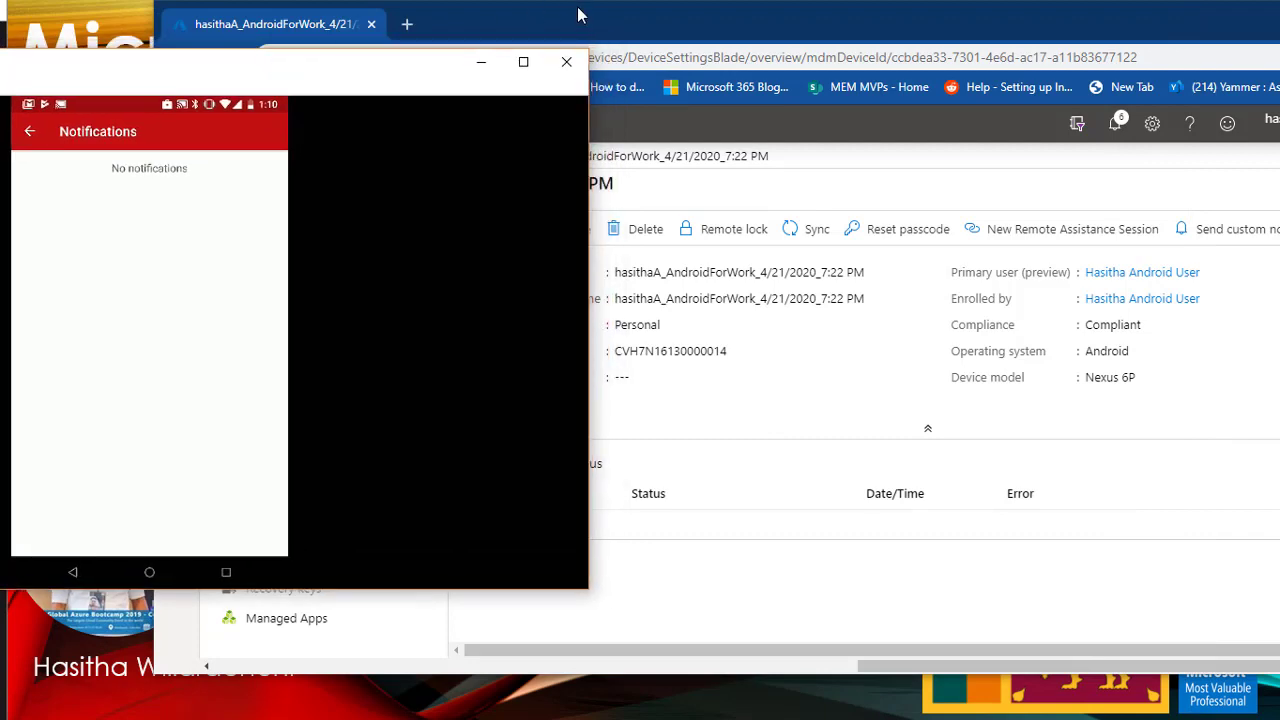
{"action": "left_click_drag", "start_coordinate": [578, 15], "coordinate": [718, 36]}
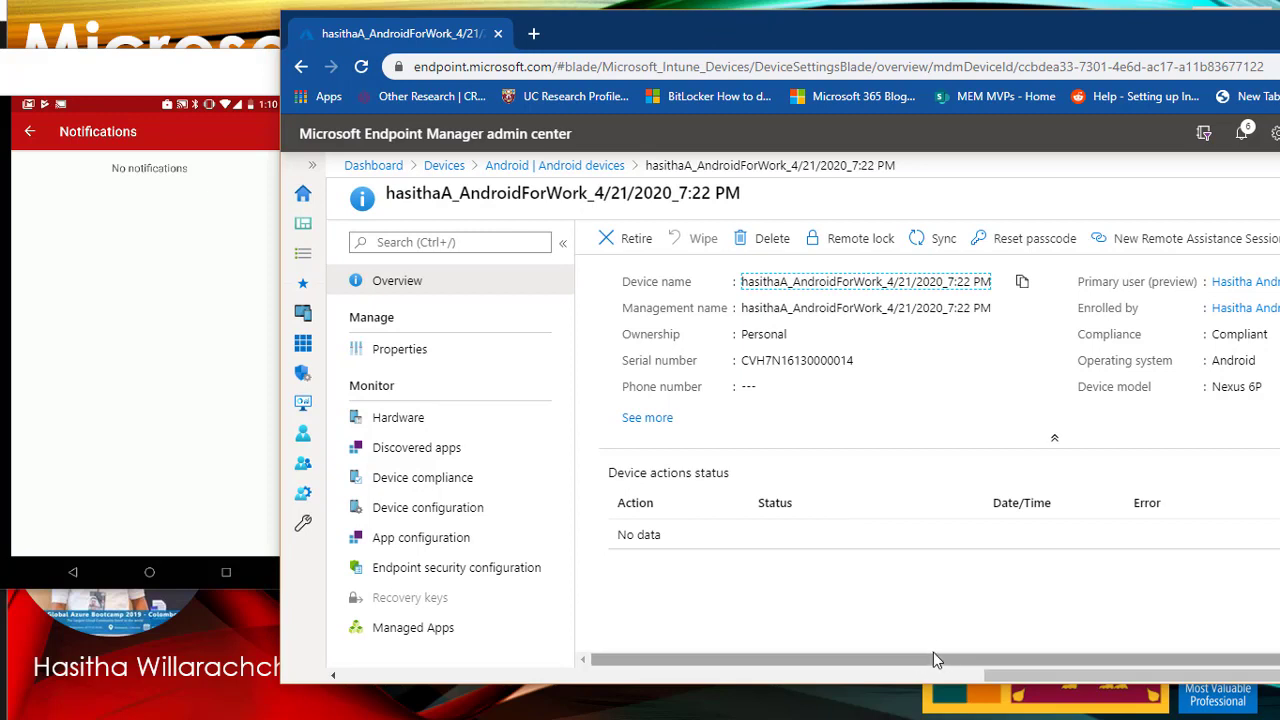
Step: Collapse the device's menu and compose a custom notification titled "Test message for Nexus 6p" with the body "testing 123"
{"action": "left_click_drag", "start_coordinate": [933, 652], "coordinate": [989, 659]}
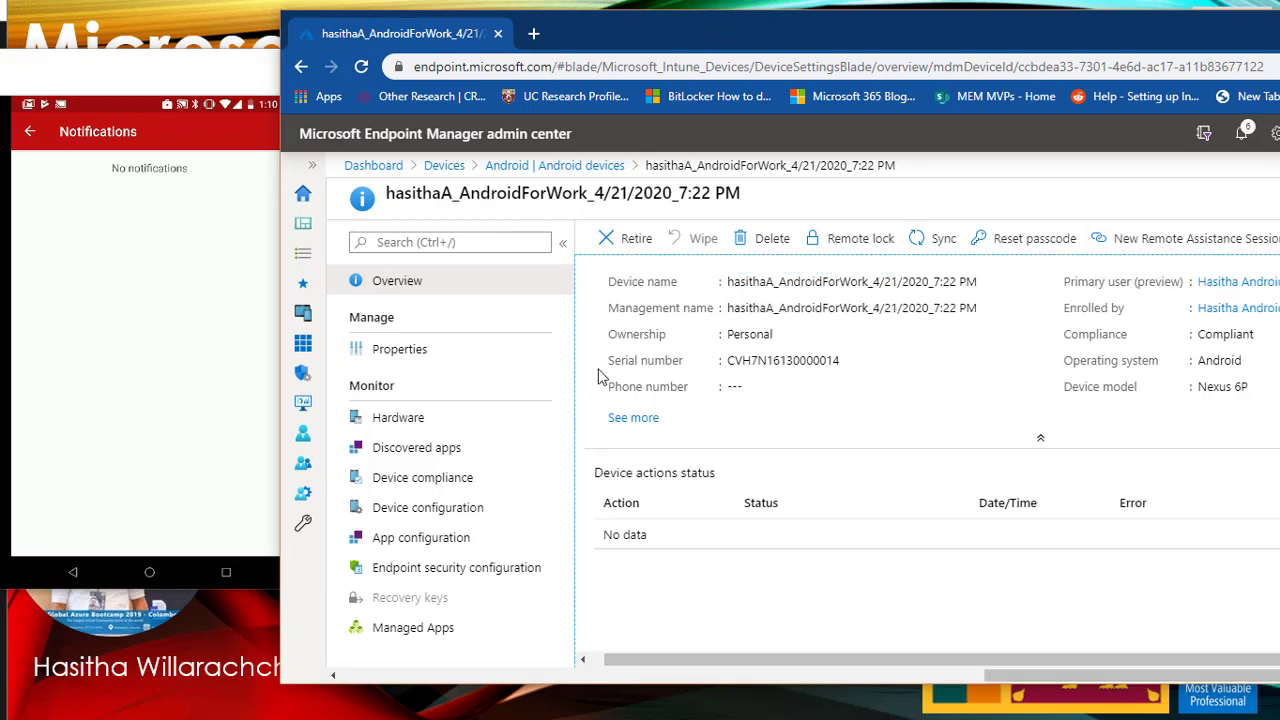
{"action": "left_click", "coordinate": [563, 243]}
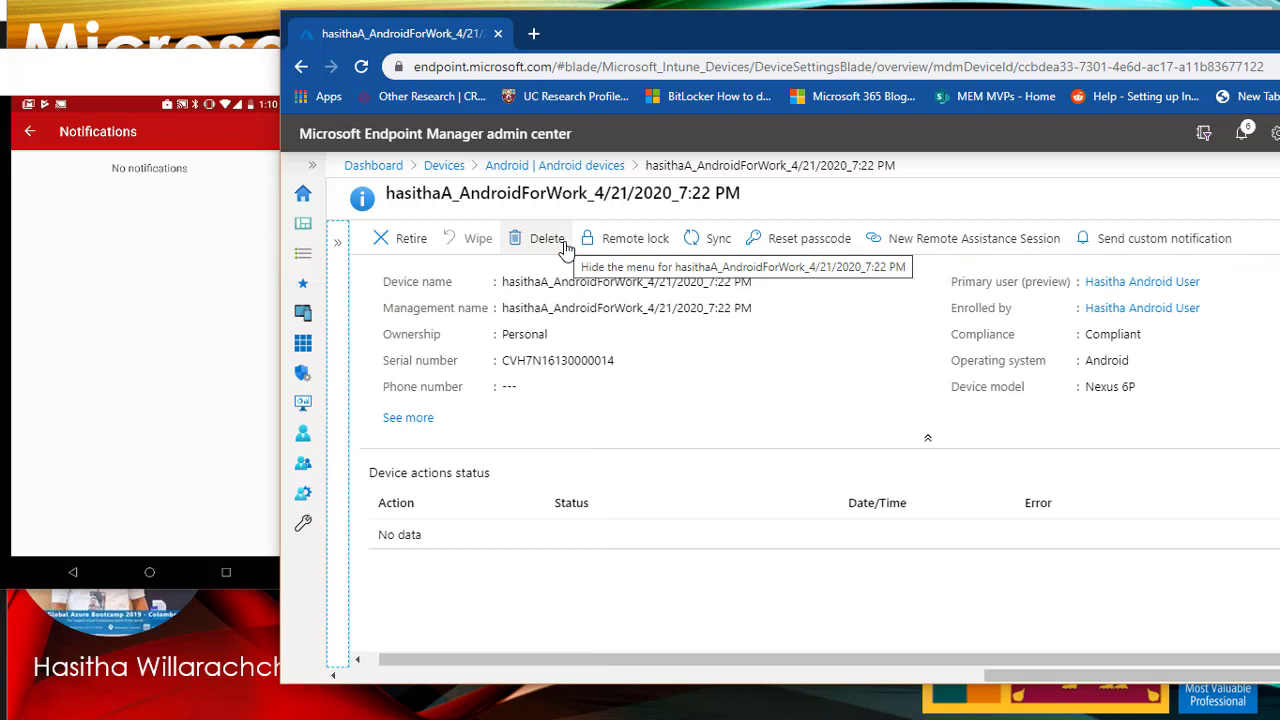
{"action": "left_click", "coordinate": [1147, 242]}
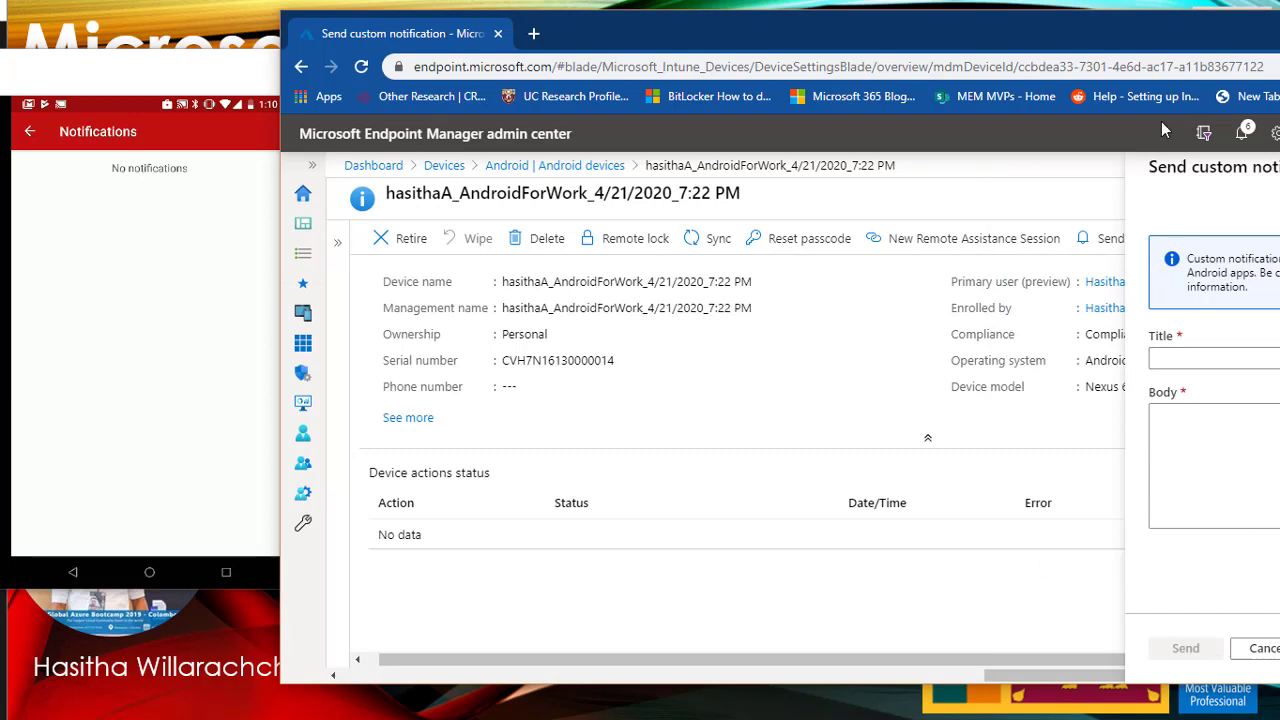
{"action": "left_click_drag", "start_coordinate": [1093, 49], "coordinate": [861, 47]}
{"action": "left_click", "coordinate": [951, 360]}
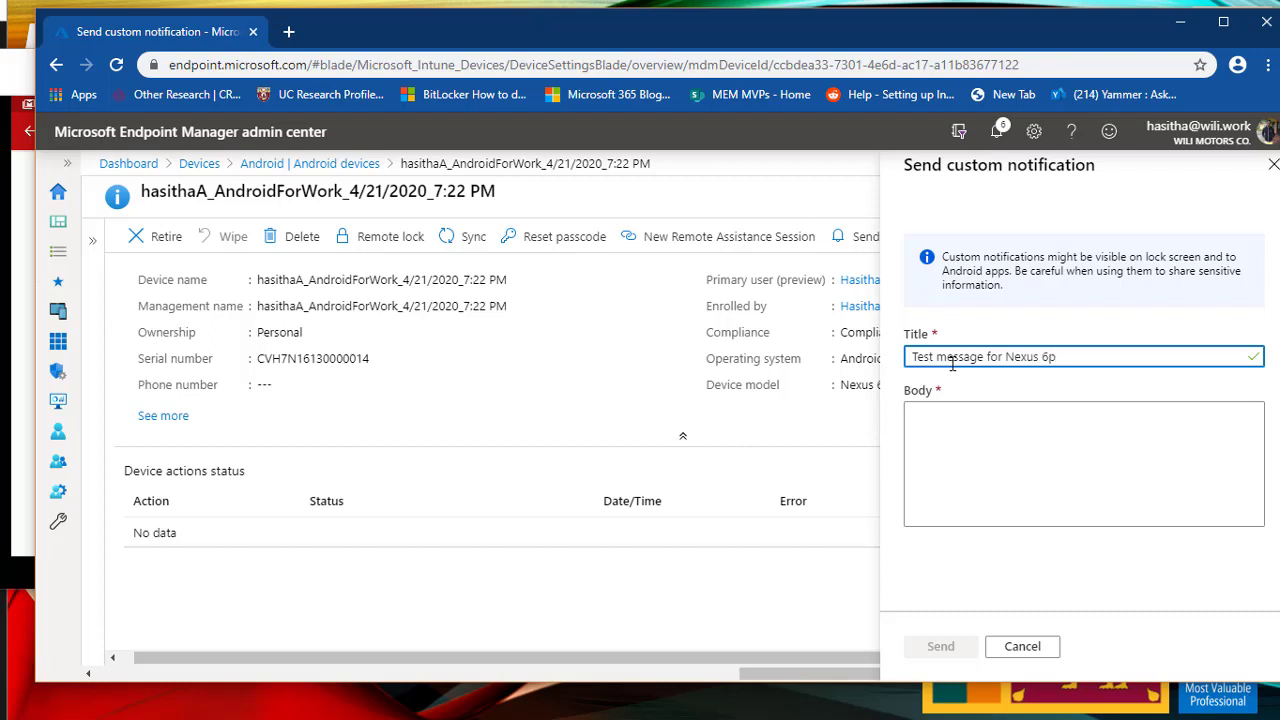
{"action": "left_click", "coordinate": [948, 451]}
{"action": "type", "text": "testing 123"}
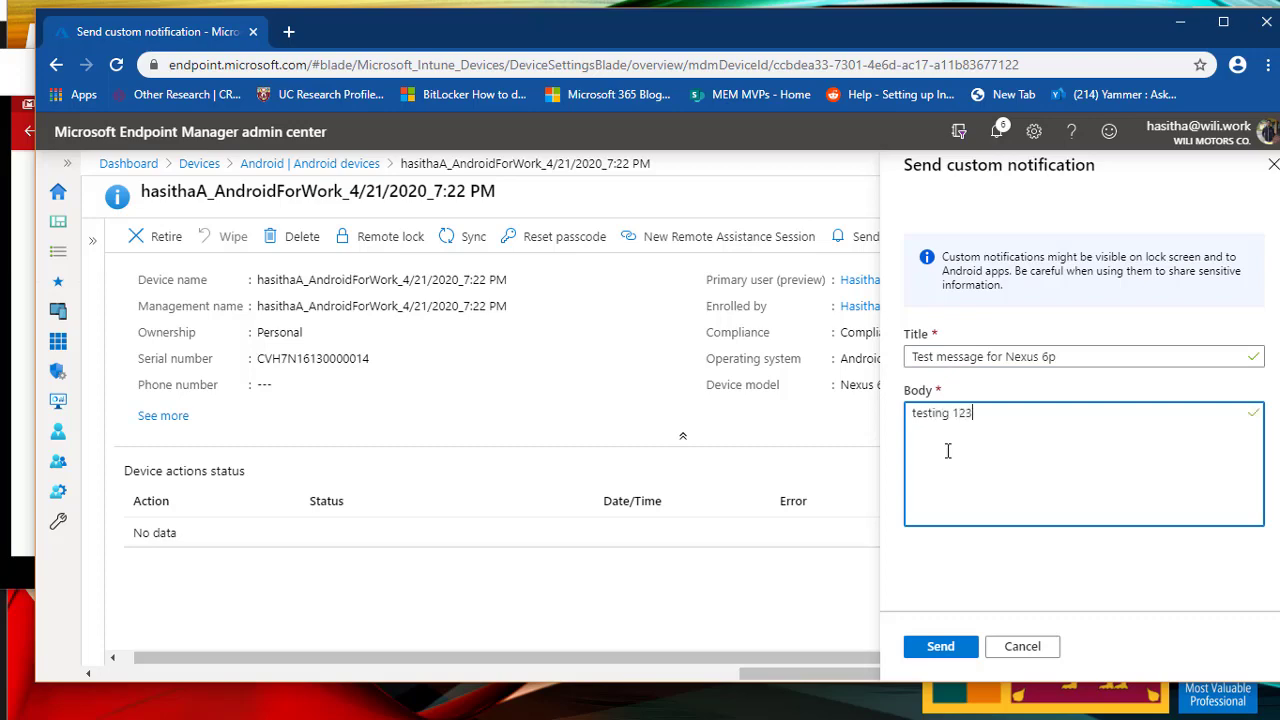
Step: Uncover the mirrored phone, send the custom notification and open the received message on the phone
{"action": "left_click_drag", "start_coordinate": [839, 43], "coordinate": [1148, 40]}
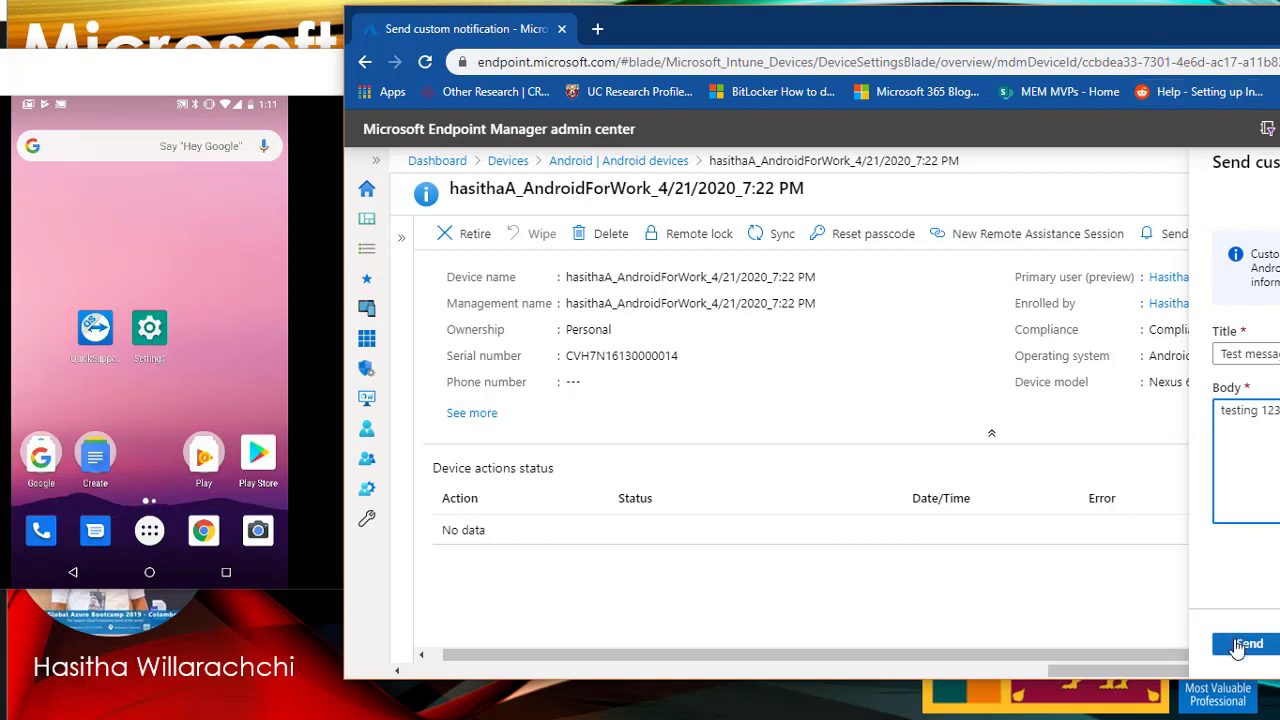
{"action": "left_click", "coordinate": [1238, 645]}
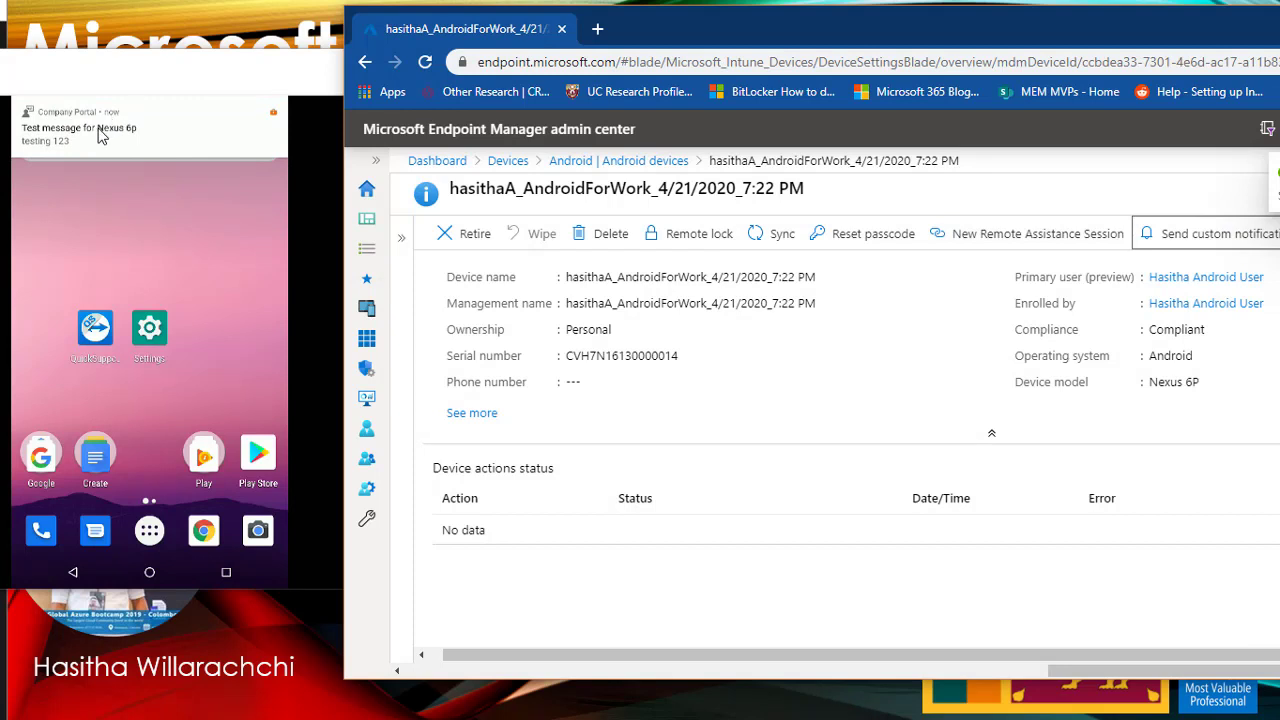
{"action": "left_click", "coordinate": [98, 135]}
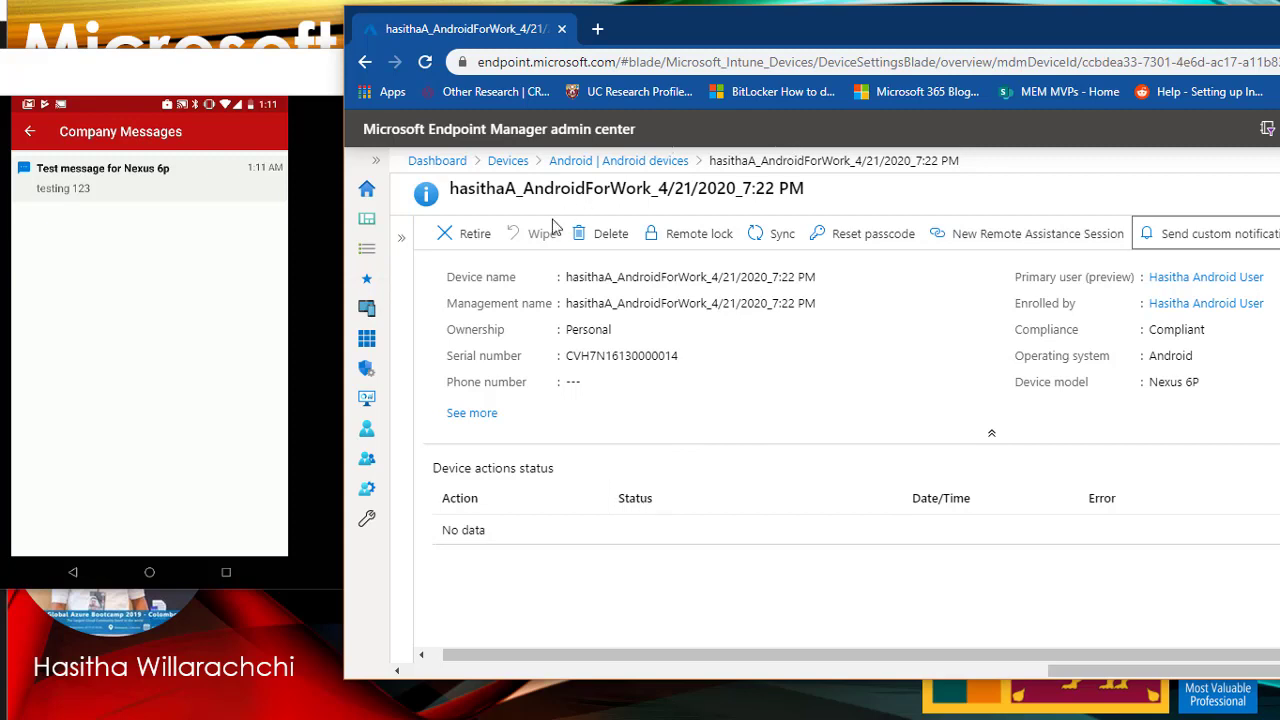
Step: Go back through the Devices overview to the Android devices list and open the phone's overview again
{"action": "left_click", "coordinate": [578, 163]}
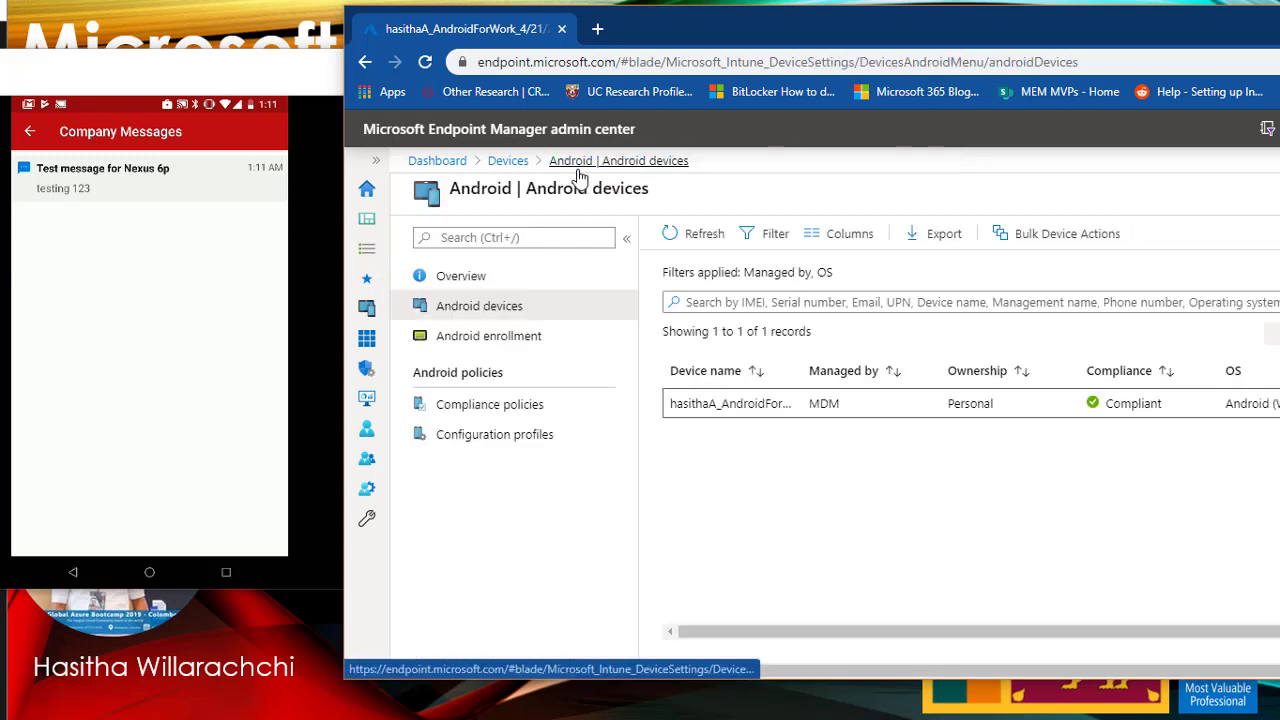
{"action": "left_click", "coordinate": [506, 162]}
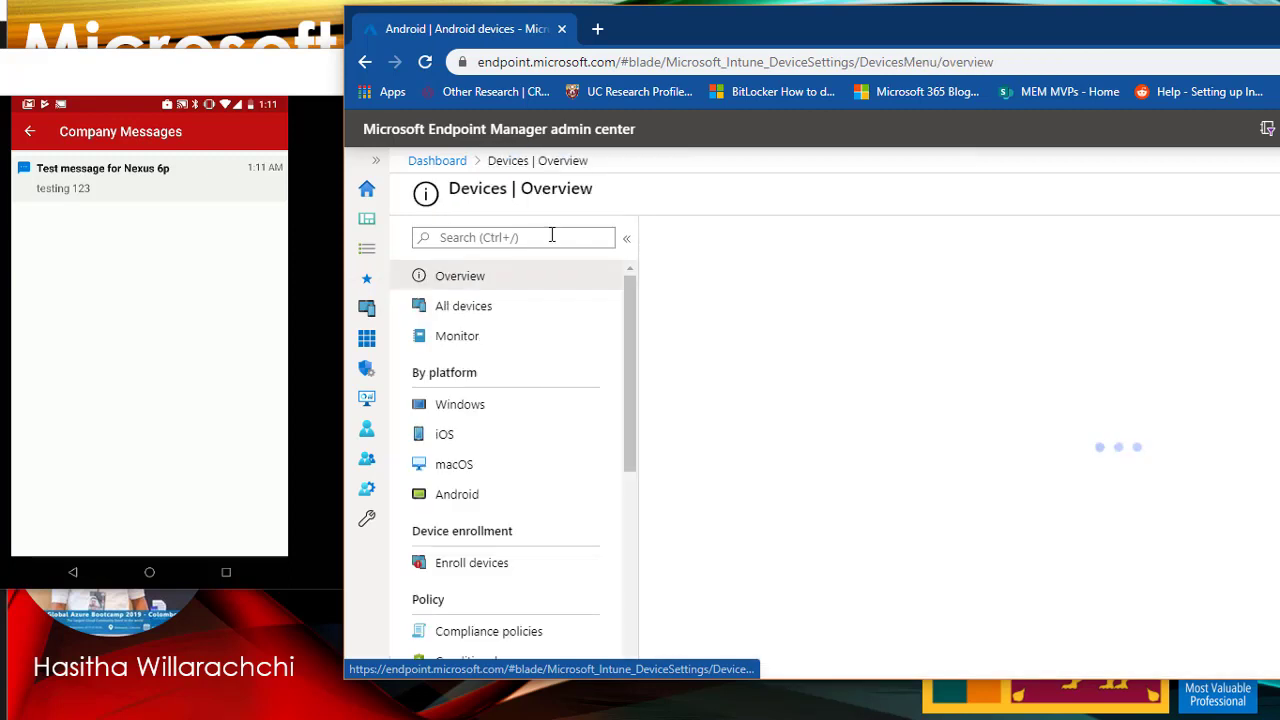
{"action": "left_click", "coordinate": [455, 497]}
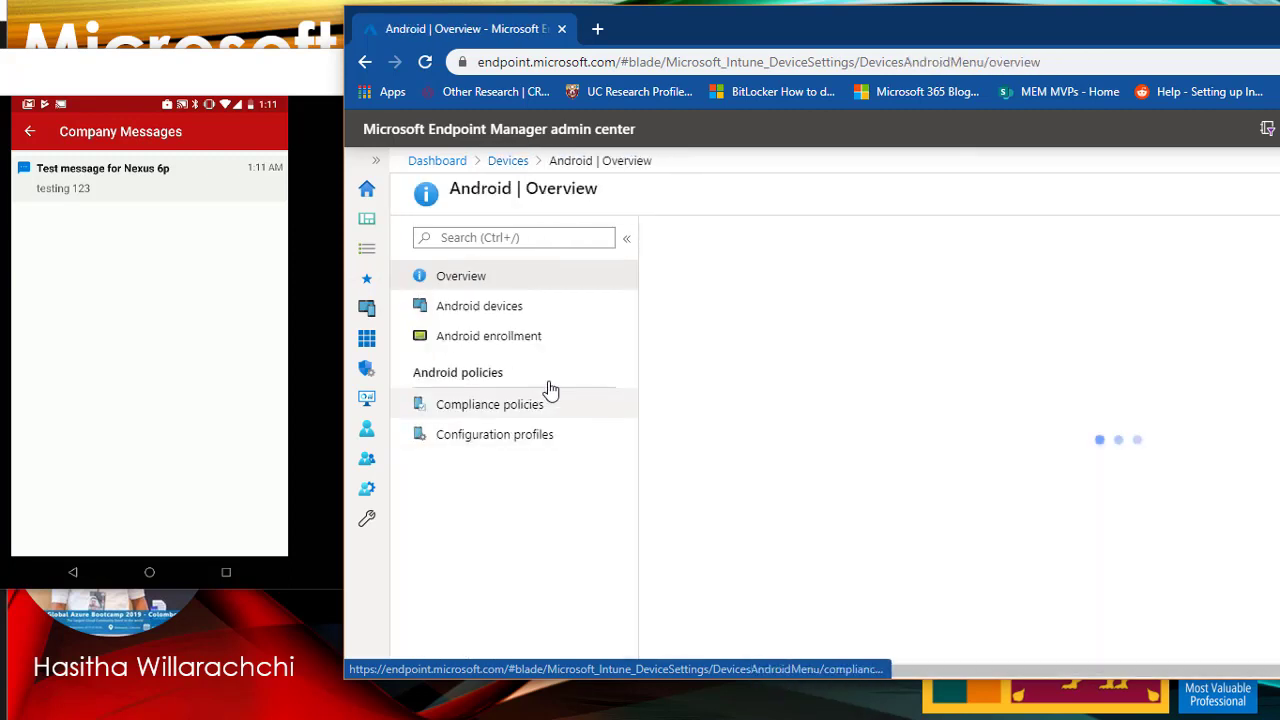
{"action": "left_click", "coordinate": [507, 312]}
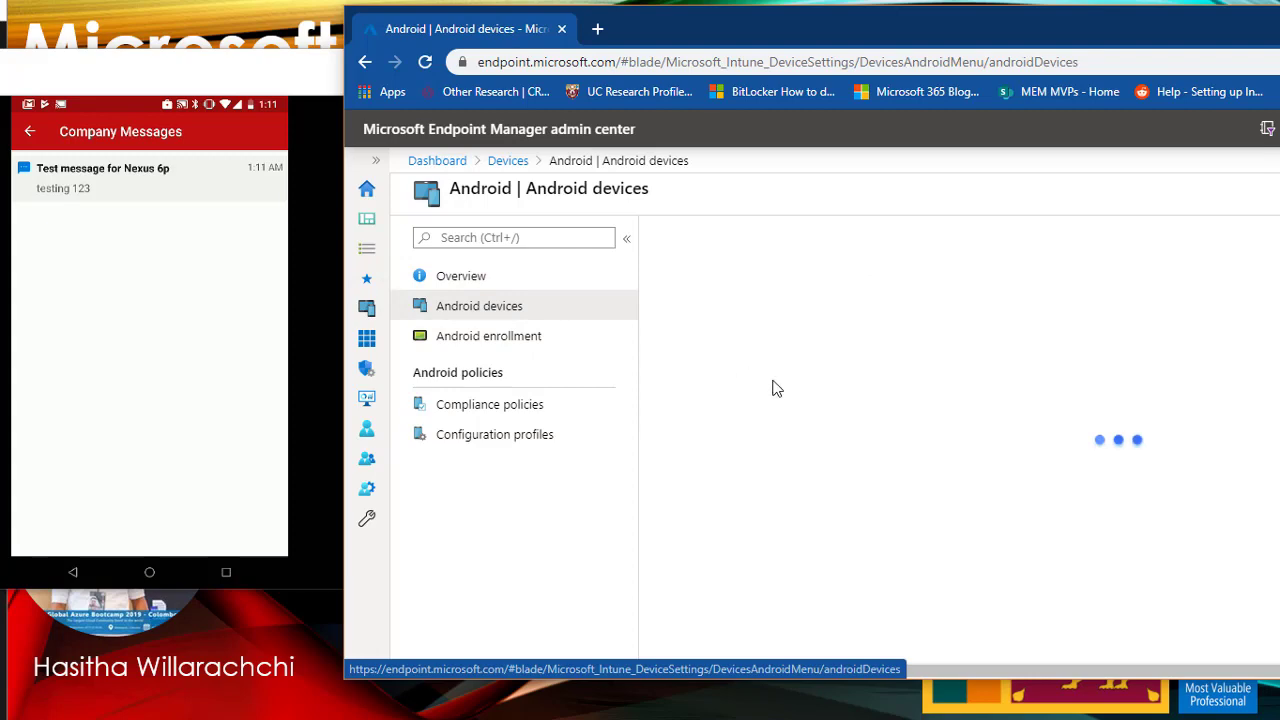
{"action": "left_click", "coordinate": [724, 401]}
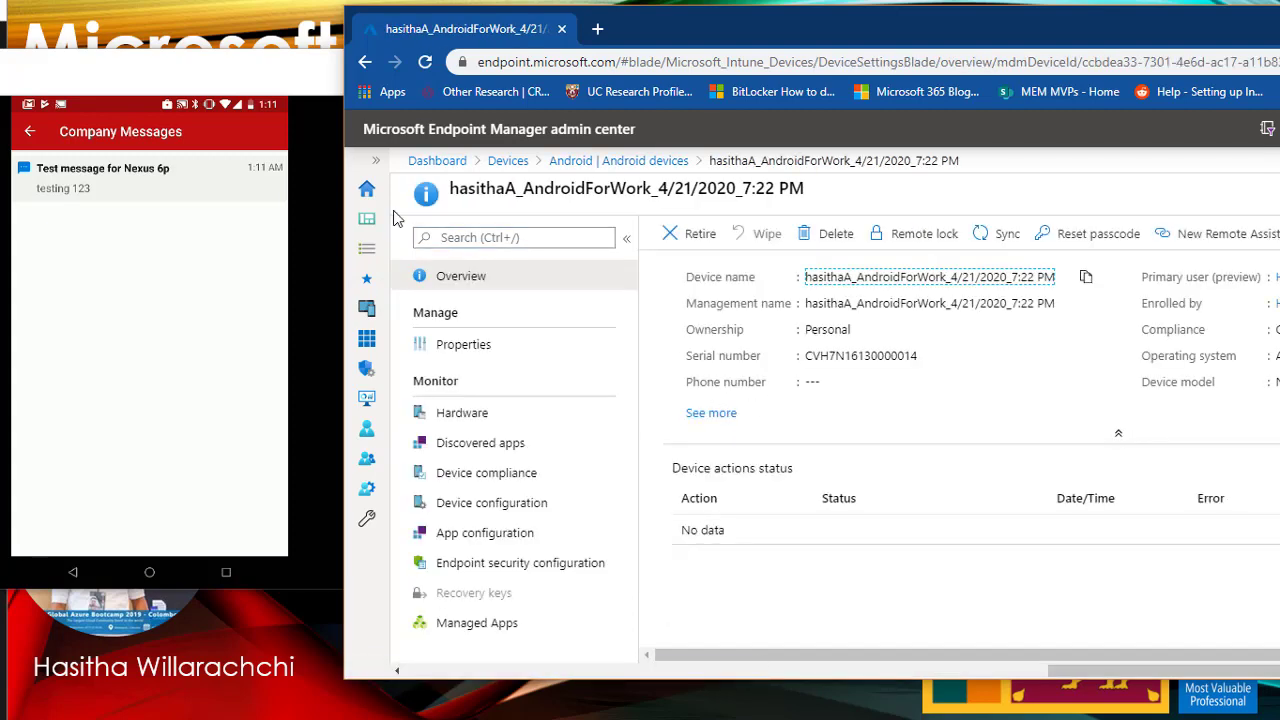
Step: Open the Android phone's properties, set its device ownership to Corporate and acknowledge the results of the ownership change
{"action": "left_click", "coordinate": [468, 344]}
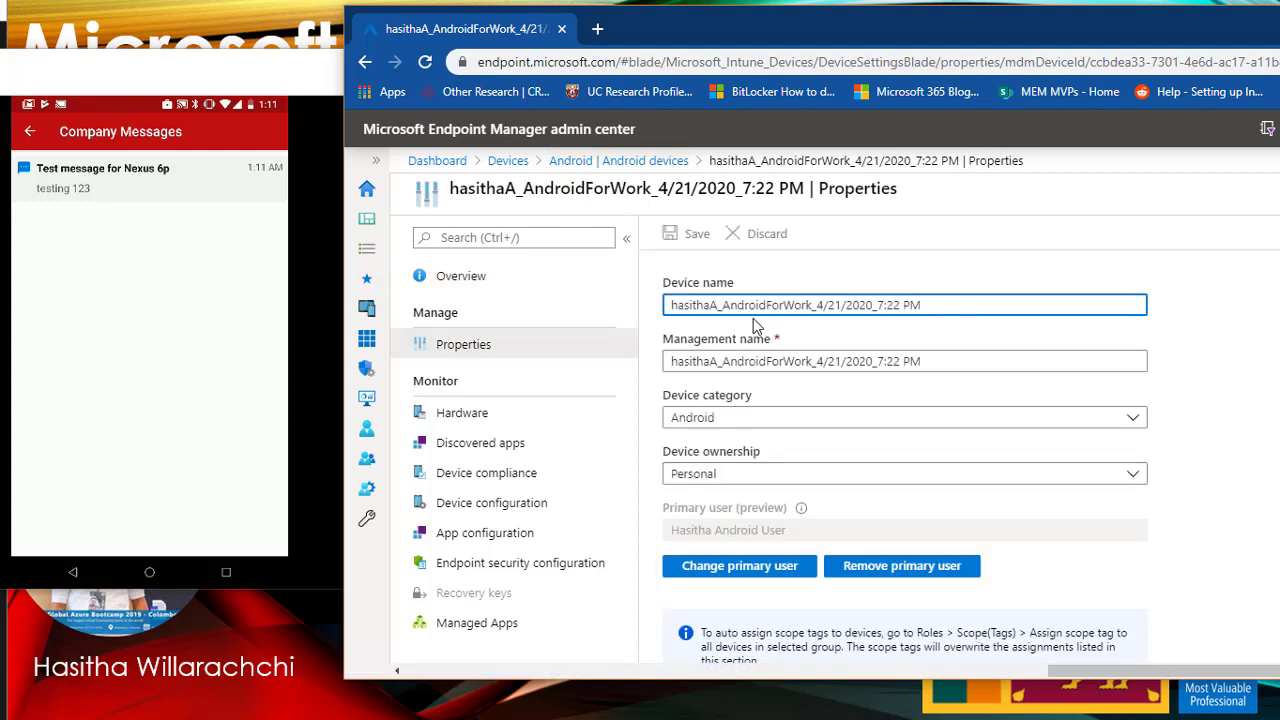
{"action": "scroll", "coordinate": [765, 400], "scroll_direction": "down", "scroll_amount": 1}
{"action": "scroll", "coordinate": [773, 459], "scroll_direction": "down", "scroll_amount": 2}
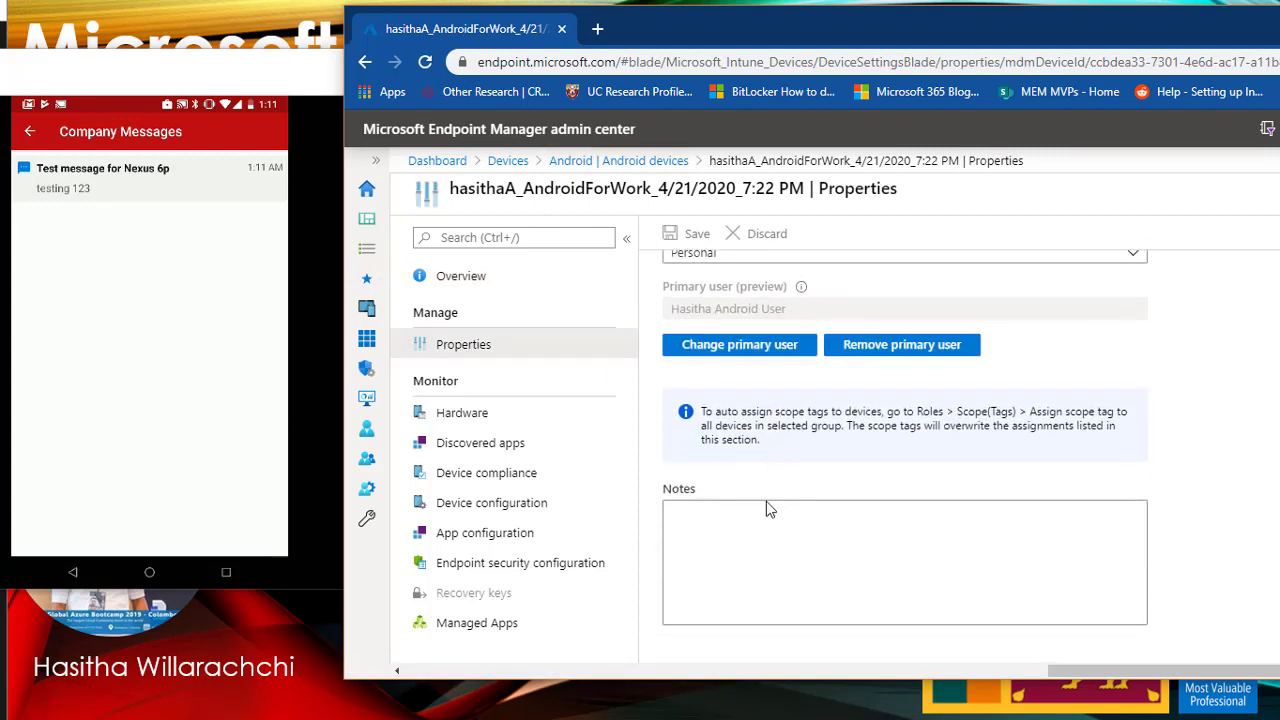
{"action": "scroll", "coordinate": [766, 508], "scroll_direction": "up", "scroll_amount": 3}
{"action": "left_click", "coordinate": [745, 444]}
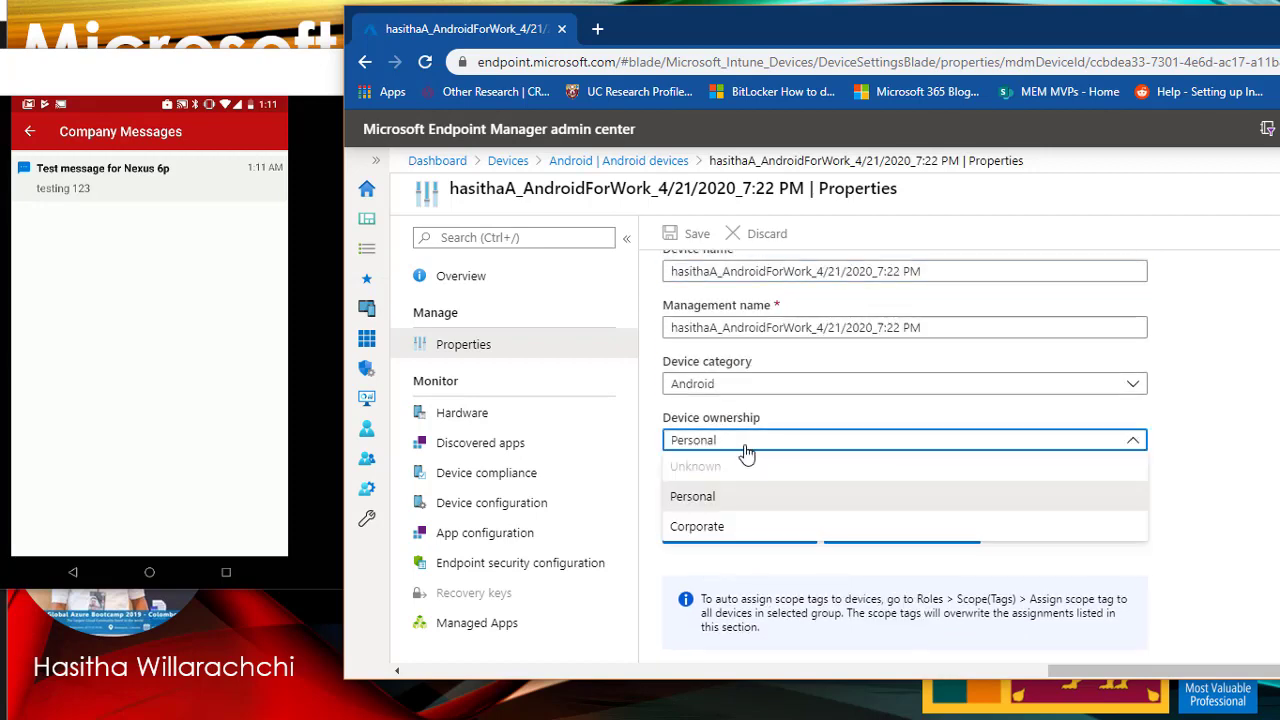
{"action": "left_click", "coordinate": [718, 528]}
{"action": "scroll", "coordinate": [812, 520], "scroll_direction": "down", "scroll_amount": 1}
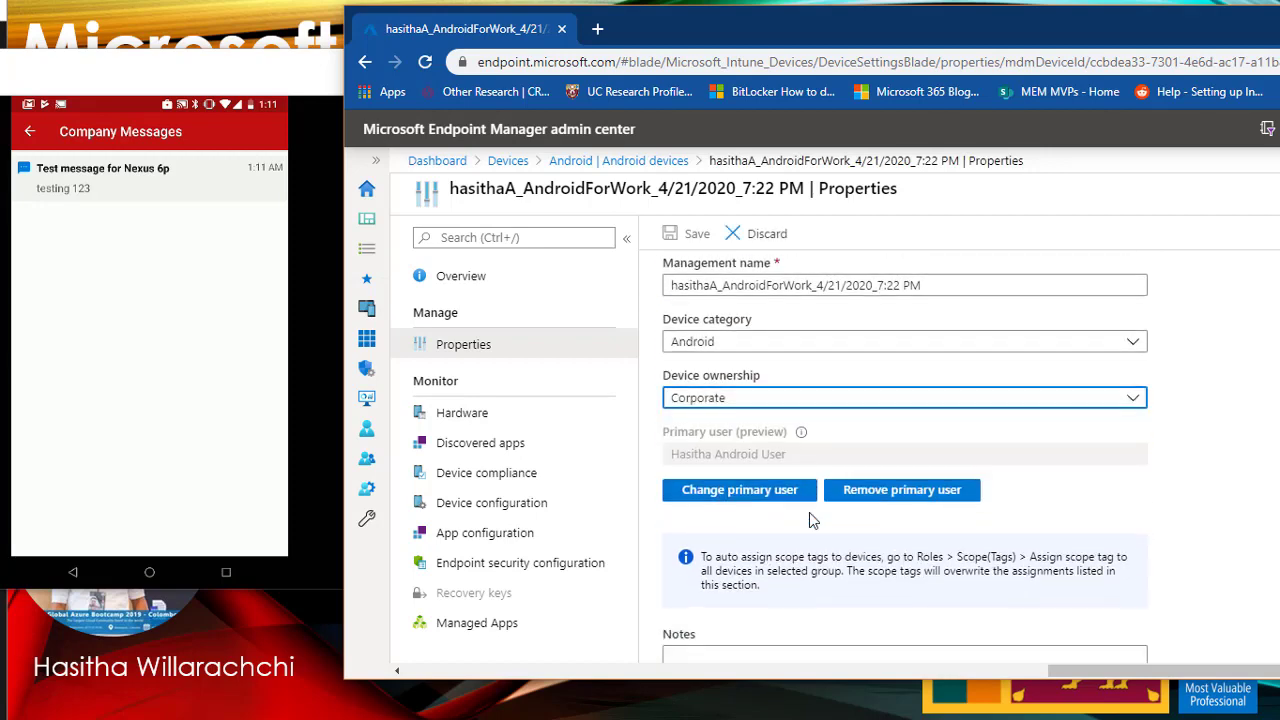
{"action": "scroll", "coordinate": [812, 520], "scroll_direction": "down", "scroll_amount": 4}
{"action": "left_click", "coordinate": [672, 592]}
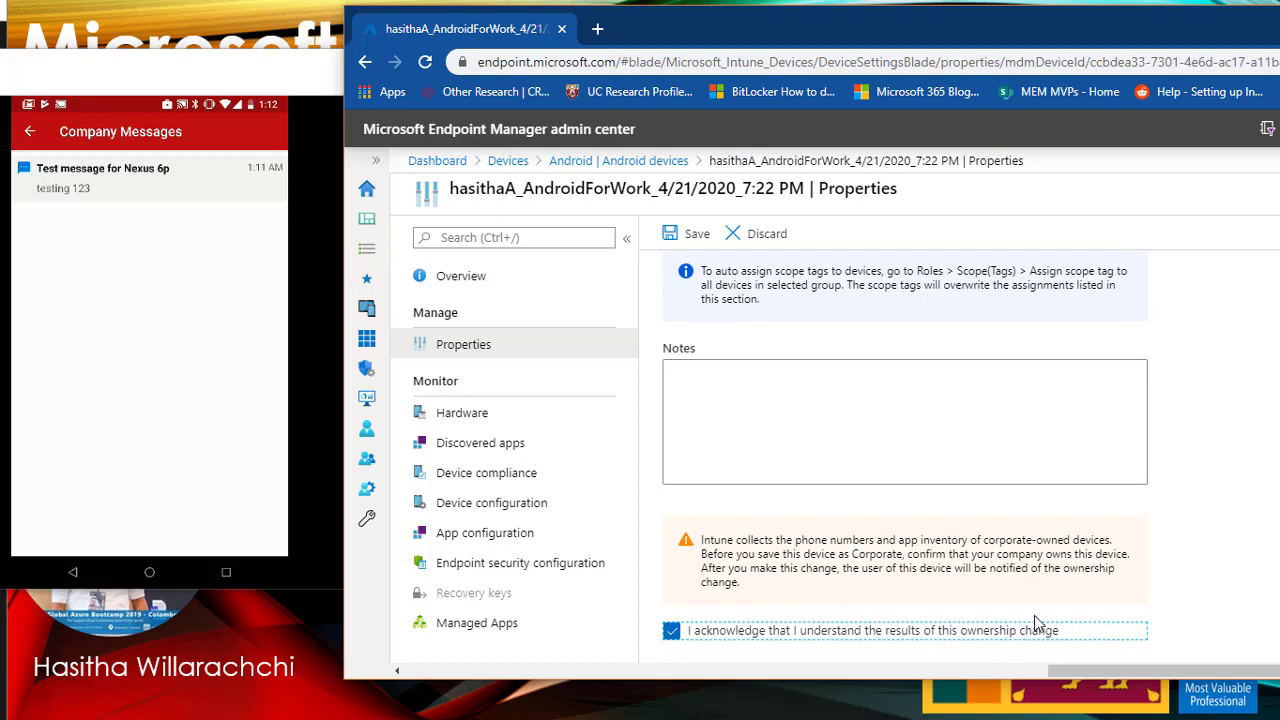
Step: Maximize the browser window and return to the Devices overview, discarding the unsaved edits
{"action": "double_click", "coordinate": [1143, 22]}
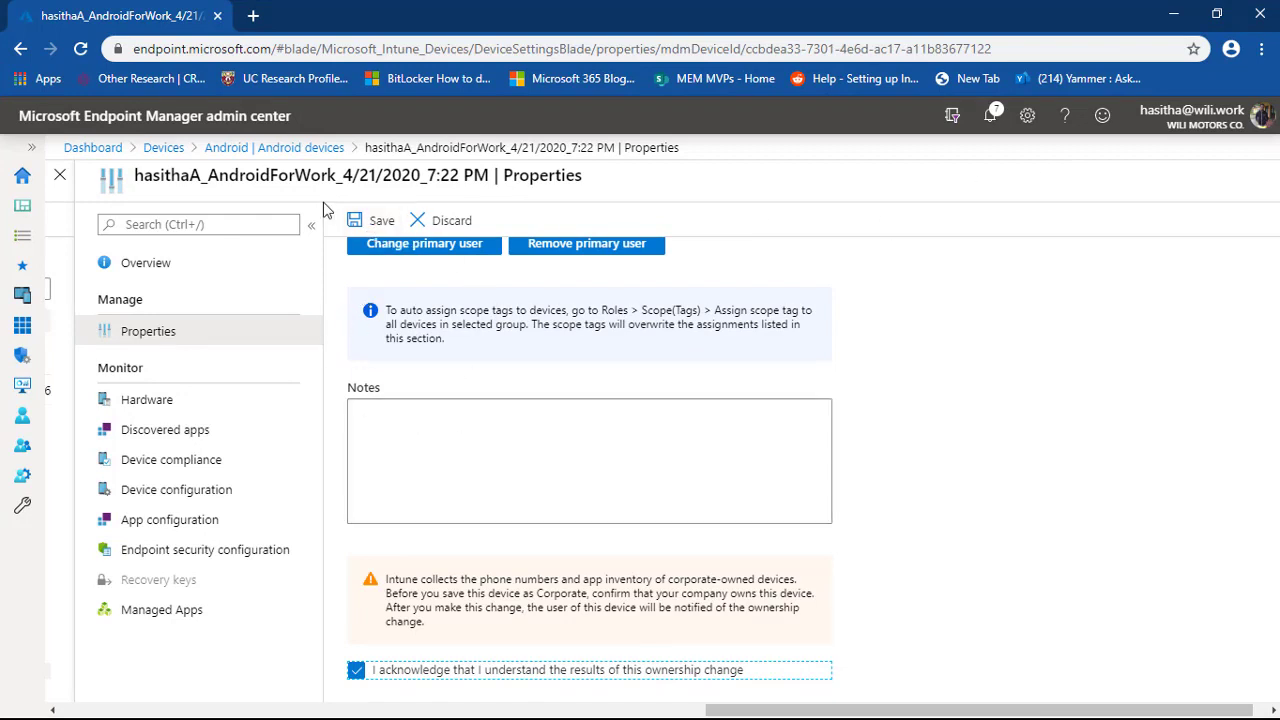
{"action": "left_click", "coordinate": [163, 147]}
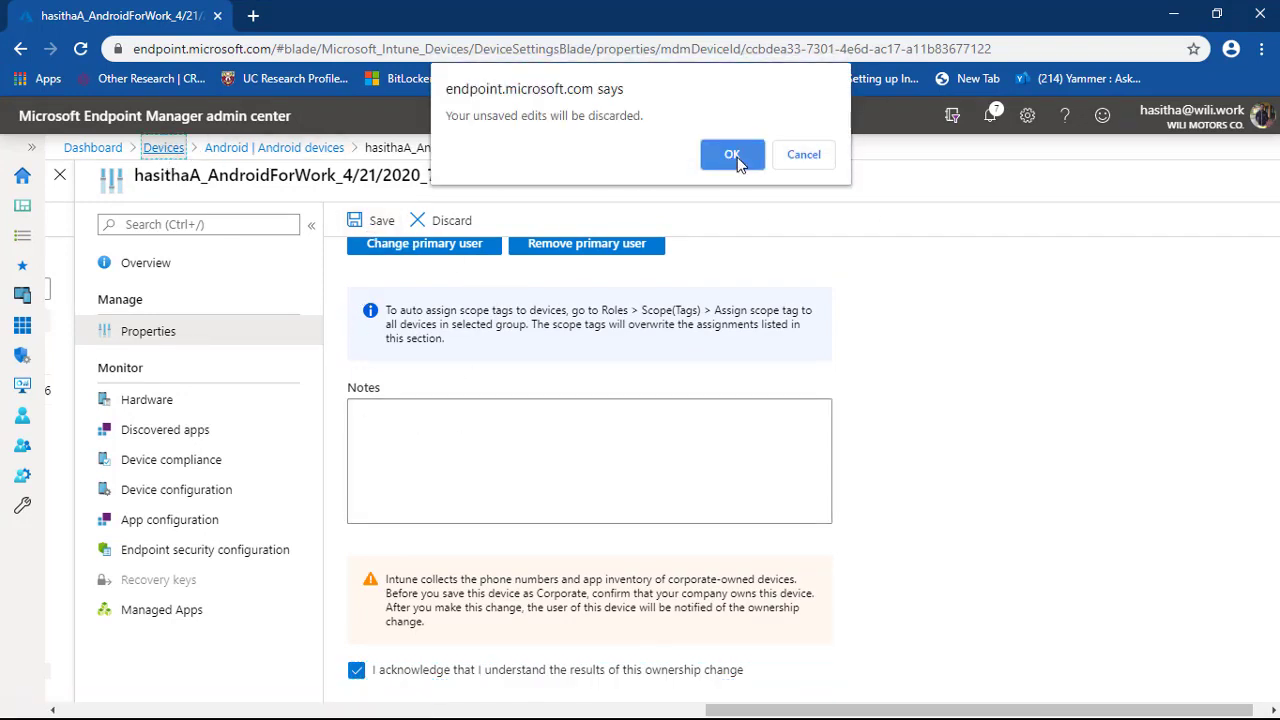
{"action": "left_click", "coordinate": [732, 157]}
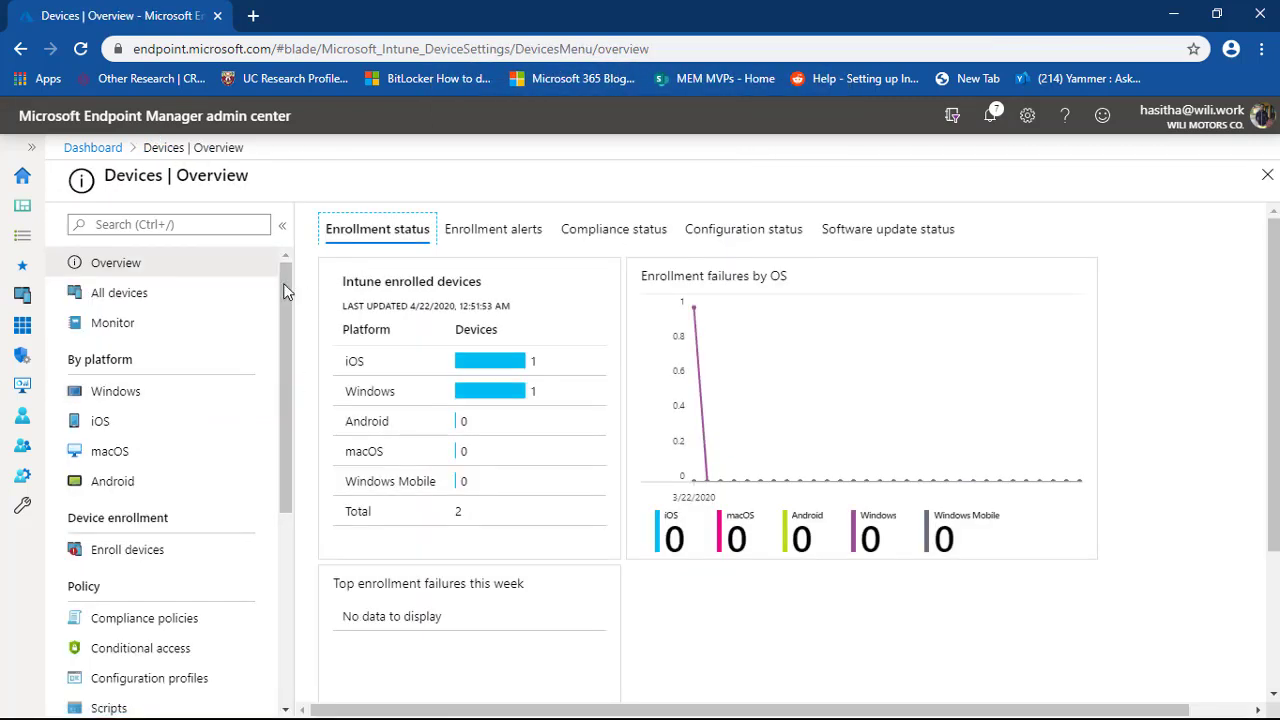
Step: Open the phone's overview from the Android devices list to check its ownership
{"action": "left_click", "coordinate": [108, 486]}
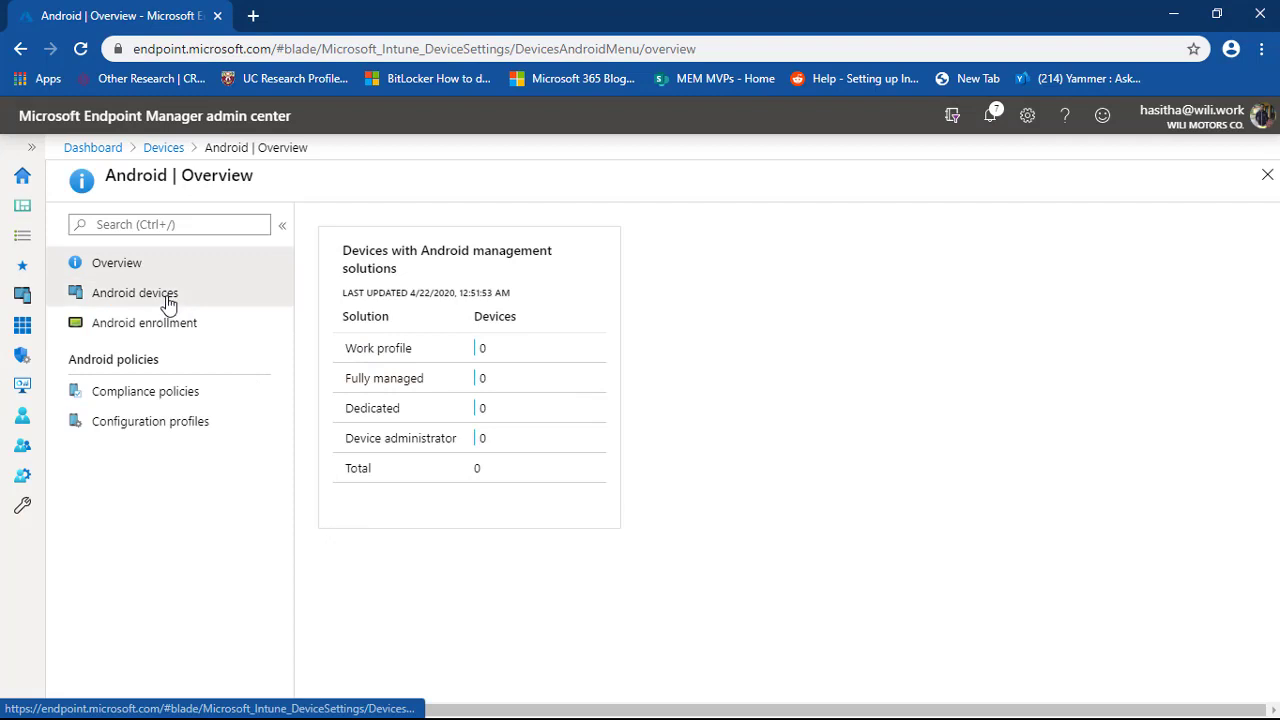
{"action": "left_click", "coordinate": [170, 300]}
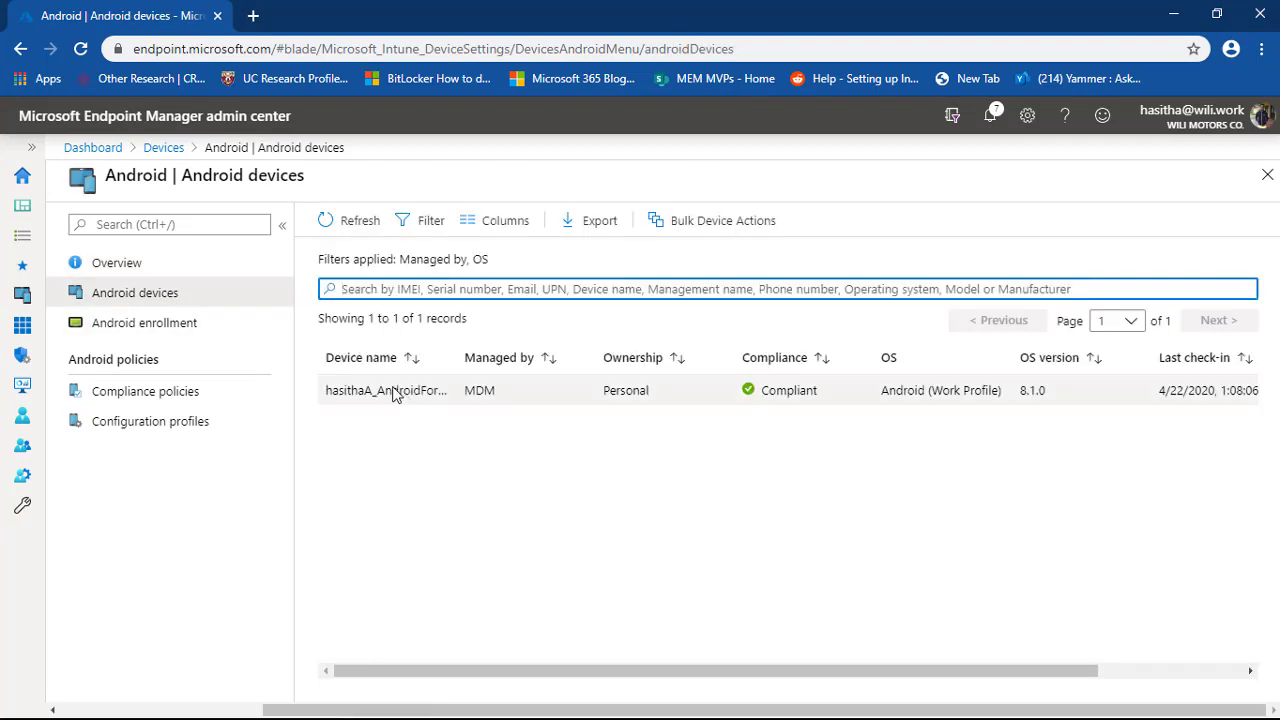
{"action": "left_click", "coordinate": [380, 392]}
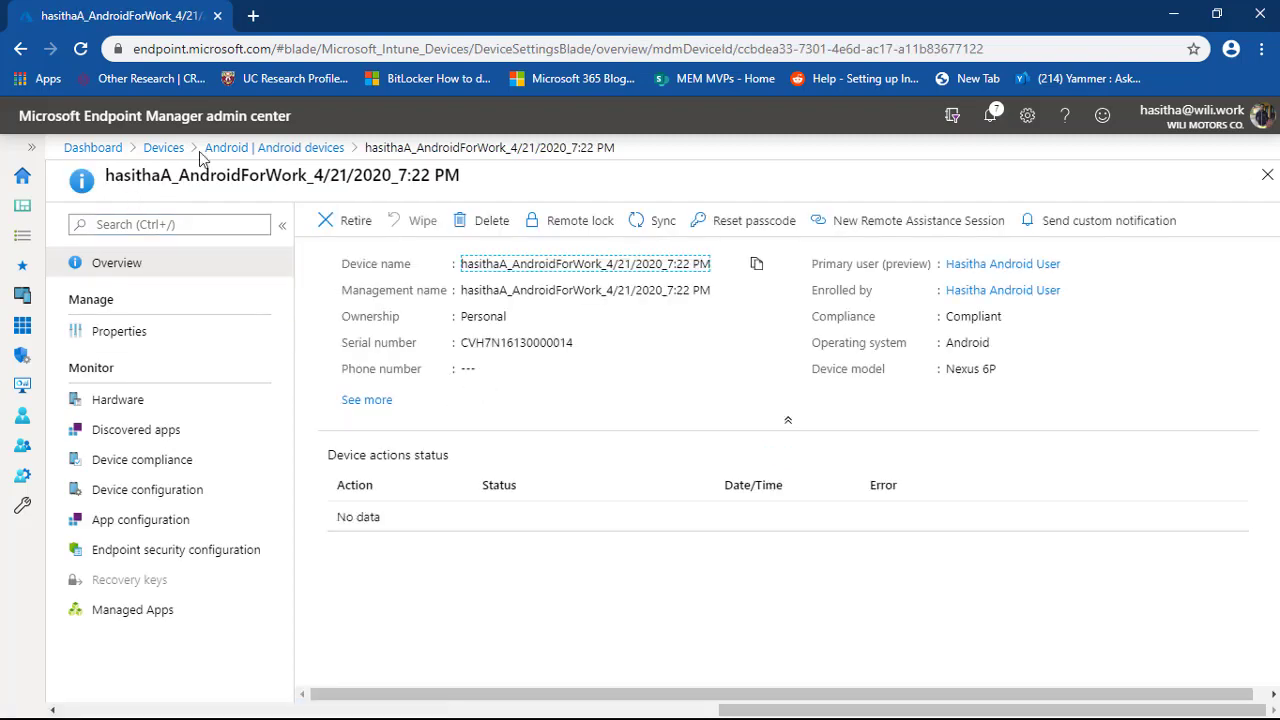
Step: Go back to Devices, find the iPhone among the iOS devices and open its properties at the ownership setting
{"action": "left_click", "coordinate": [163, 147]}
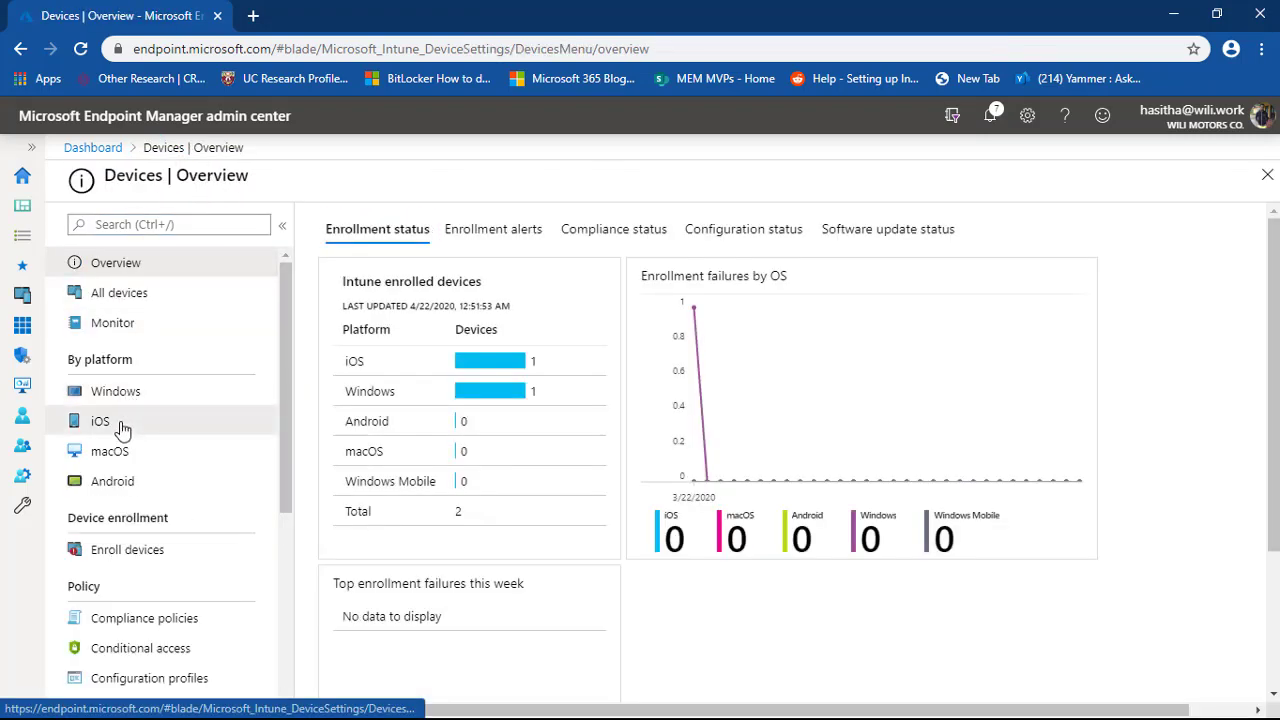
{"action": "left_click", "coordinate": [118, 425]}
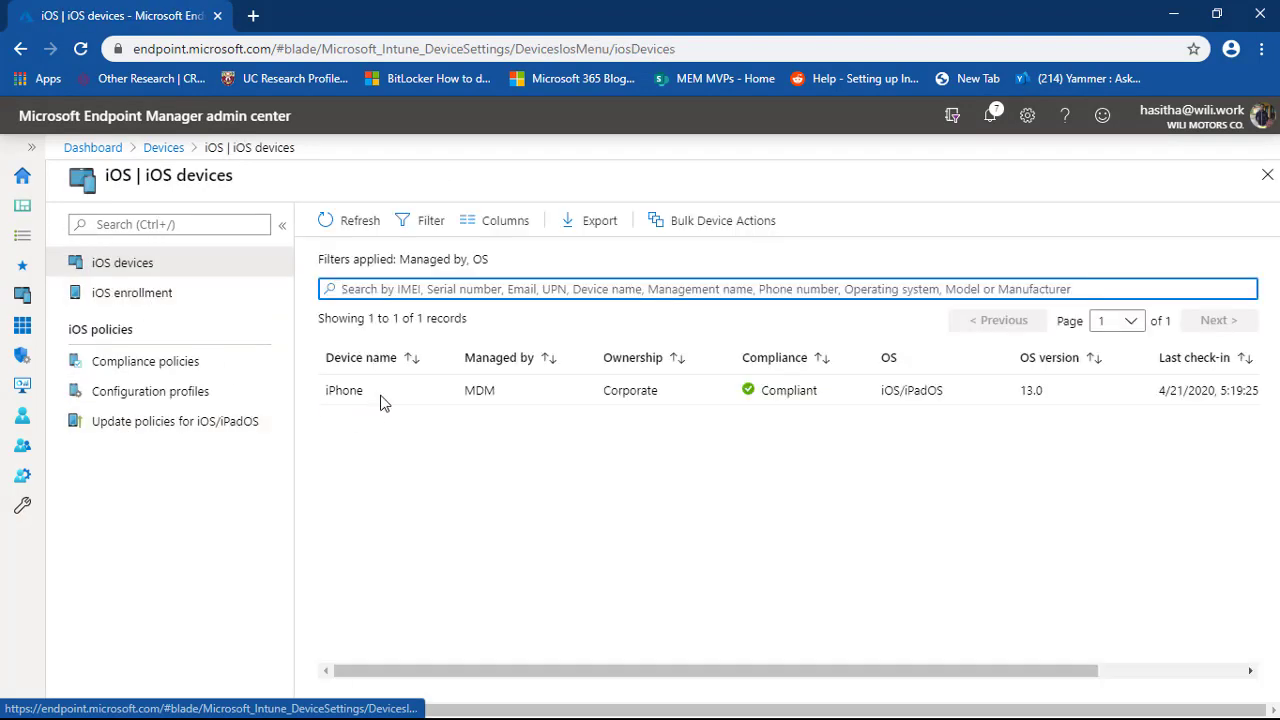
{"action": "left_click", "coordinate": [381, 393]}
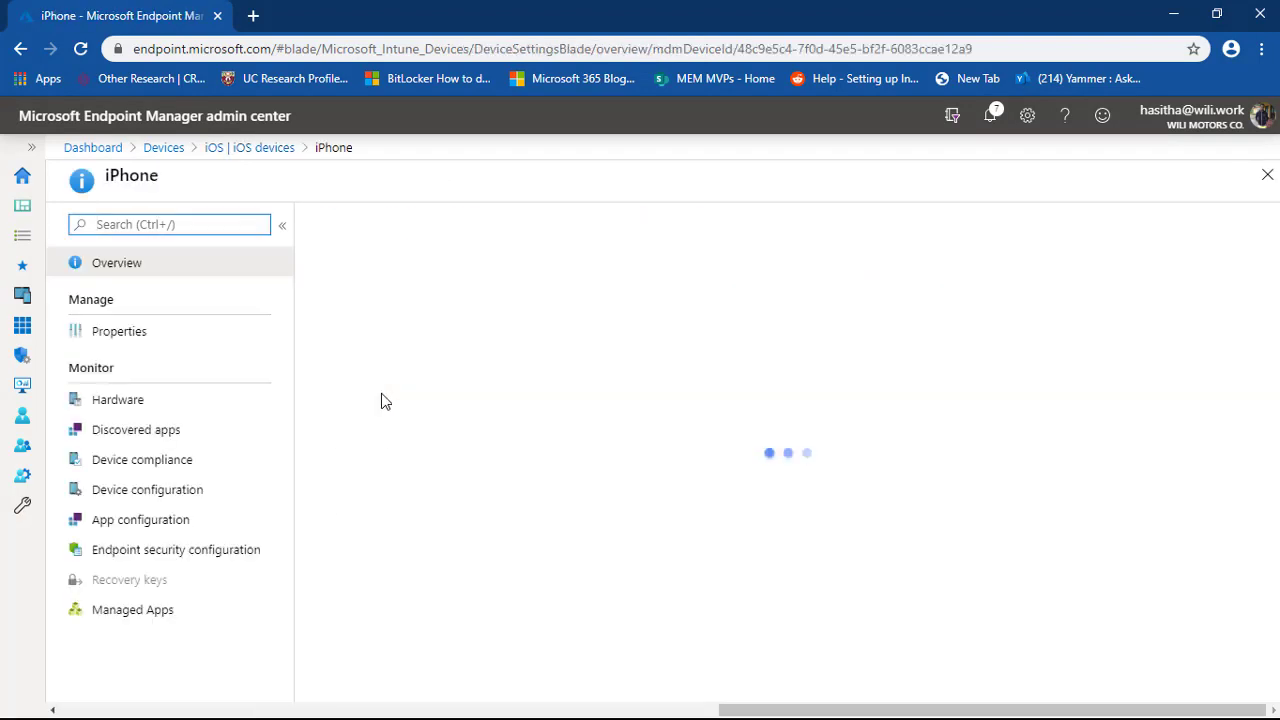
{"action": "left_click", "coordinate": [148, 332]}
{"action": "scroll", "coordinate": [450, 400], "scroll_direction": "down", "scroll_amount": 2}
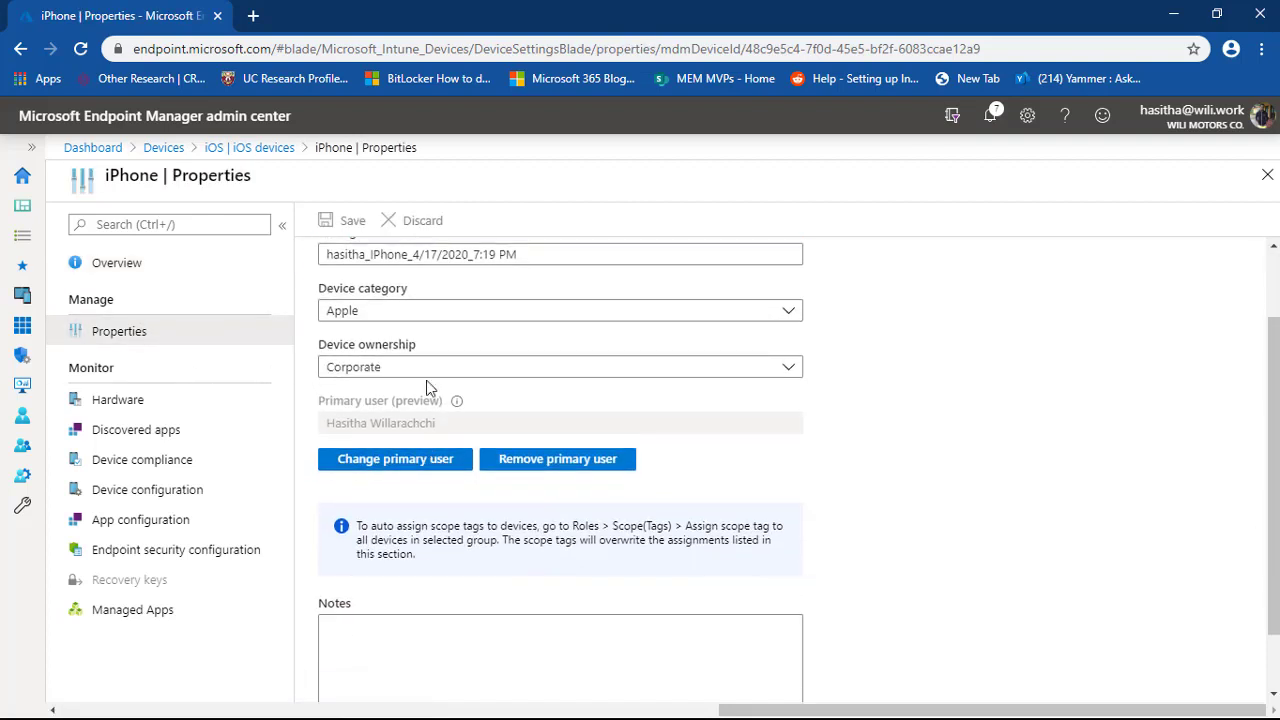
Step: Set the iPhone's device ownership to Personal, acknowledge the ownership change and save
{"action": "left_click", "coordinate": [437, 370]}
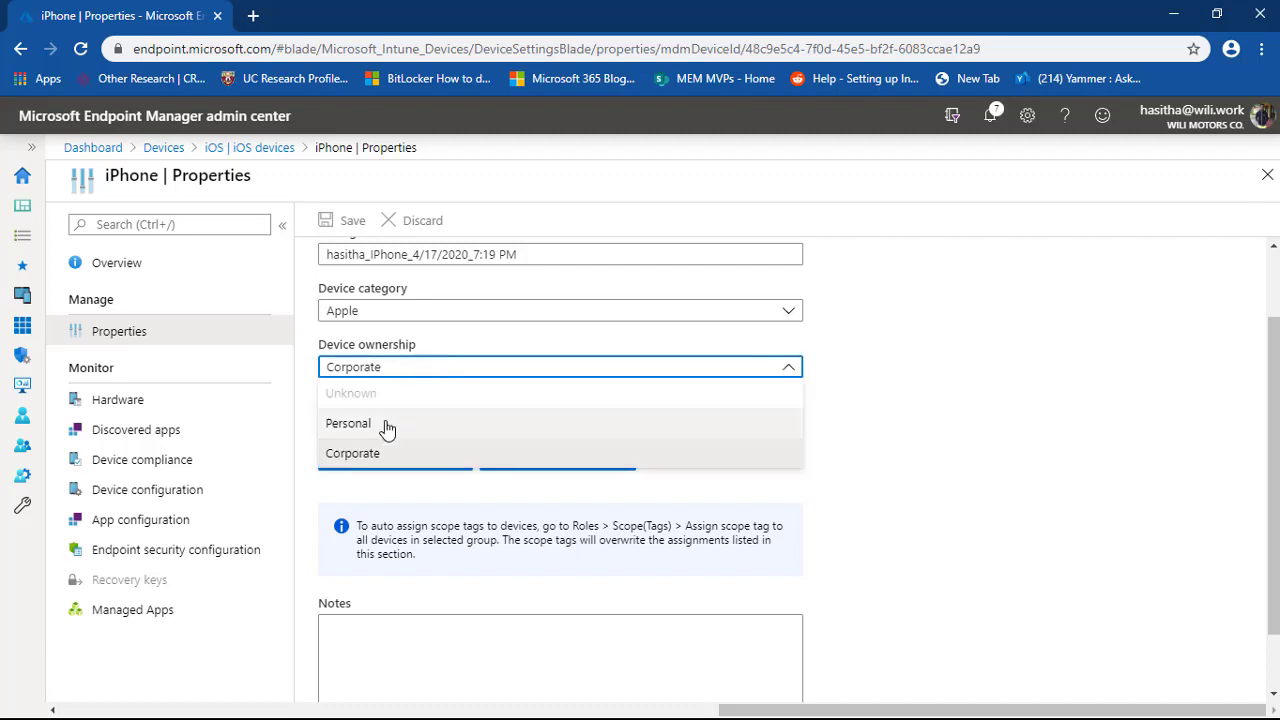
{"action": "left_click", "coordinate": [386, 427]}
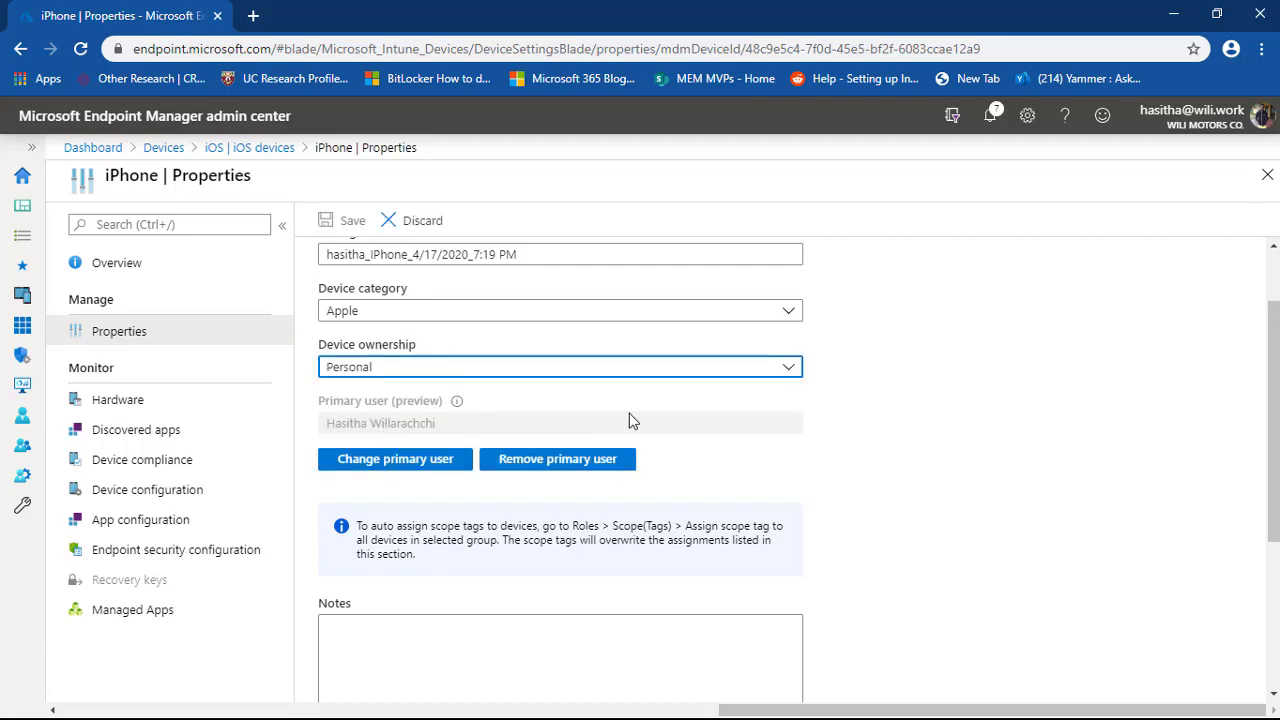
{"action": "scroll", "coordinate": [600, 420], "scroll_direction": "down", "scroll_amount": 3}
{"action": "left_click", "coordinate": [328, 634]}
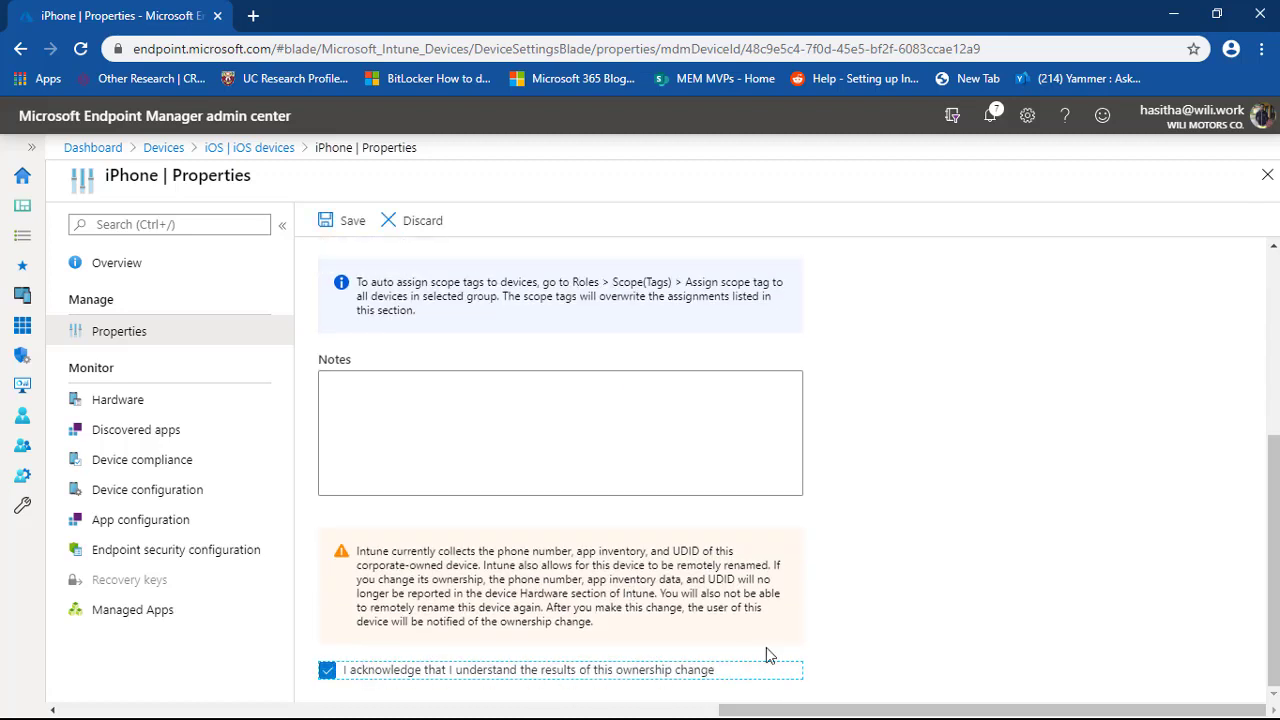
{"action": "left_click", "coordinate": [333, 220]}
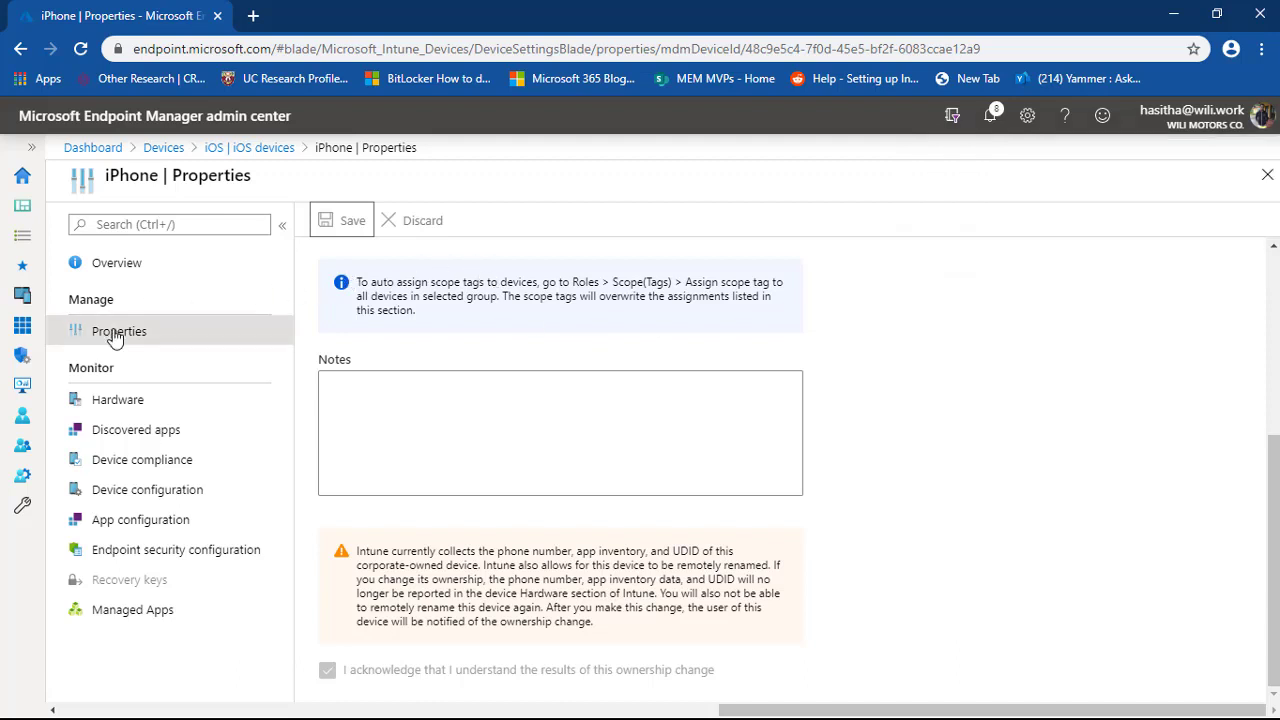
Step: Reopen the iPhone's overview from the iOS devices list and check its phone number field
{"action": "left_click", "coordinate": [163, 148]}
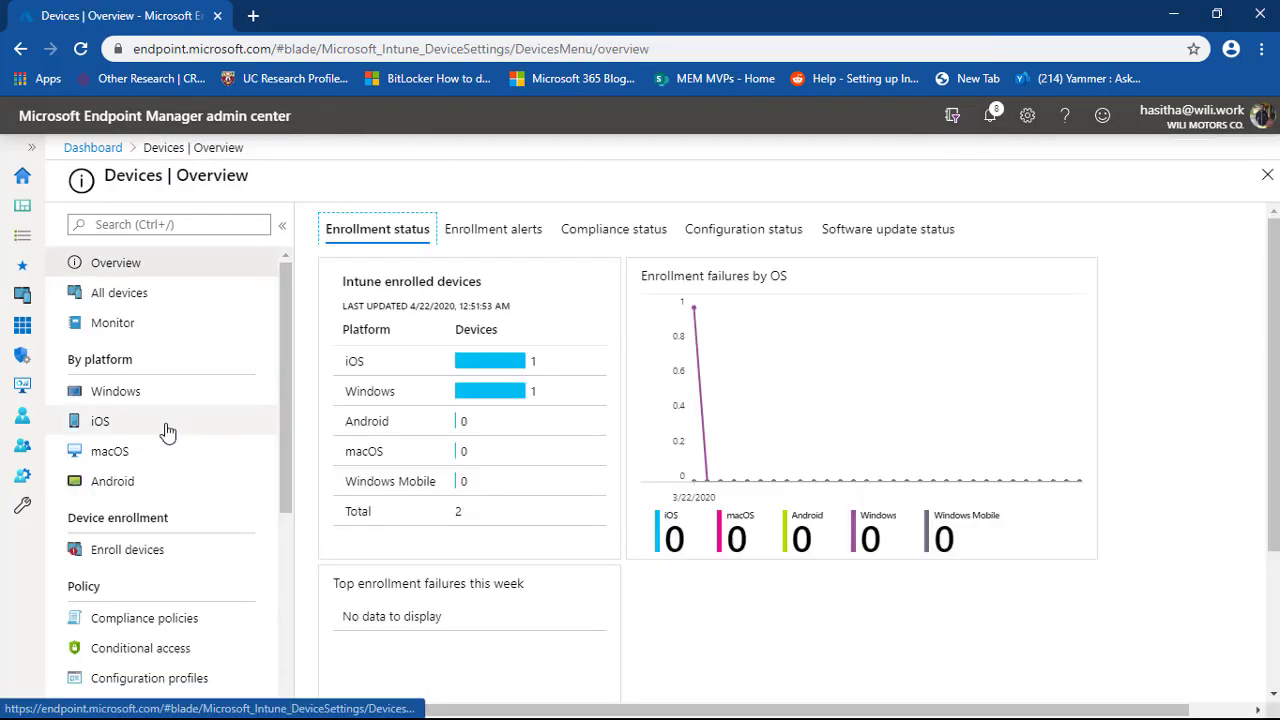
{"action": "left_click", "coordinate": [120, 425]}
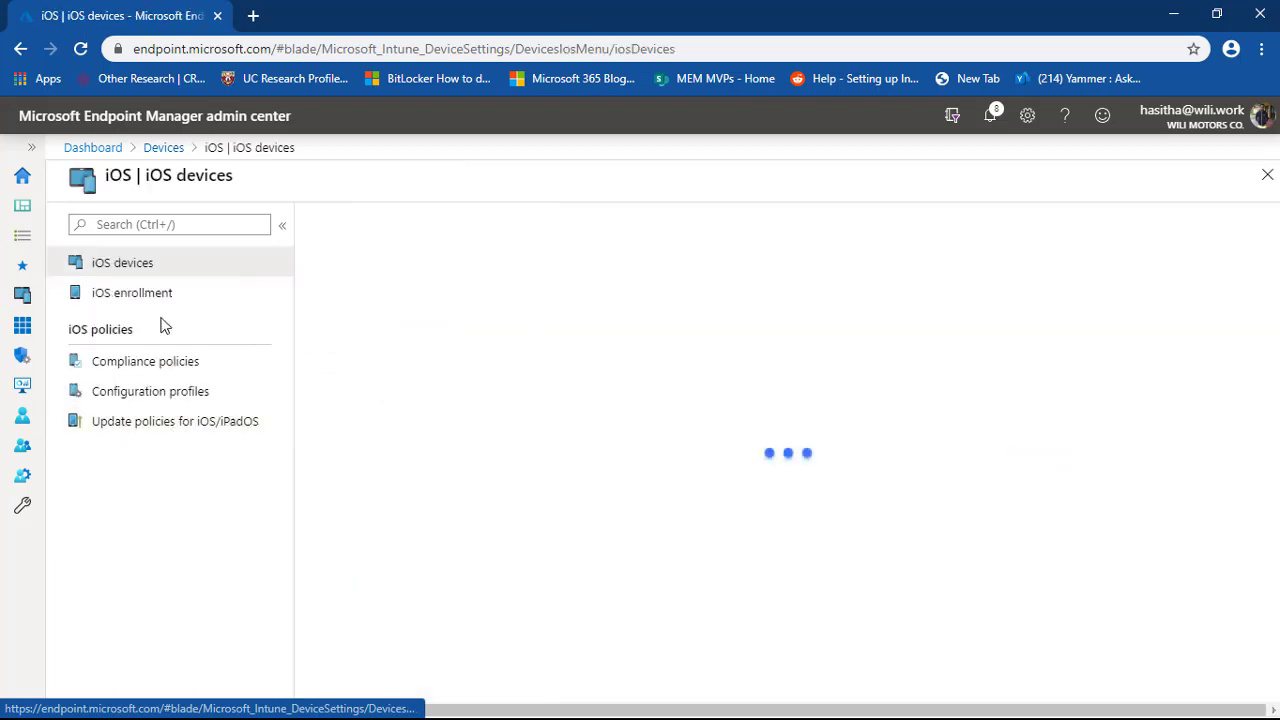
{"action": "left_click", "coordinate": [360, 391]}
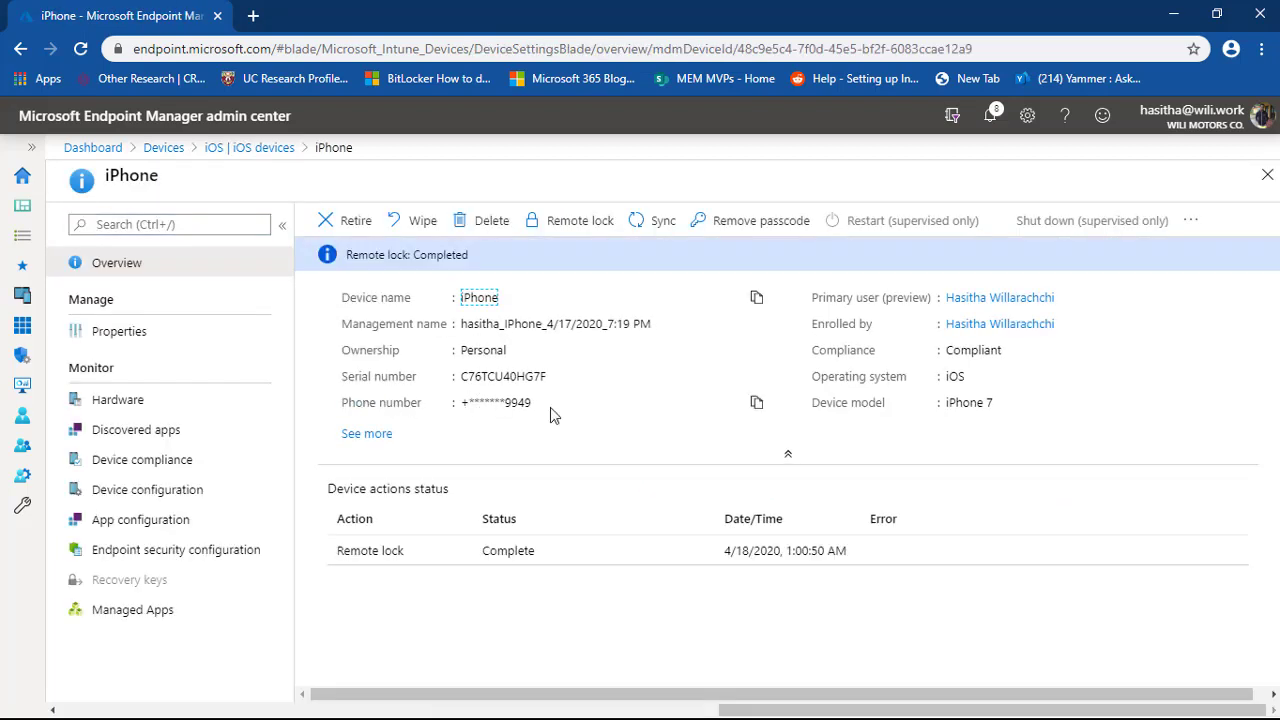
{"action": "left_click_drag", "start_coordinate": [548, 406], "coordinate": [456, 413]}
{"action": "mouse_move", "coordinate": [487, 406]}
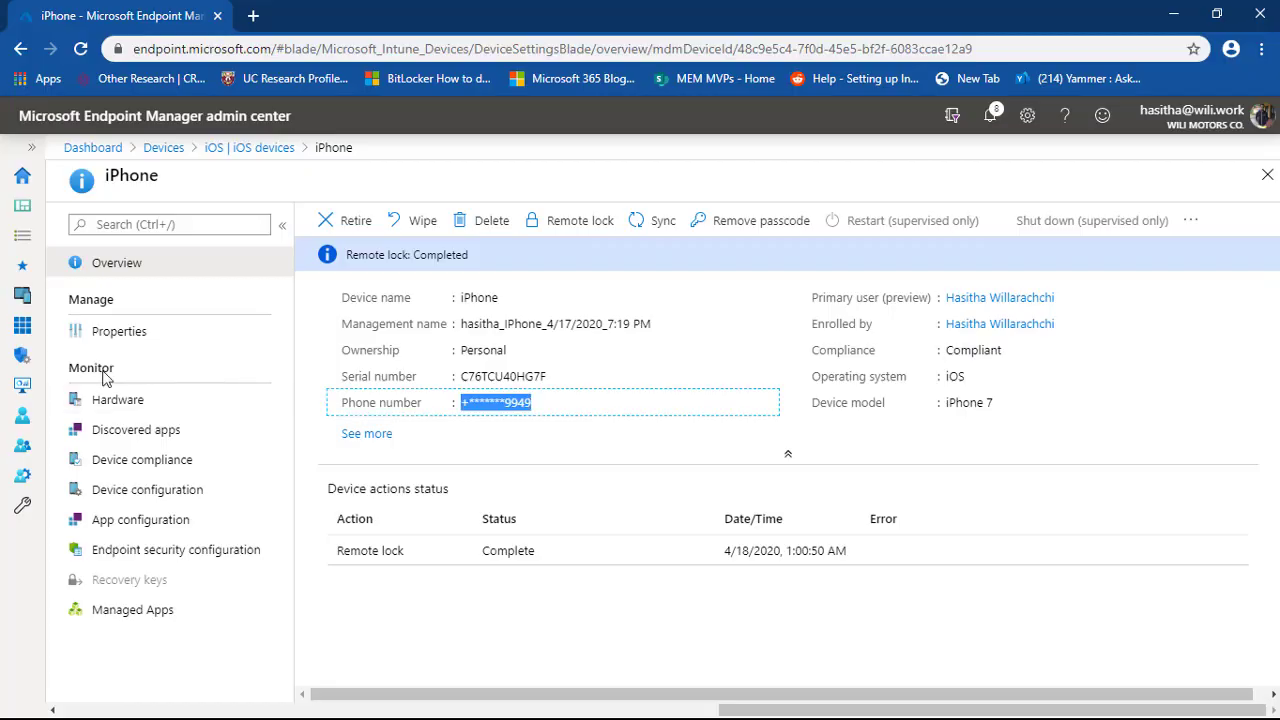
Step: Return to Devices and open the configuration profiles list for Android
{"action": "left_click", "coordinate": [163, 148]}
{"action": "left_click", "coordinate": [114, 481]}
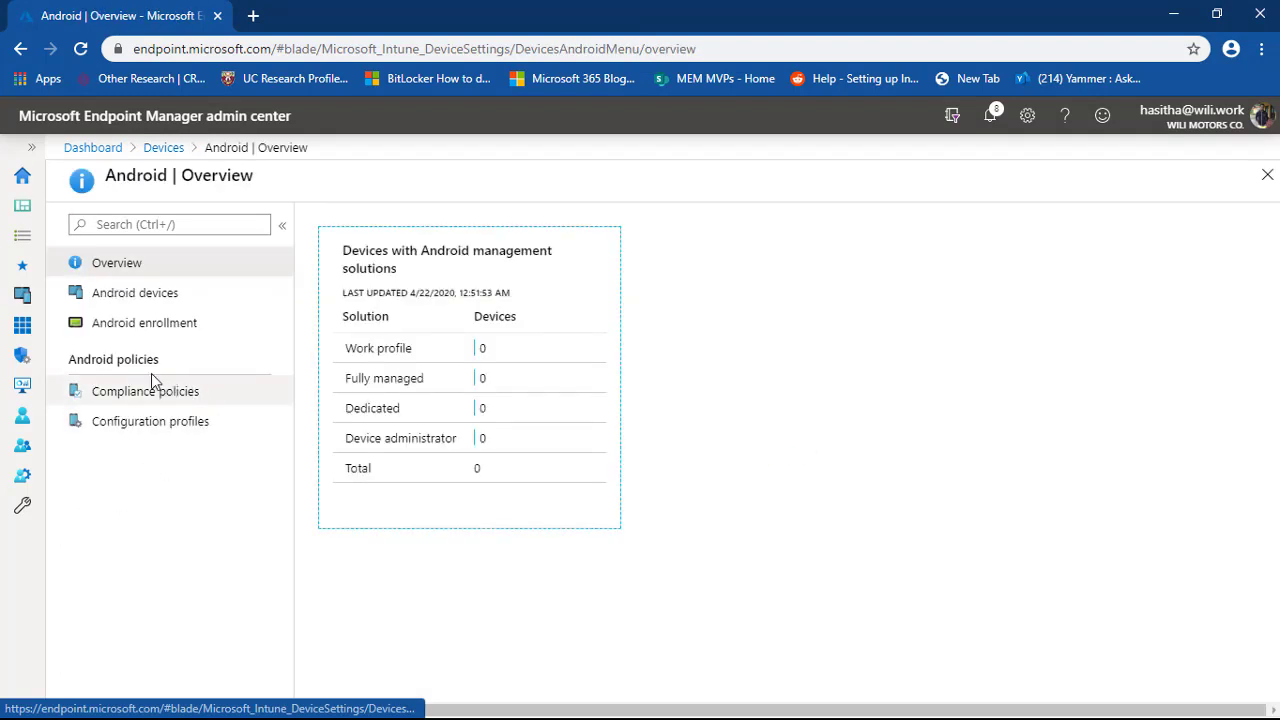
{"action": "left_click", "coordinate": [150, 427]}
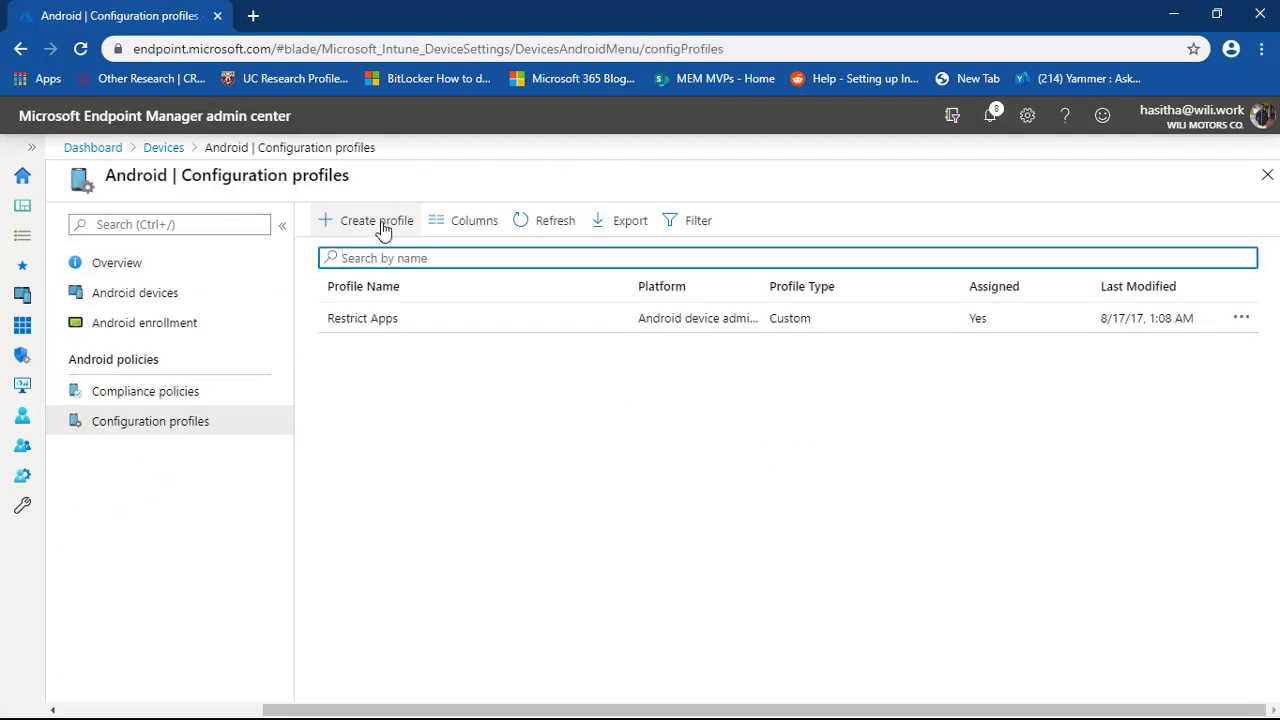
Step: Start a new configuration profile for the Android Enterprise platform and examine the available profile types, including those under Work Profile Only
{"action": "left_click", "coordinate": [380, 221]}
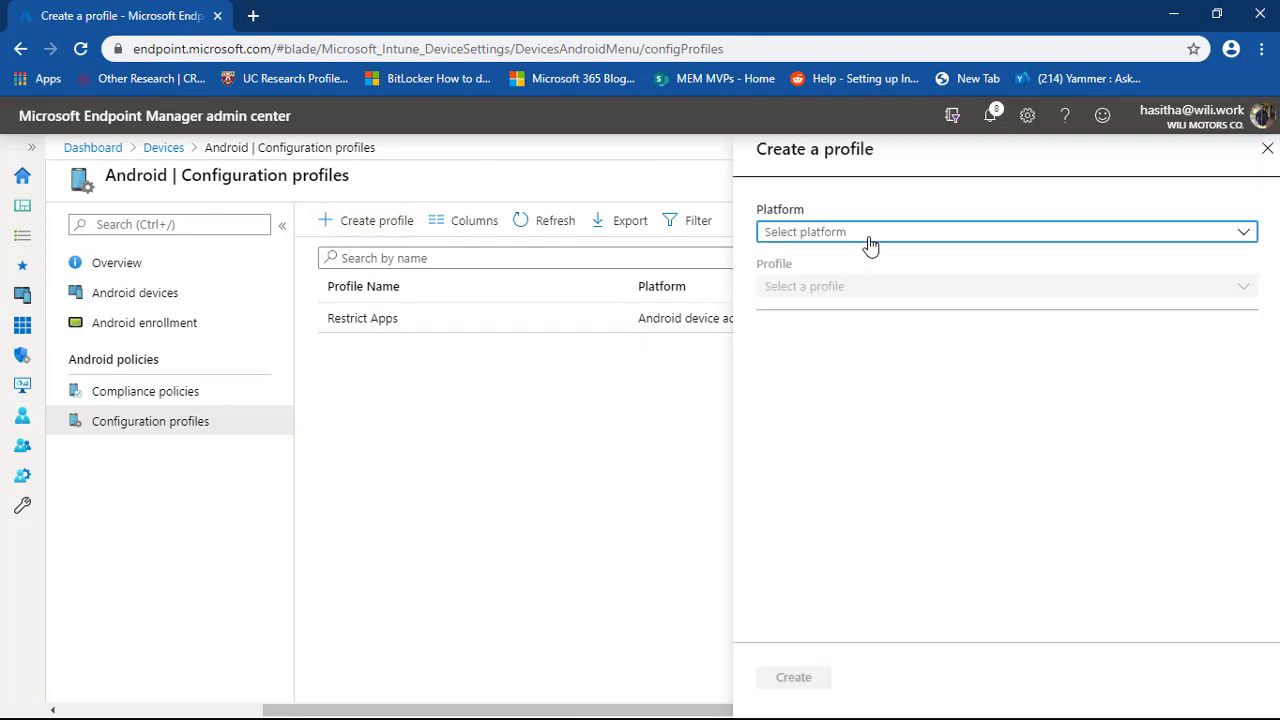
{"action": "left_click", "coordinate": [866, 240]}
{"action": "left_click", "coordinate": [838, 289]}
{"action": "left_click", "coordinate": [840, 288]}
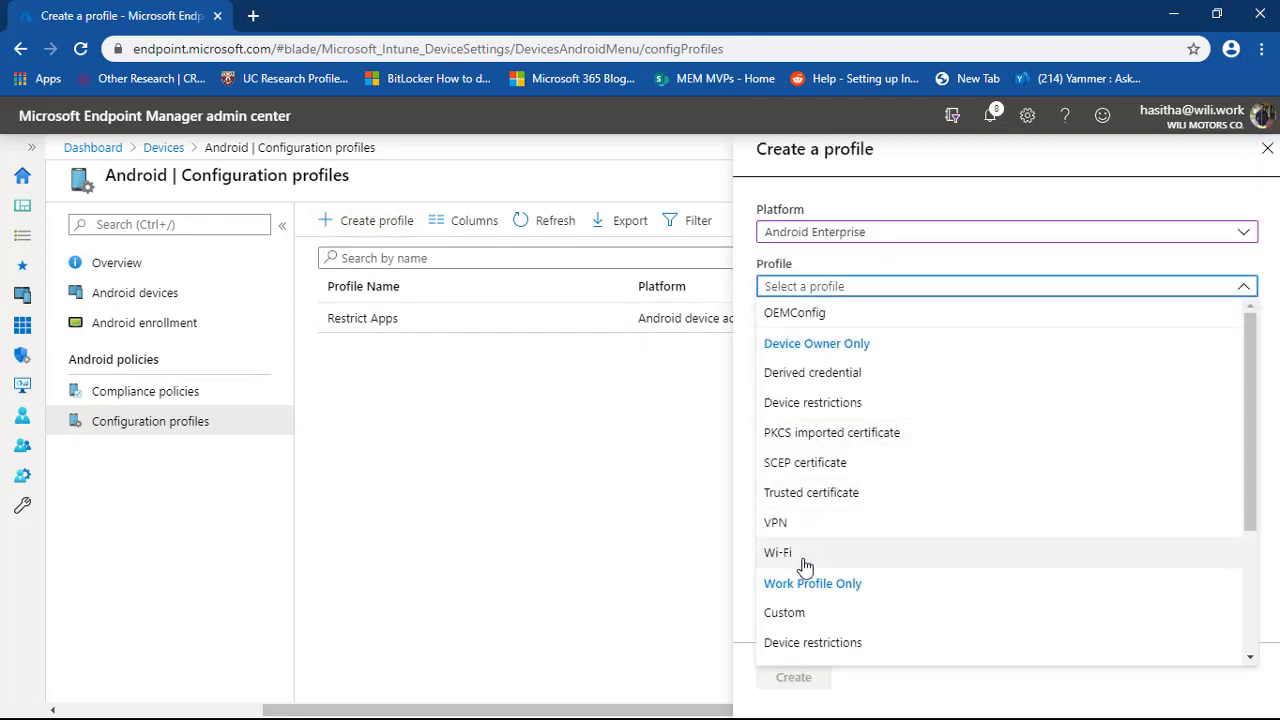
{"action": "scroll", "coordinate": [797, 602], "scroll_direction": "down", "scroll_amount": 2}
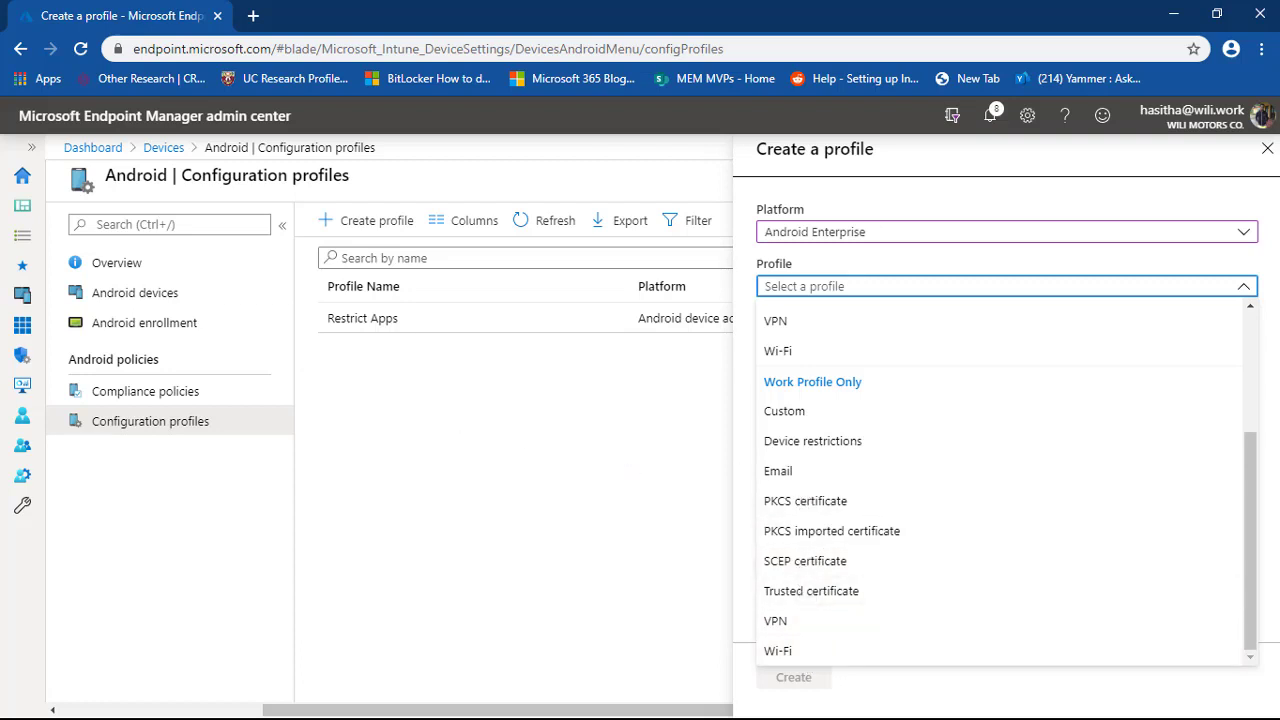
{"action": "left_click", "coordinate": [172, 588]}
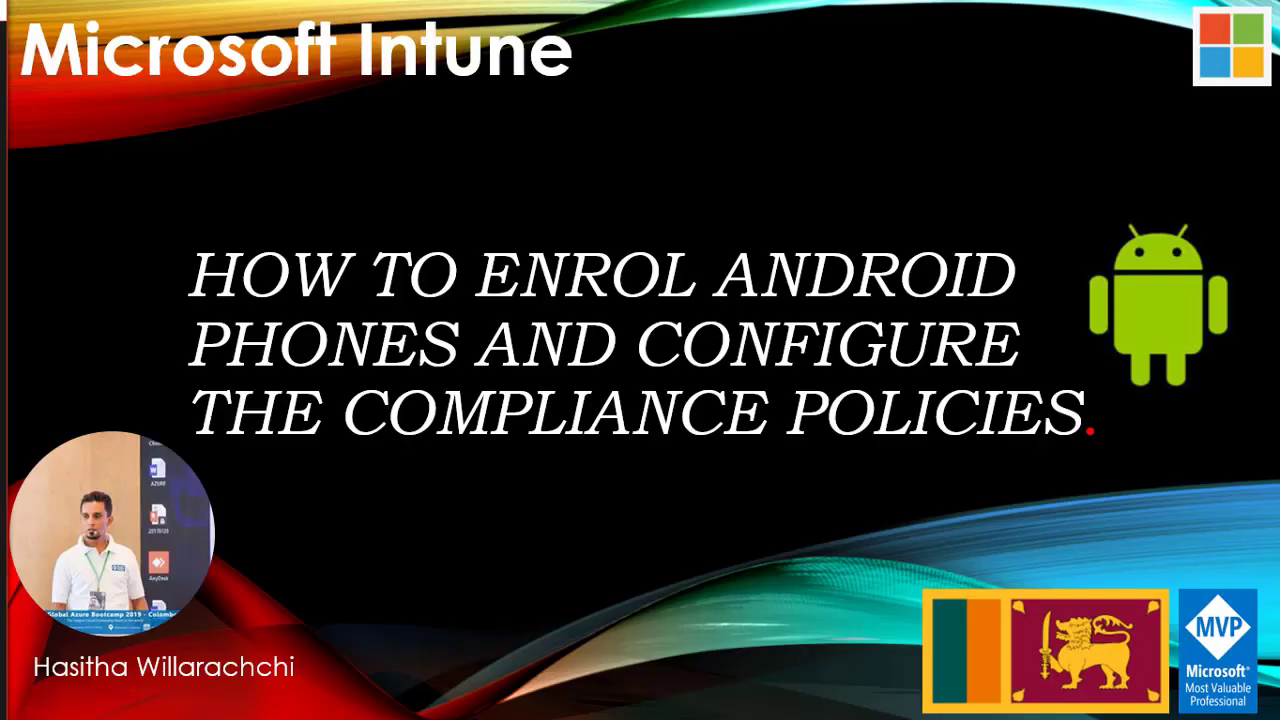